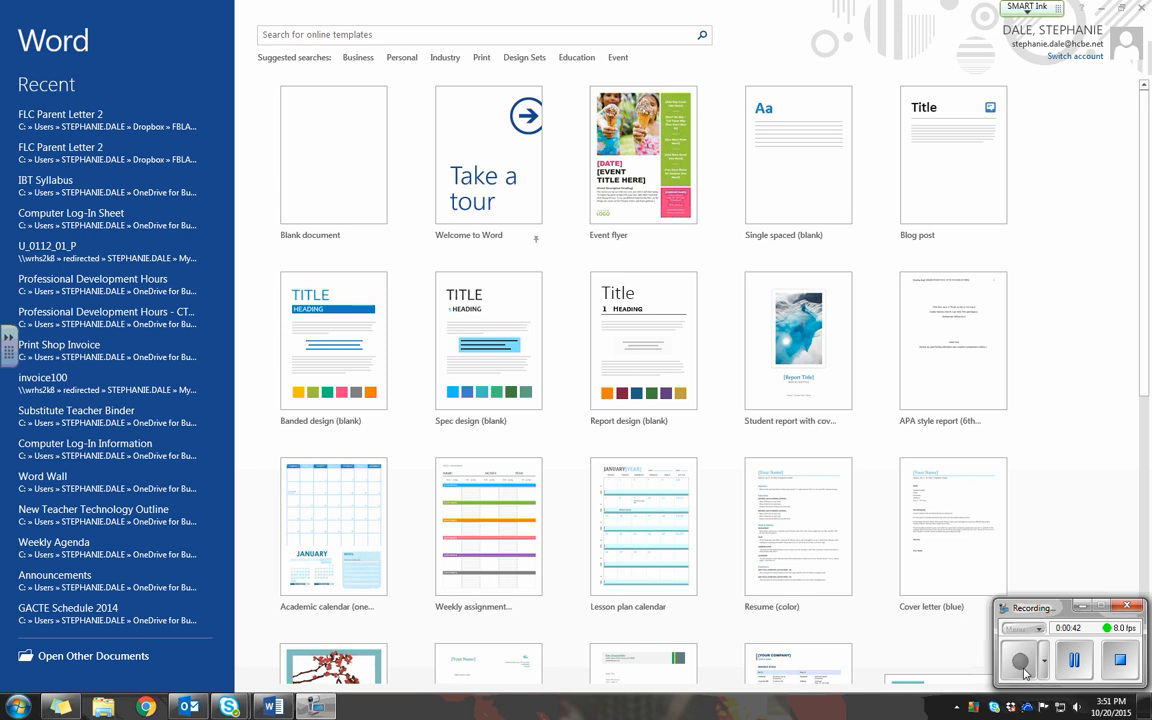
# Step: Create a blank document and apply custom margins of 1" on all sides to the whole document
pyautogui.click(371, 193)
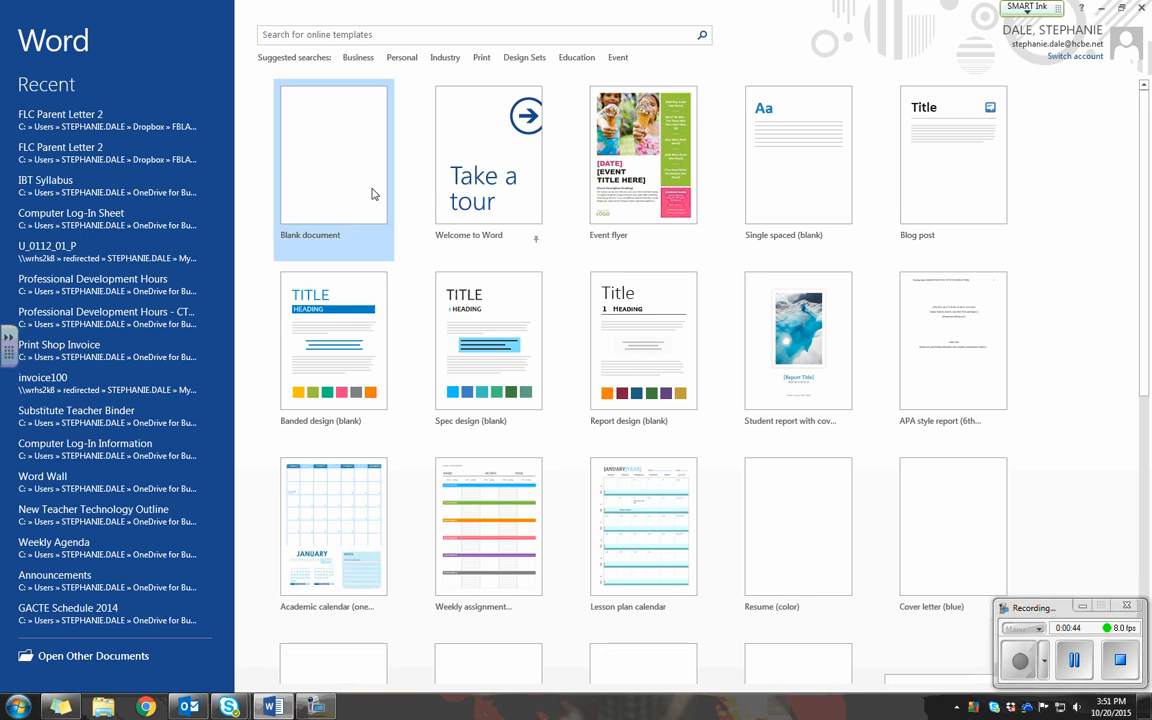
pyautogui.click(356, 185)
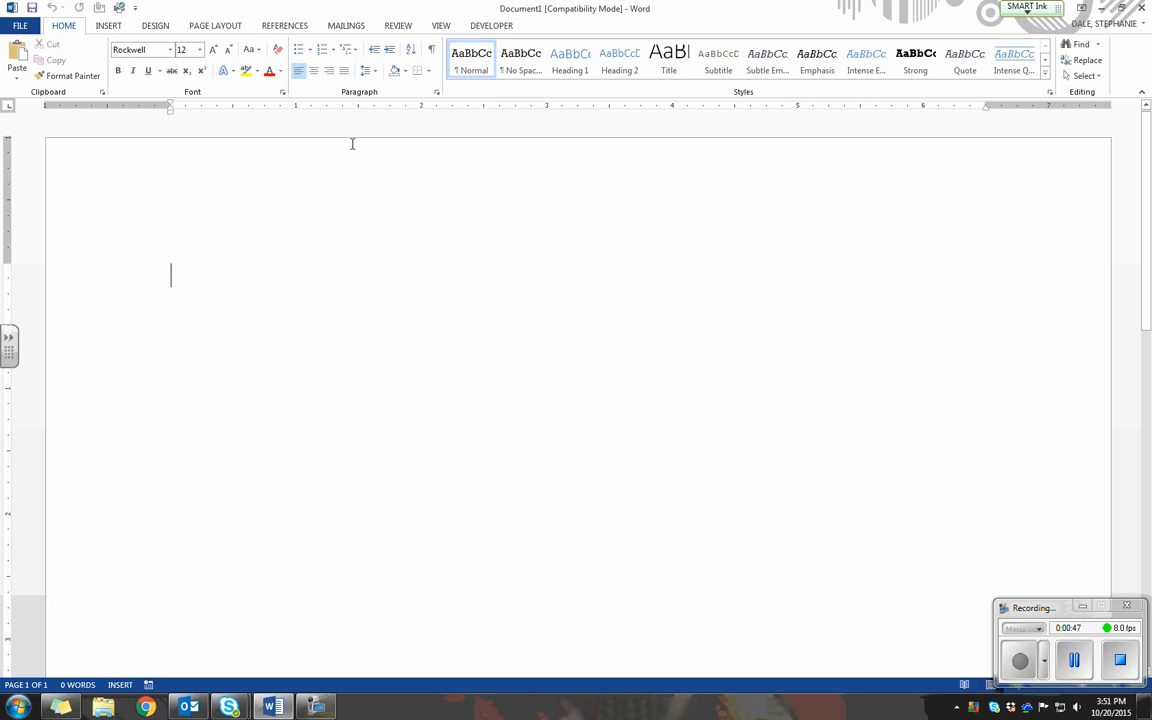
pyautogui.click(230, 28)
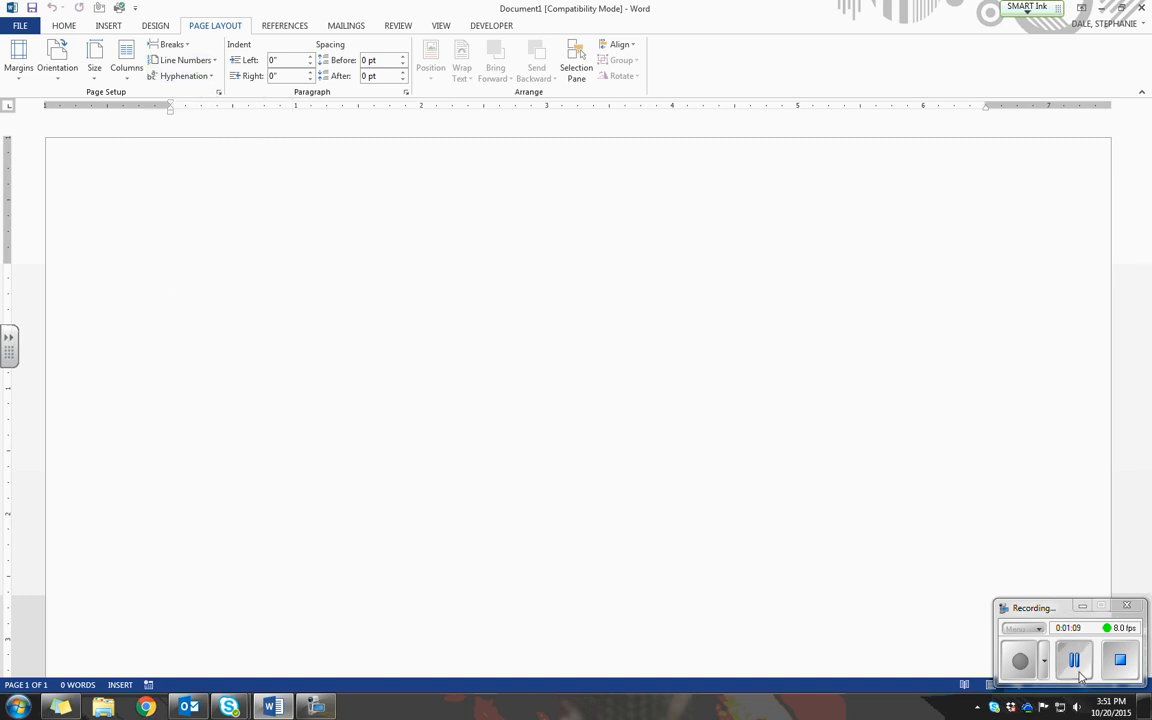
pyautogui.click(1018, 661)
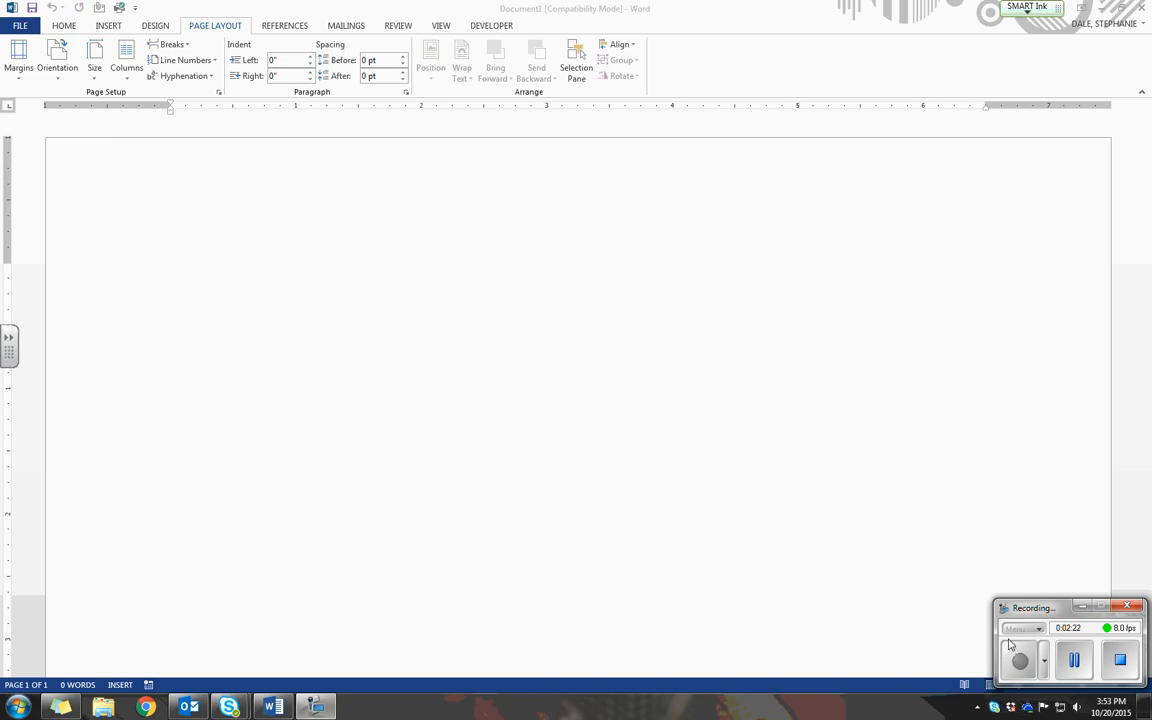
pyautogui.click(196, 22)
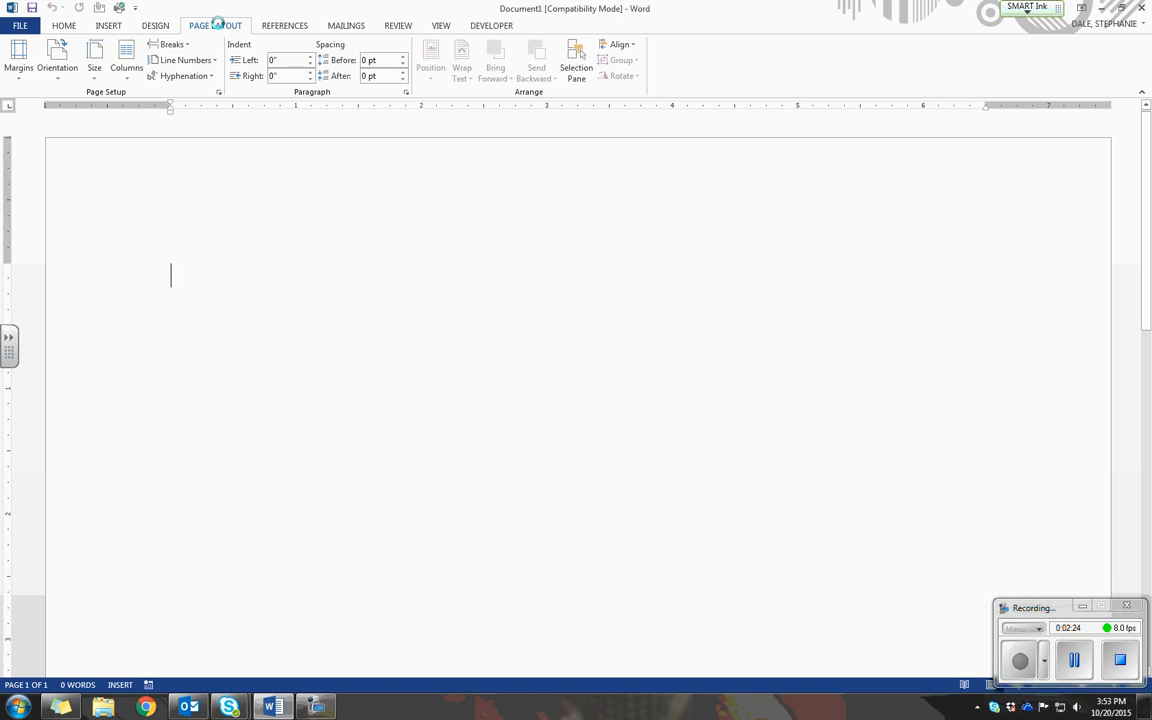
pyautogui.click(18, 58)
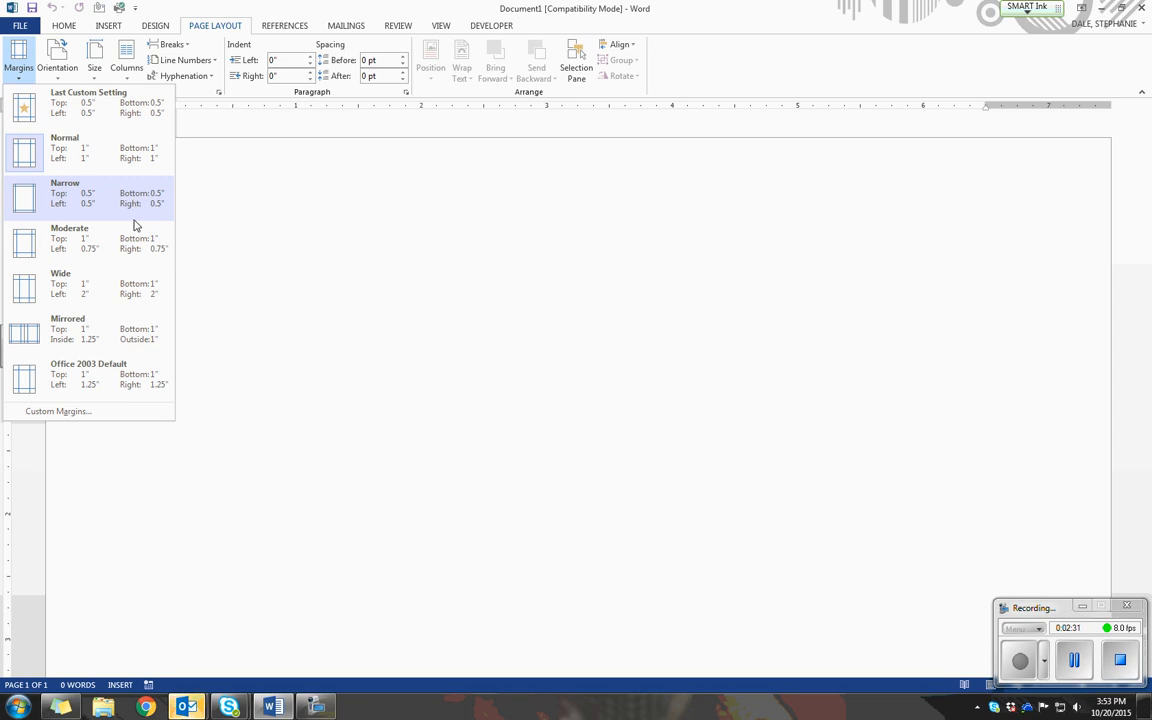
pyautogui.click(66, 420)
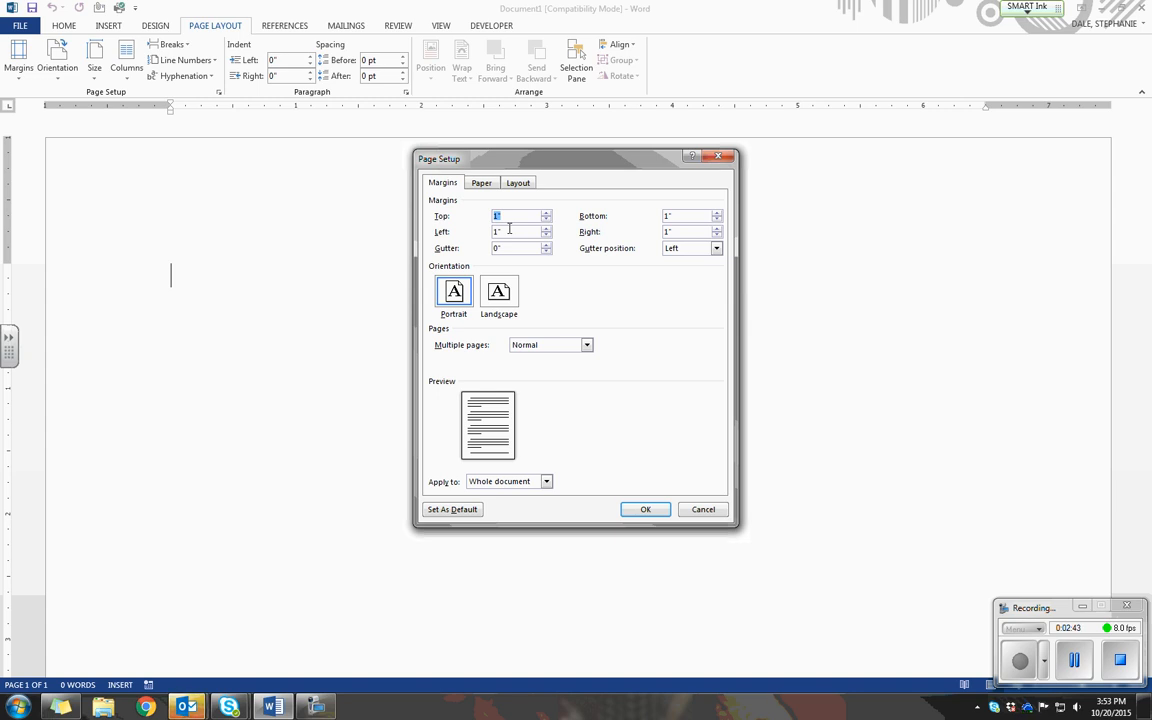
pyautogui.click(645, 509)
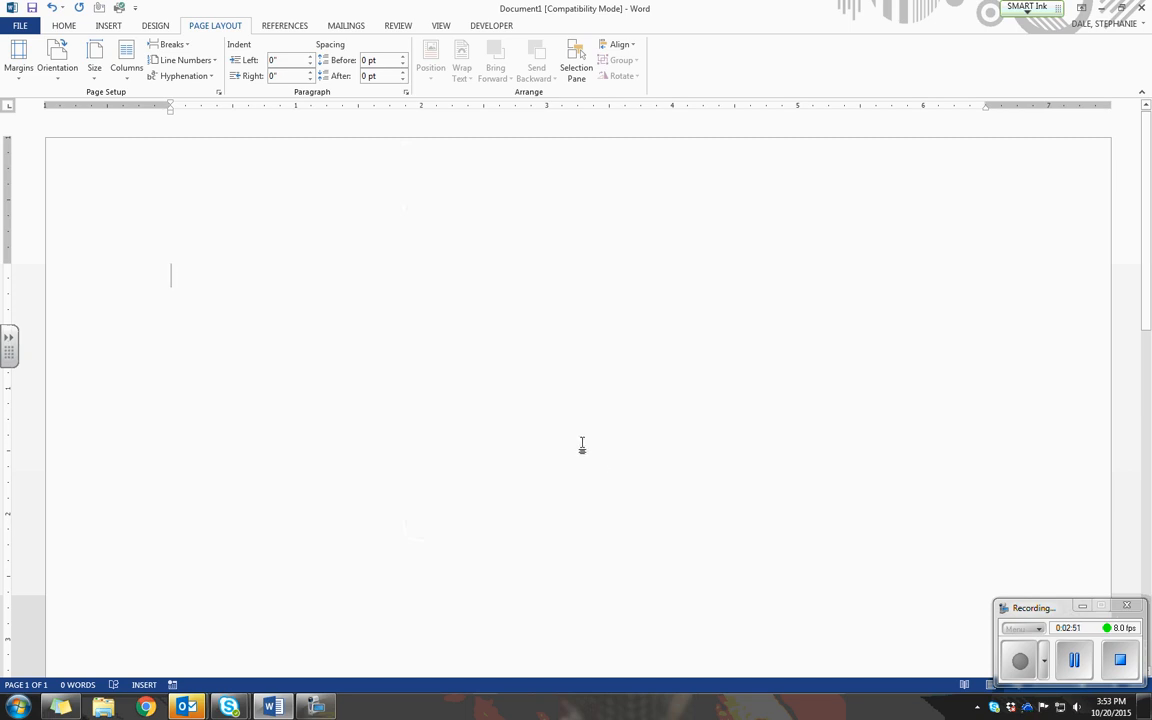
# Step: Close the blank document without saving its changes
pyautogui.click(20, 25)
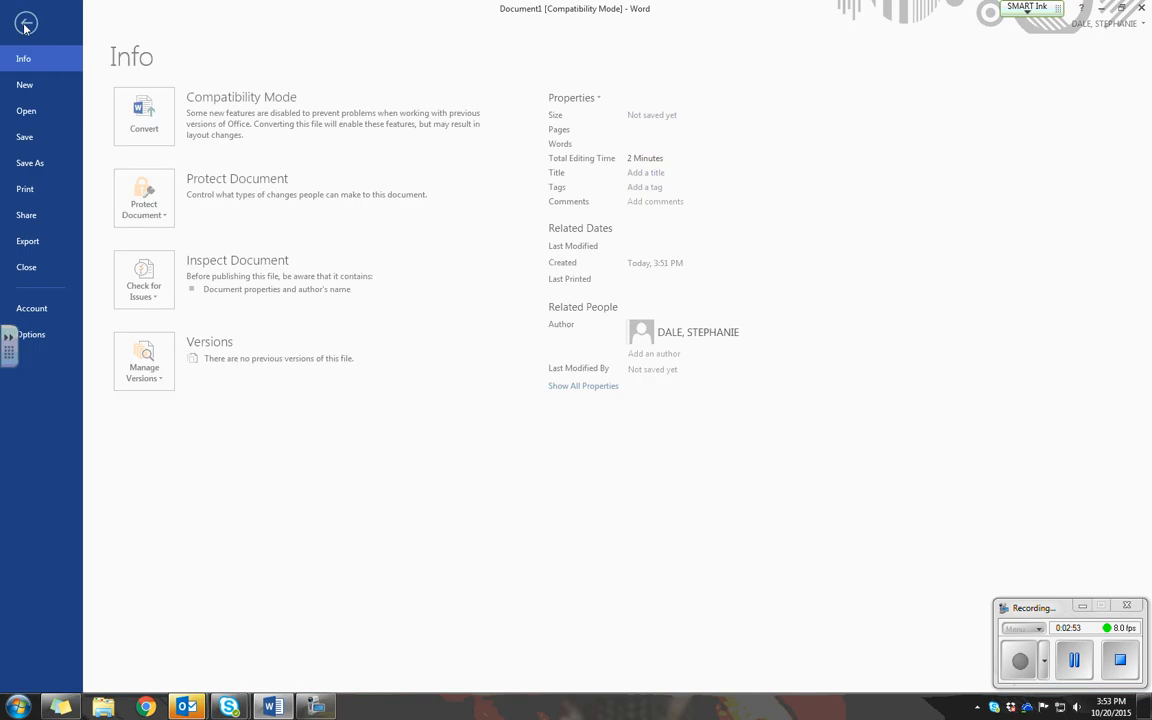
pyautogui.click(58, 267)
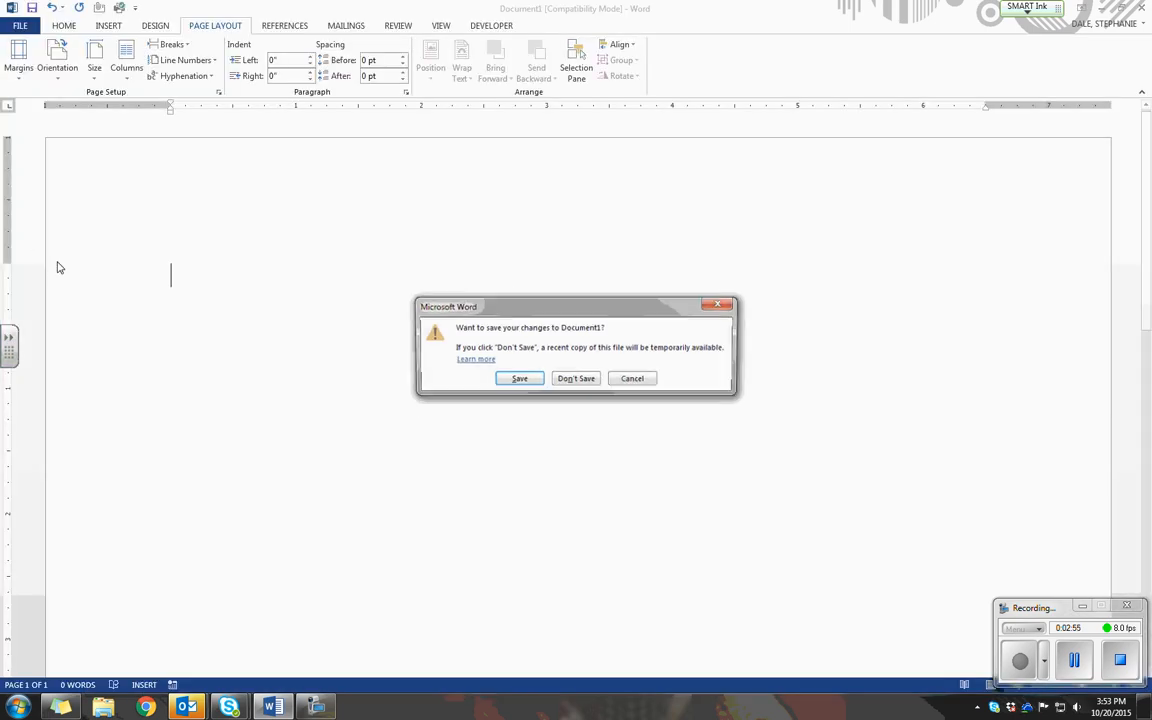
pyautogui.click(576, 379)
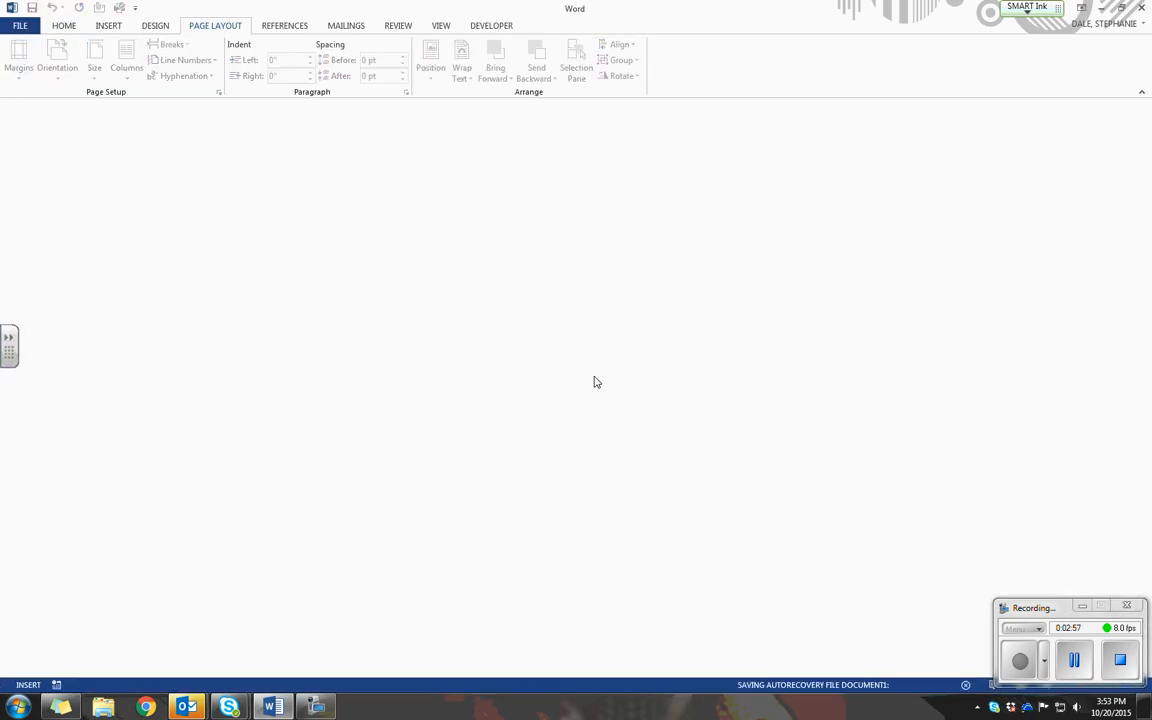
# Step: Open Proposal from the desktop's Student Assignments, in Word 2013 Student Data Files, Student Data Files Lesson 05, and enable editing
pyautogui.click(20, 27)
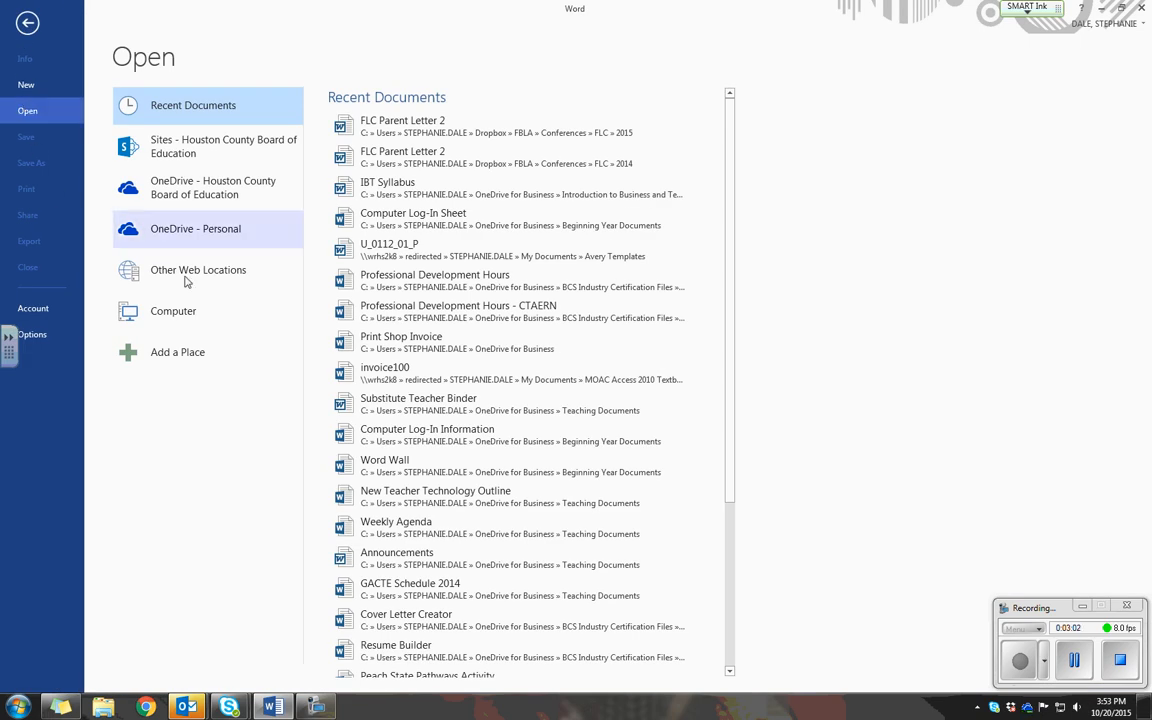
pyautogui.click(237, 324)
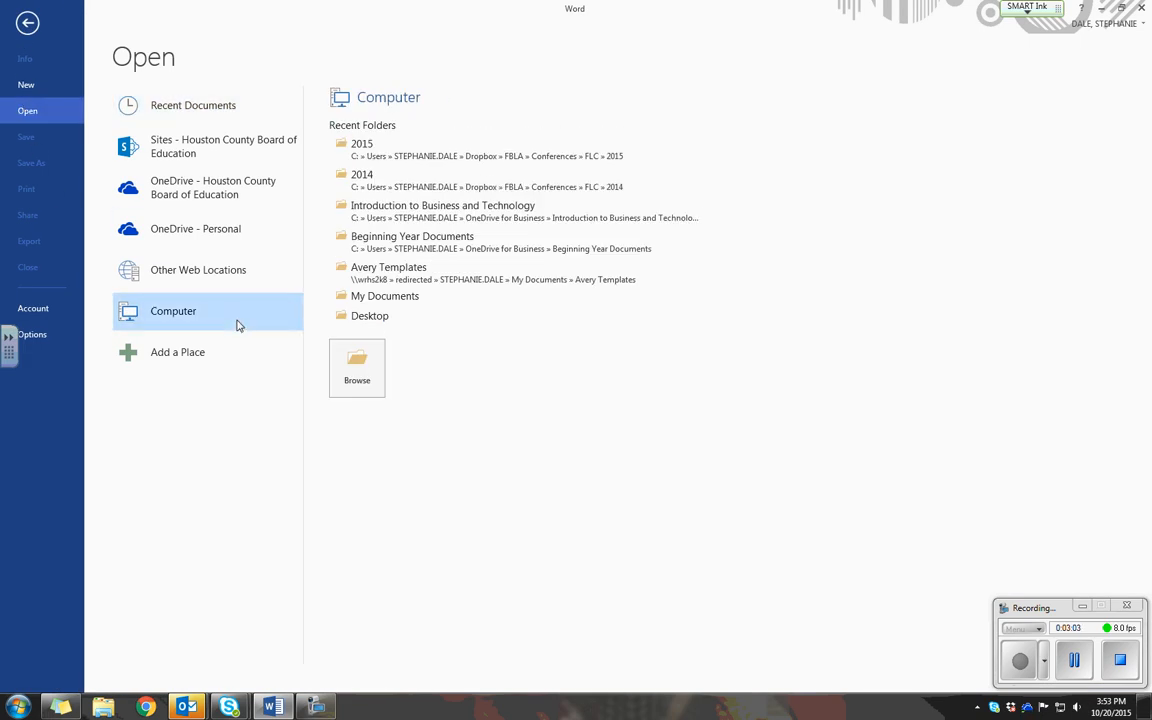
pyautogui.click(368, 316)
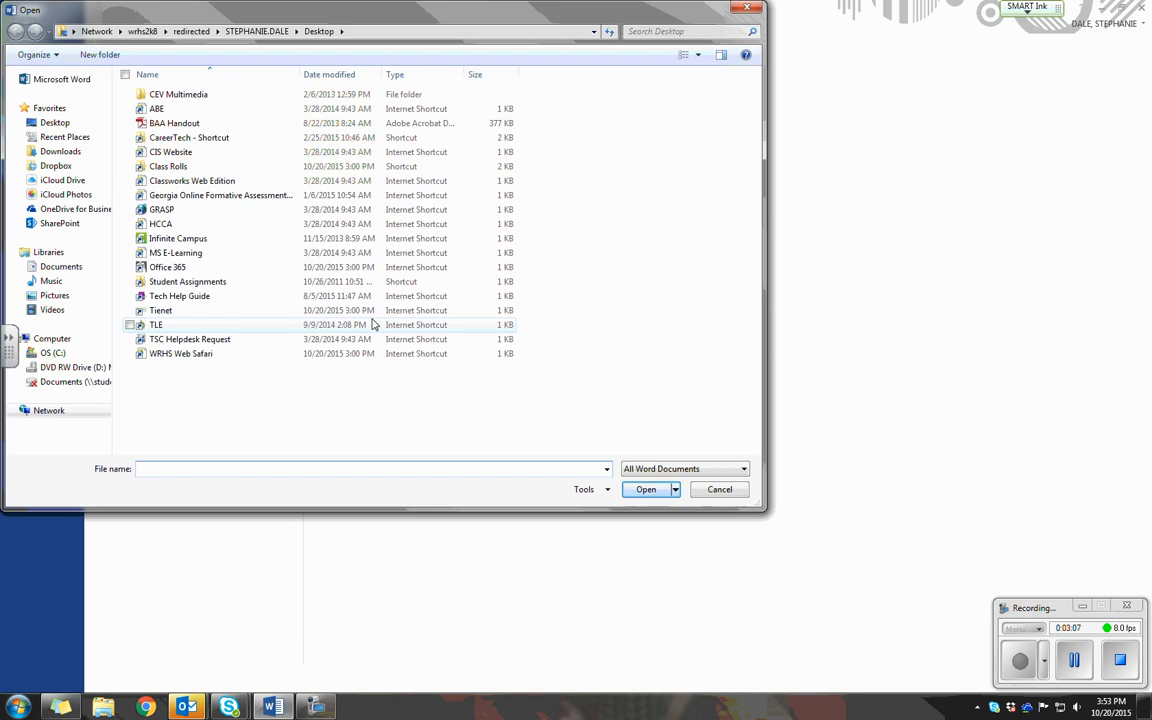
pyautogui.doubleClick(226, 282)
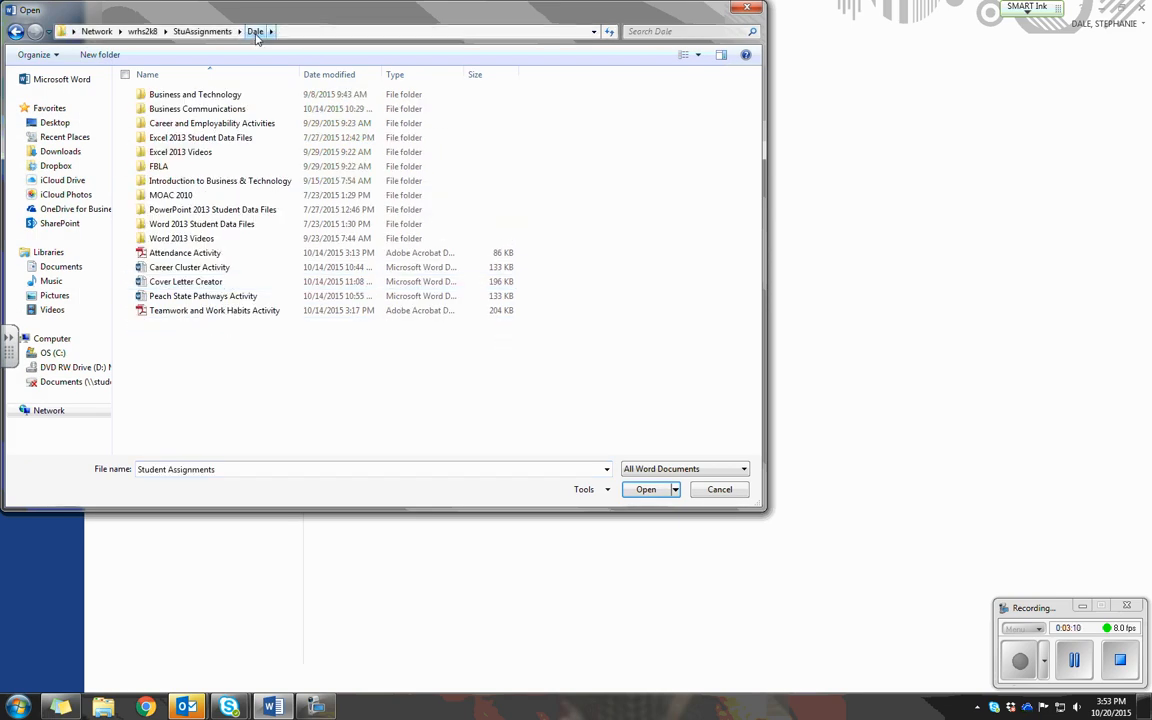
pyautogui.doubleClick(243, 225)
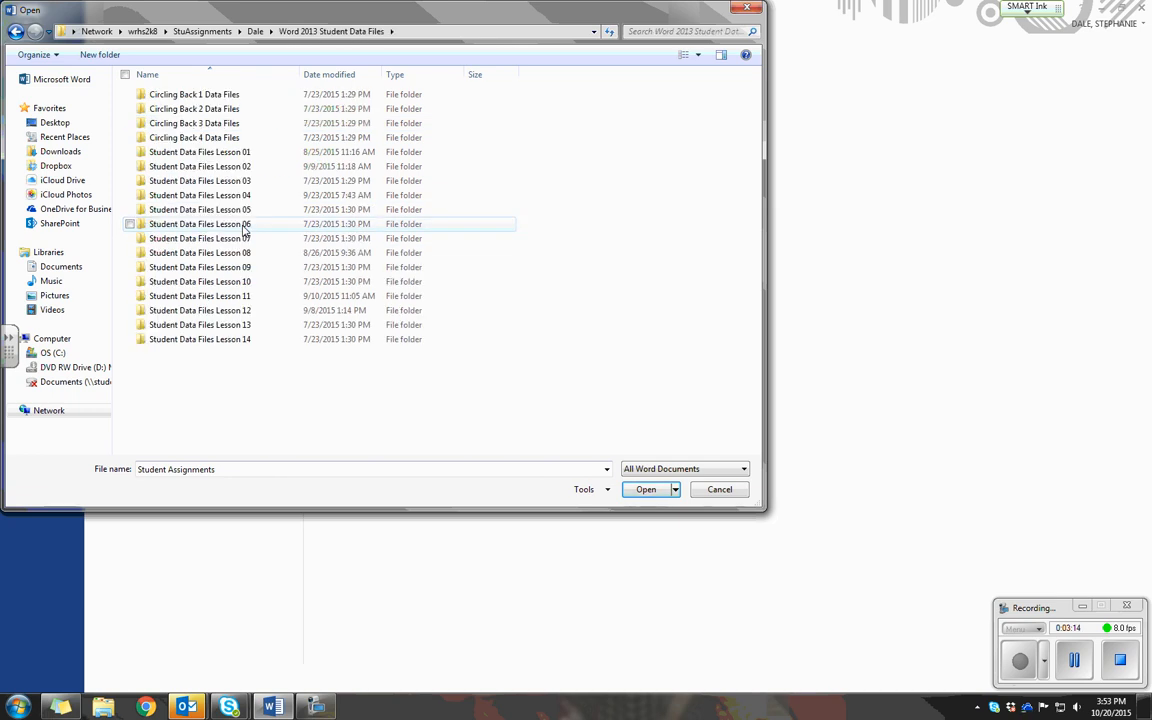
pyautogui.doubleClick(249, 211)
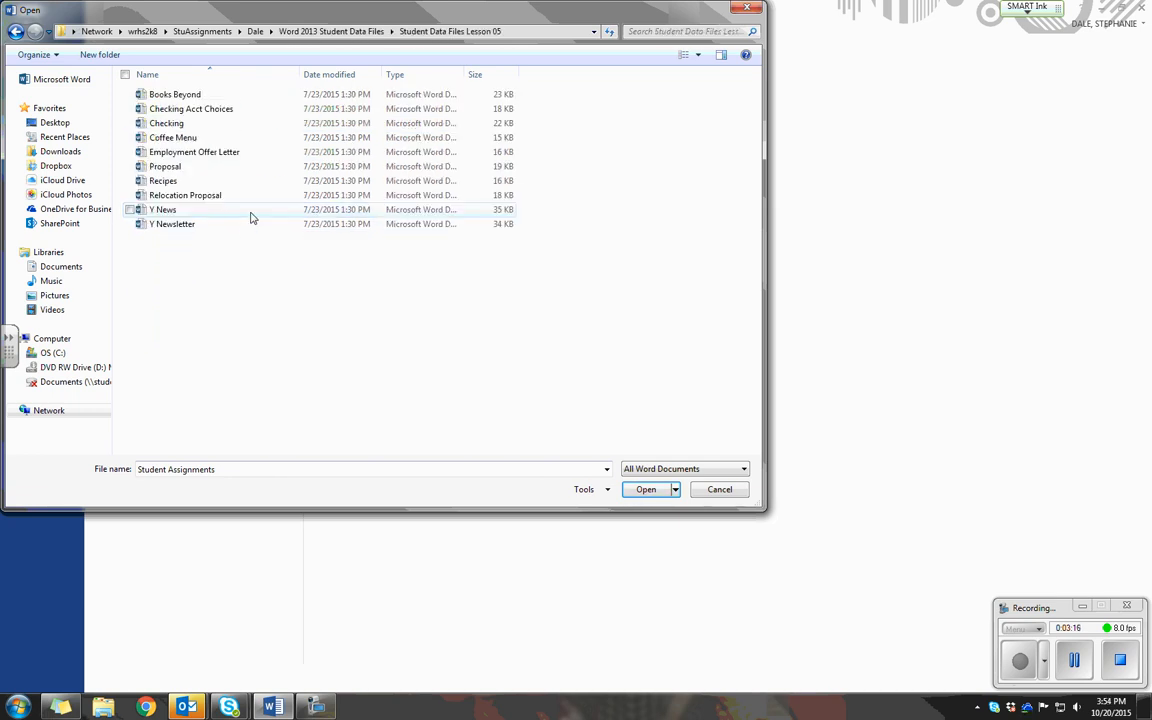
pyautogui.click(217, 170)
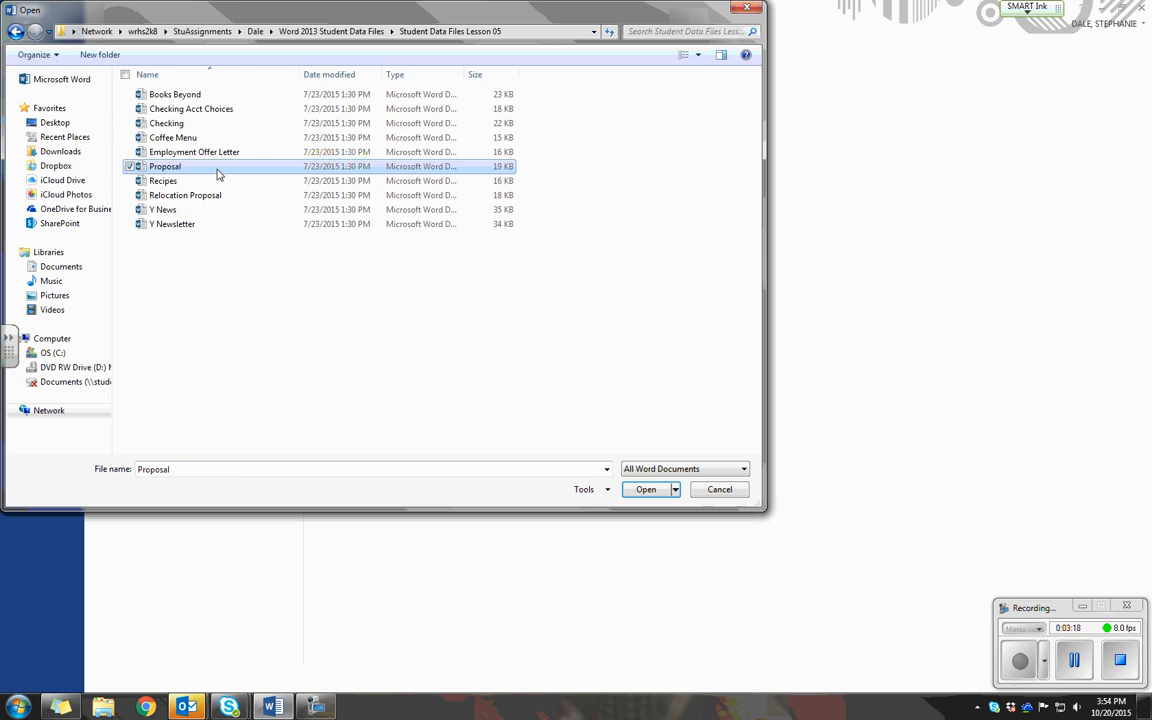
pyautogui.click(648, 490)
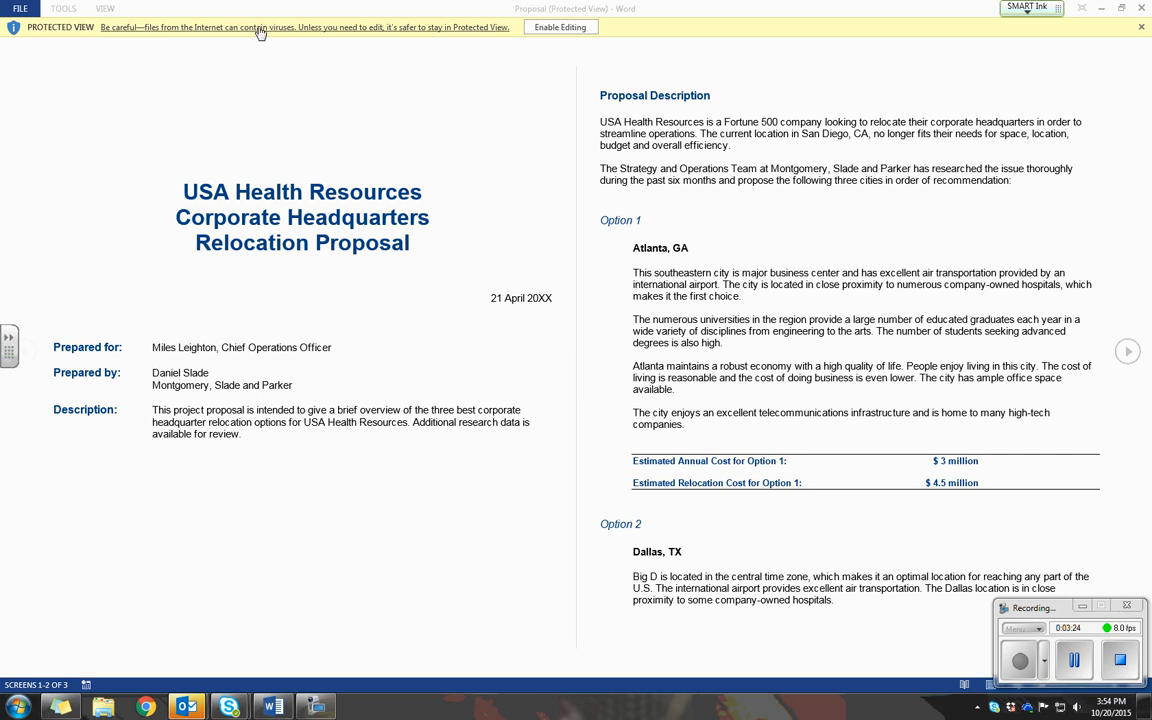
pyautogui.click(559, 27)
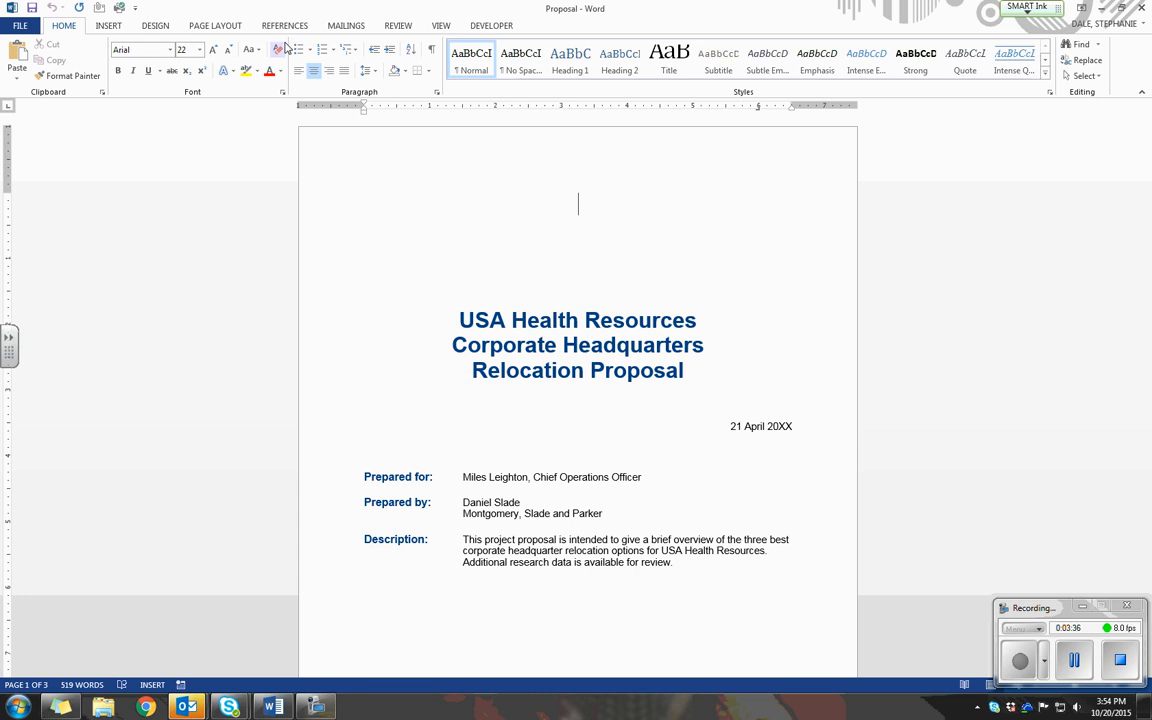
# Step: Apply the Narrow margin preset, 0.5" on all sides, to the proposal
pyautogui.click(215, 26)
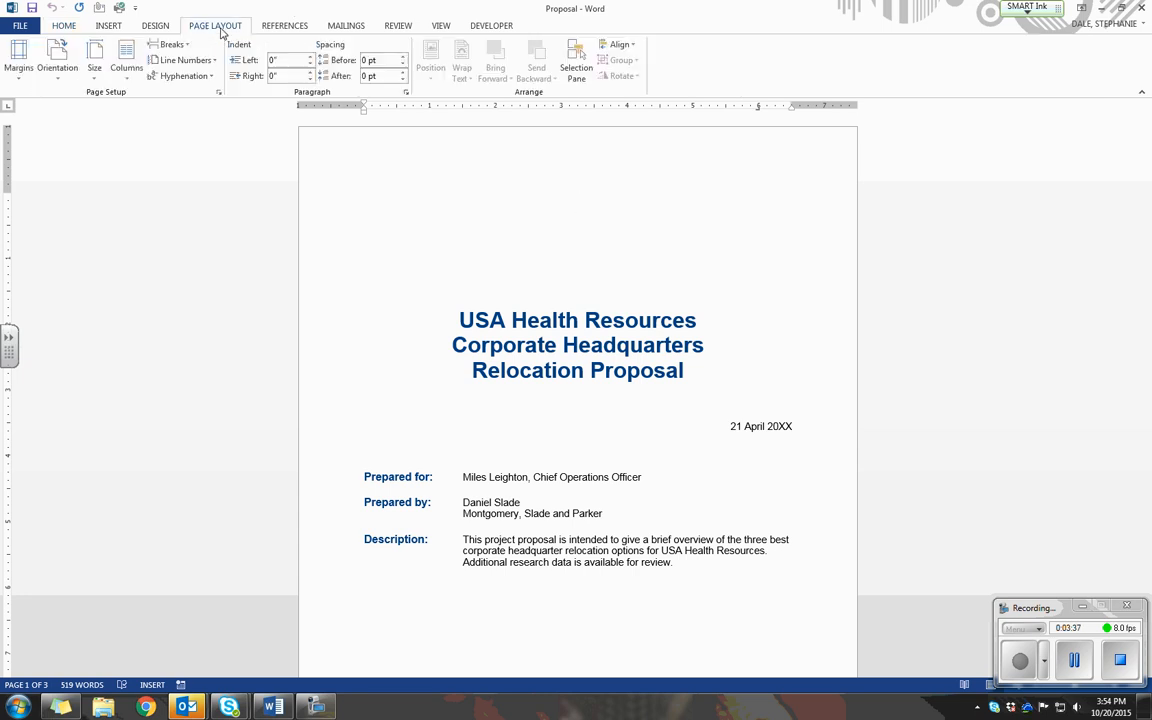
pyautogui.click(18, 66)
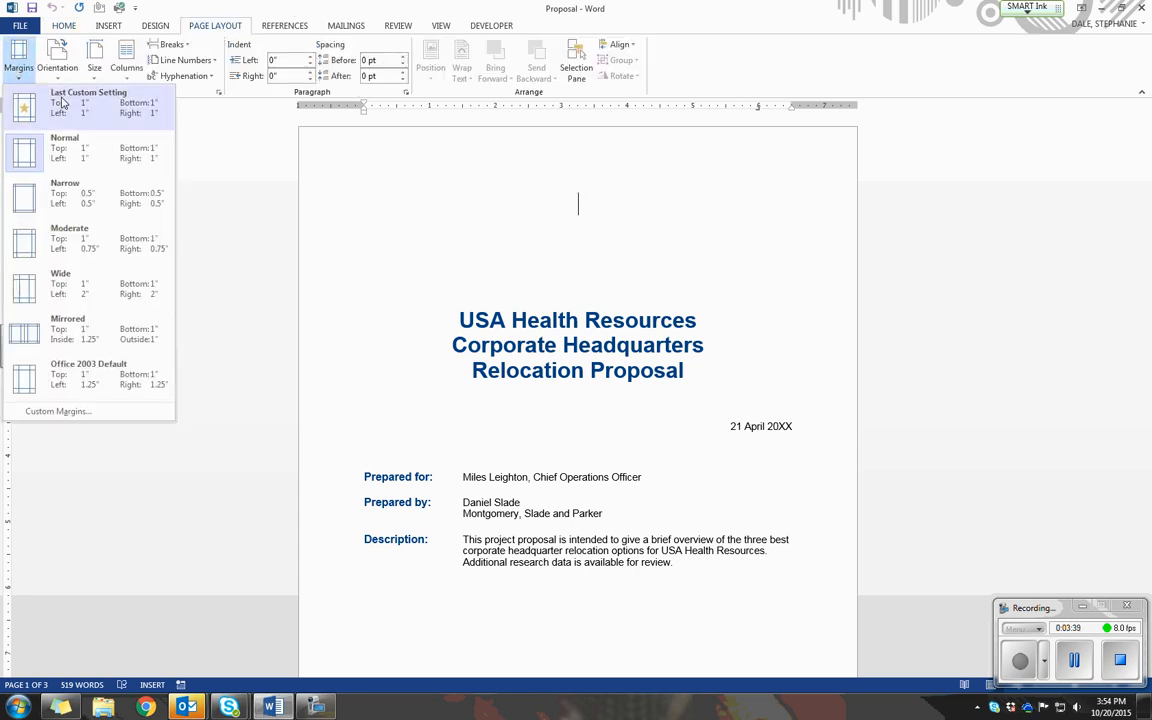
pyautogui.click(100, 203)
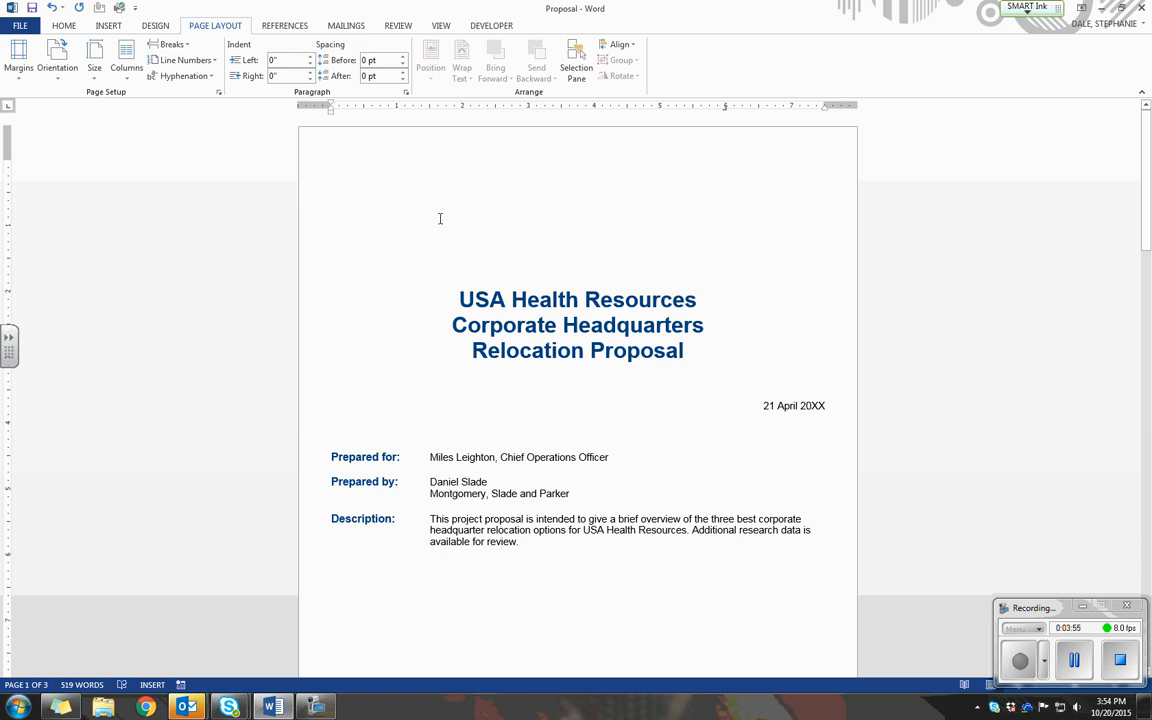
# Step: Save a copy of the document as Draft Proposal in the My Practice Files folder on OneDrive for Business
pyautogui.click(24, 27)
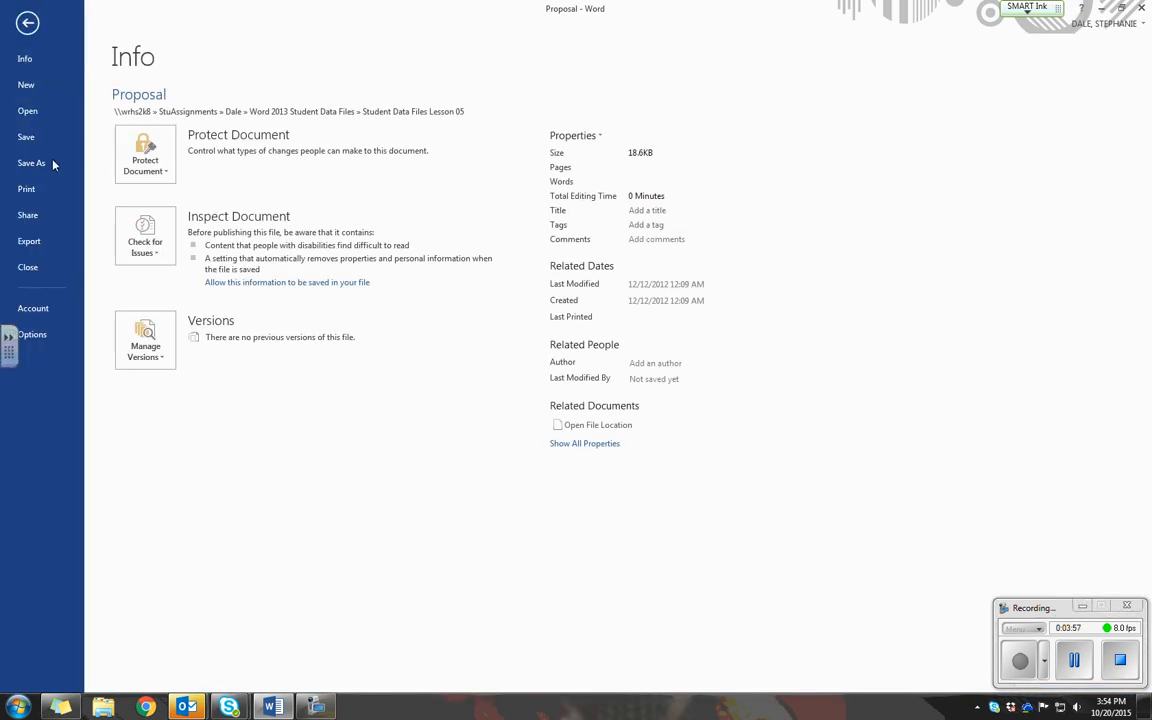
pyautogui.click(50, 162)
pyautogui.click(249, 156)
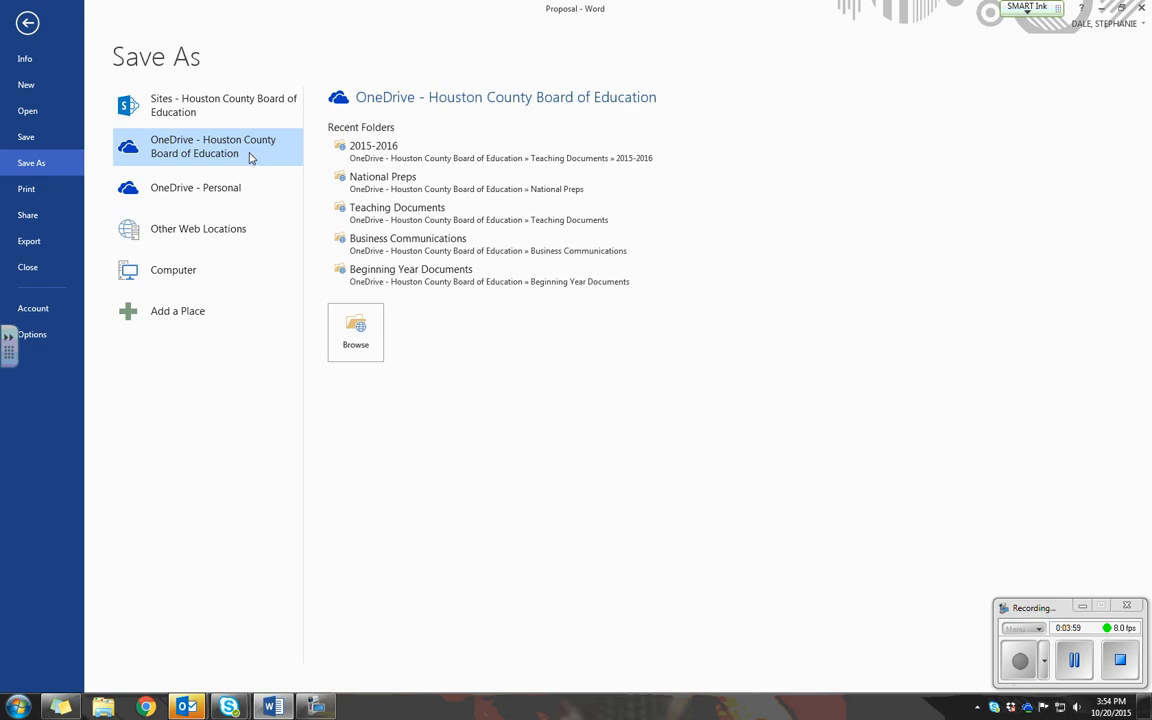
pyautogui.click(356, 340)
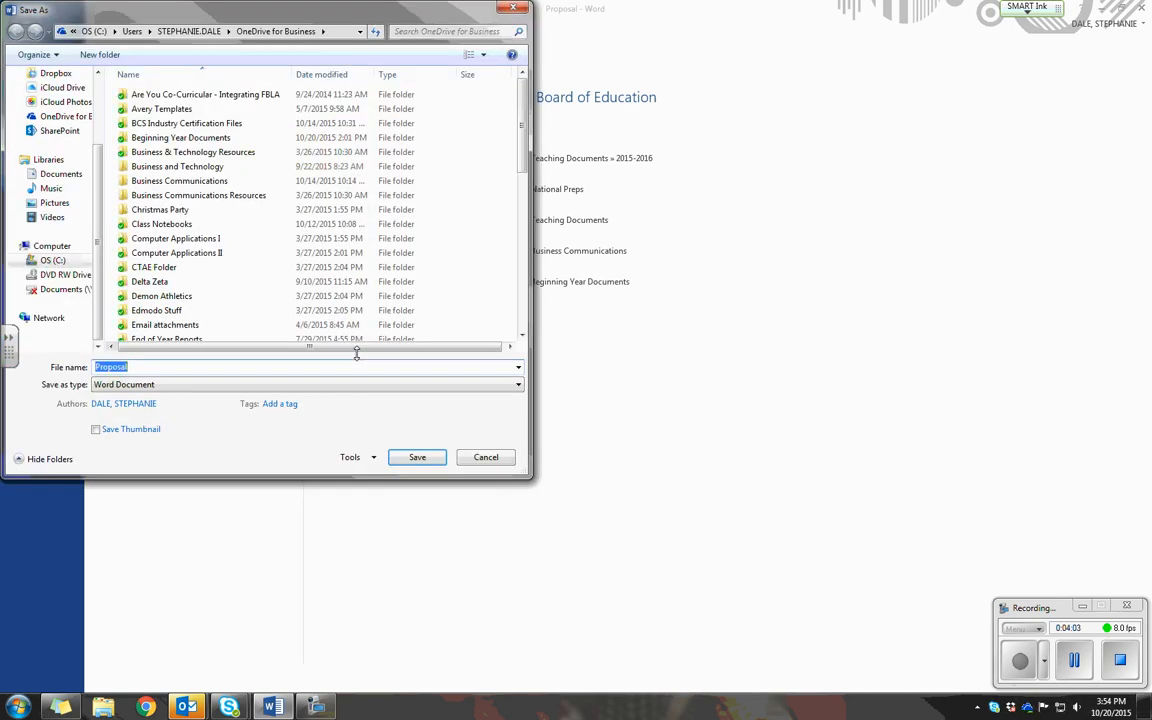
pyautogui.moveTo(521, 155); pyautogui.dragTo(523, 268)
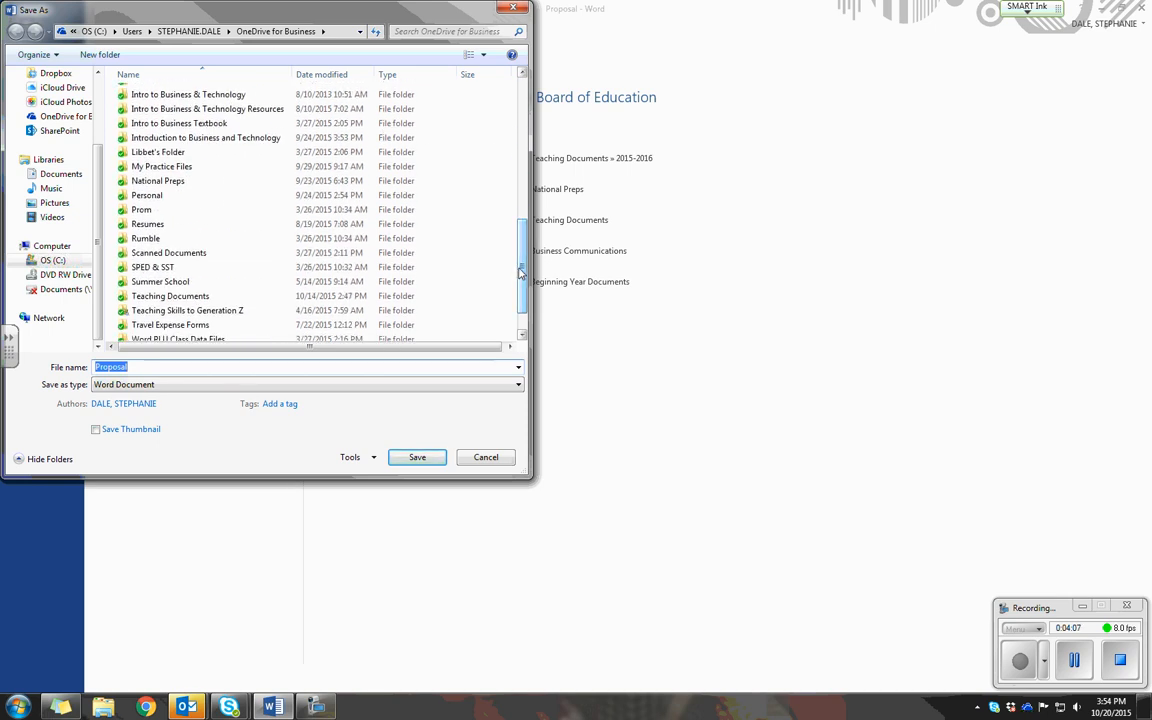
pyautogui.scroll(-1, 468, 258)
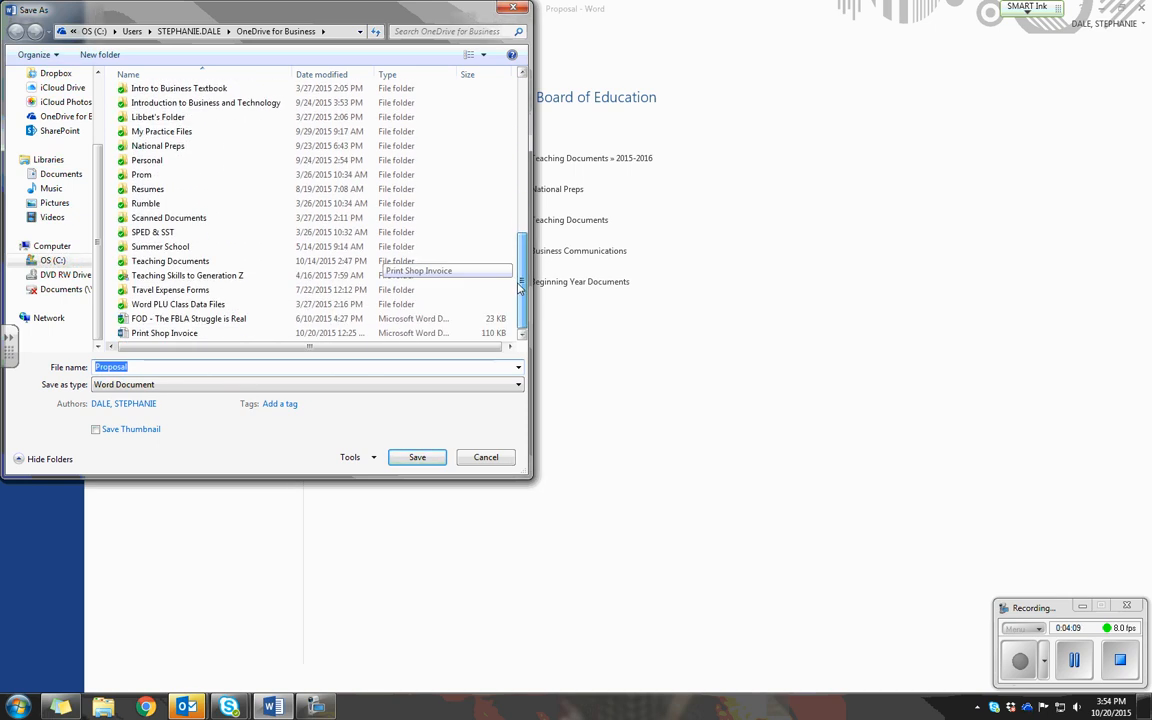
pyautogui.doubleClick(193, 138)
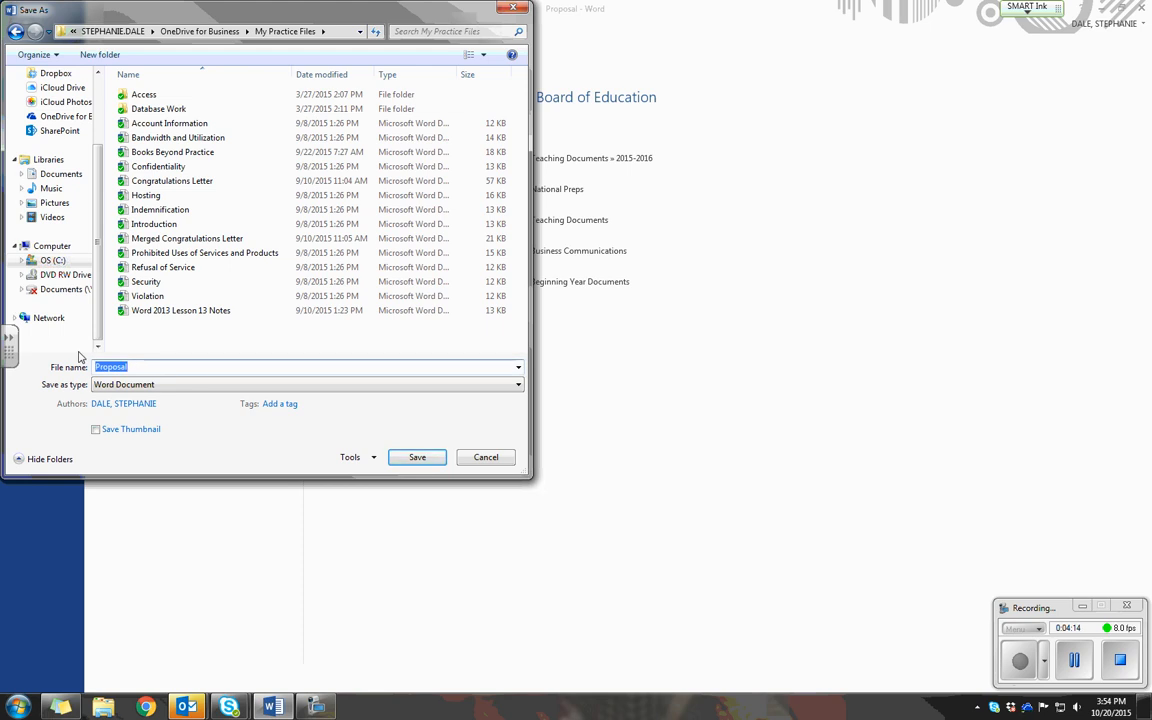
pyautogui.write('Draft ')
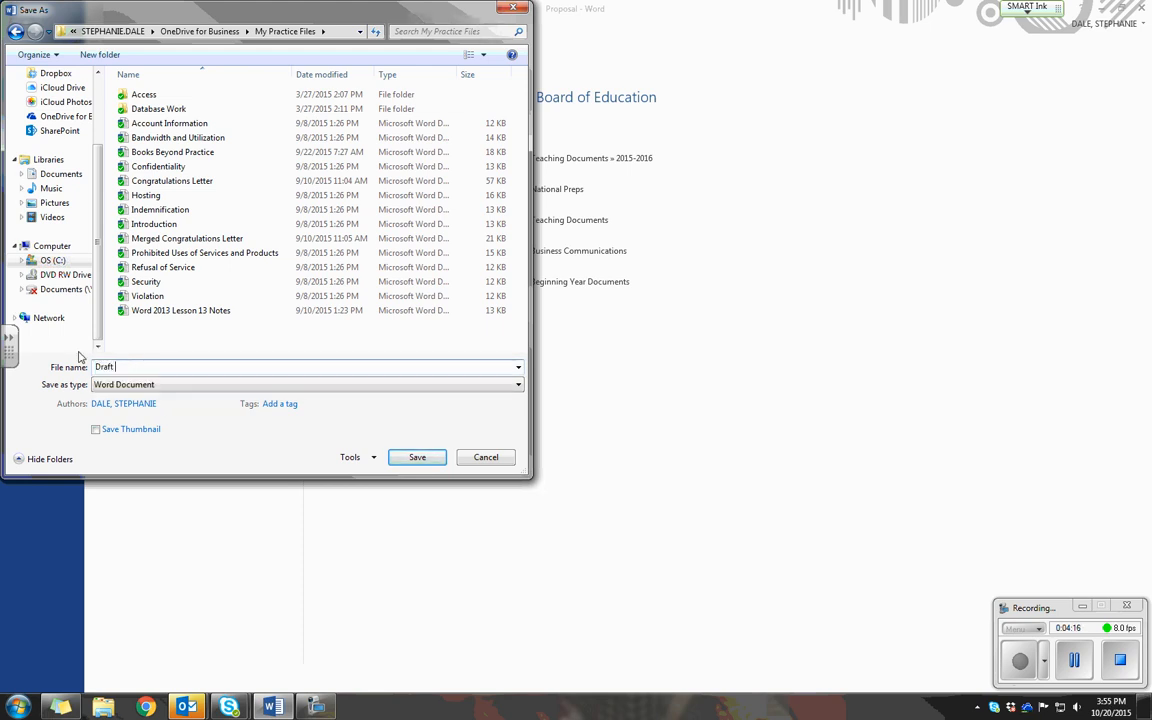
pyautogui.write('Proposal')
pyautogui.click(405, 458)
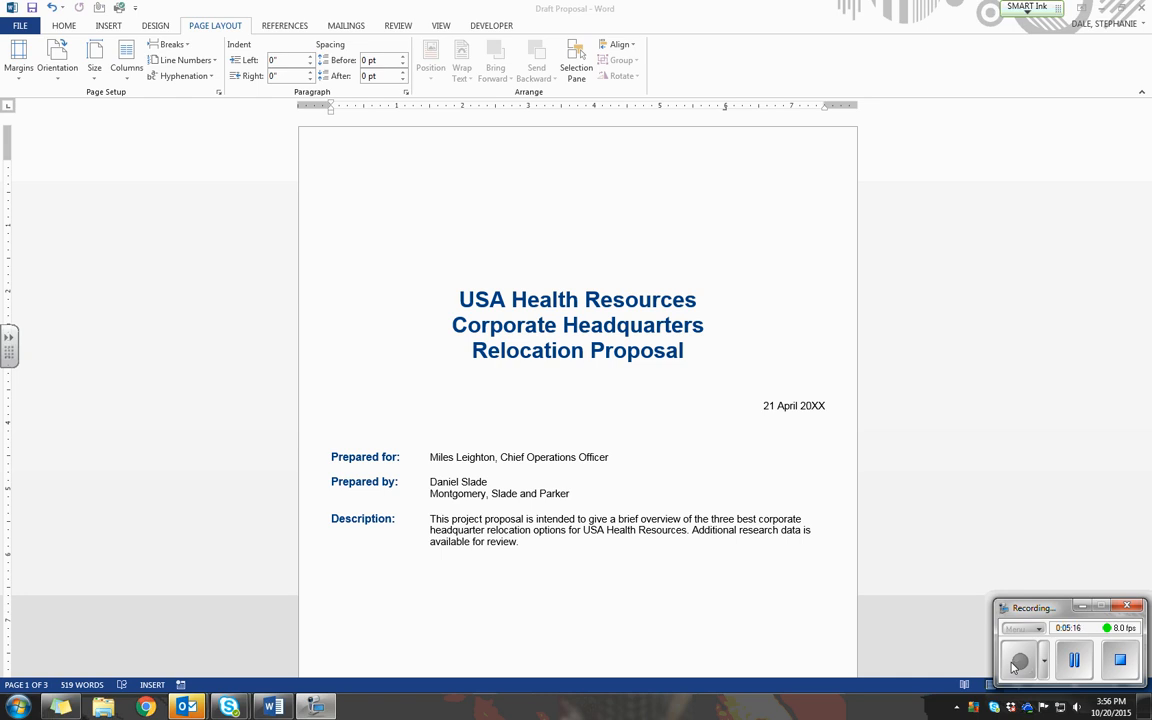
# Step: Change the page orientation of the proposal to Landscape and review the reflowed pages
pyautogui.click(212, 28)
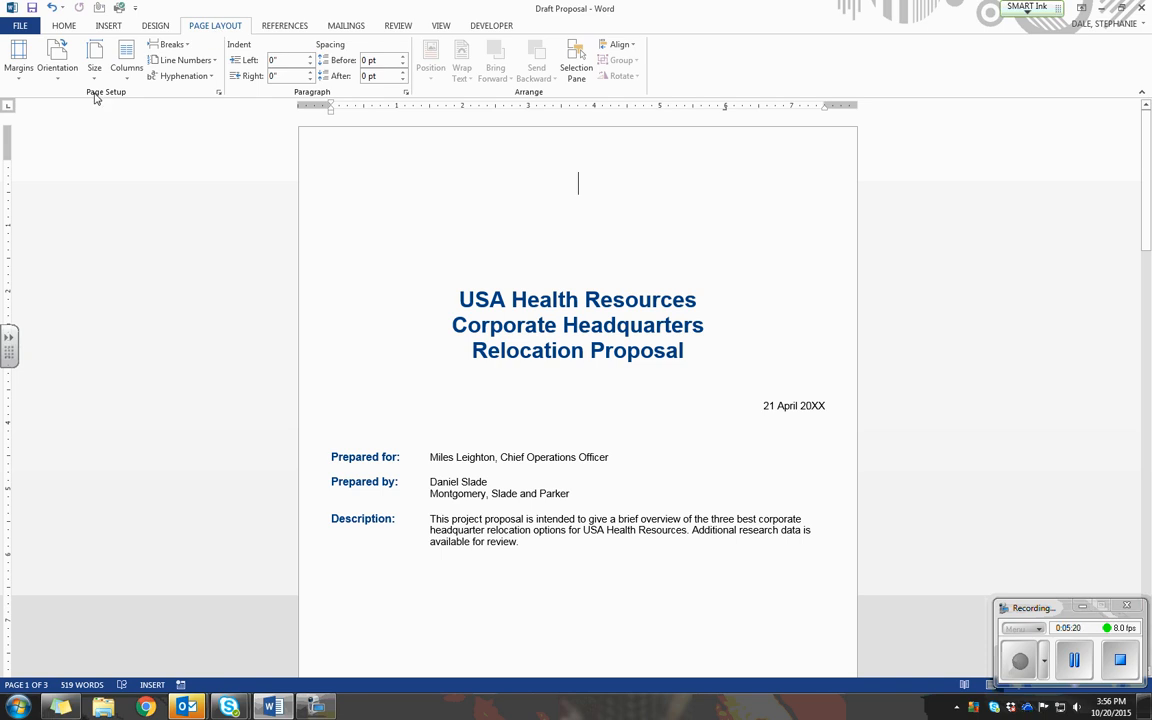
pyautogui.click(59, 70)
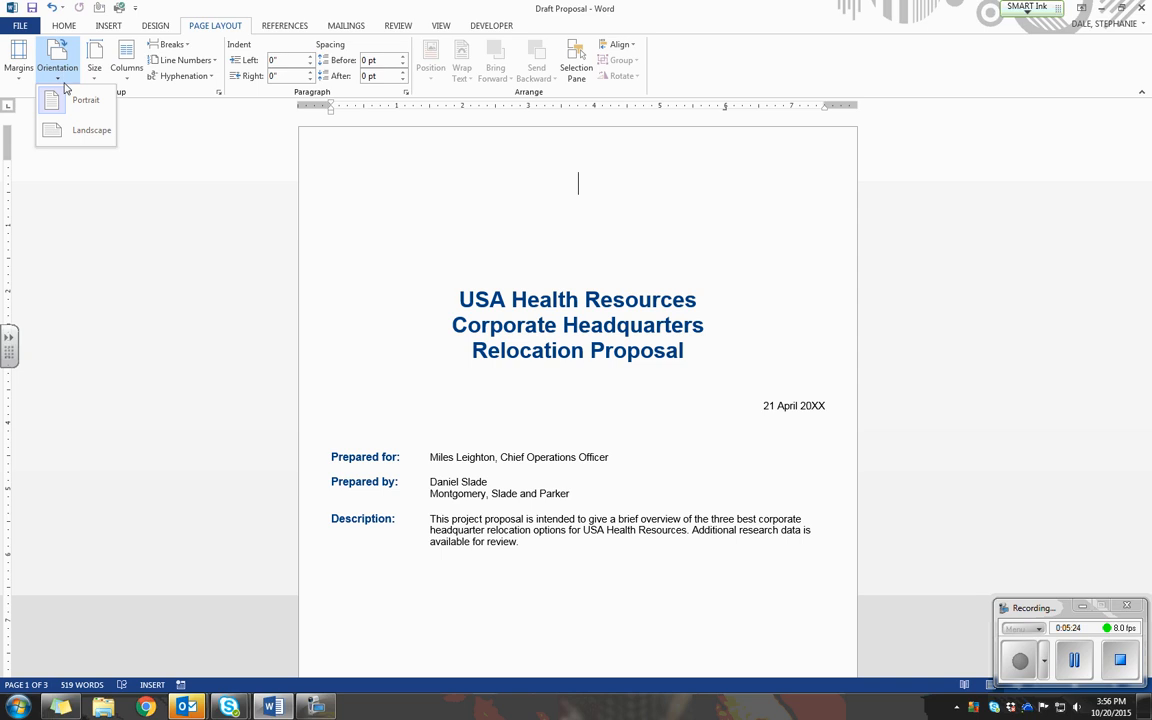
pyautogui.click(75, 131)
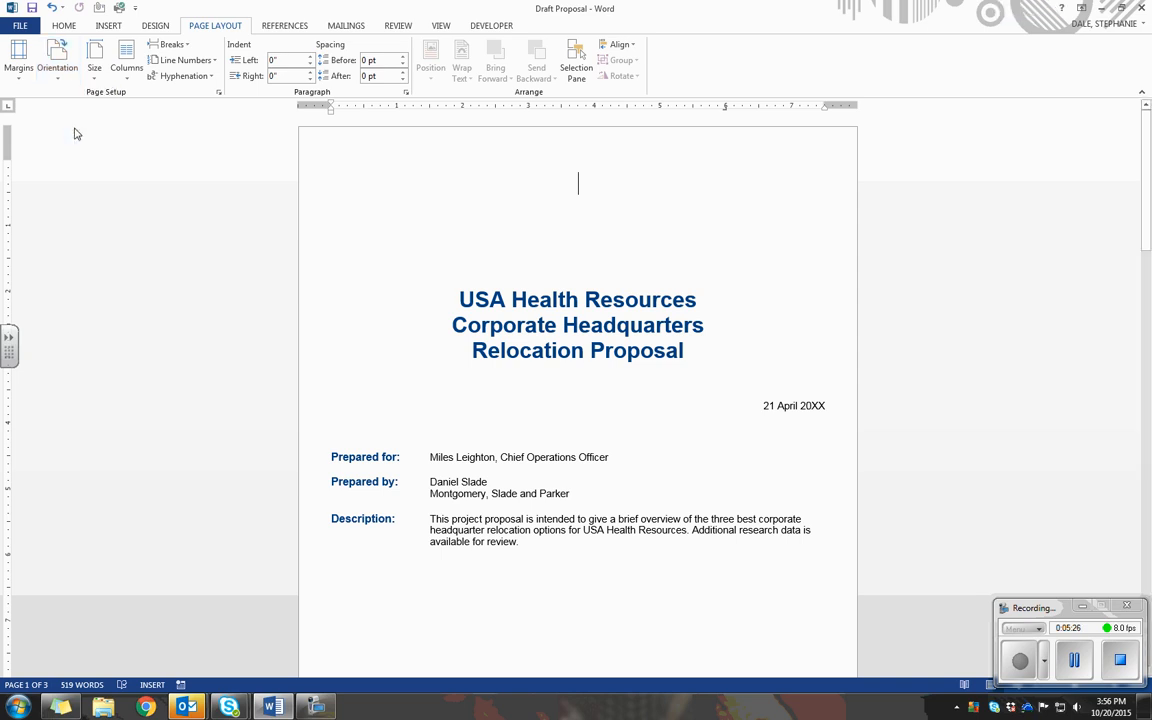
pyautogui.scroll(-20, 362, 383)
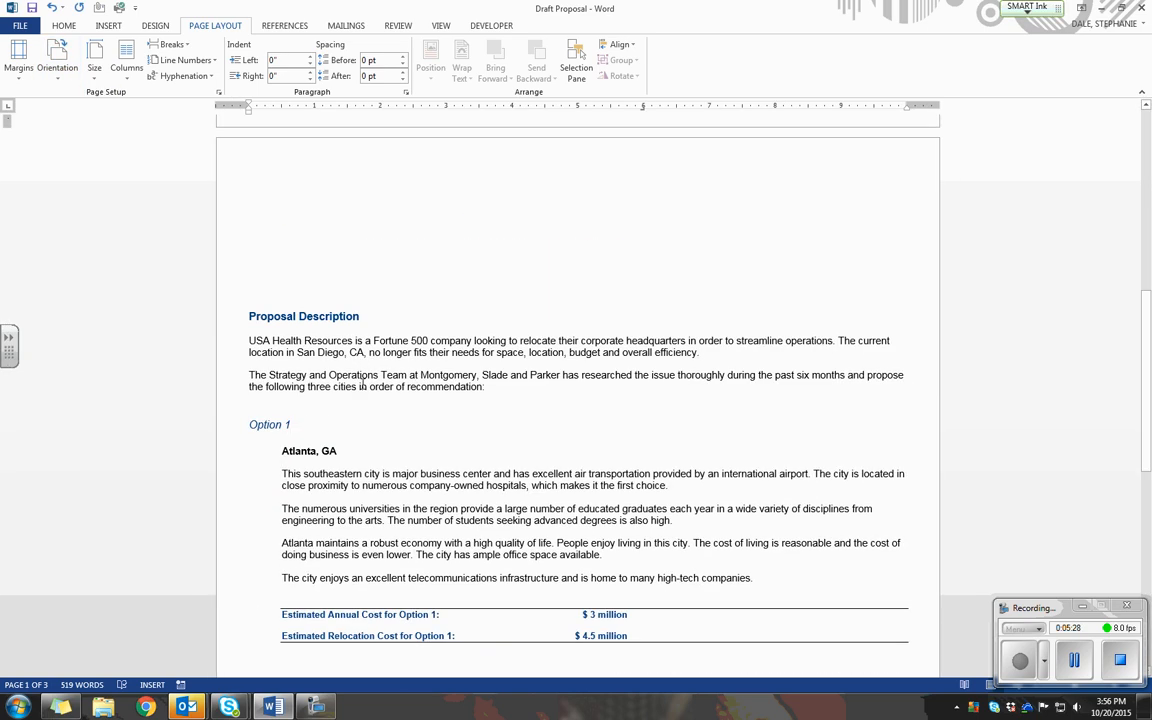
# Step: Change the page orientation of the proposal to Portrait and review the reflowed pages
pyautogui.scroll(20, 355, 381)
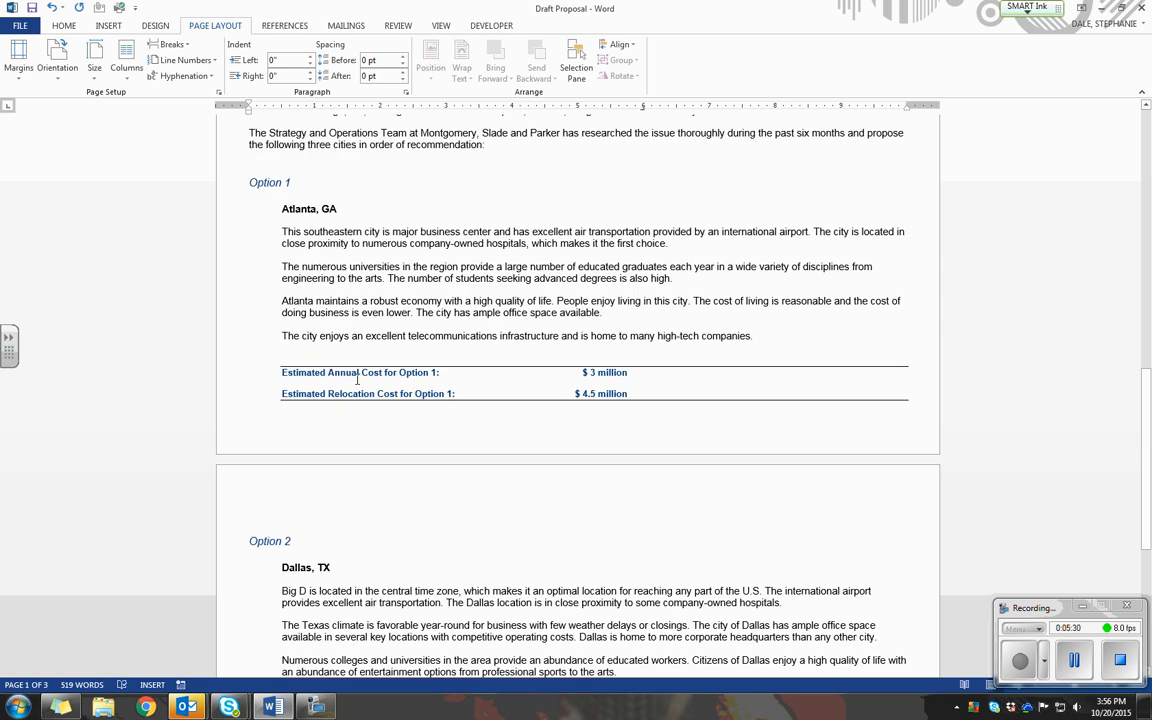
pyautogui.scroll(3, 368, 370)
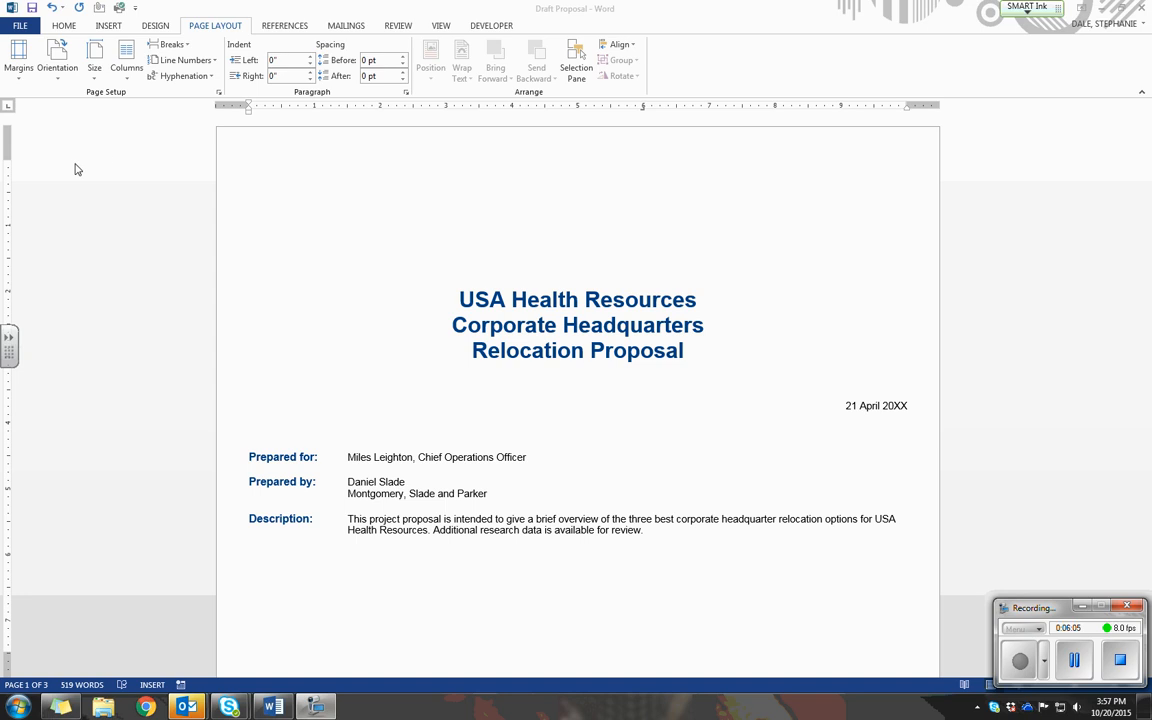
pyautogui.click(59, 66)
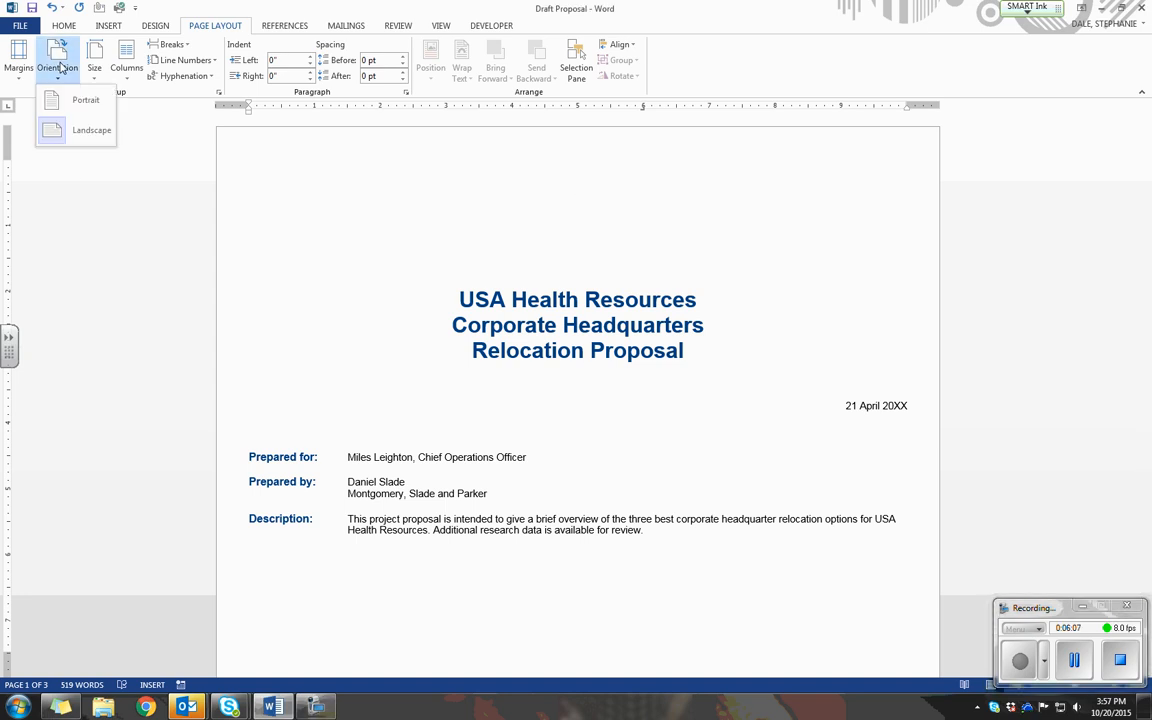
pyautogui.click(82, 100)
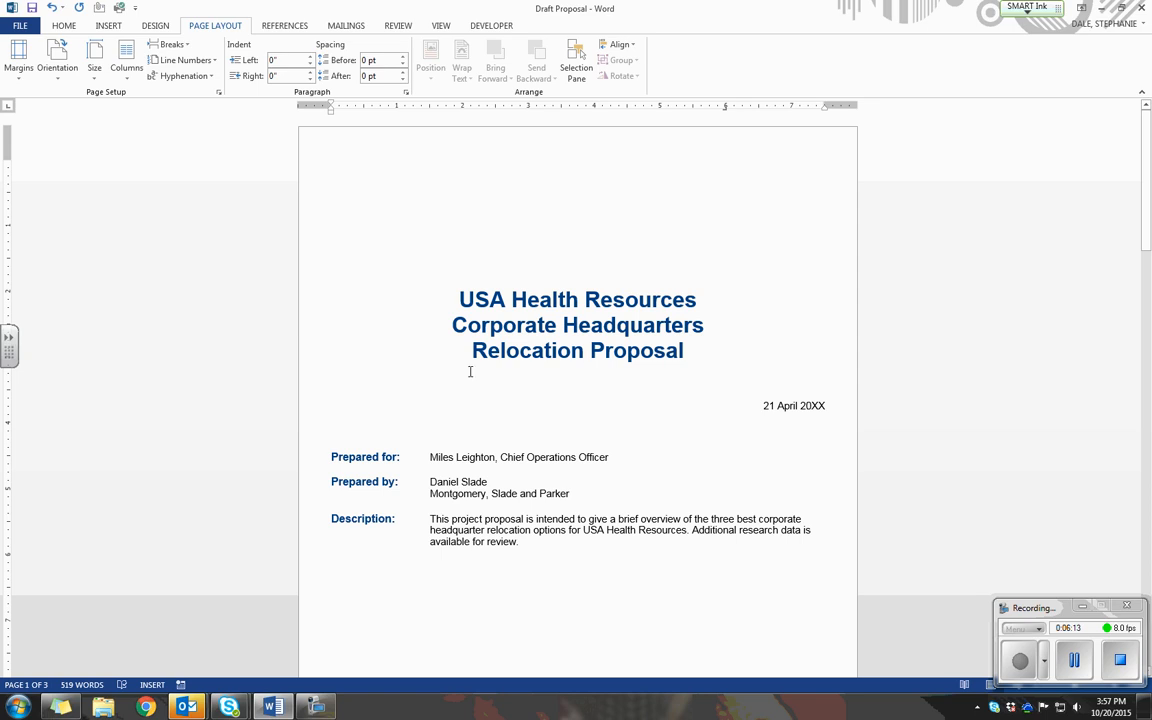
pyautogui.scroll(-20, 470, 371)
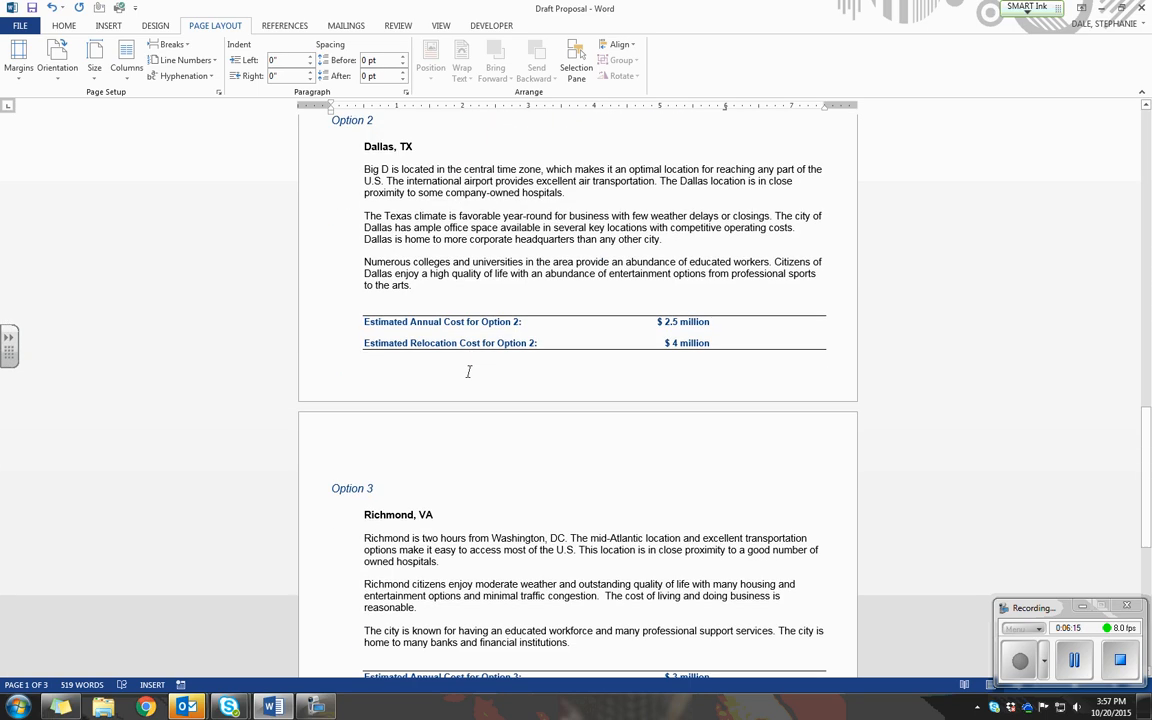
pyautogui.scroll(-10, 470, 371)
pyautogui.scroll(9, 472, 368)
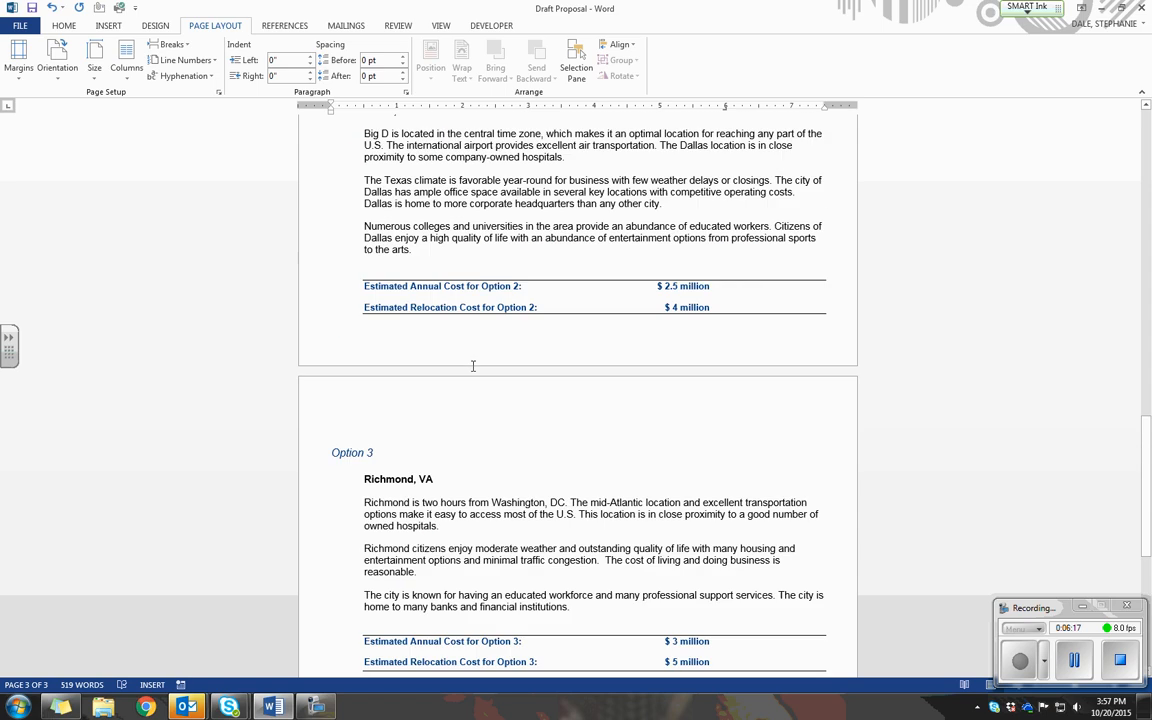
pyautogui.scroll(20, 473, 366)
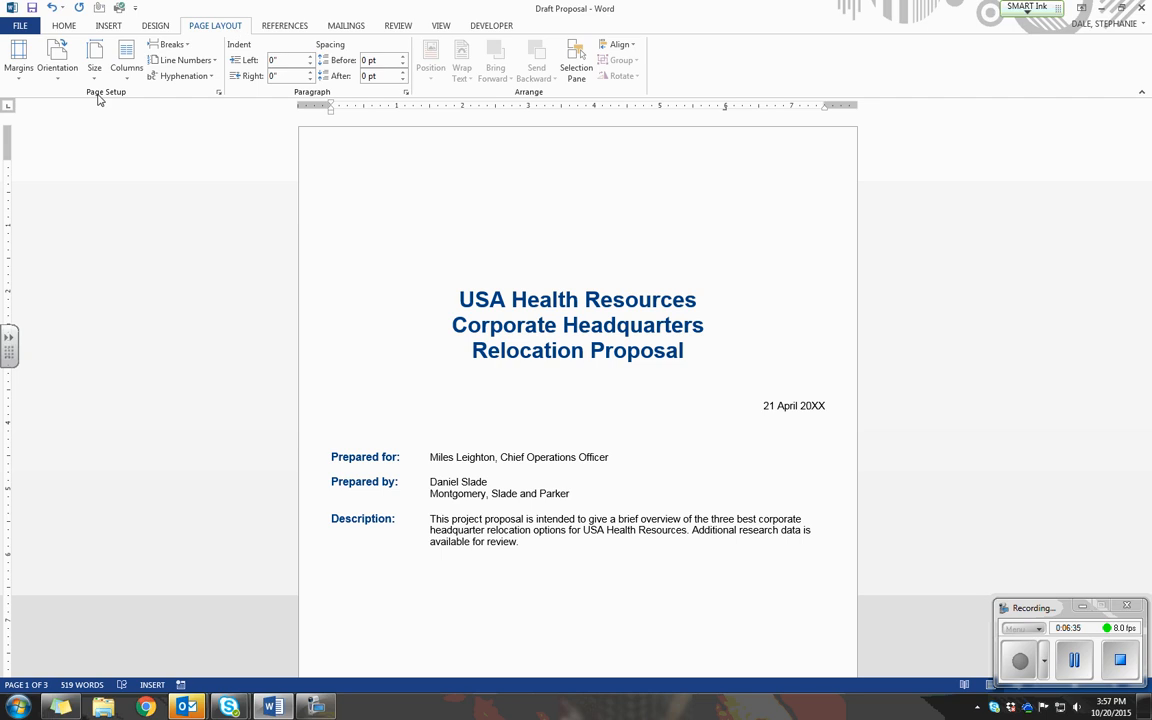
# Step: Set the paper size of the proposal to Legal, 8.5" x 14"
pyautogui.click(94, 60)
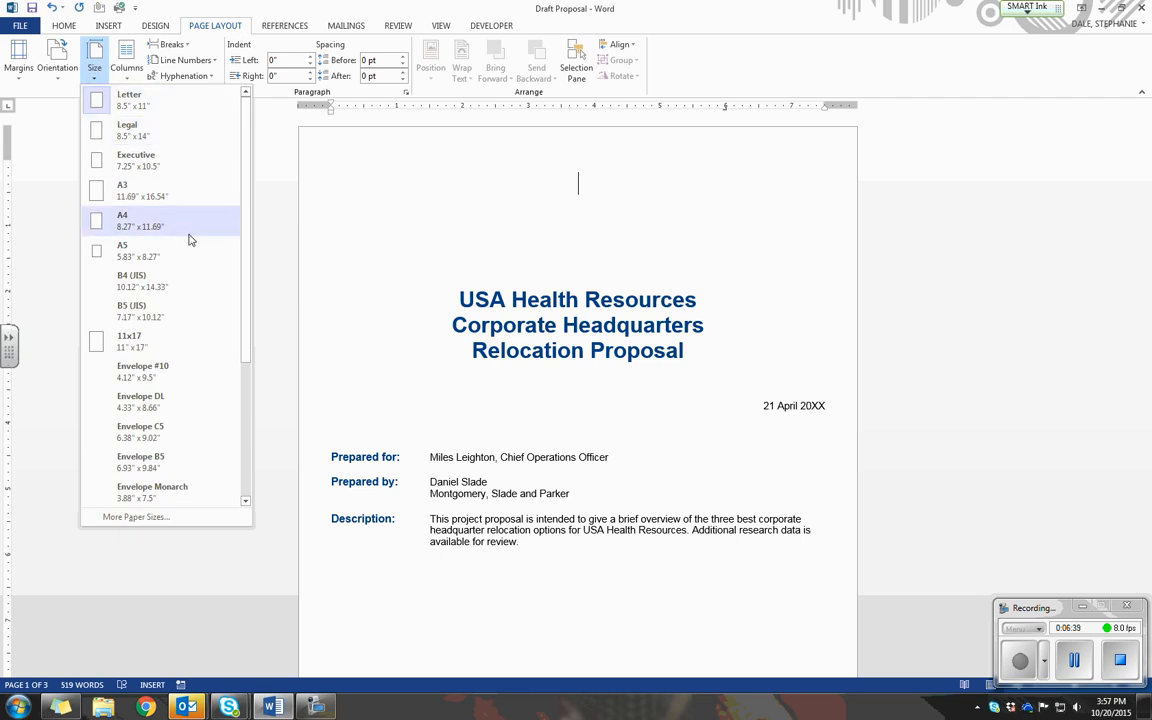
pyautogui.scroll(-3, 228, 355)
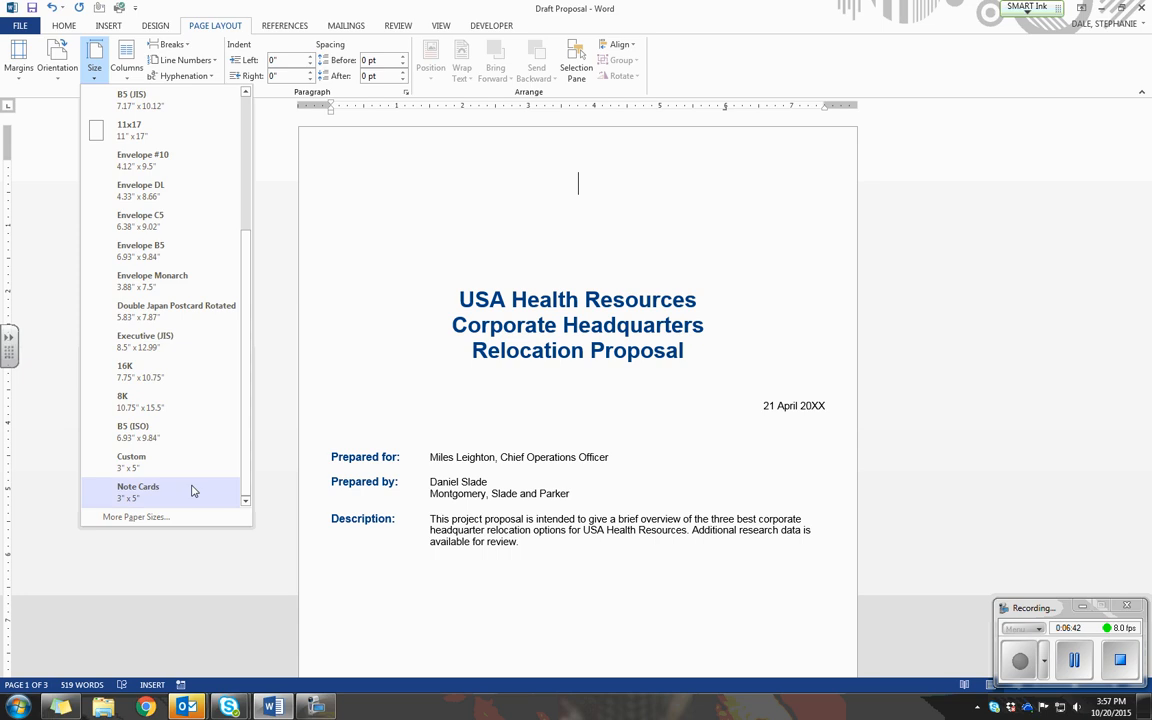
pyautogui.scroll(3, 246, 261)
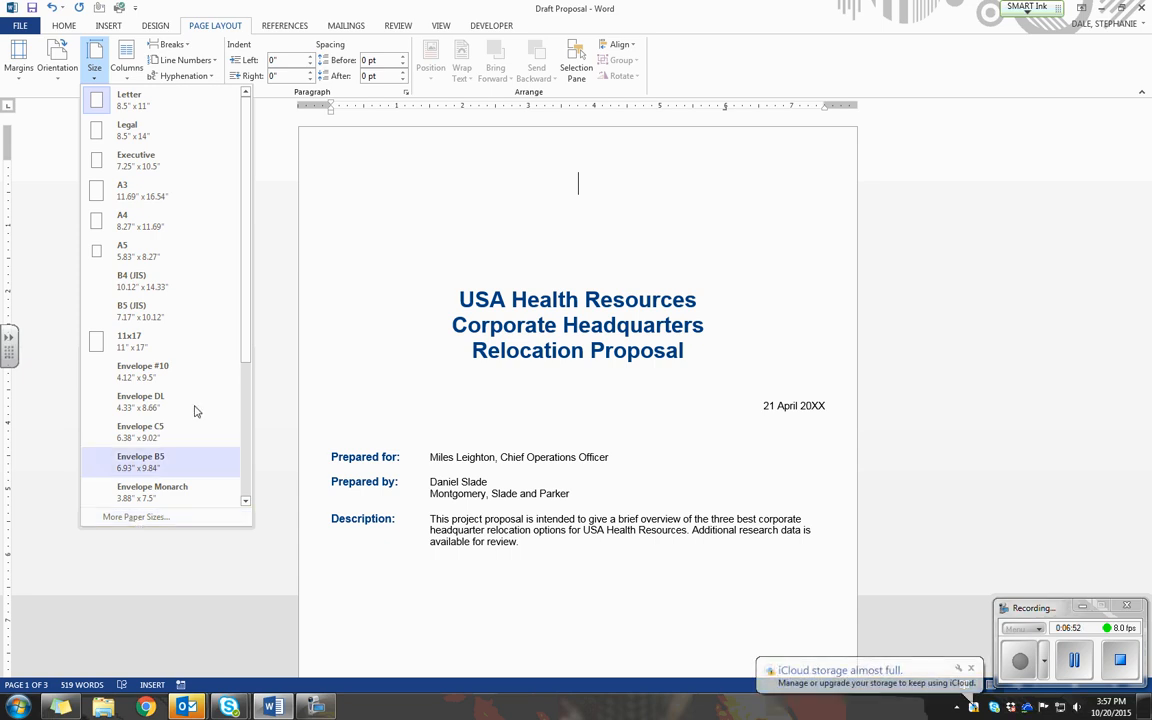
pyautogui.click(160, 144)
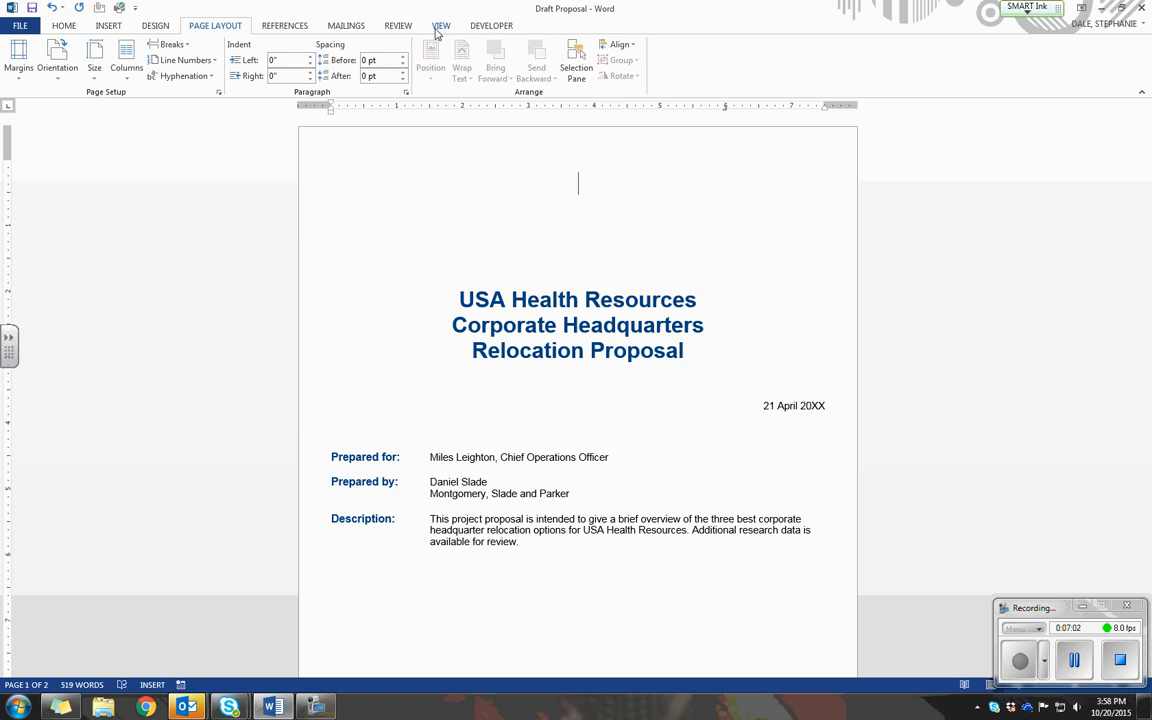
# Step: Zoom the document to One Page to check the reflowed legal-size pages, and save the document
pyautogui.click(440, 27)
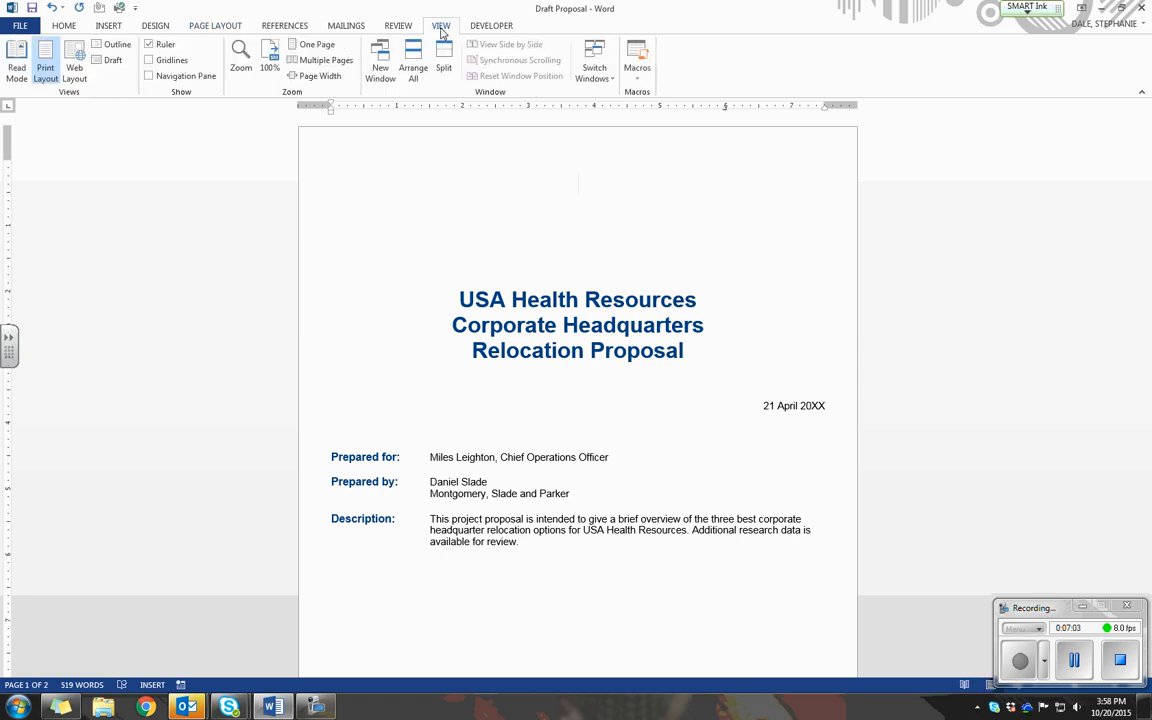
pyautogui.click(318, 45)
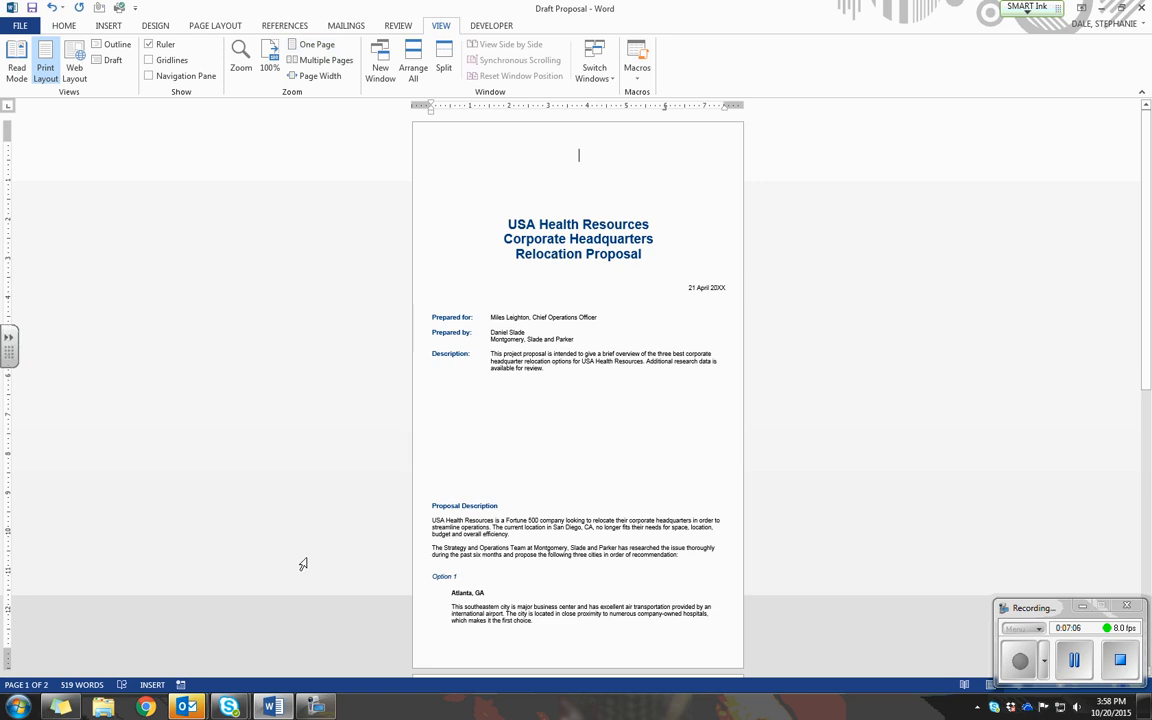
pyautogui.scroll(-3, 332, 507)
pyautogui.scroll(-8, 332, 507)
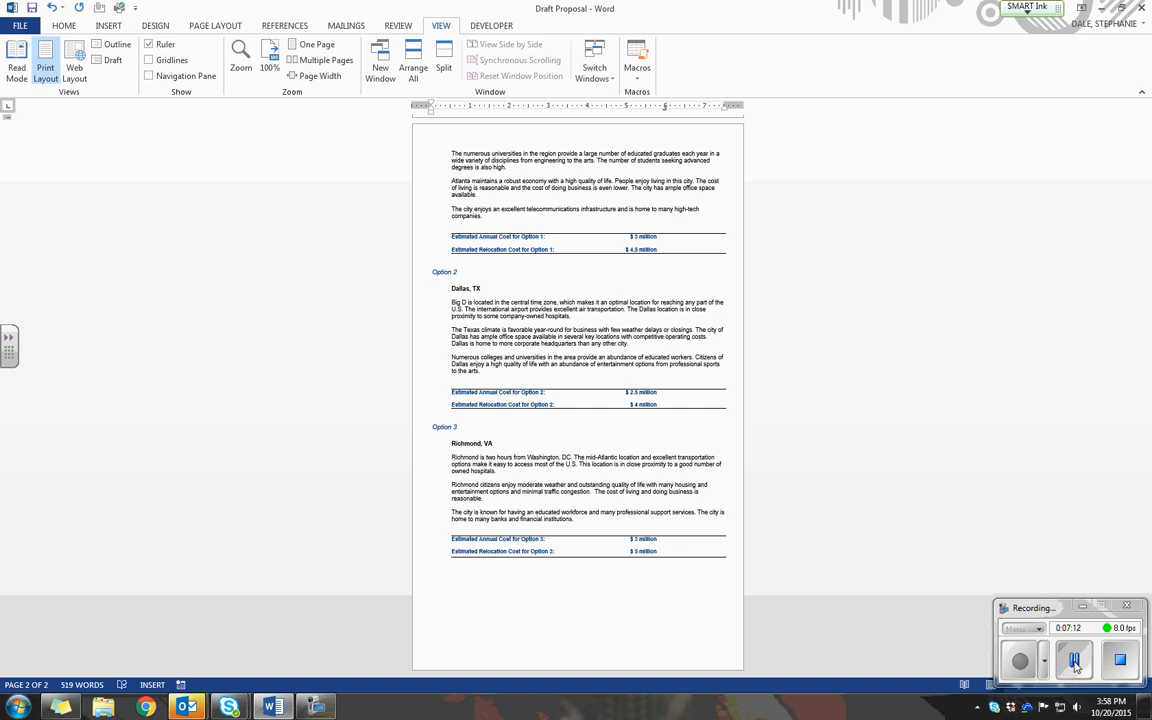
pyautogui.click(1021, 661)
pyautogui.click(1022, 661)
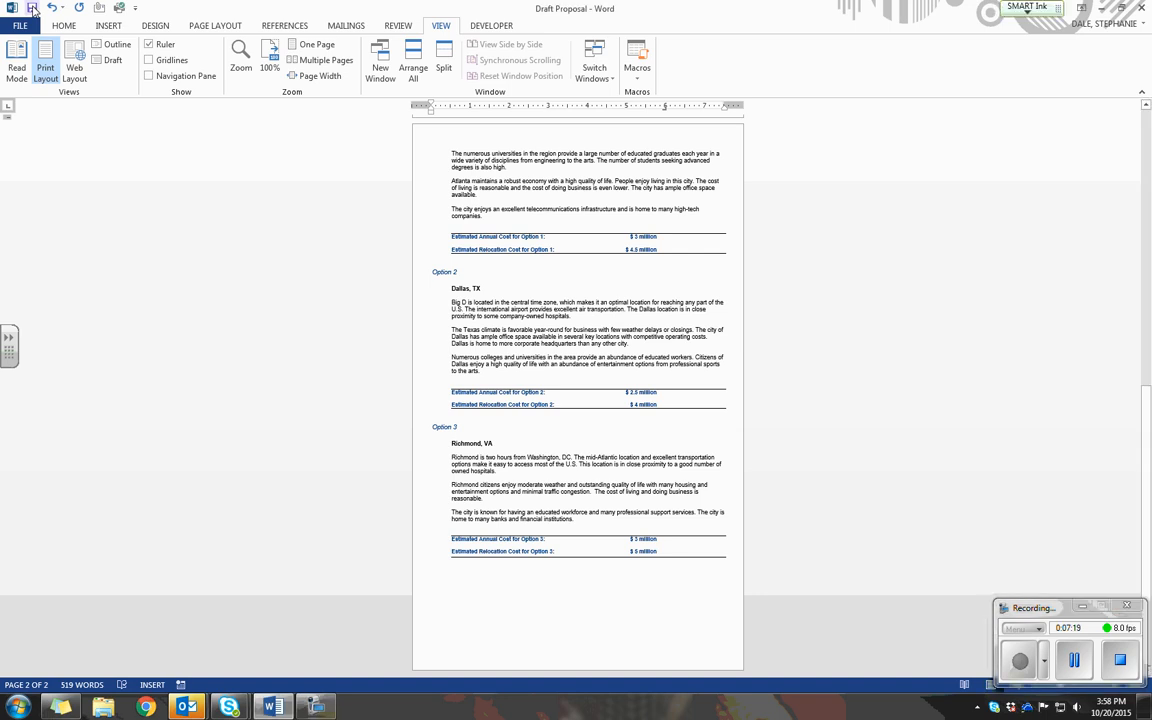
pyautogui.click(32, 9)
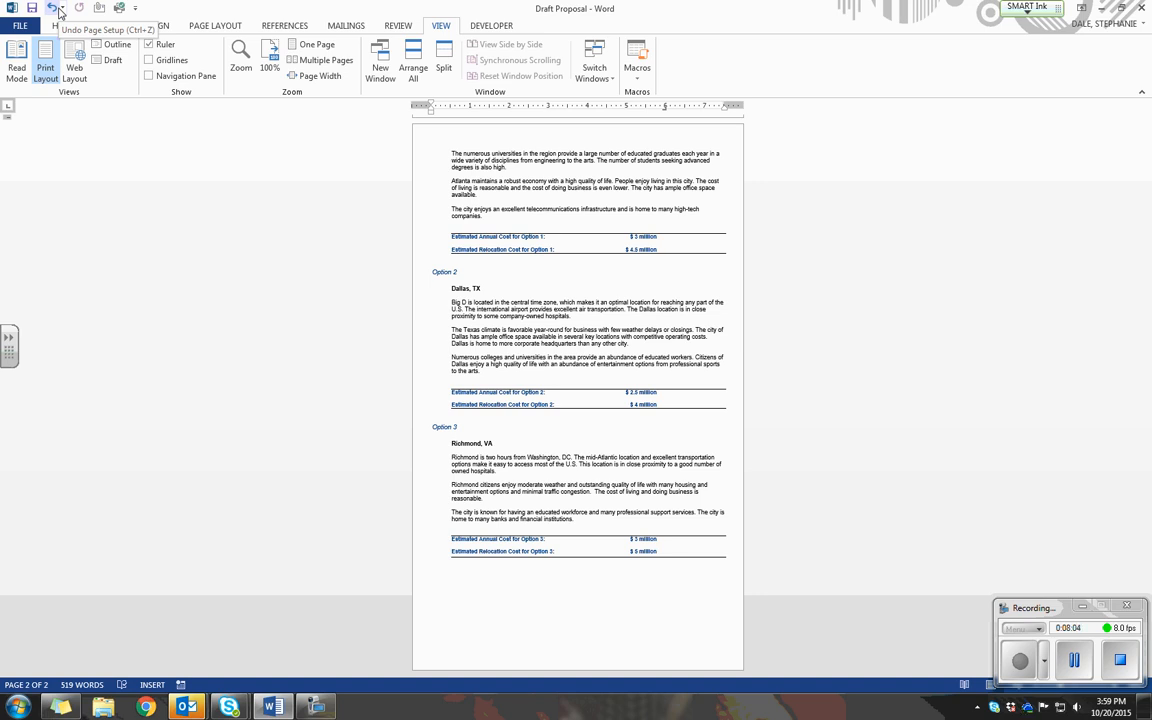
pyautogui.click(208, 28)
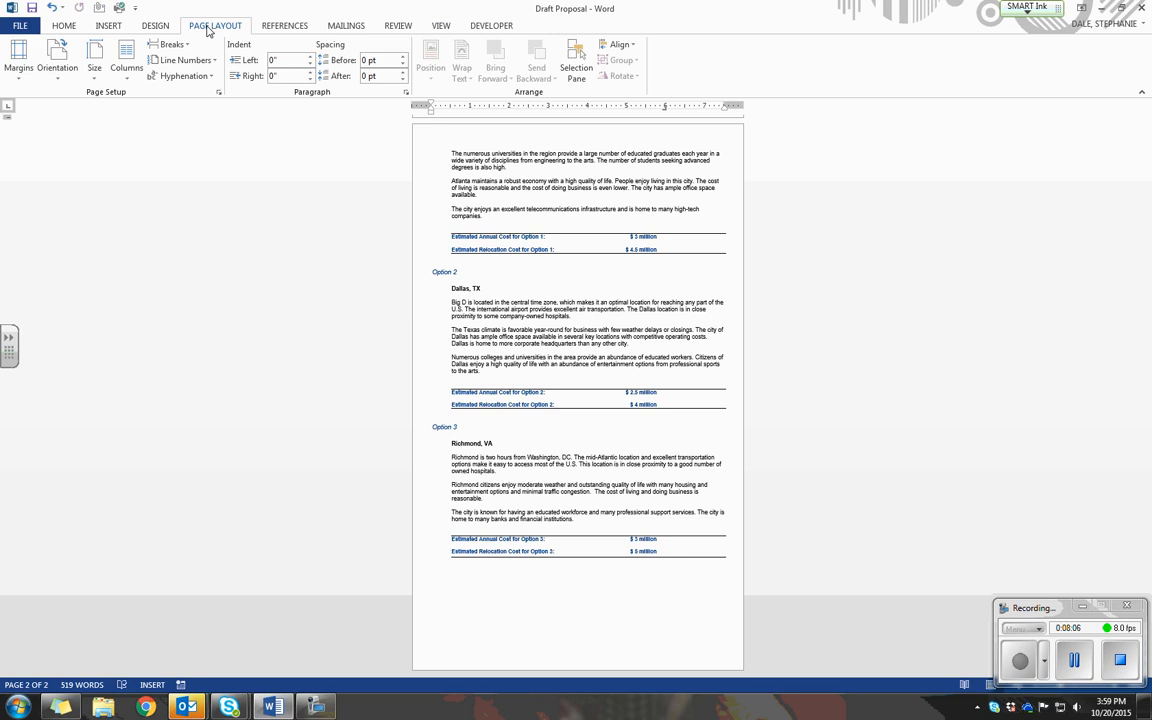
pyautogui.click(182, 46)
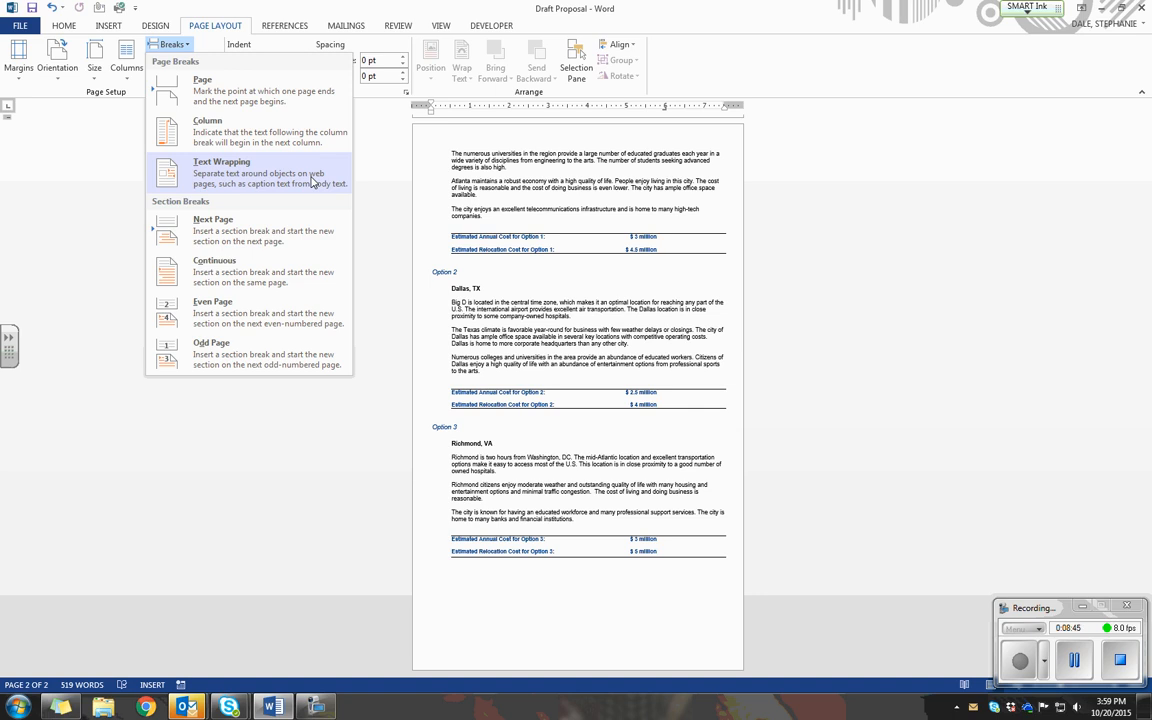
pyautogui.click(357, 160)
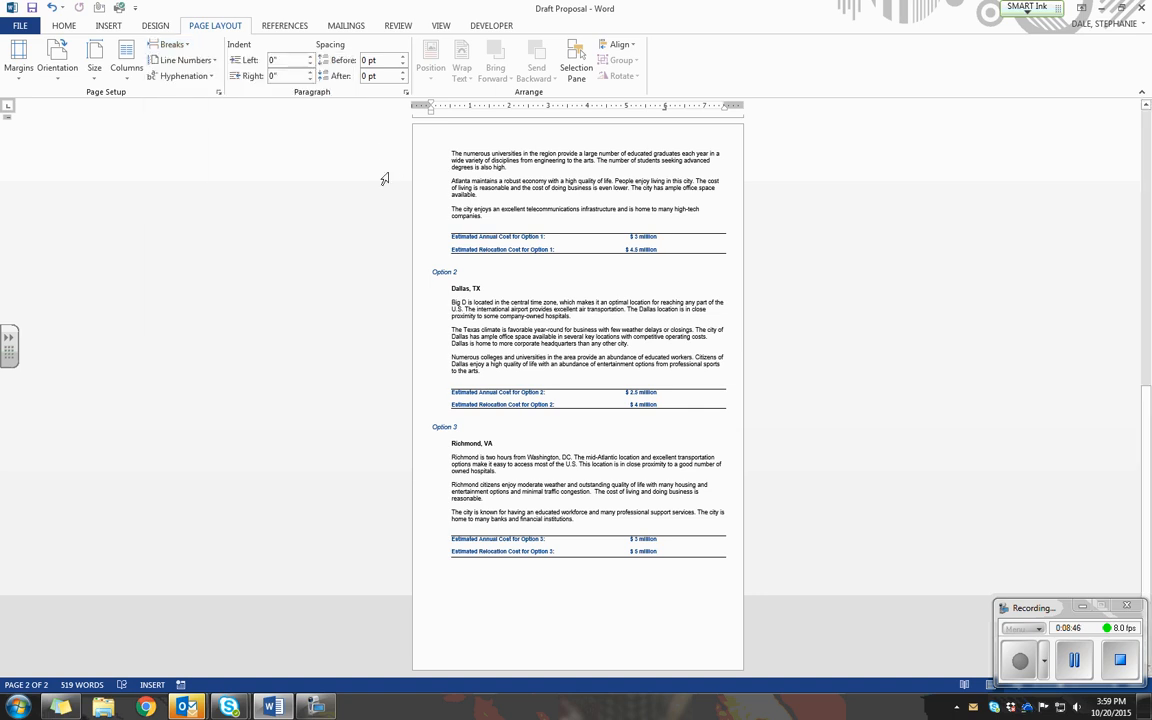
# Step: Zoom the document to Page Width and display its paragraph marks and other hidden formatting symbols from the title page on
pyautogui.click(440, 25)
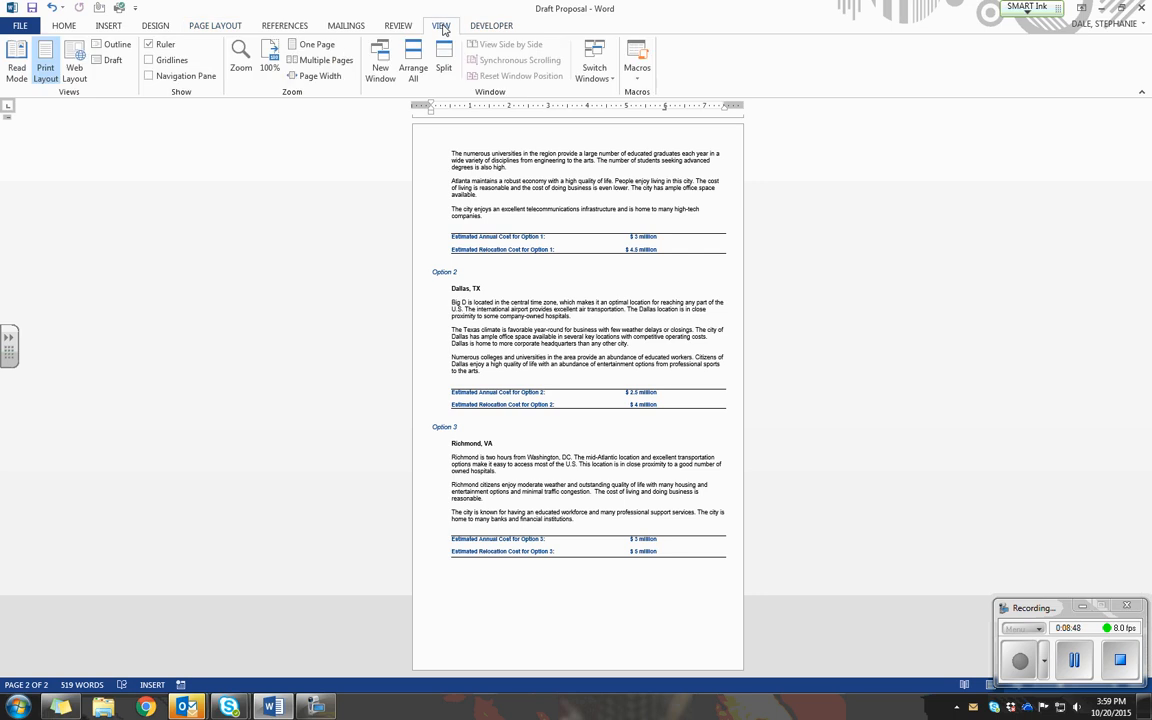
pyautogui.click(320, 76)
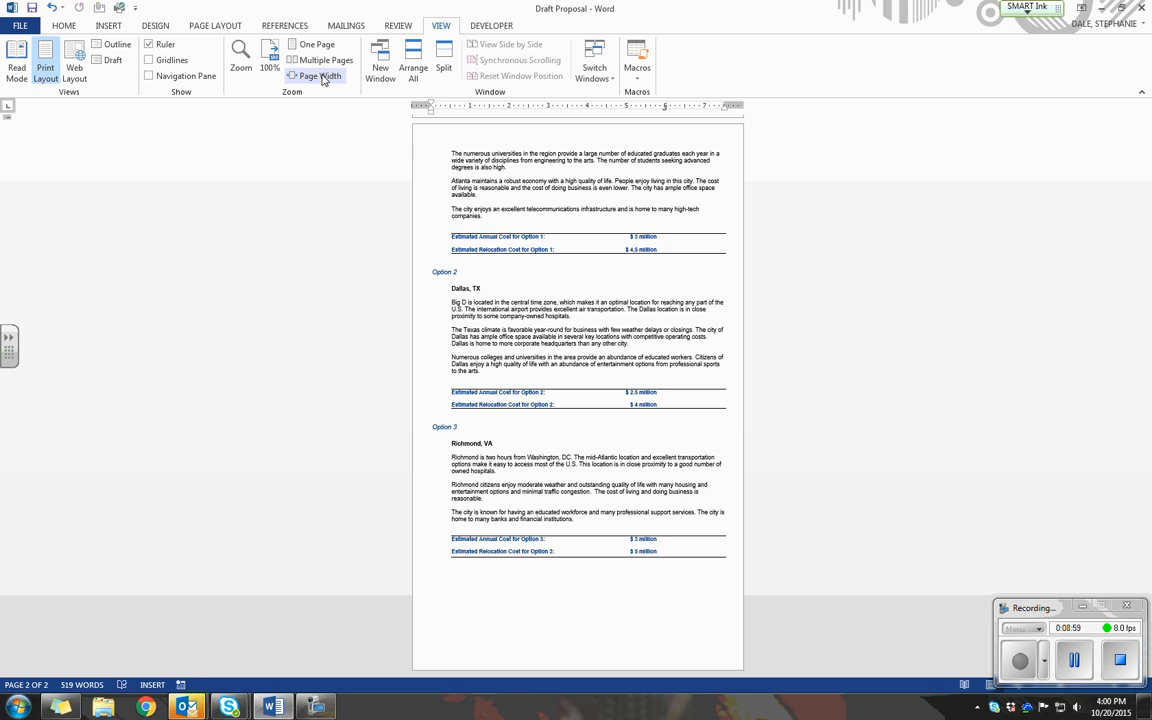
pyautogui.scroll(15, 434, 591)
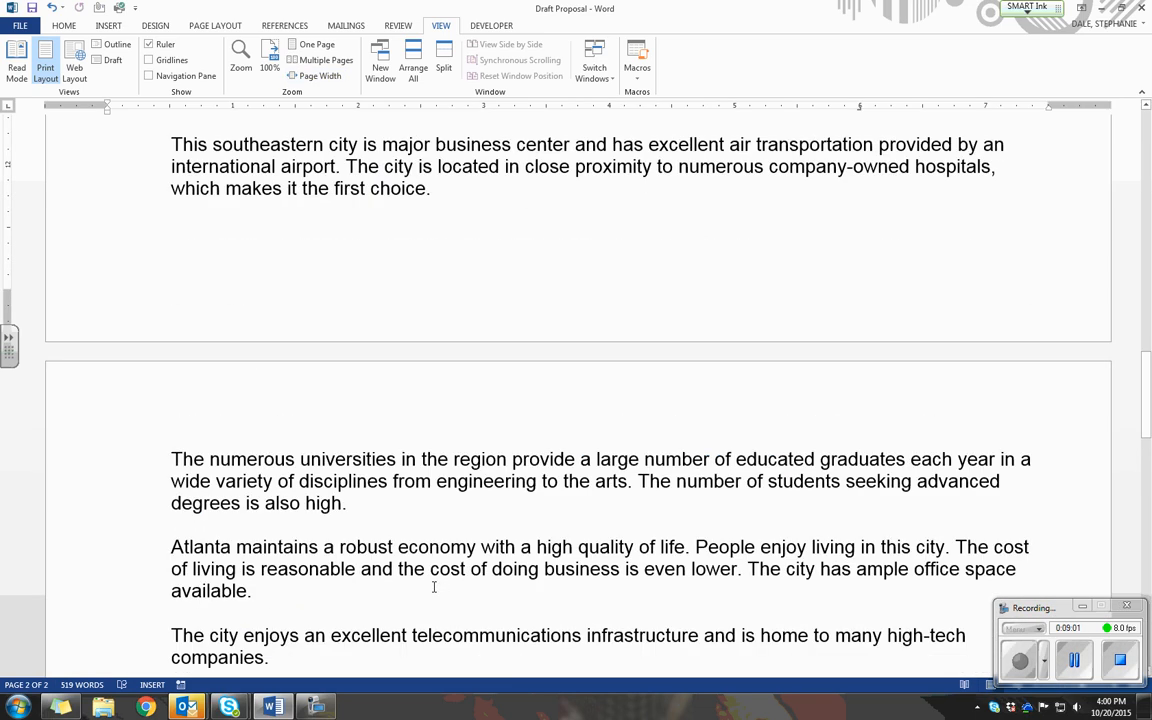
pyautogui.scroll(8, 435, 585)
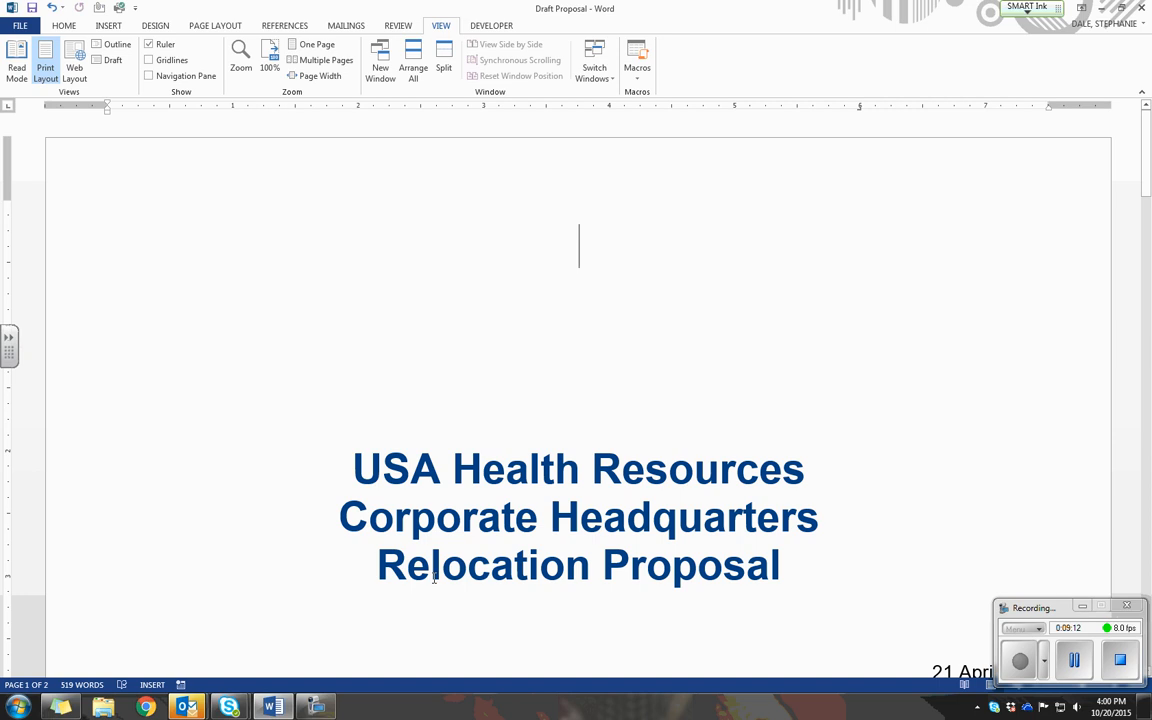
pyautogui.click(63, 25)
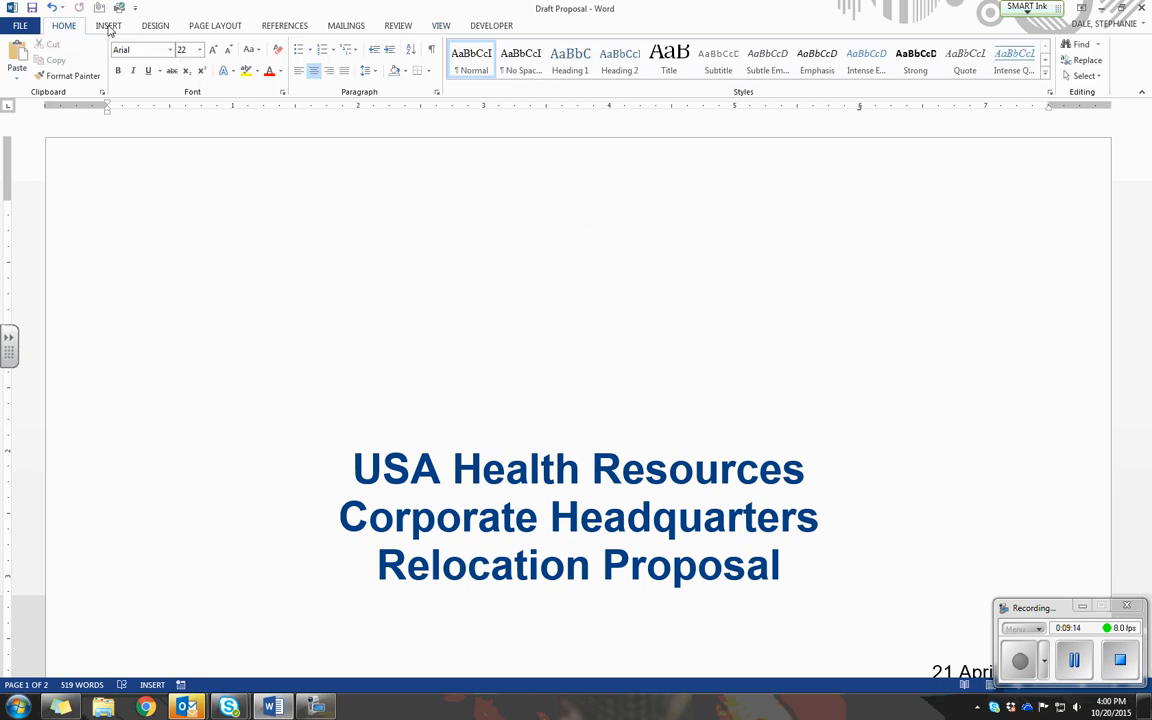
pyautogui.click(432, 50)
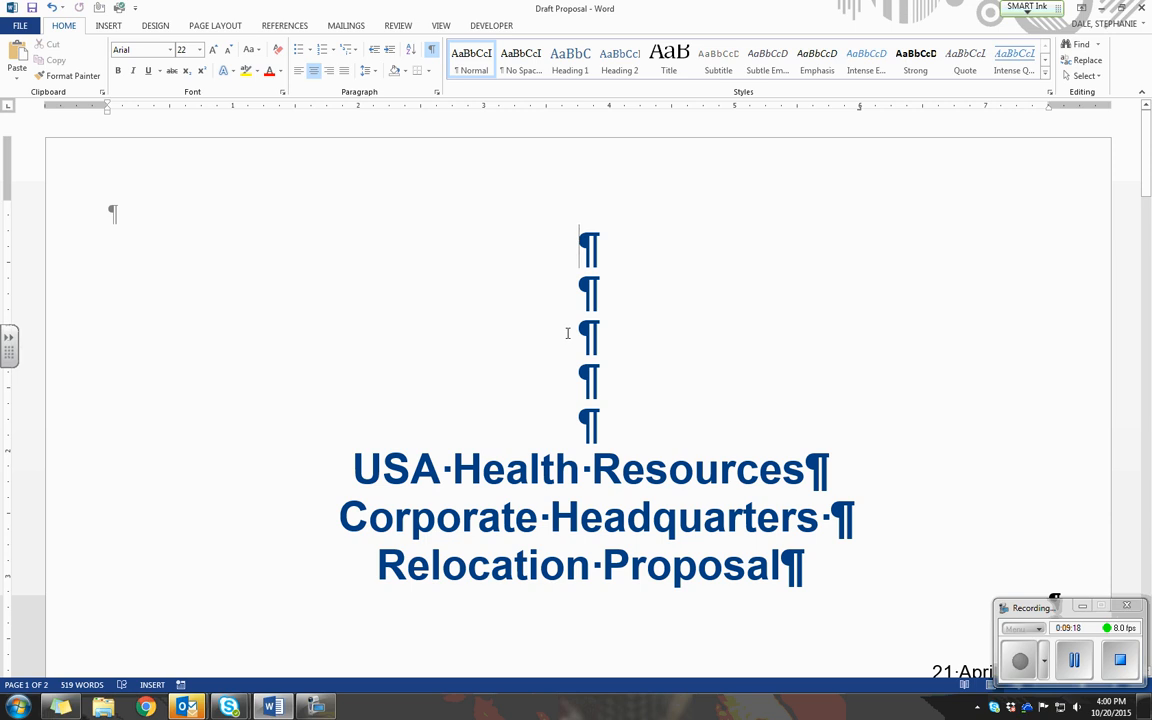
# Step: Delete all the blank paragraphs between the title page's Description text and the Proposal Description heading
pyautogui.scroll(-3, 521, 413)
pyautogui.scroll(-3, 521, 413)
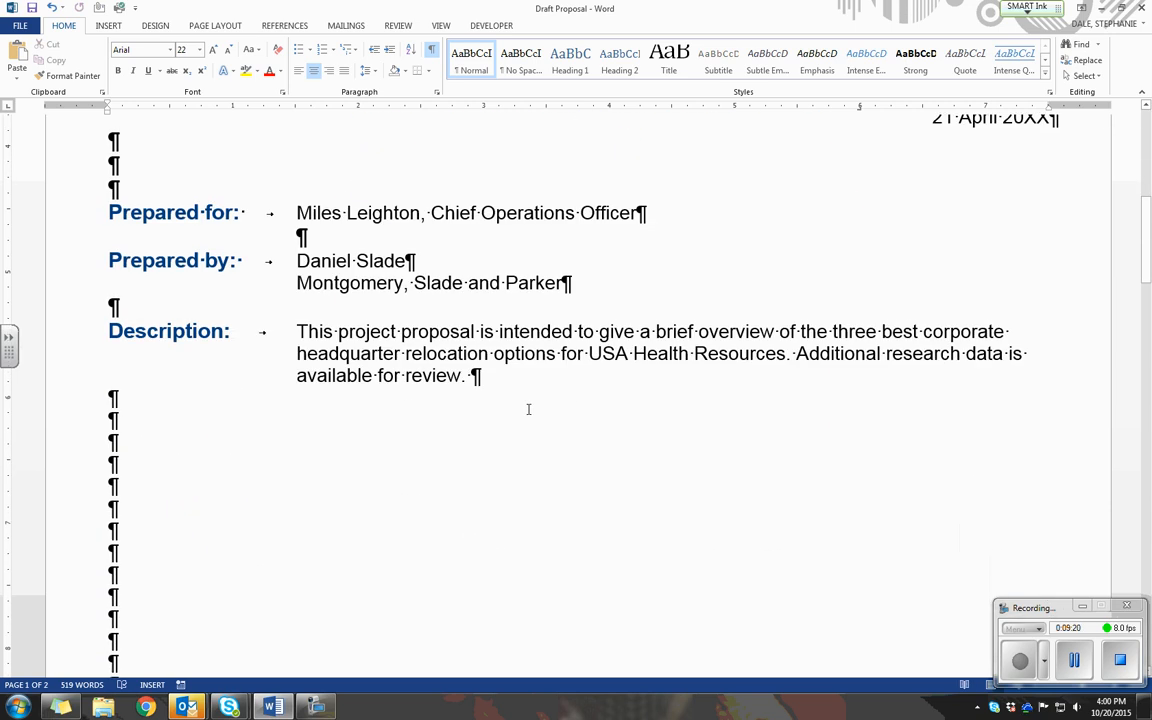
pyautogui.scroll(-4, 527, 409)
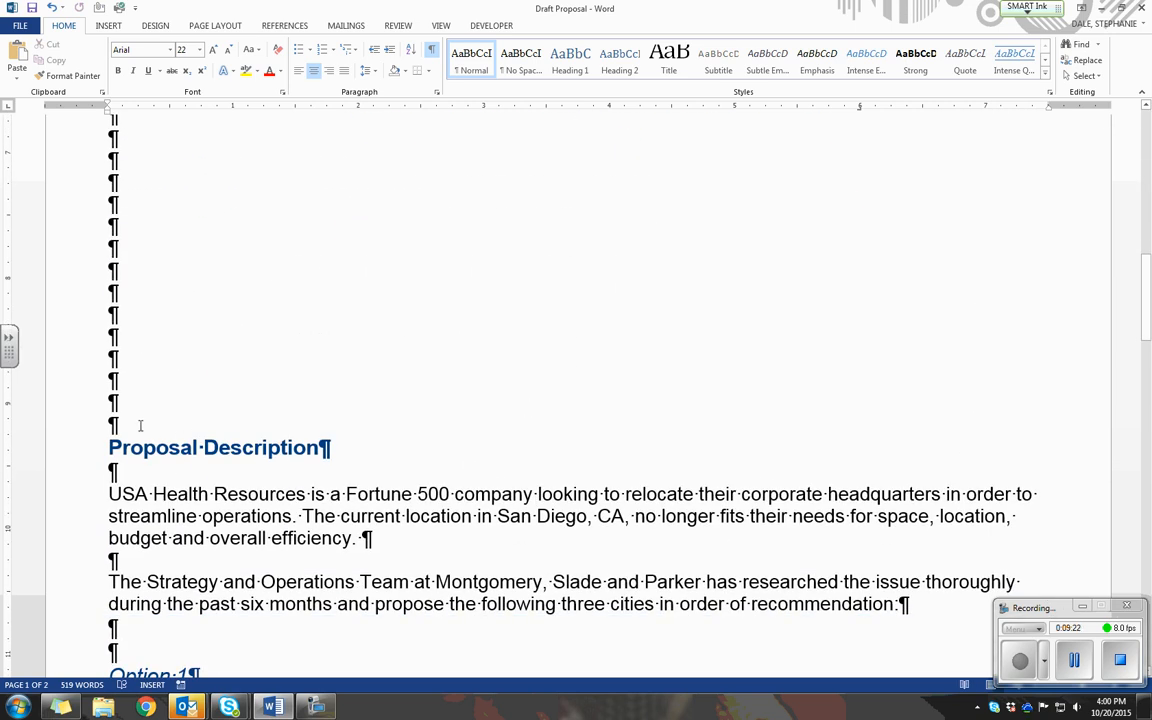
pyautogui.scroll(1, 139, 424)
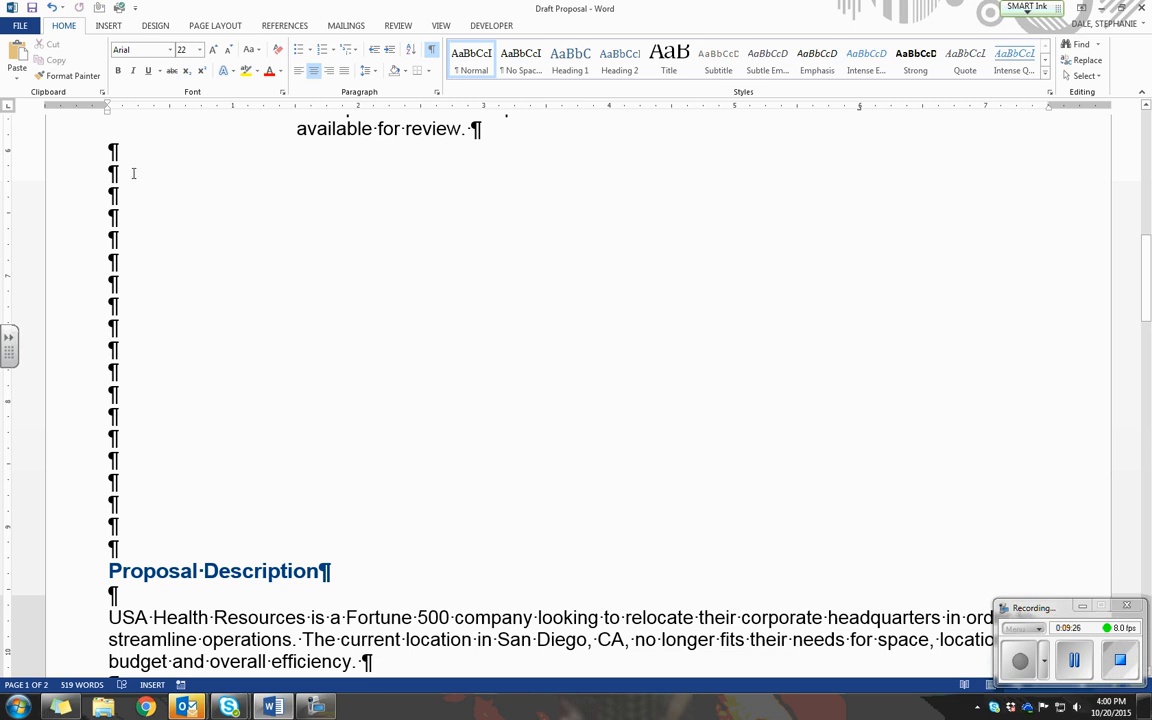
pyautogui.moveTo(102, 148); pyautogui.dragTo(112, 240)
pyautogui.moveTo(120, 378); pyautogui.dragTo(117, 550)
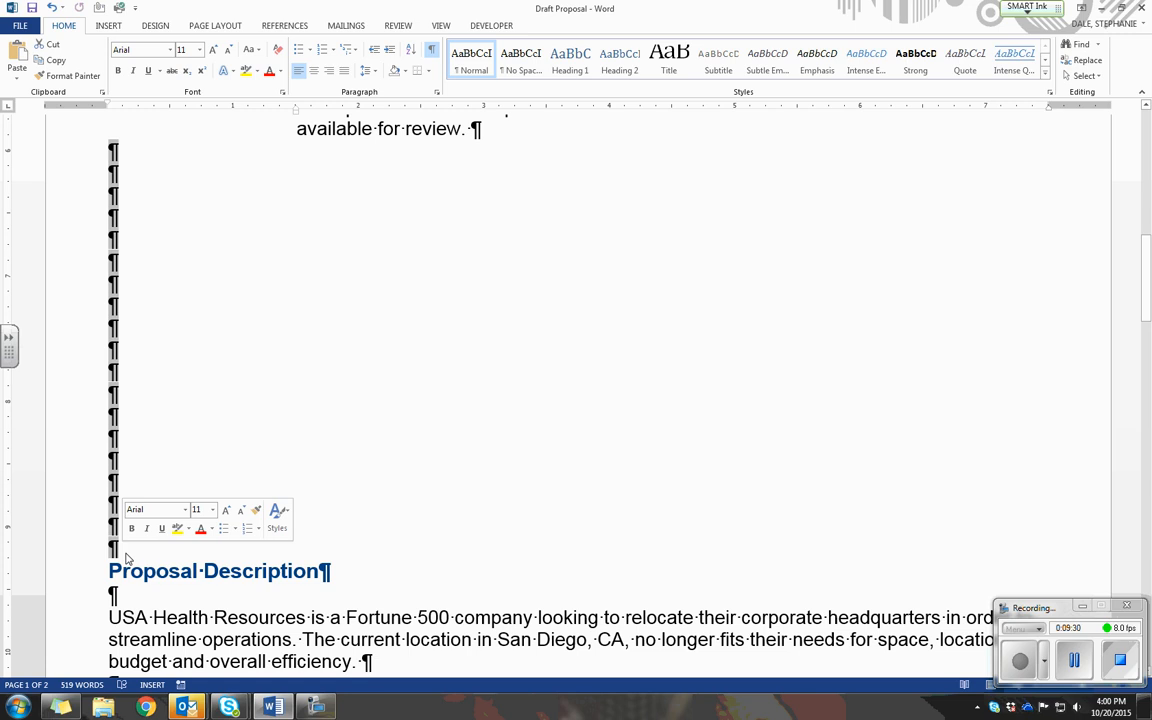
pyautogui.press('Delete')
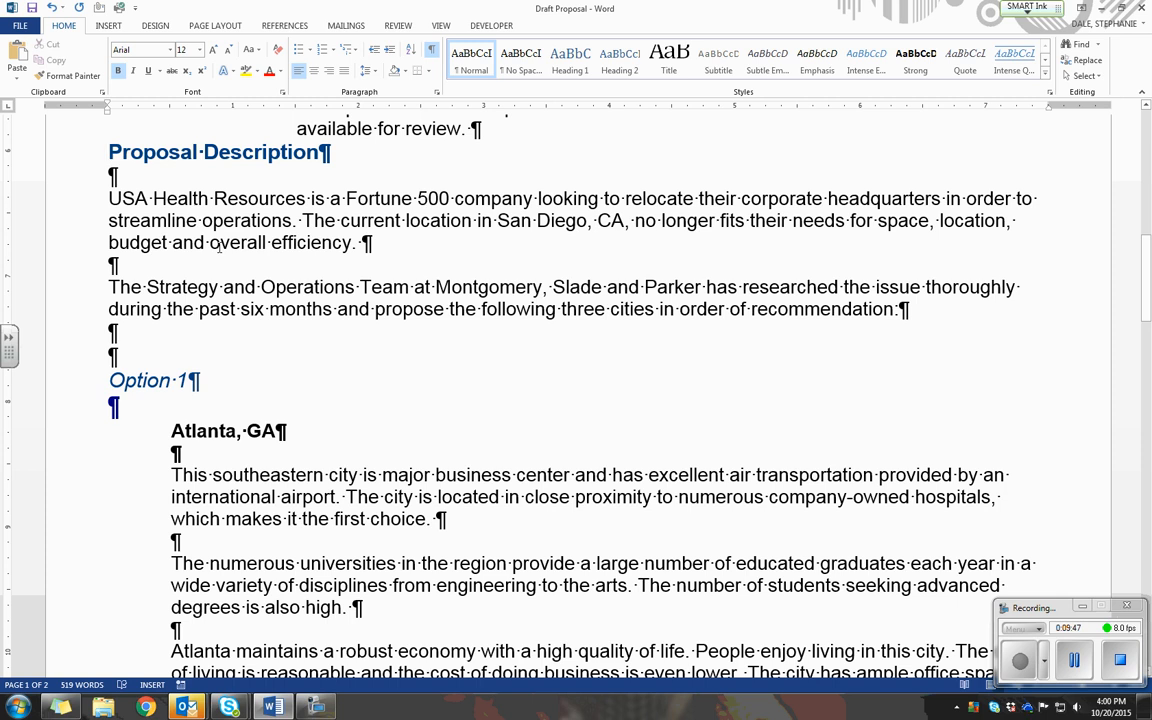
# Step: Insert a page break before the Proposal Description heading and check the break on the title page and the page after it
pyautogui.click(107, 26)
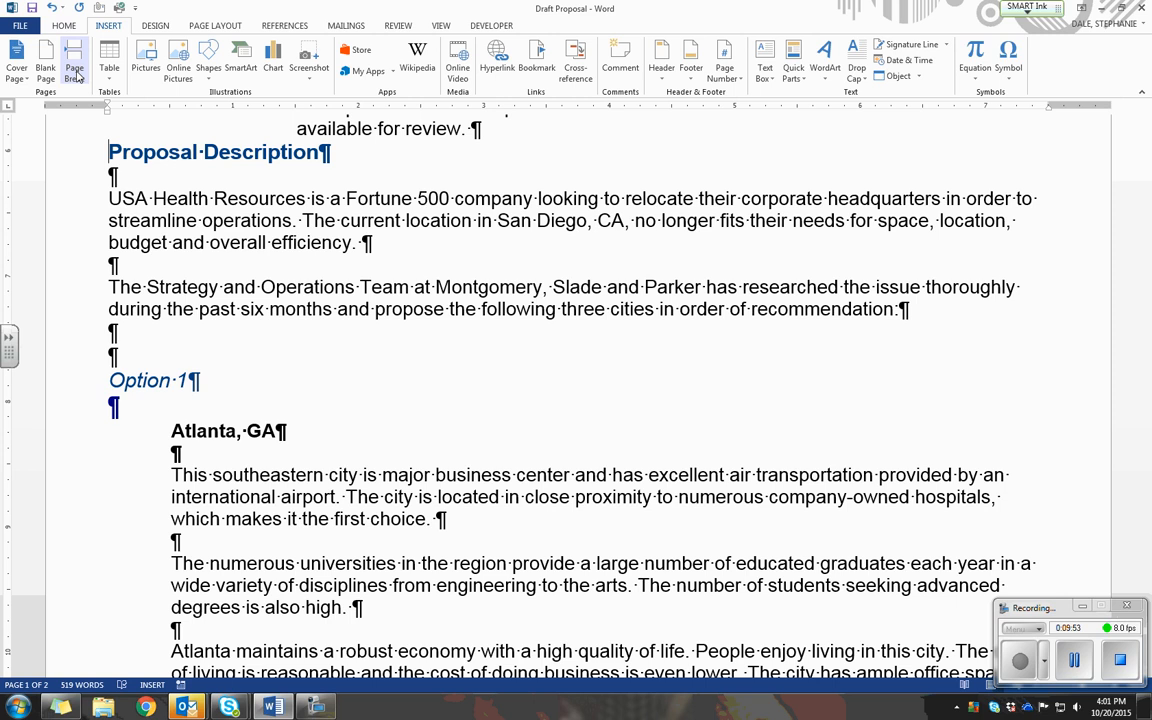
pyautogui.click(76, 75)
pyautogui.scroll(5, 281, 328)
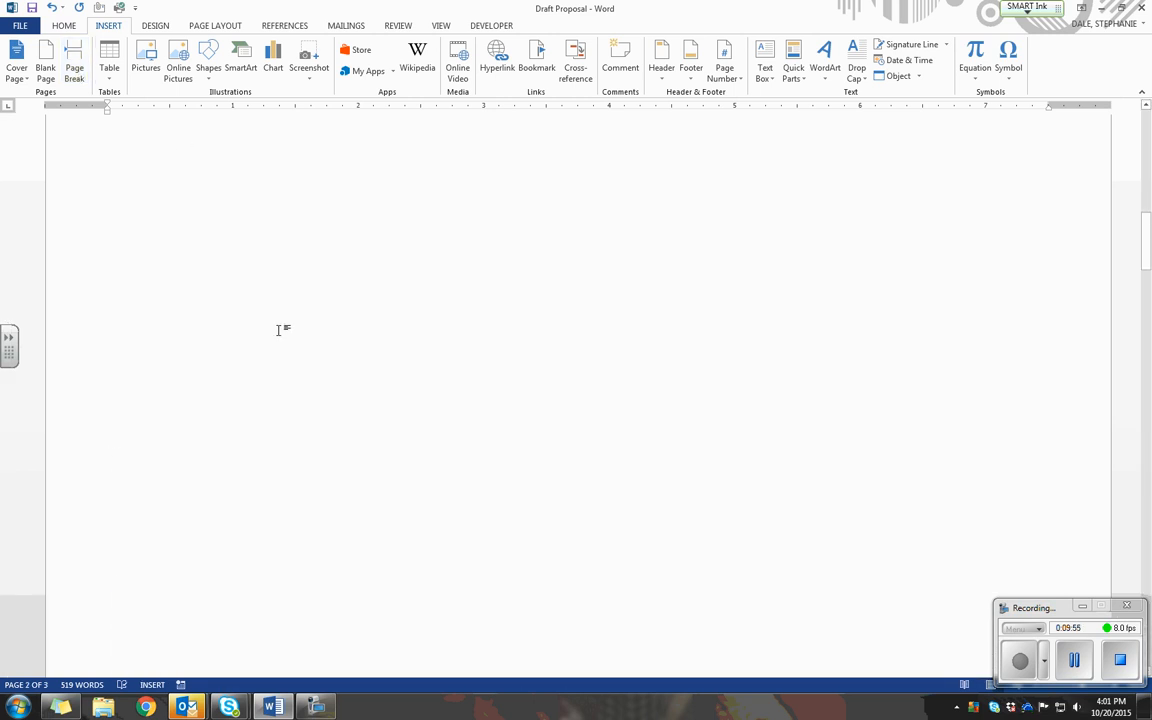
pyautogui.scroll(5, 281, 328)
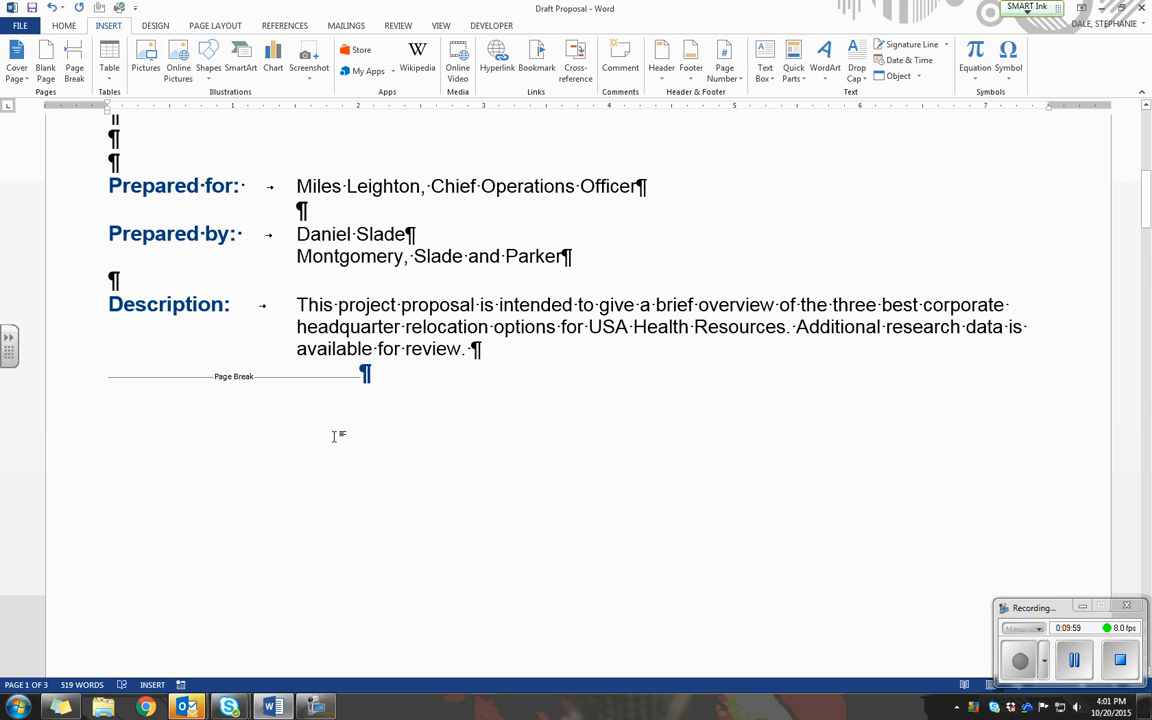
pyautogui.scroll(-5, 337, 435)
pyautogui.scroll(-8, 335, 436)
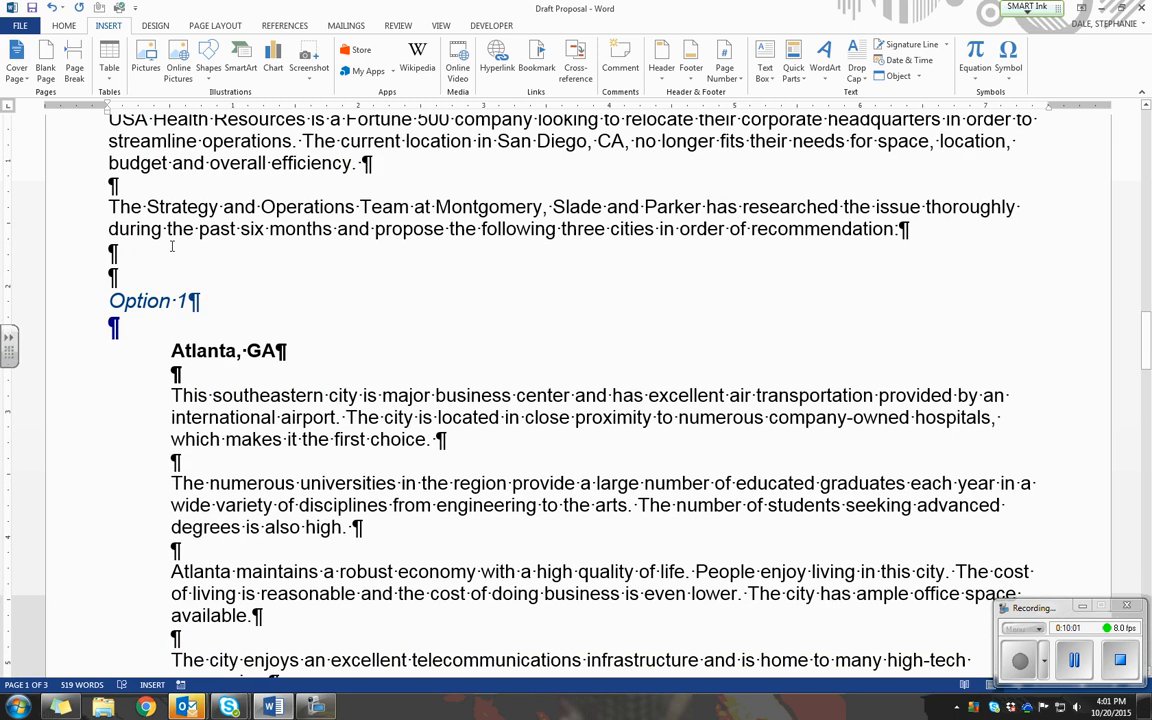
pyautogui.scroll(3, 64, 226)
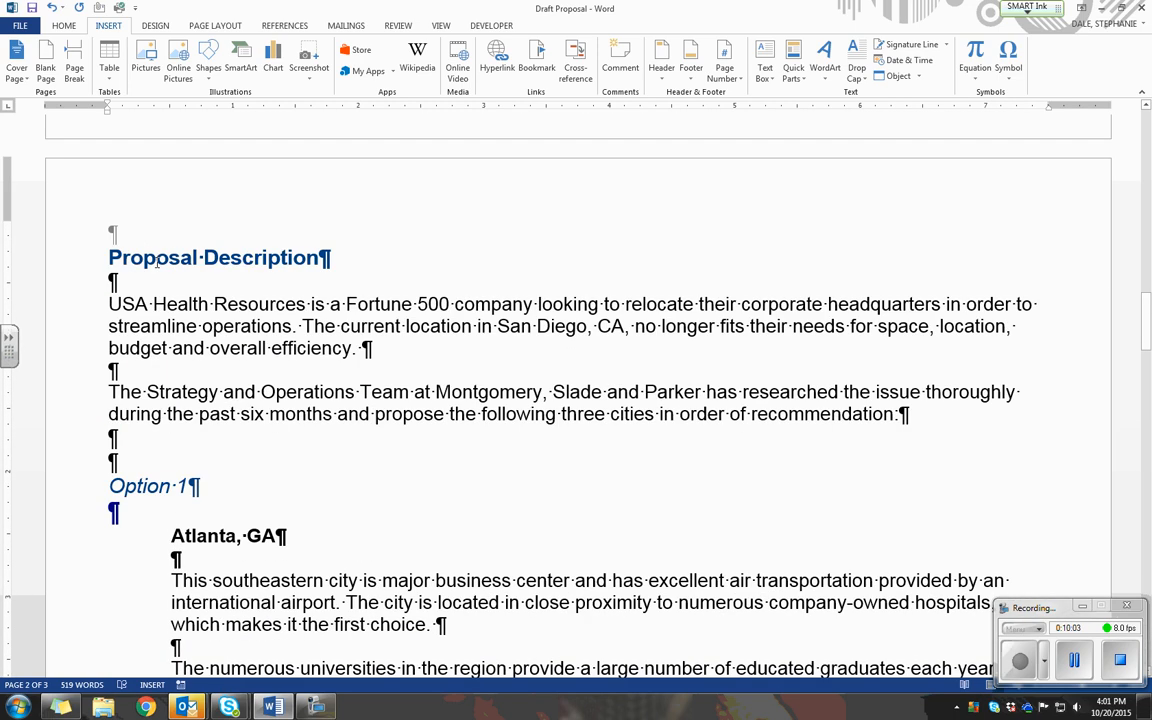
# Step: Insert a page break directly before the Option 1 heading and check the break at the end of the Proposal Description page
pyautogui.scroll(3, 156, 262)
pyautogui.scroll(5, 156, 262)
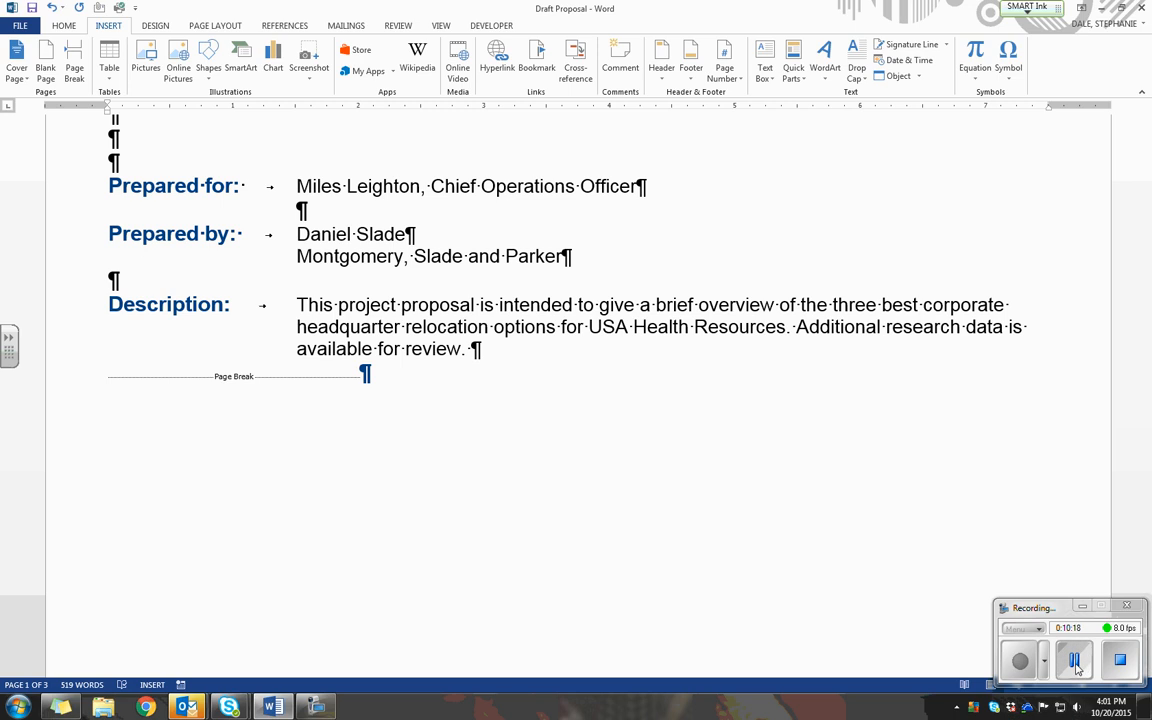
pyautogui.click(1025, 663)
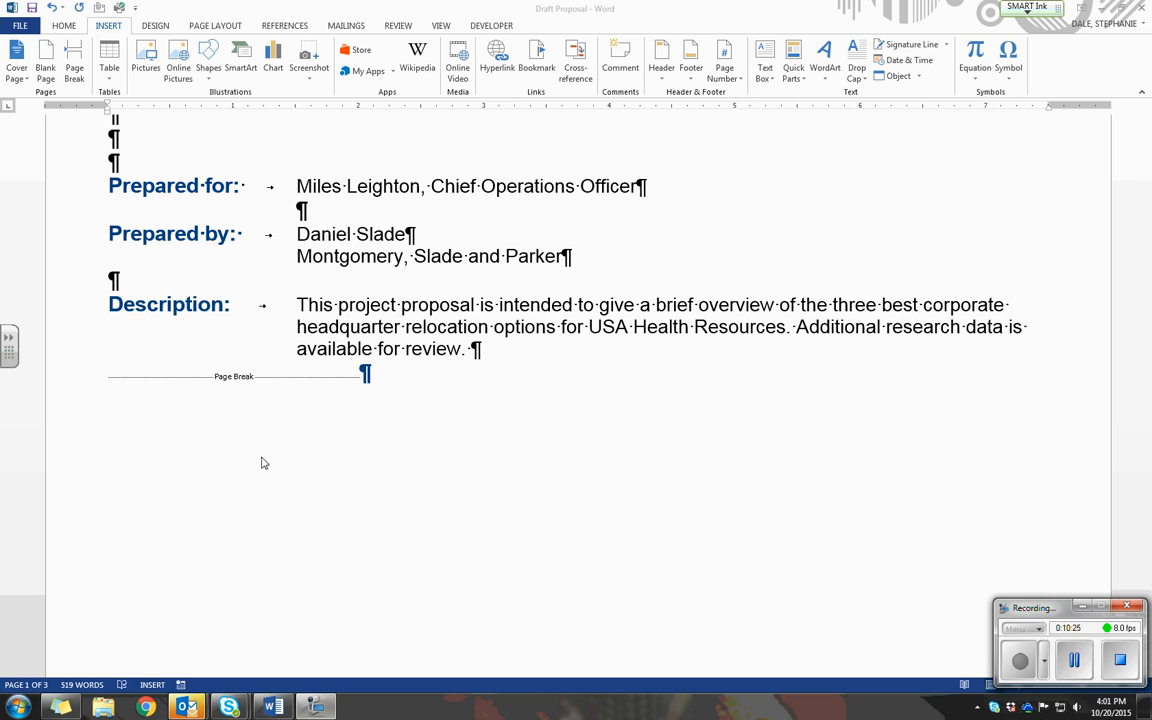
pyautogui.scroll(-5, 267, 455)
pyautogui.scroll(5, 262, 457)
pyautogui.scroll(-6, 262, 452)
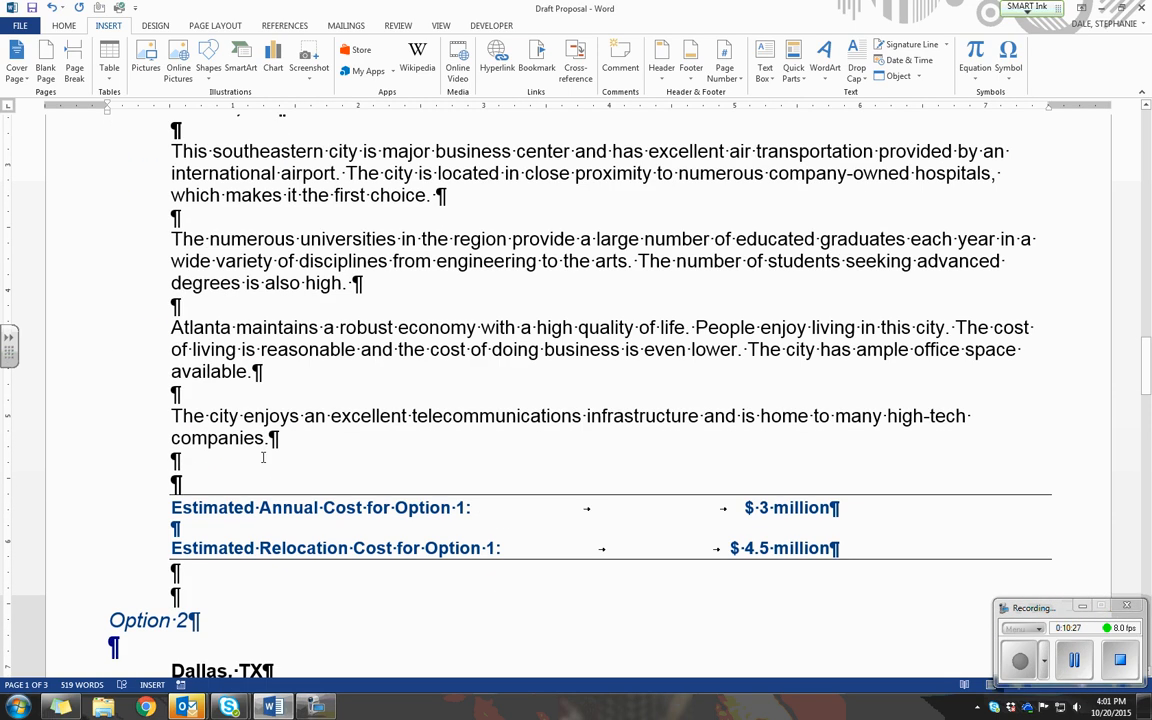
pyautogui.scroll(3, 262, 452)
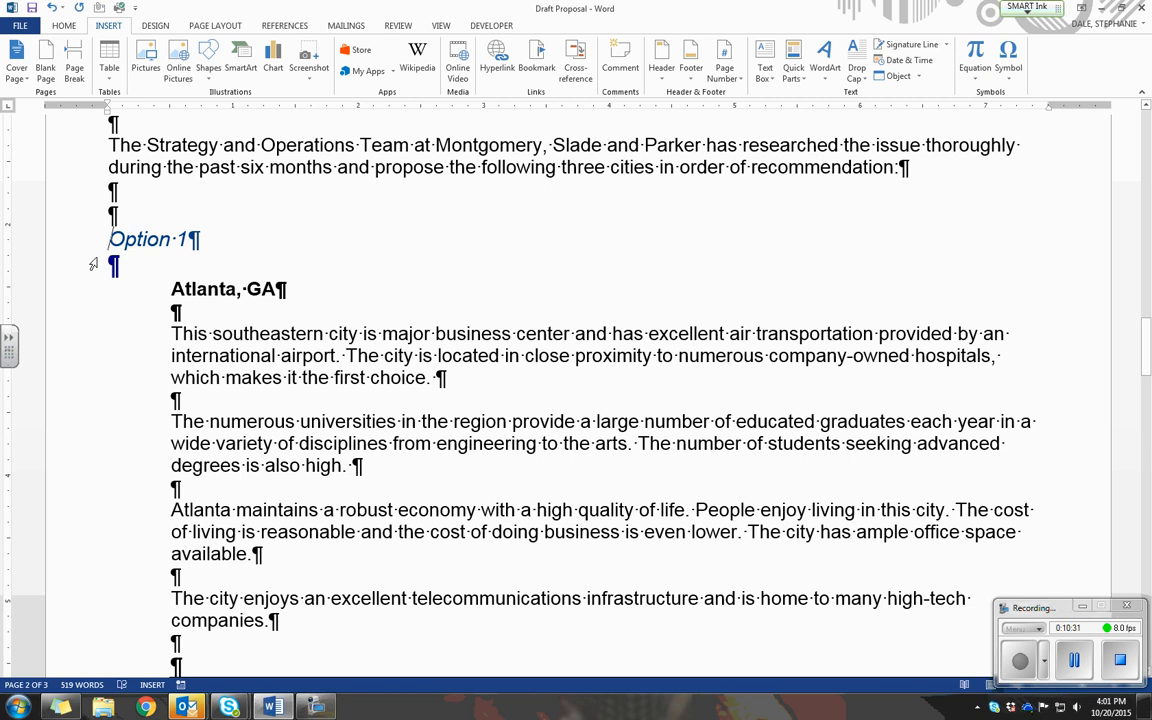
pyautogui.click(211, 28)
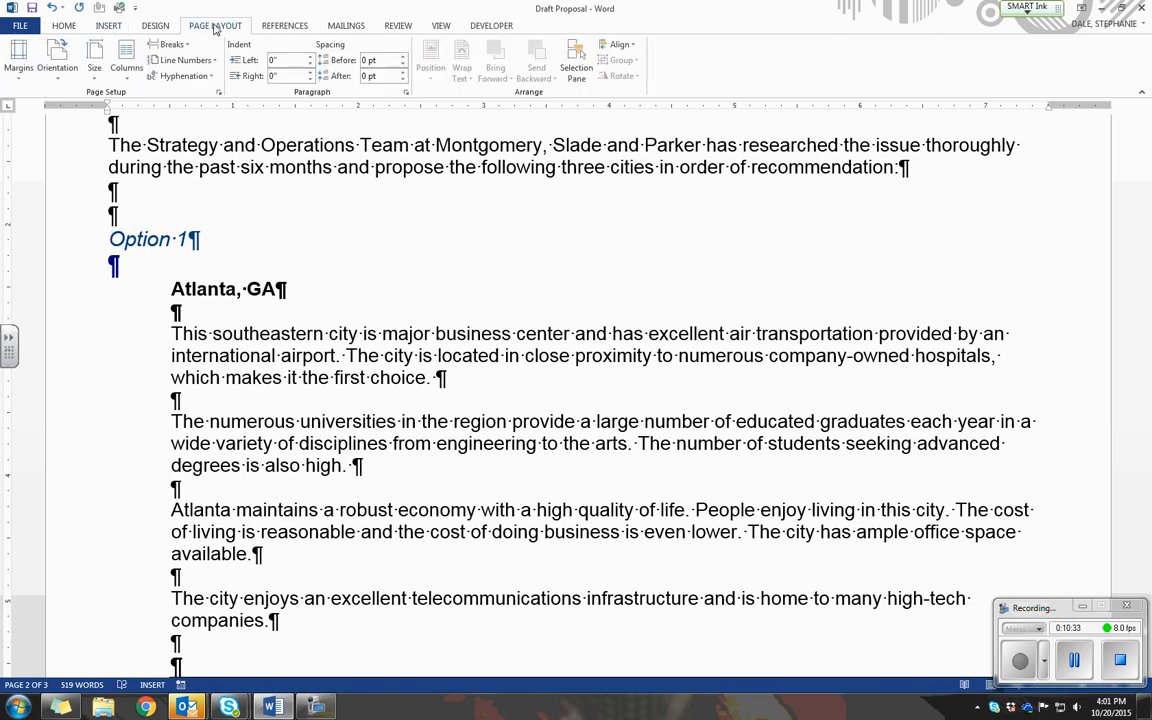
pyautogui.click(166, 45)
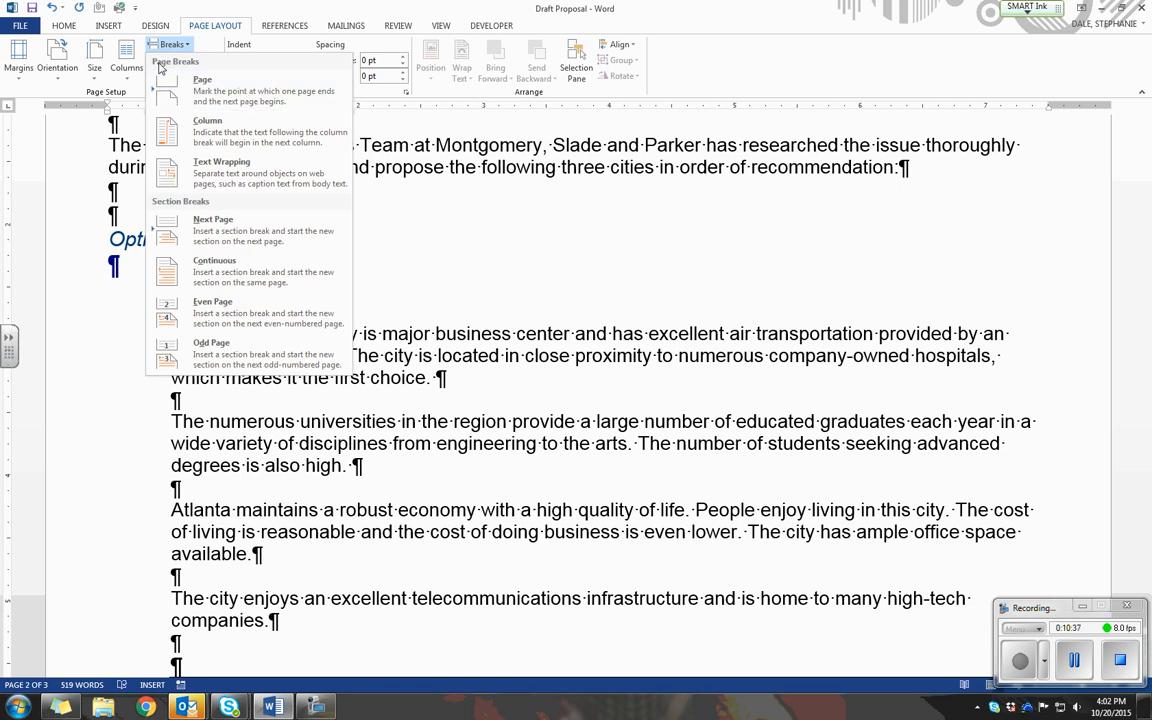
pyautogui.click(222, 100)
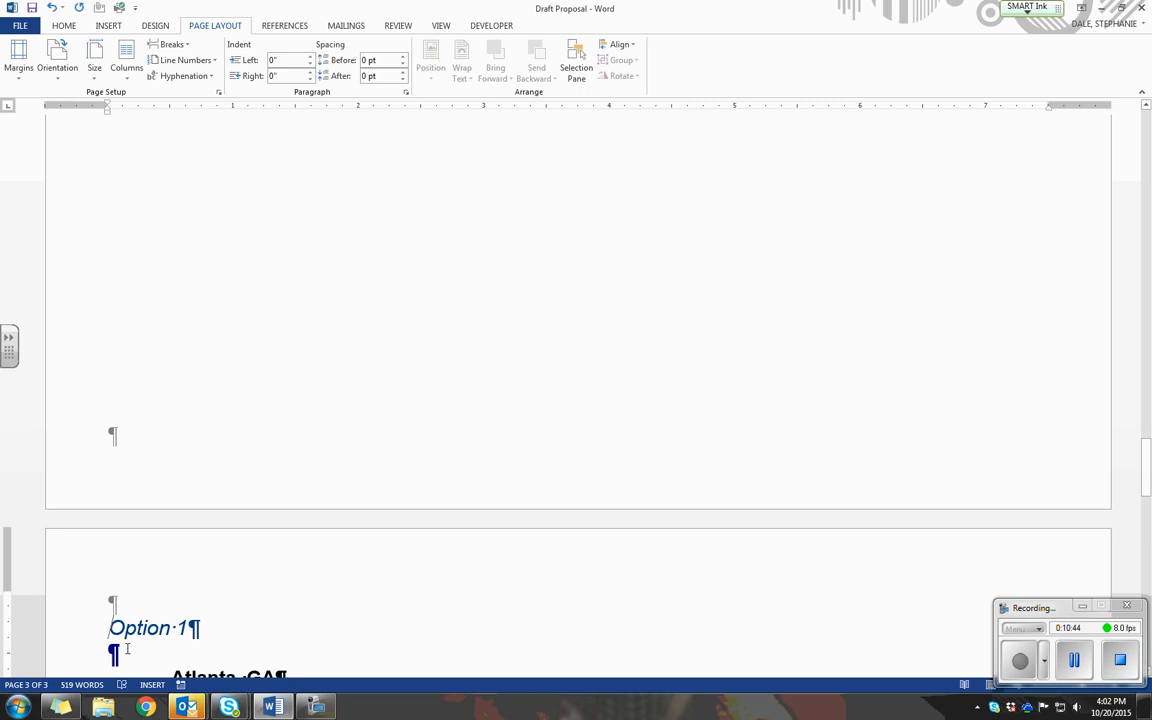
pyautogui.scroll(10, 127, 649)
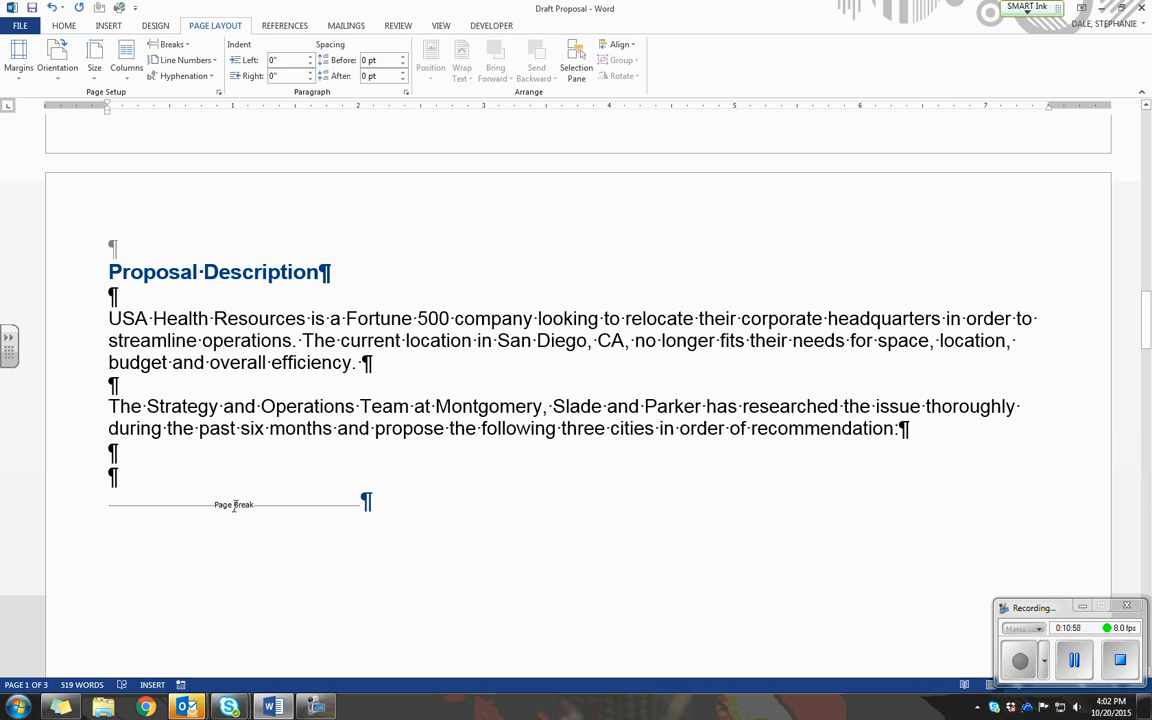
pyautogui.click(1083, 668)
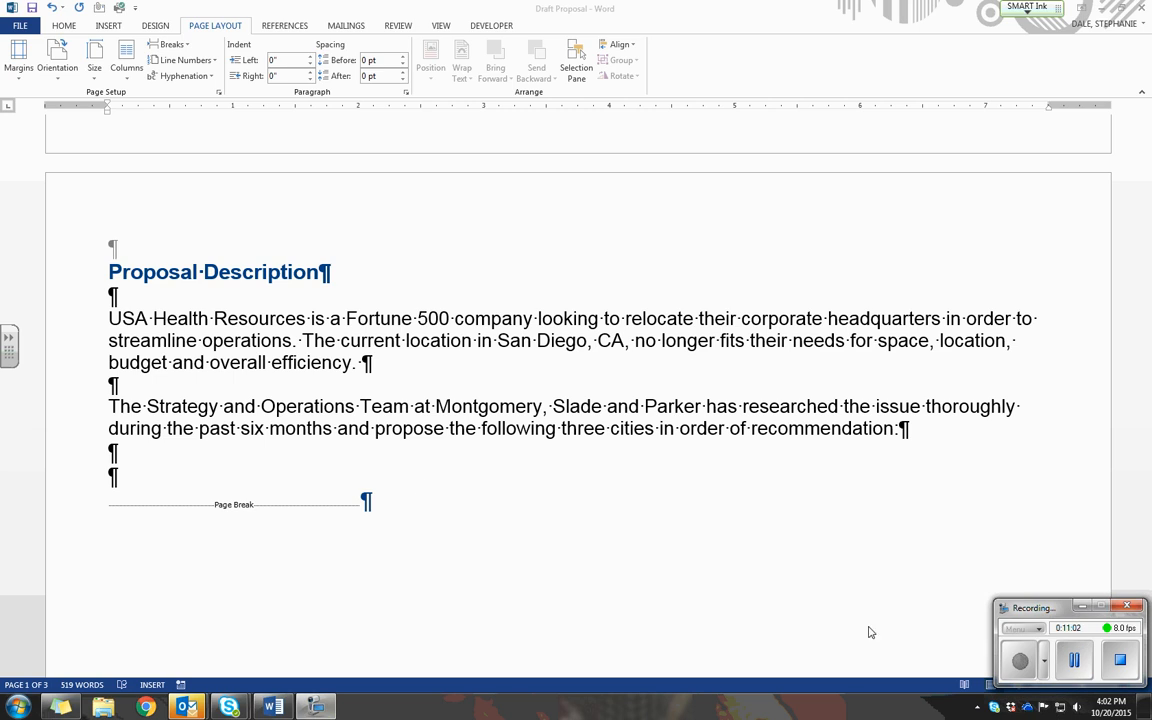
# Step: Delete the page break before the Option 1 heading together with its leftover empty paragraph
pyautogui.click(432, 478)
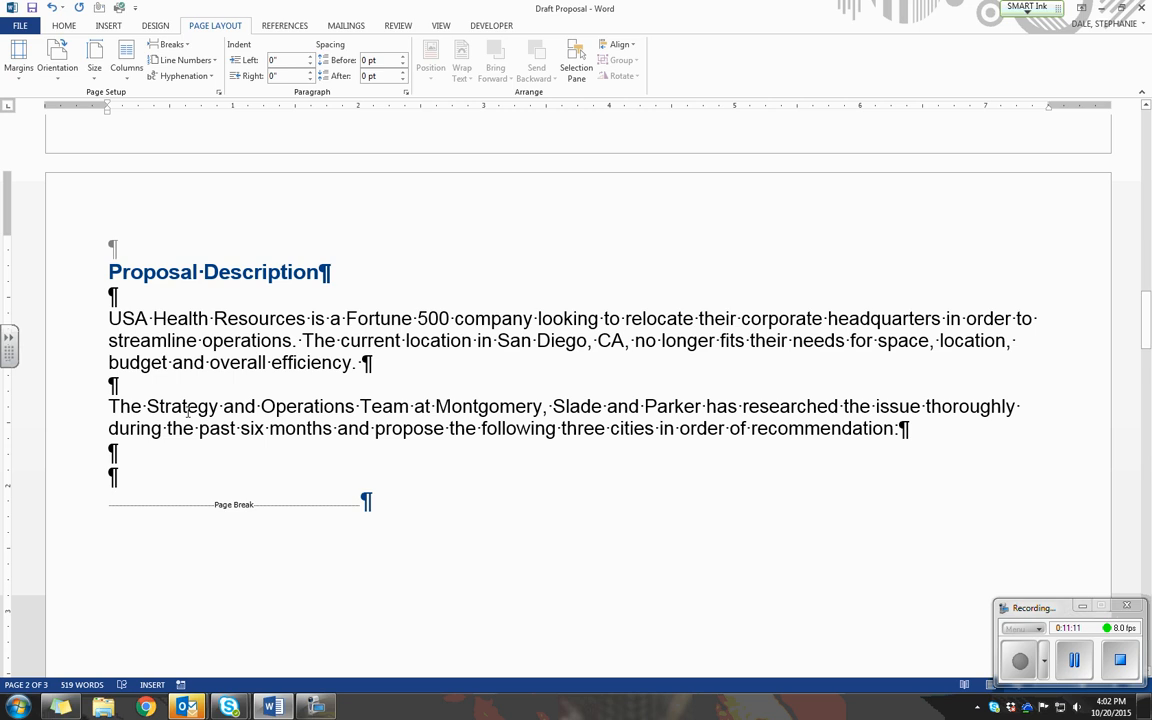
pyautogui.press('Delete')
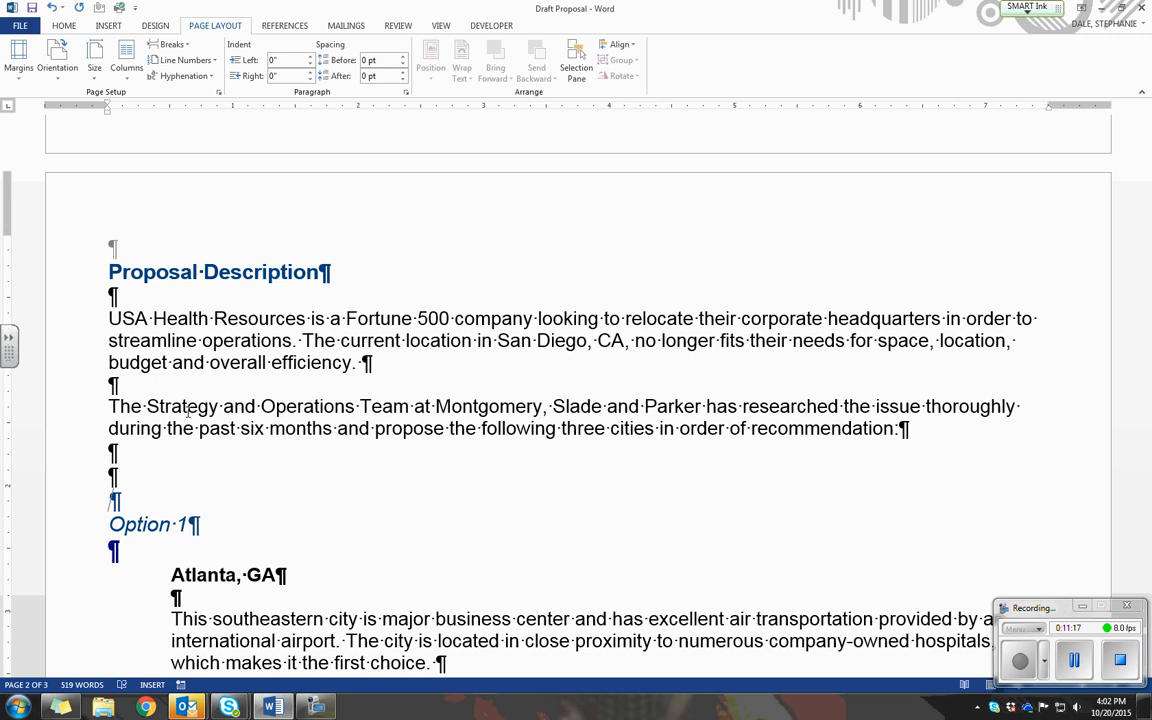
pyautogui.press('Delete')
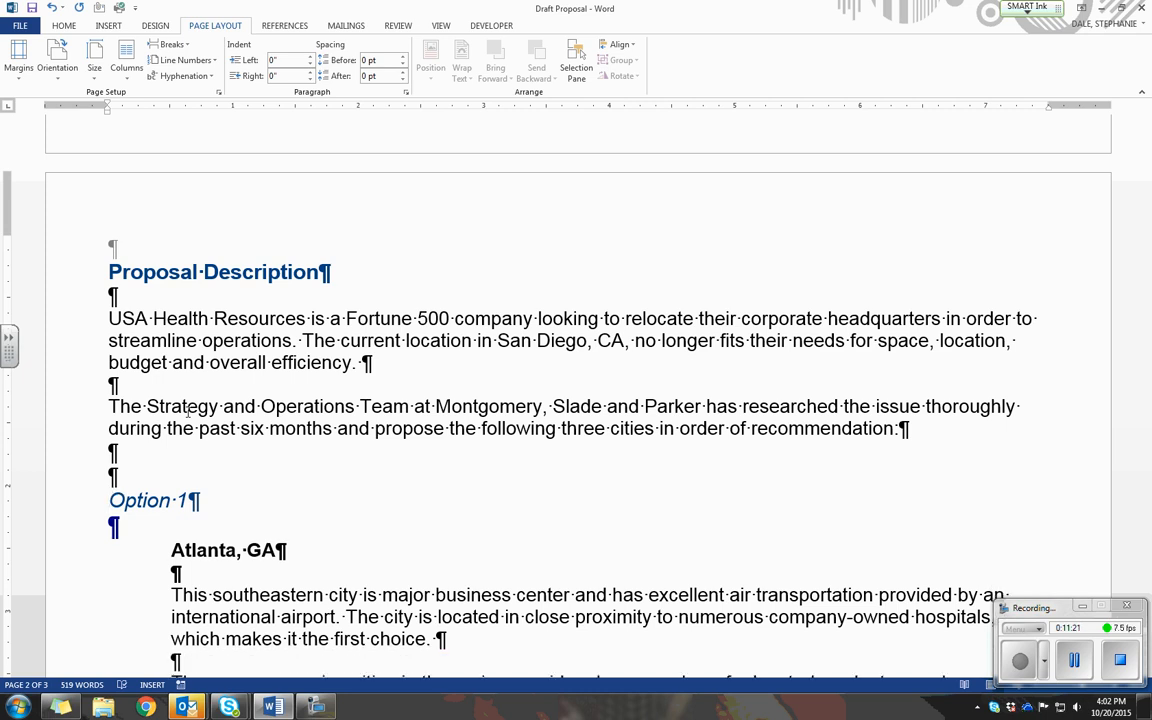
# Step: Delete the title page's page break and the empty paragraph left before the Proposal Description heading, and save the document
pyautogui.scroll(10, 360, 320)
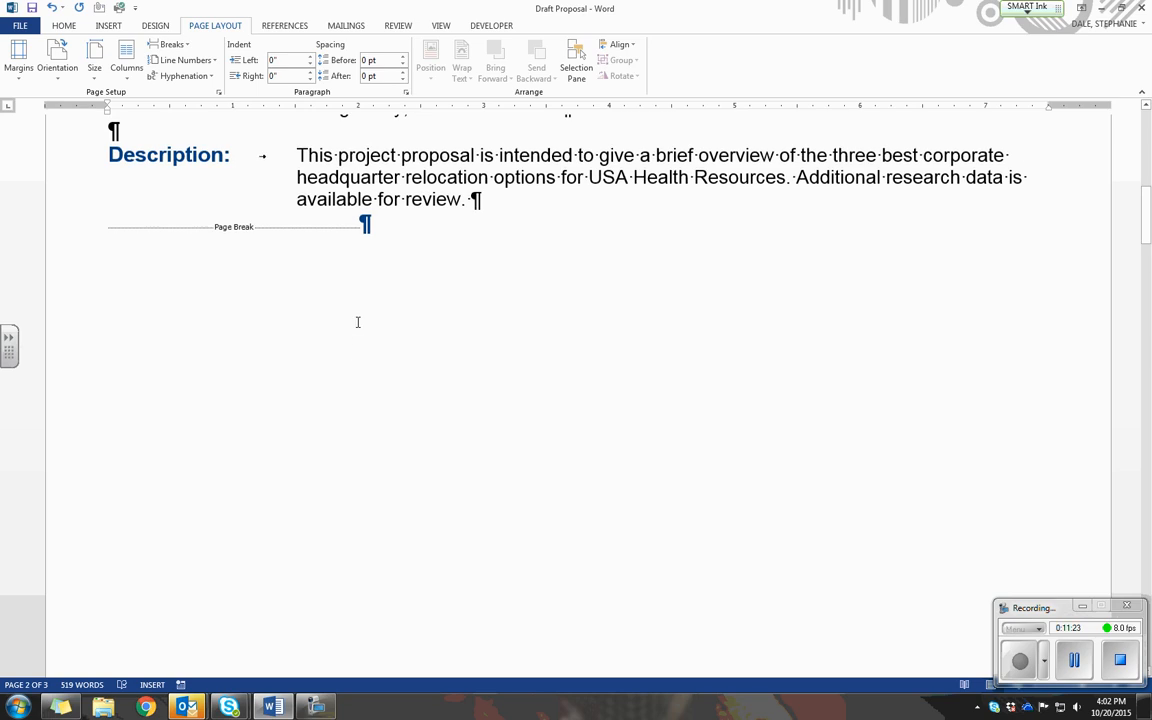
pyautogui.scroll(5, 357, 322)
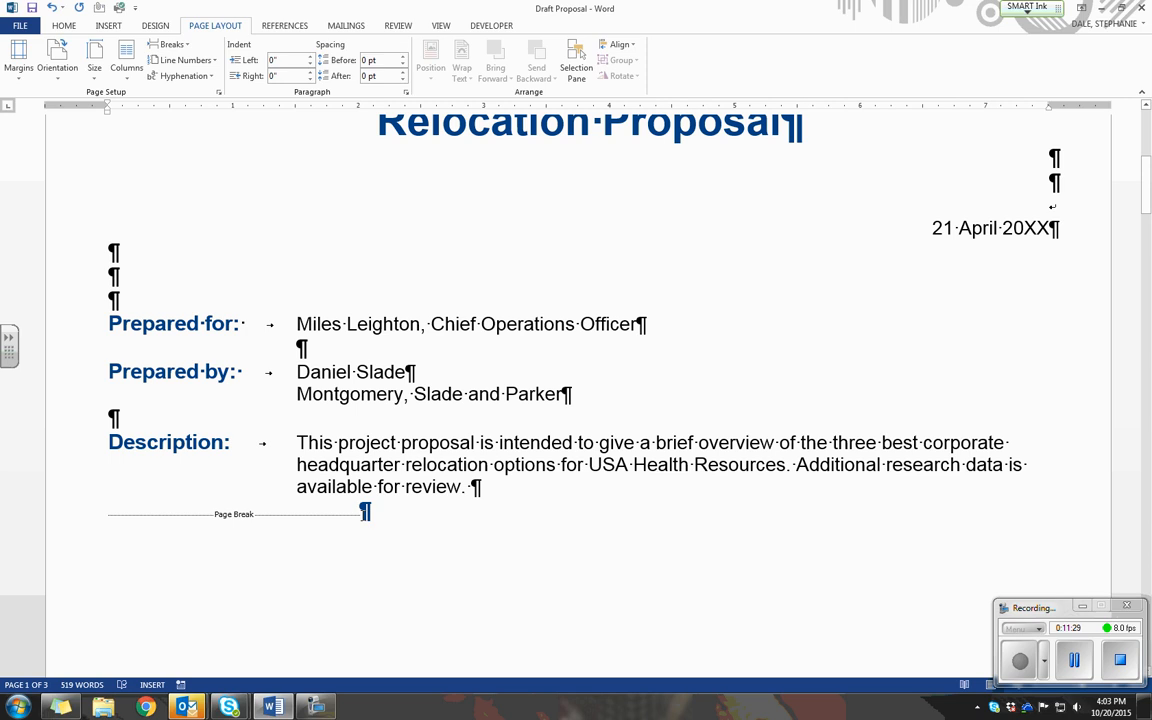
pyautogui.click(364, 511)
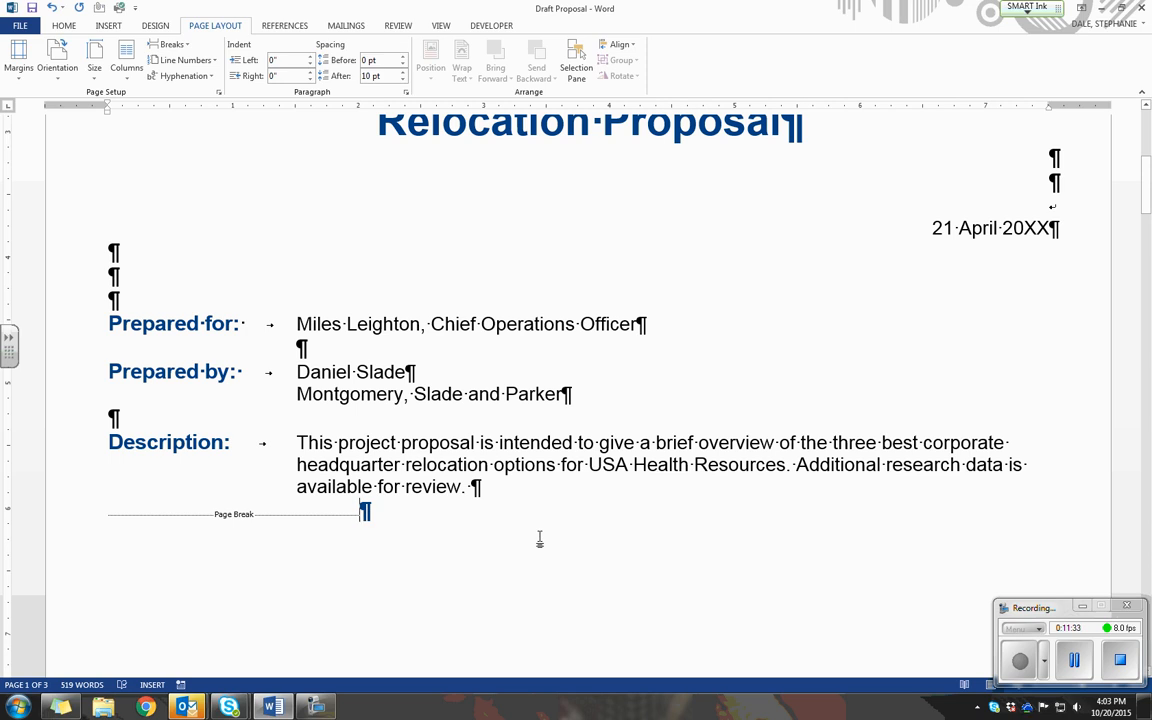
pyautogui.press('BackSpace')
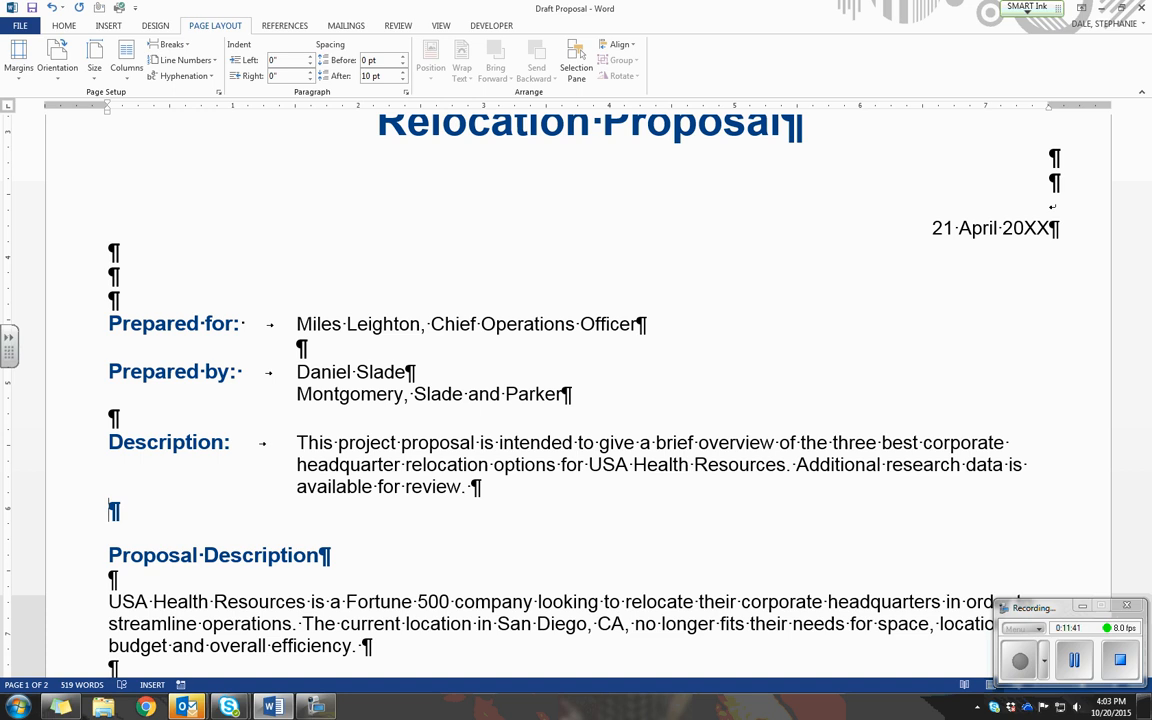
pyautogui.press('Delete')
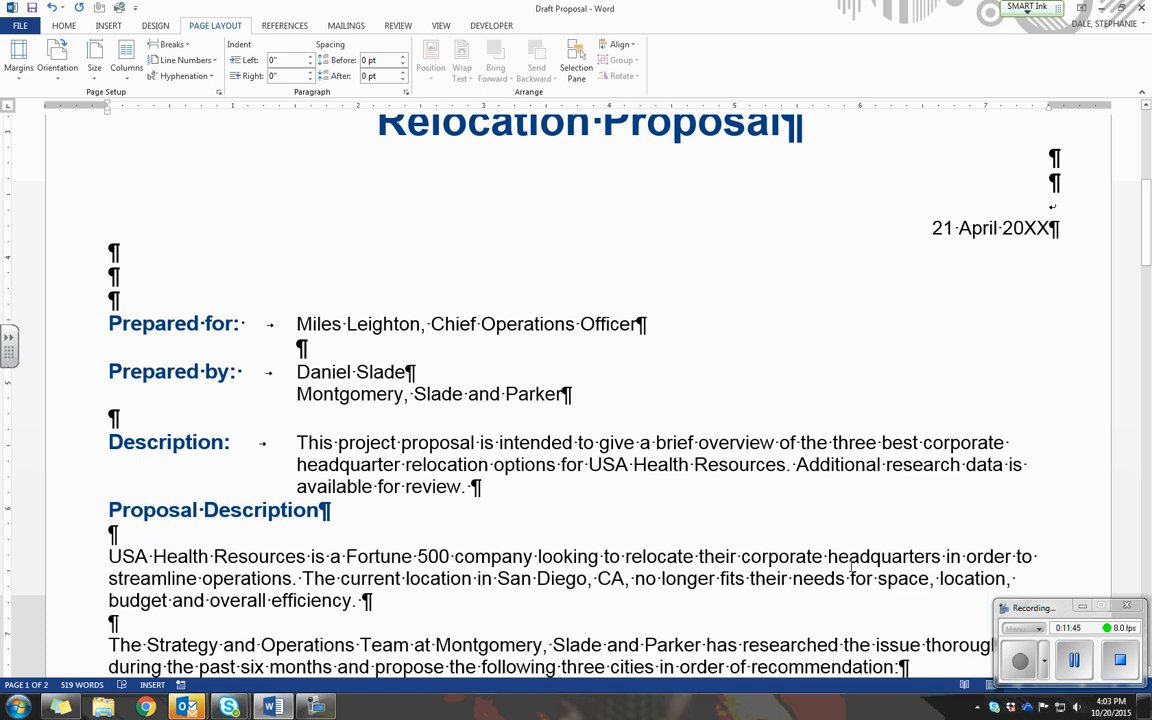
pyautogui.click(1017, 657)
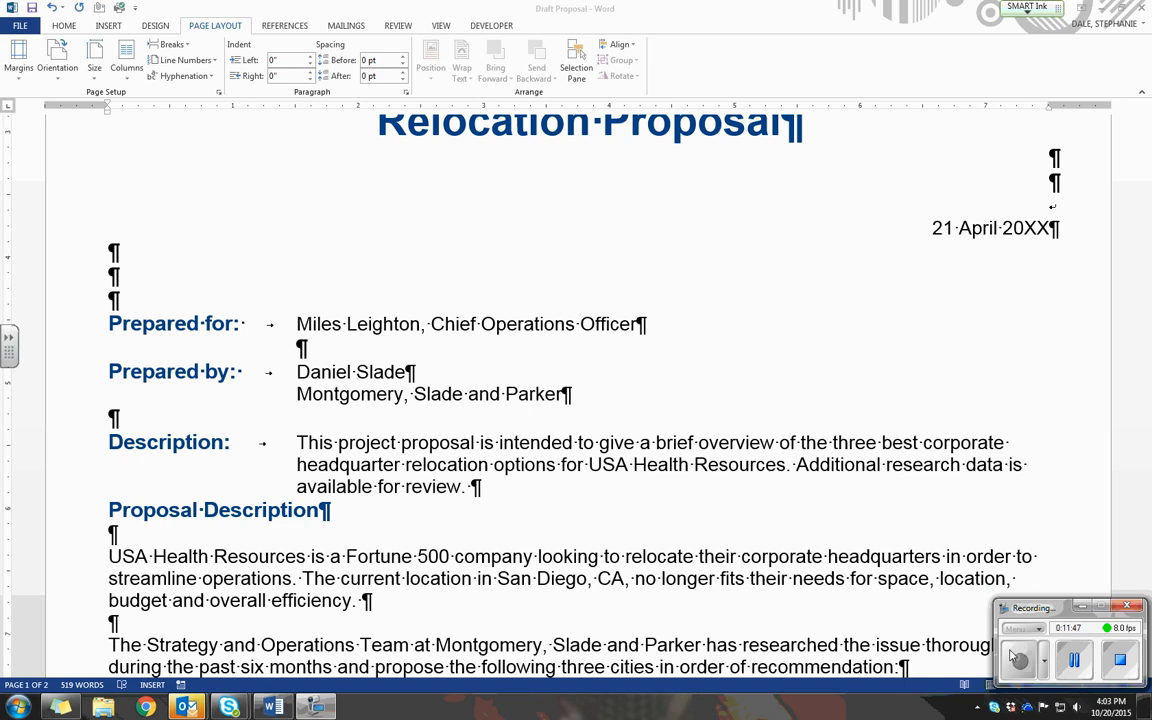
pyautogui.click(31, 10)
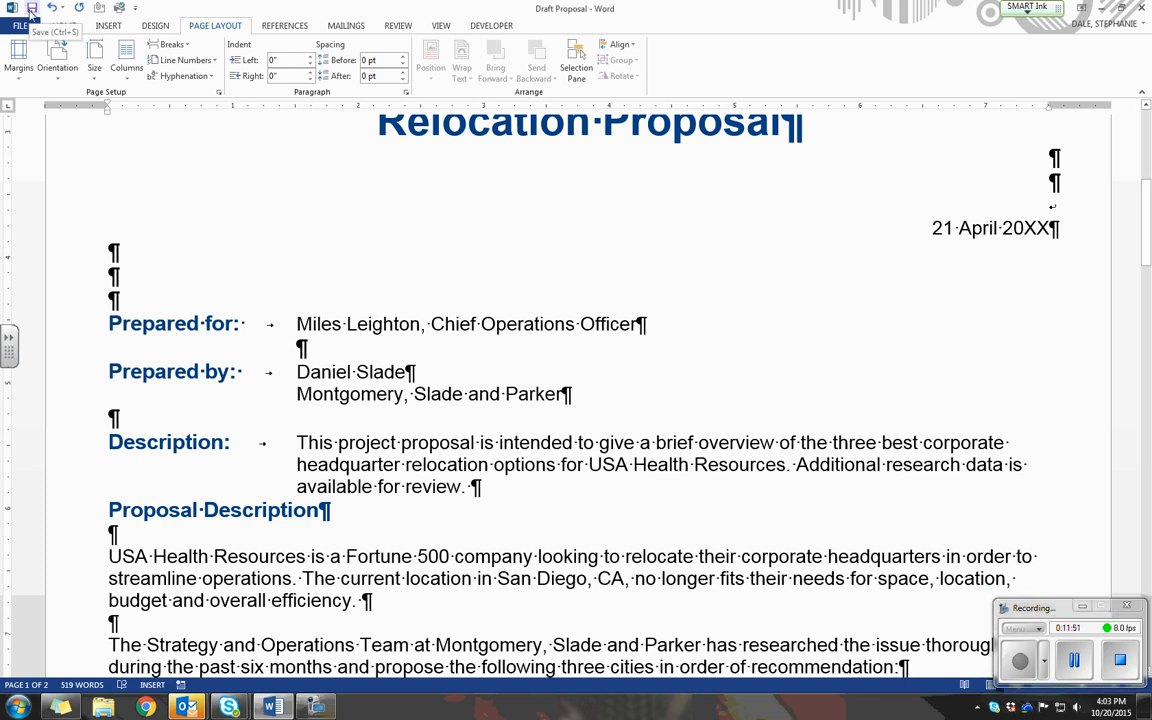
pyautogui.click(31, 10)
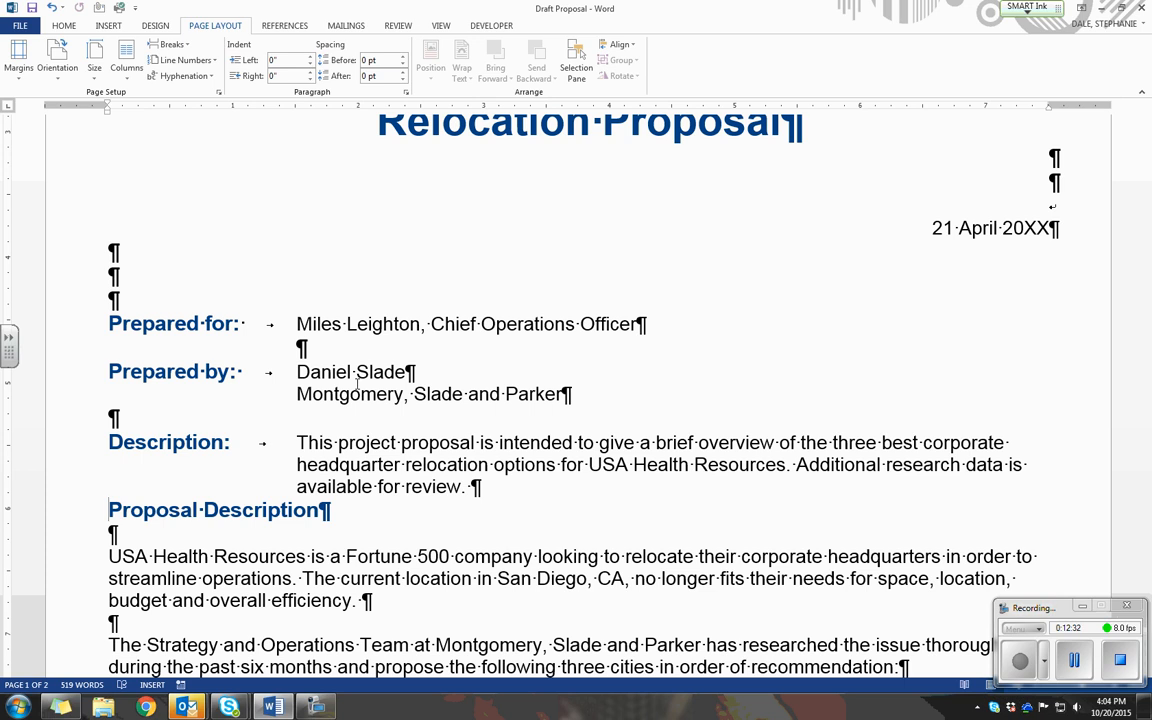
# Step: Insert a Continuous section break at the very beginning of the document
pyautogui.hotkey('ctrl', 'Home')
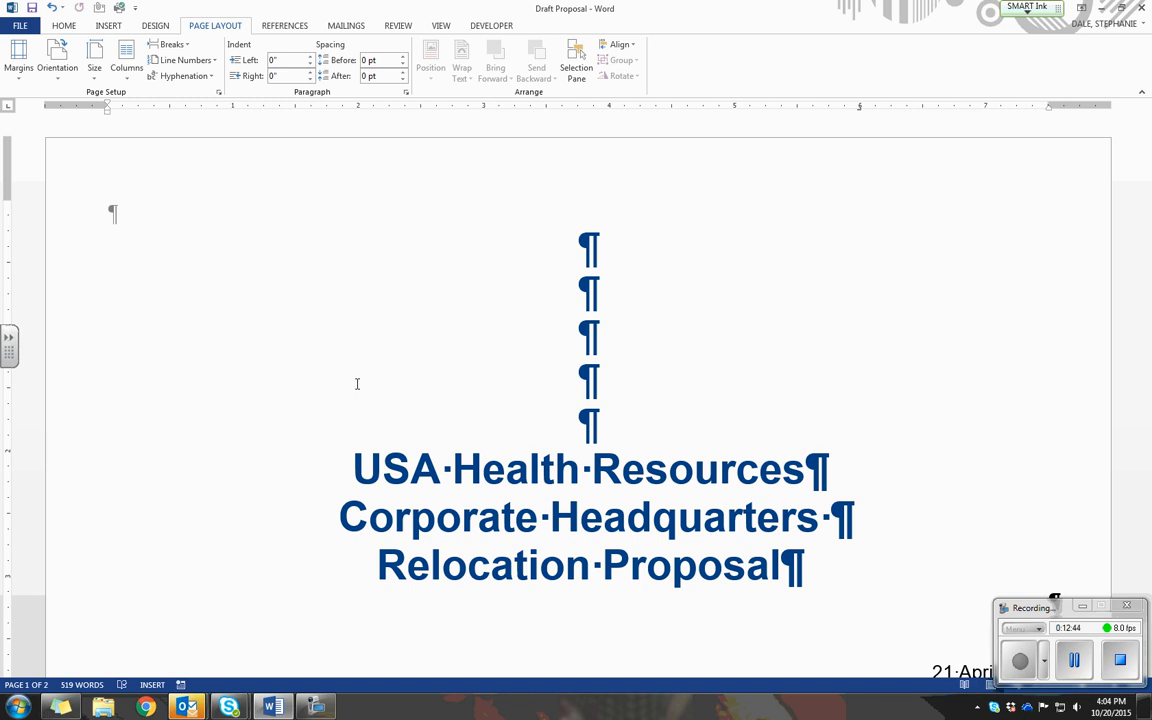
pyautogui.click(184, 48)
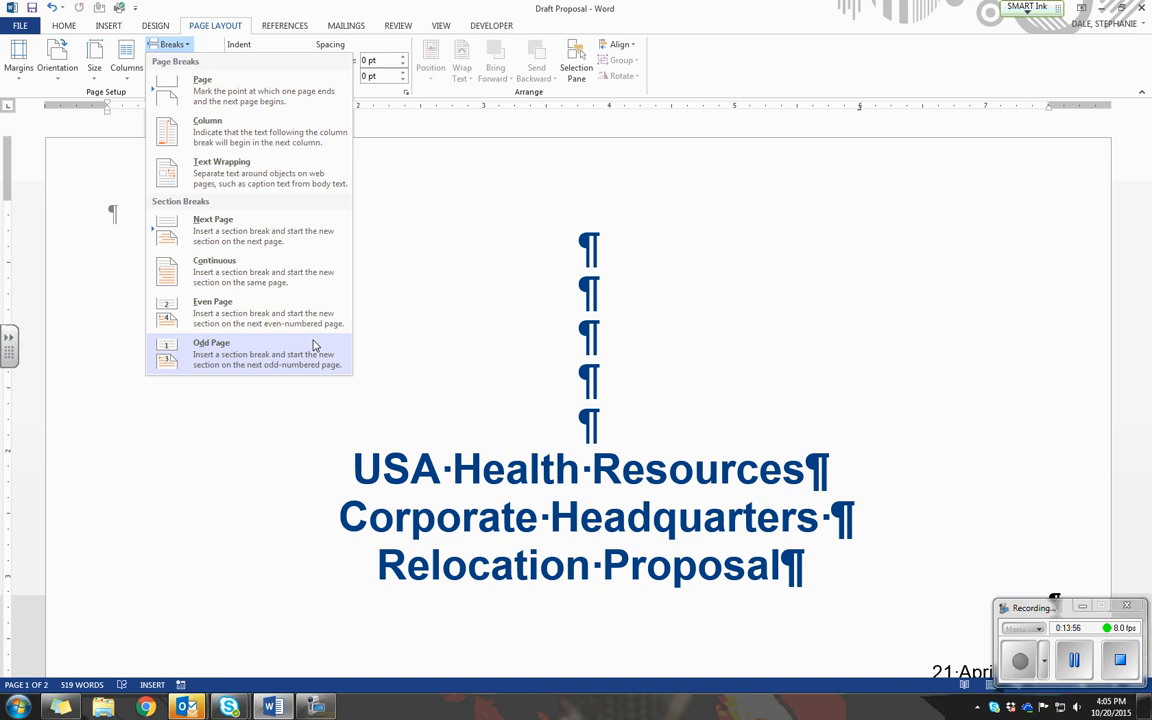
pyautogui.click(292, 282)
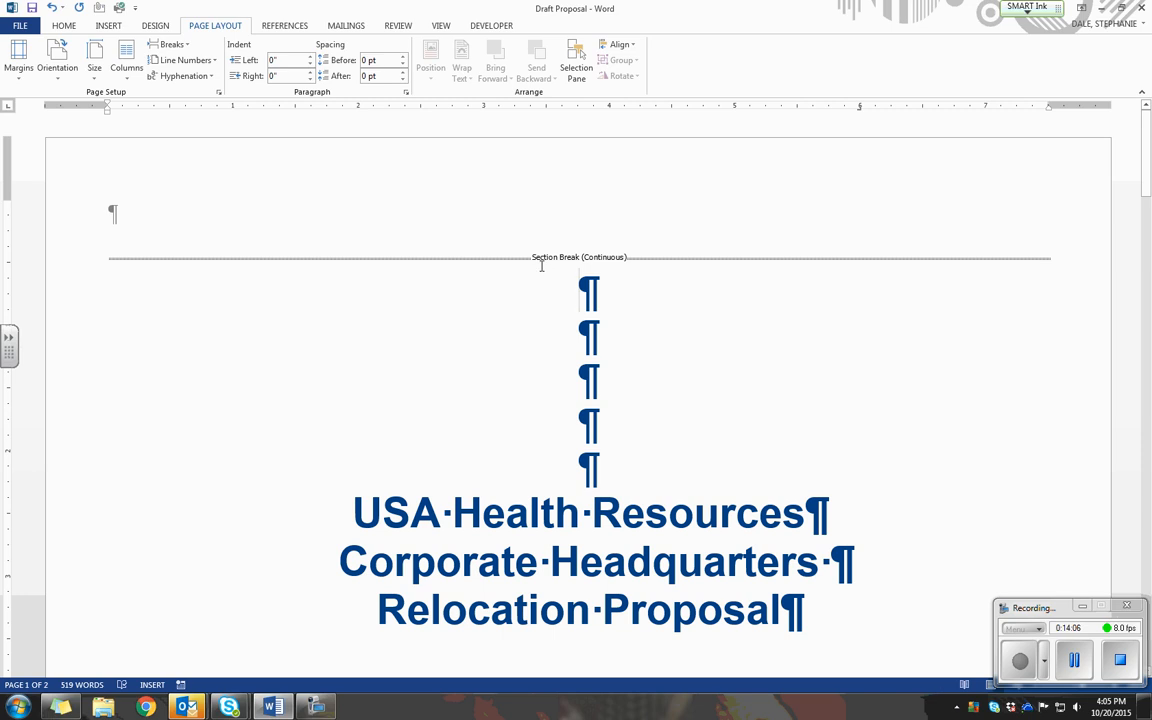
# Step: Insert a Next Page section break before the "Prepared for:" line and check the break below the title page's date
pyautogui.scroll(-5, 540, 362)
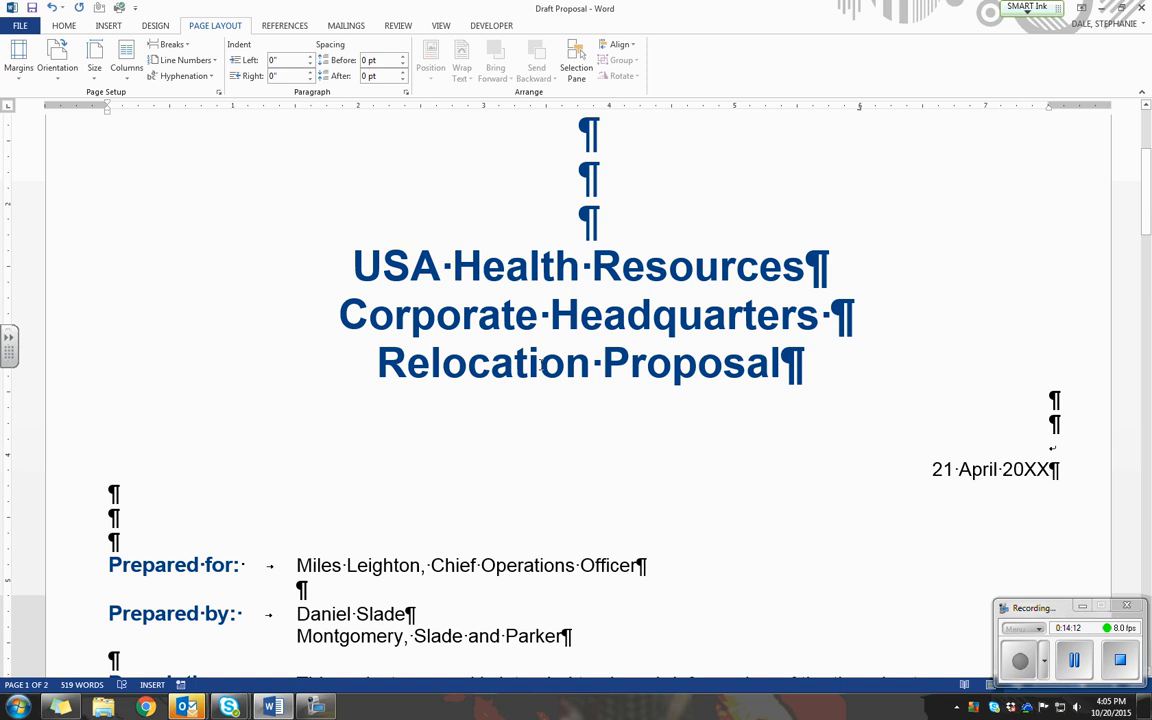
pyautogui.scroll(-5, 507, 458)
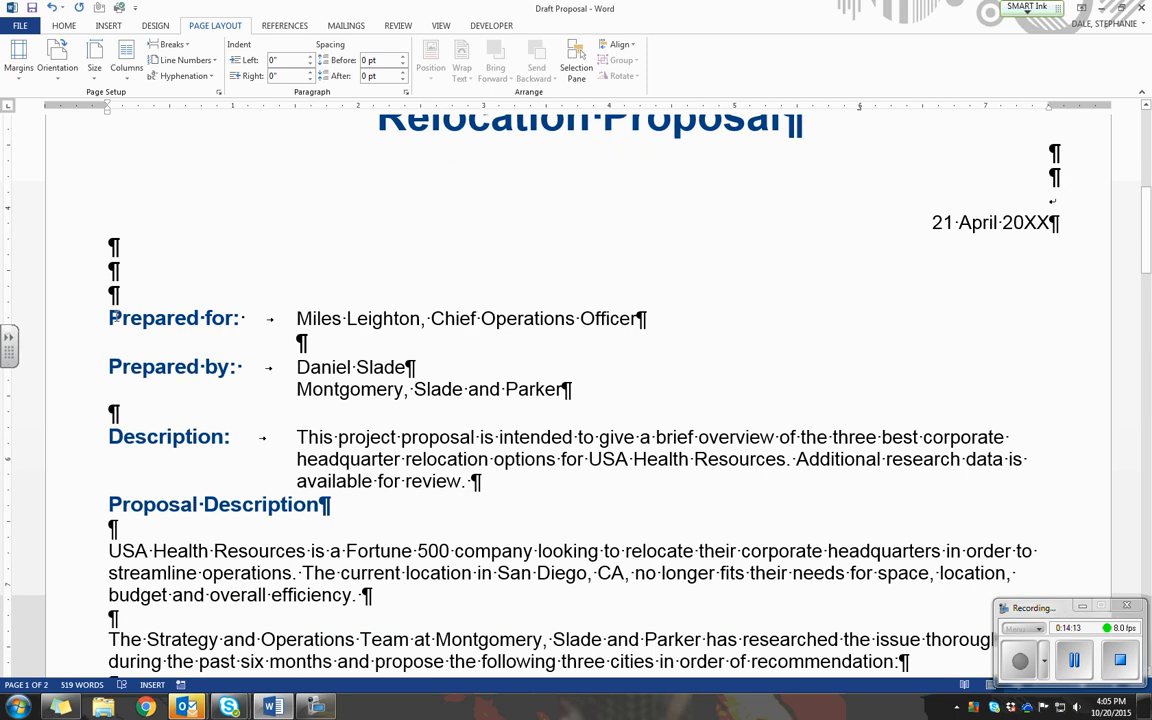
pyautogui.click(111, 319)
pyautogui.click(172, 45)
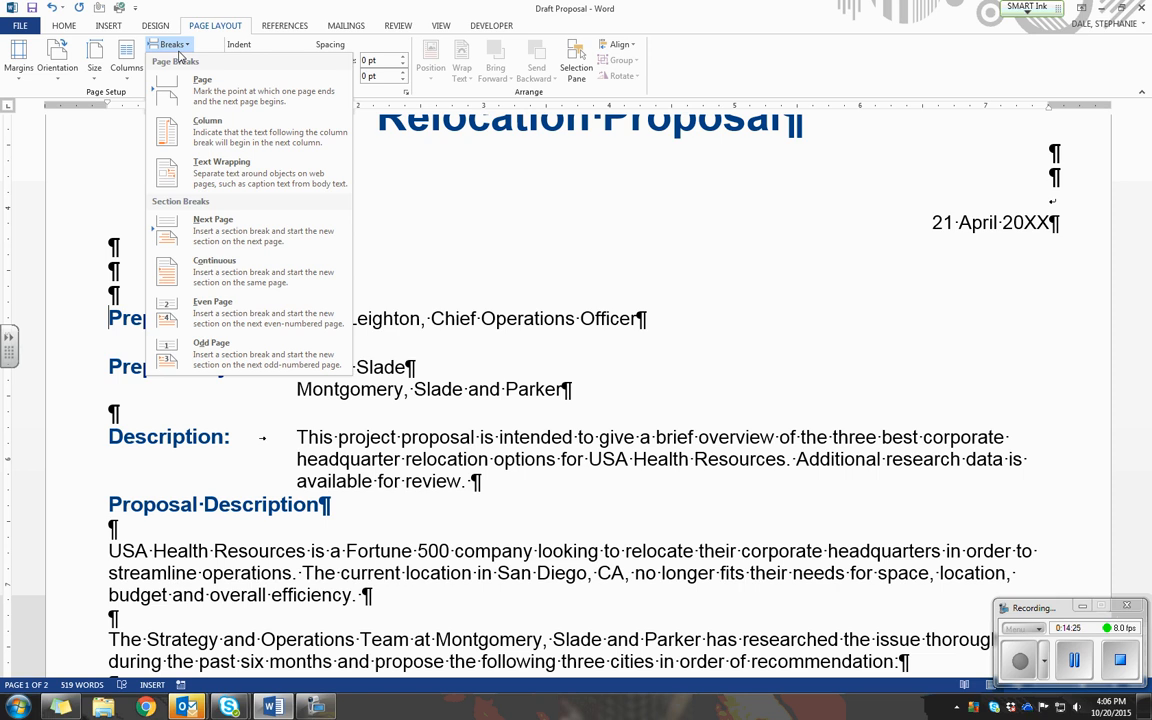
pyautogui.click(313, 246)
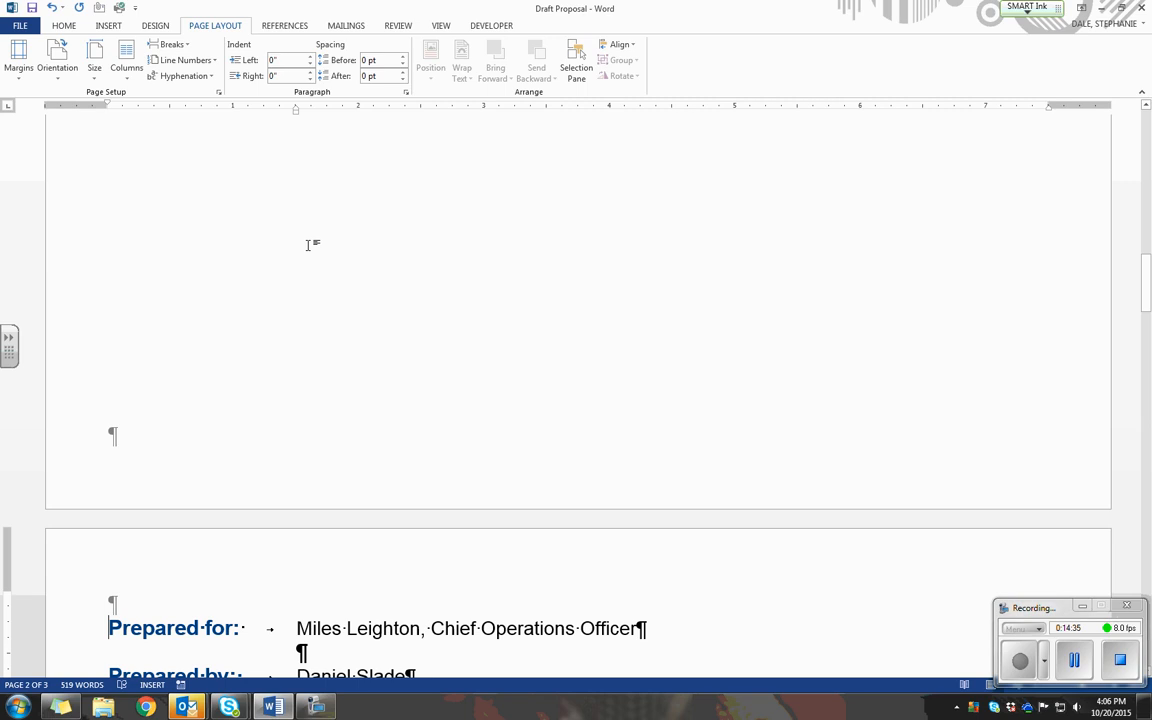
pyautogui.scroll(10, 308, 245)
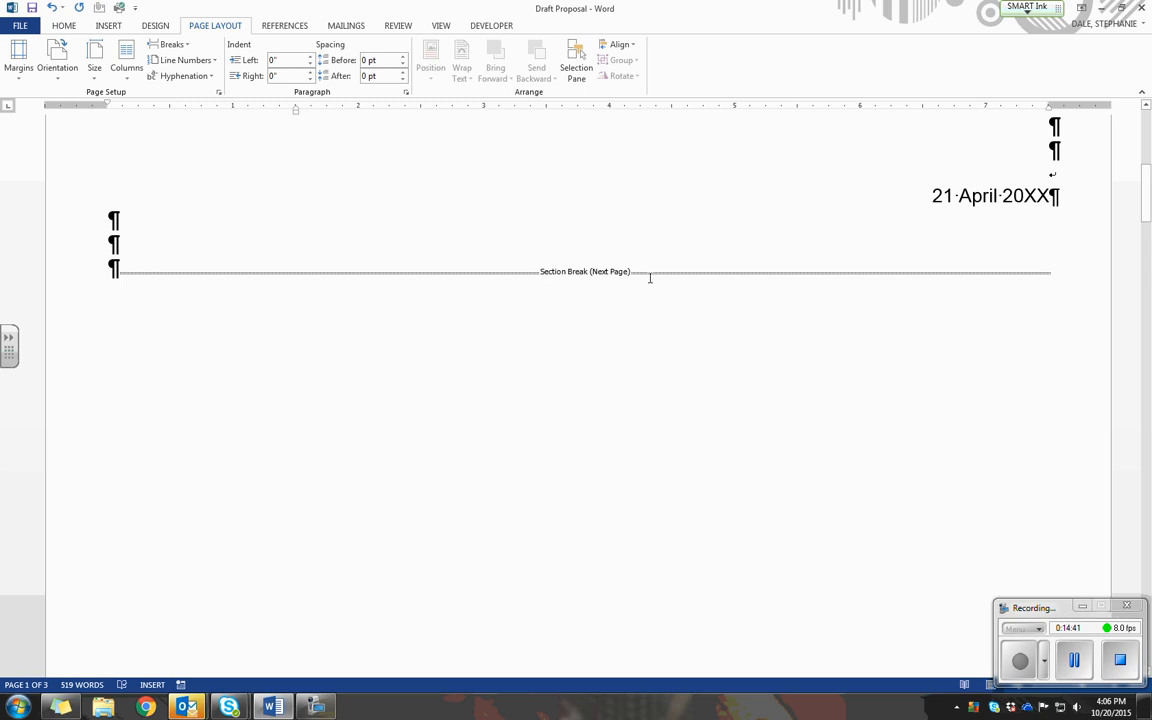
# Step: Insert a Next Page section break directly before the Option 1 heading
pyautogui.scroll(-1, 261, 398)
pyautogui.scroll(-10, 261, 398)
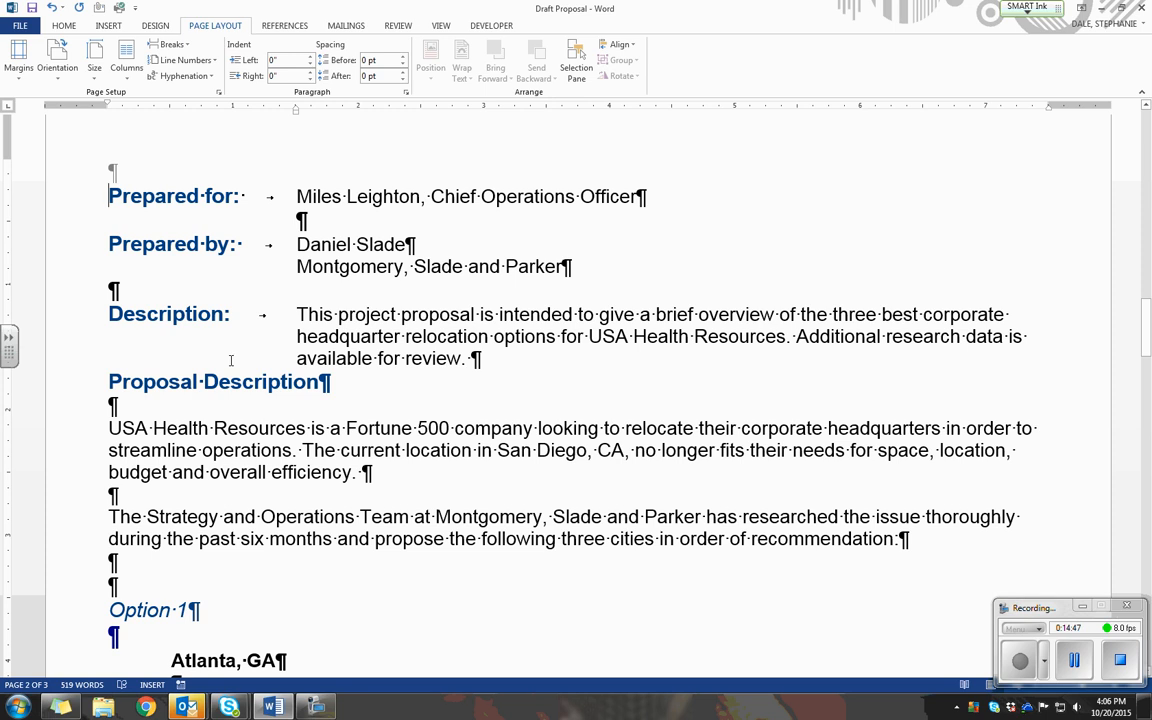
pyautogui.scroll(-5, 230, 360)
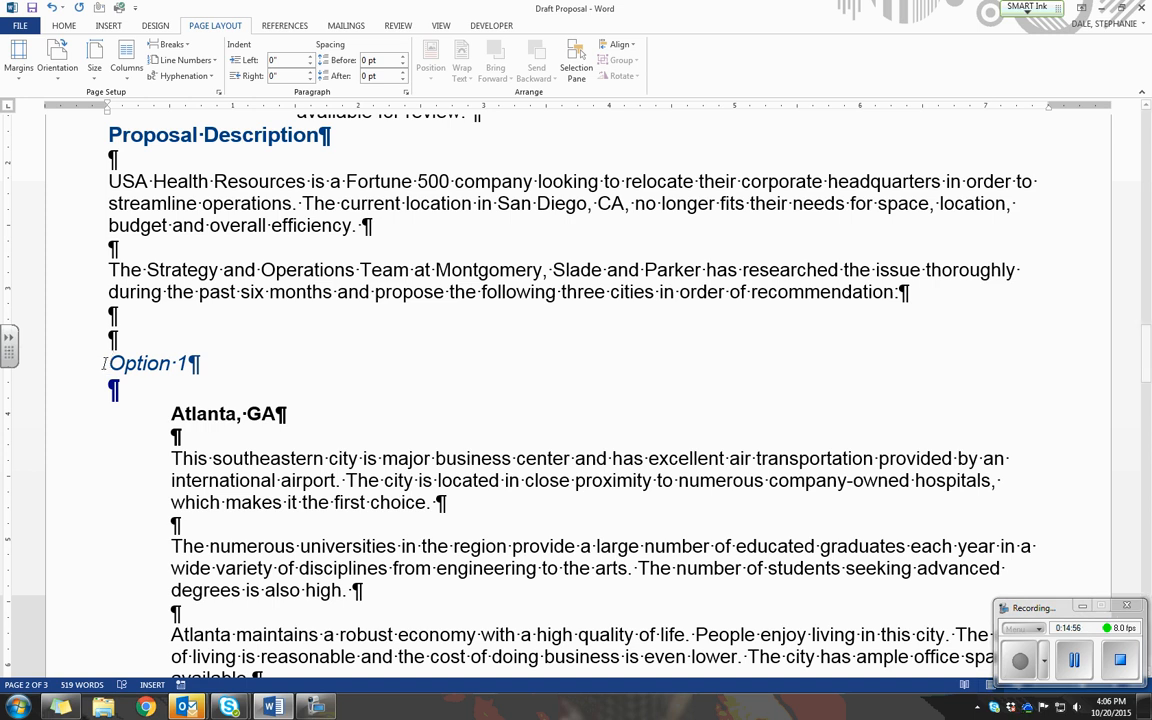
pyautogui.click(158, 45)
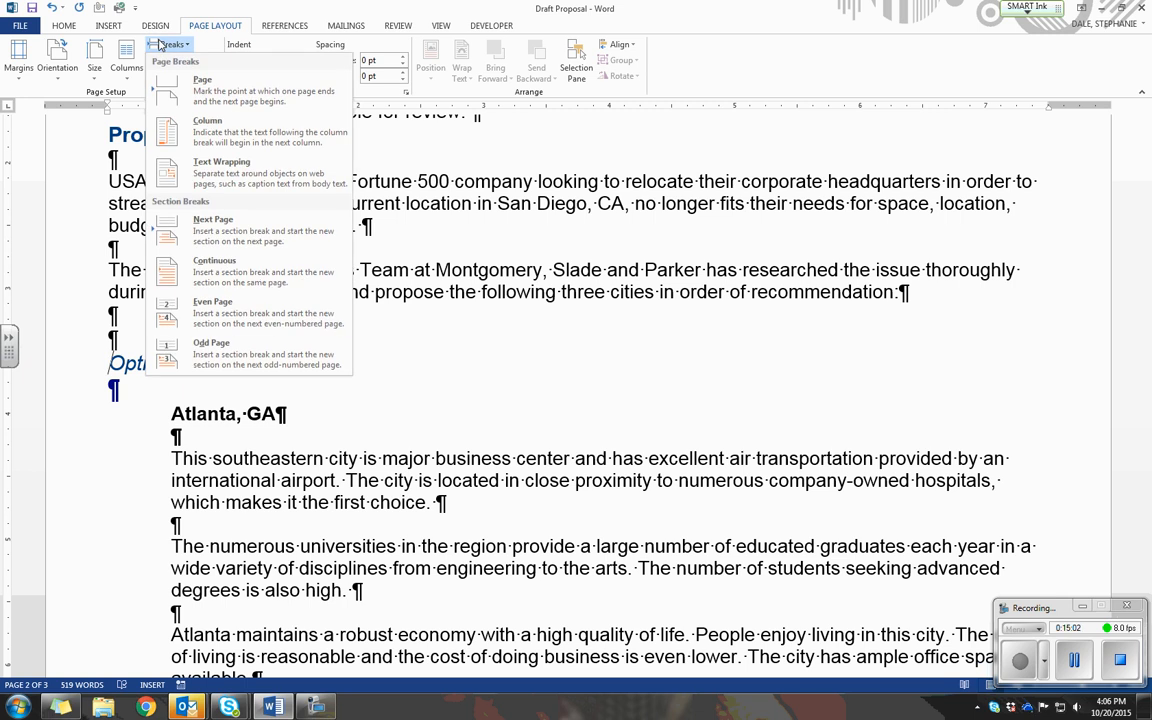
pyautogui.click(276, 245)
pyautogui.scroll(-7, 276, 243)
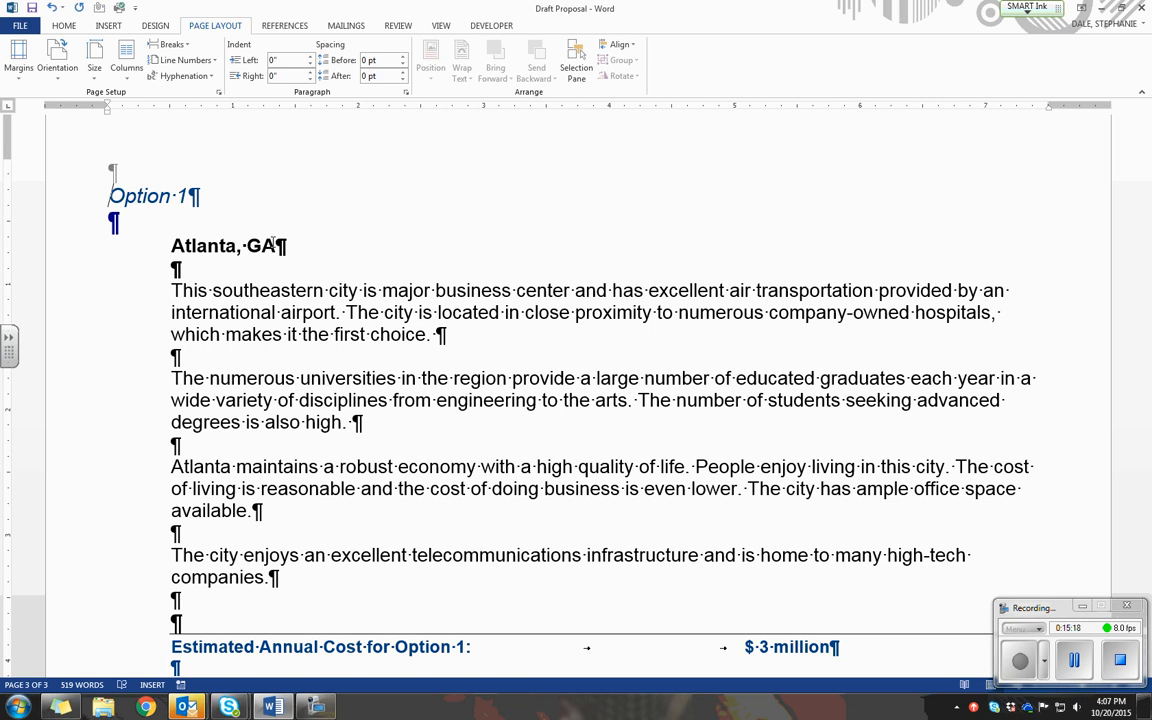
# Step: Select the five empty paragraphs above the title on the first page and set their section's top margin to 2"
pyautogui.scroll(10, 272, 241)
pyautogui.scroll(15, 272, 241)
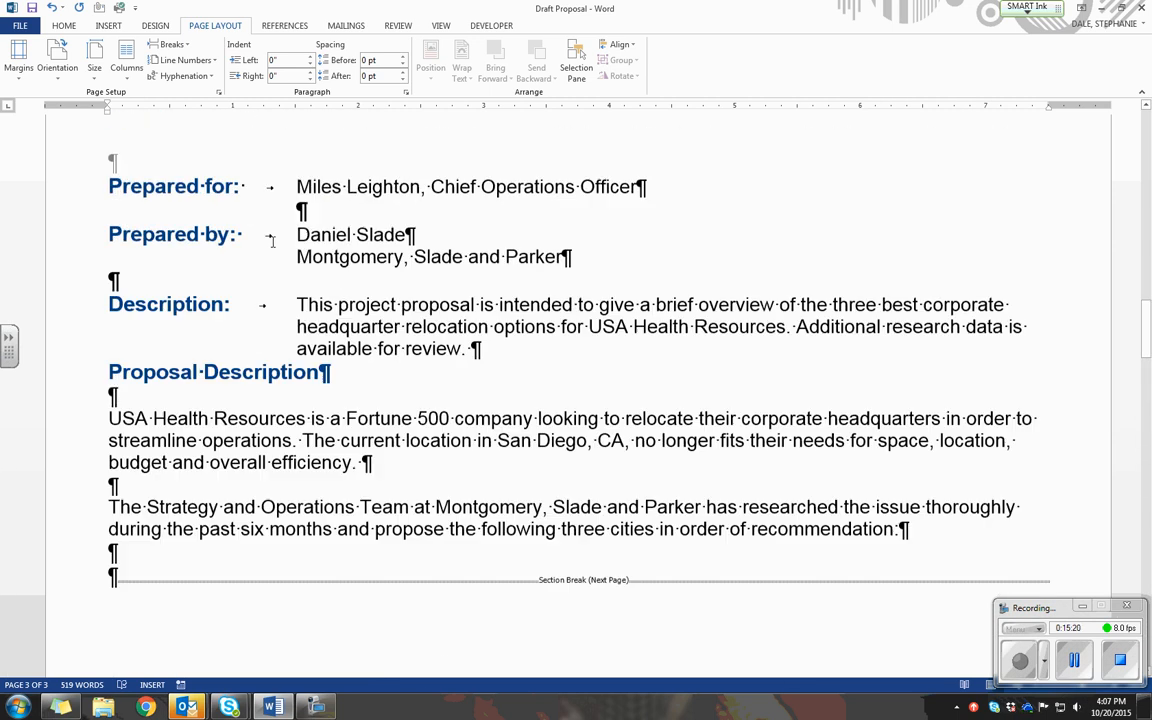
pyautogui.scroll(4, 270, 243)
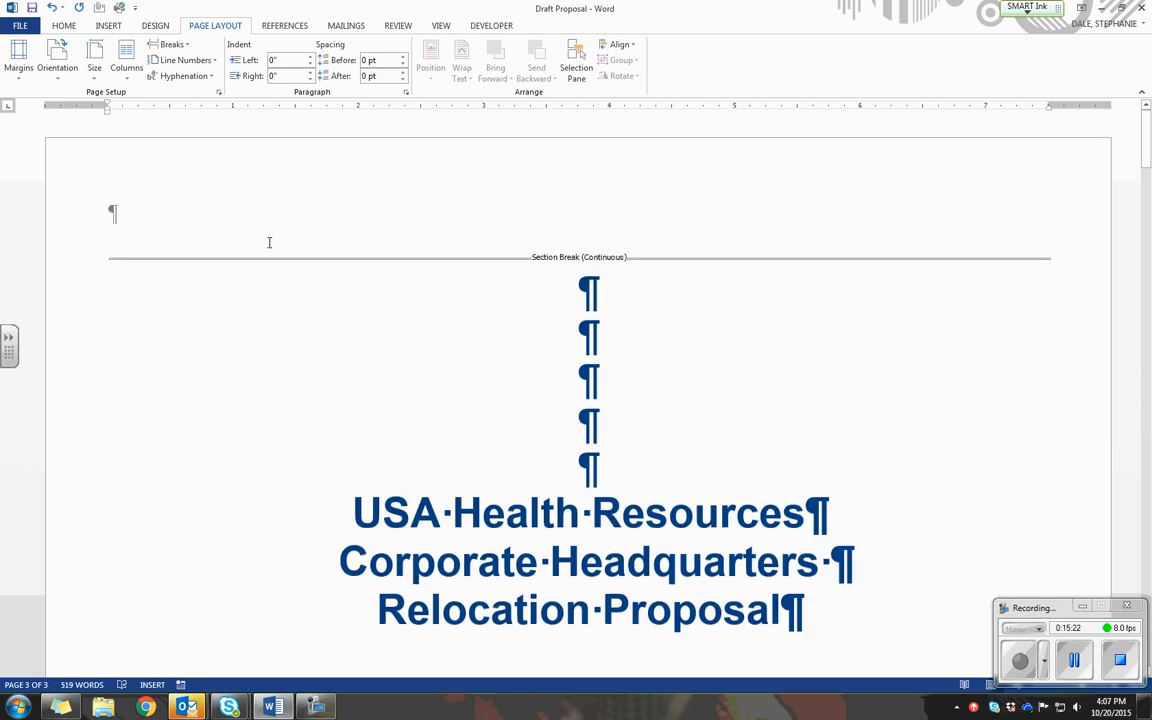
pyautogui.click(569, 289)
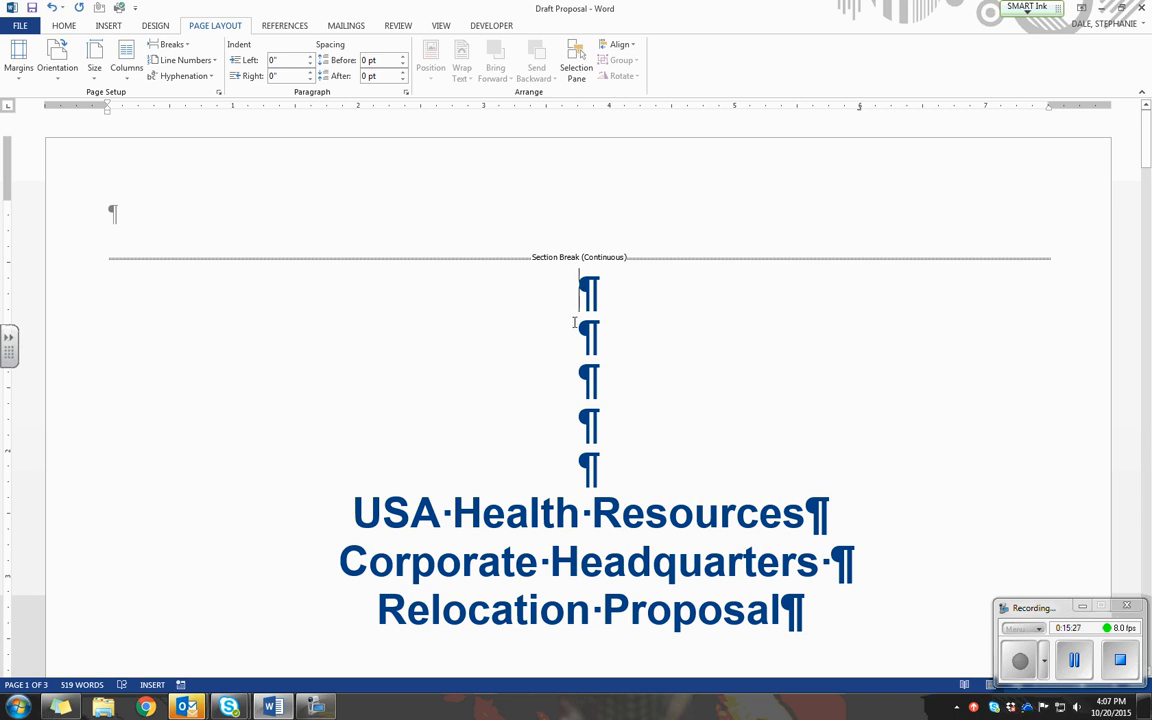
pyautogui.scroll(-3, 576, 325)
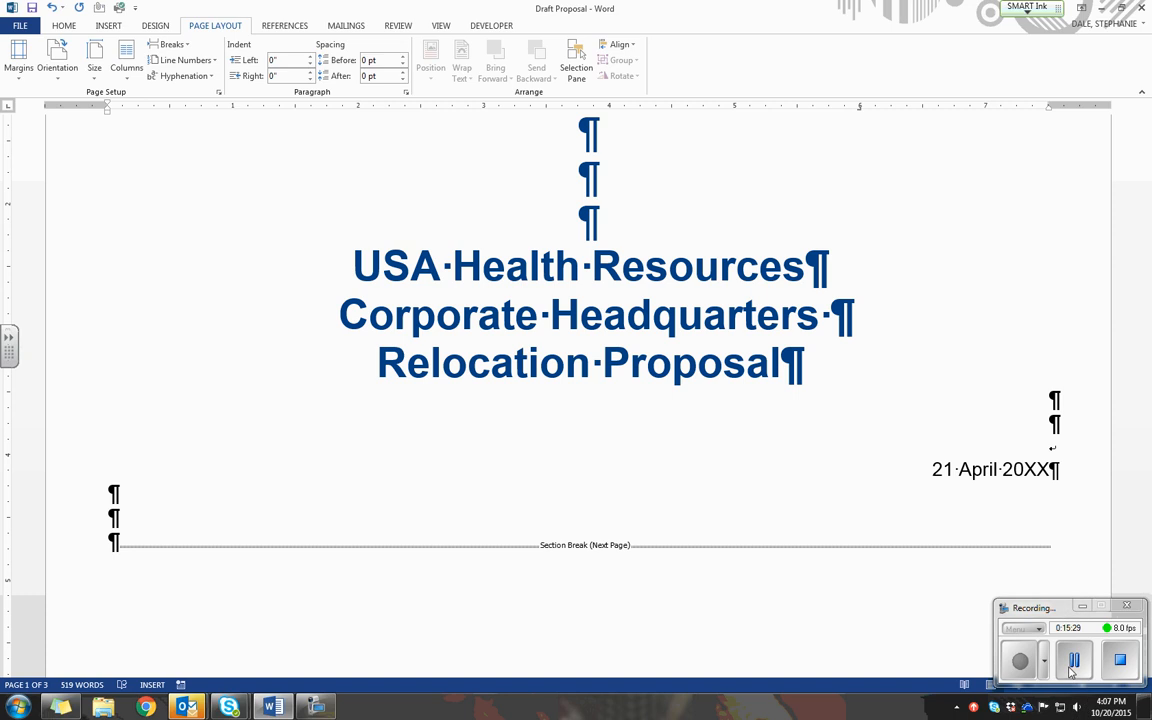
pyautogui.scroll(3, 675, 227)
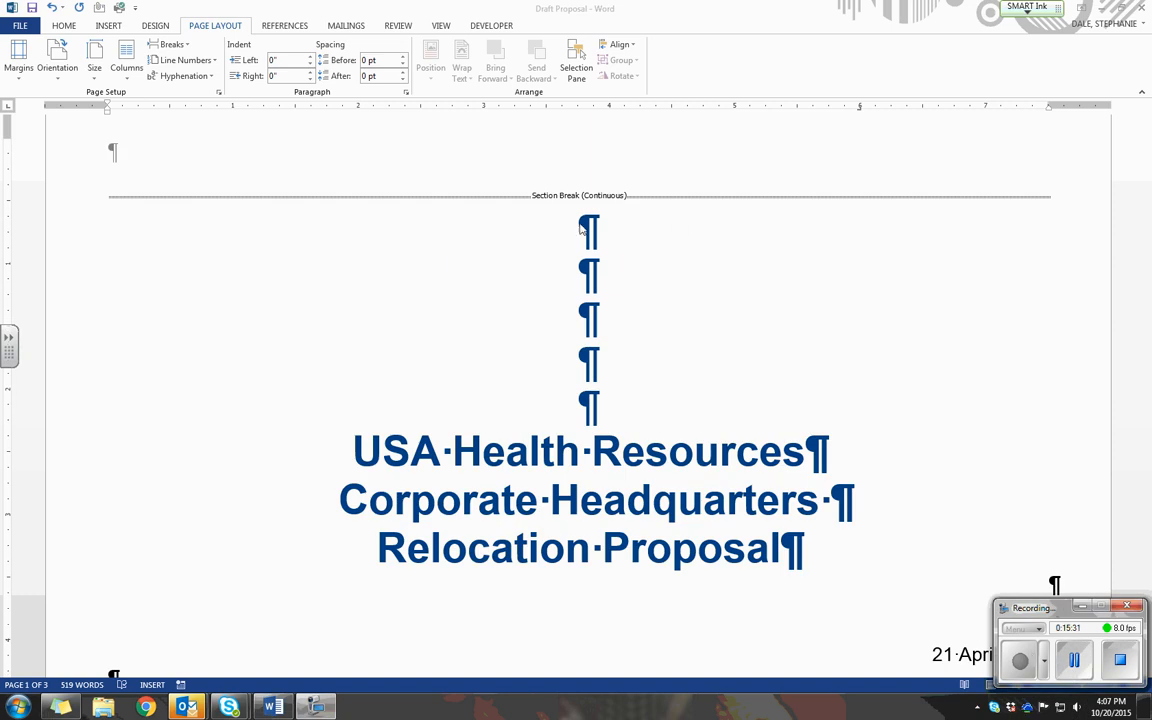
pyautogui.click(579, 228)
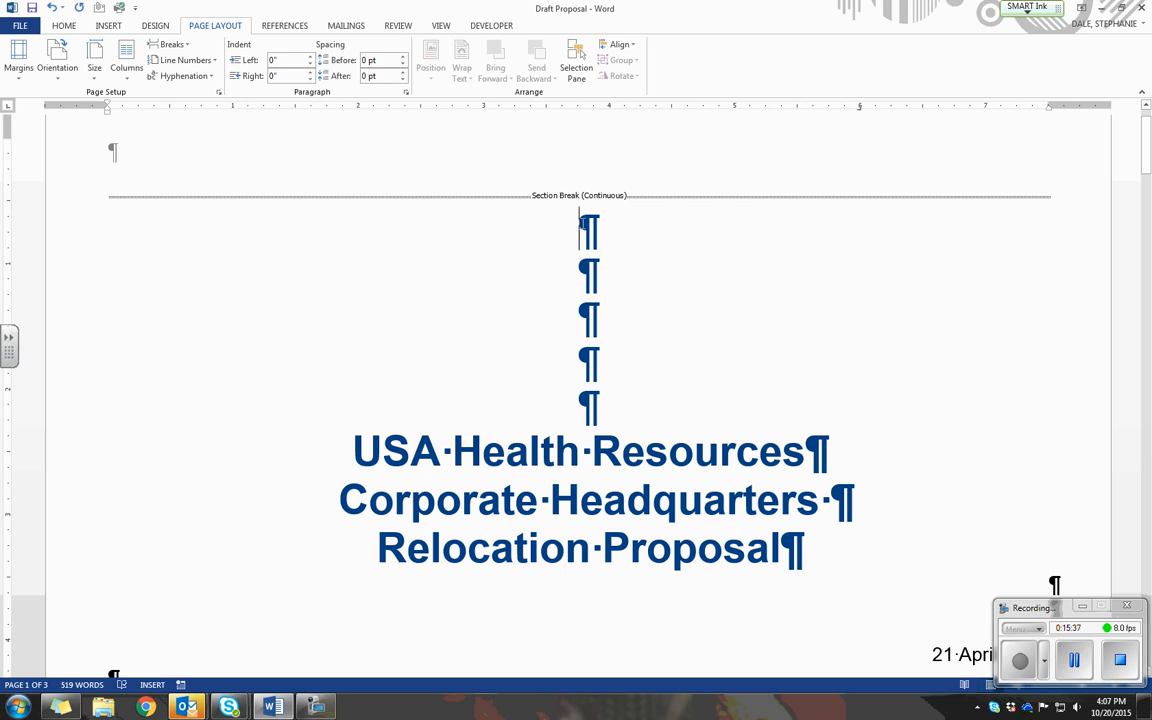
pyautogui.moveTo(581, 224); pyautogui.dragTo(617, 411)
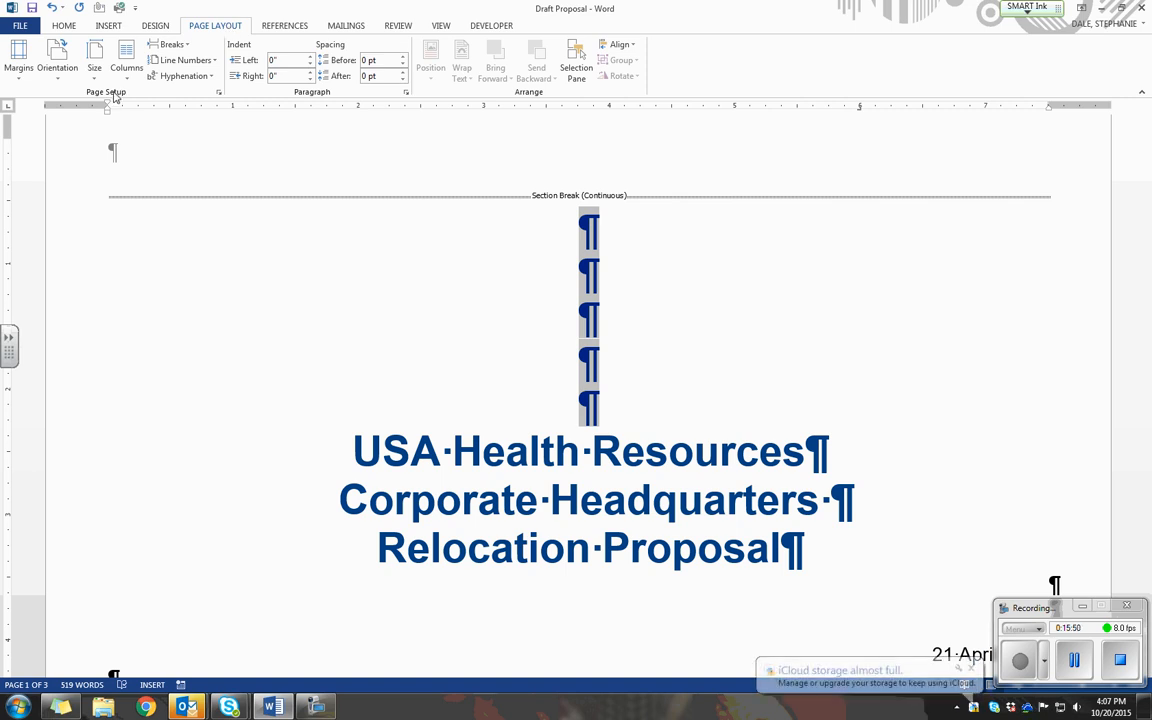
pyautogui.click(219, 93)
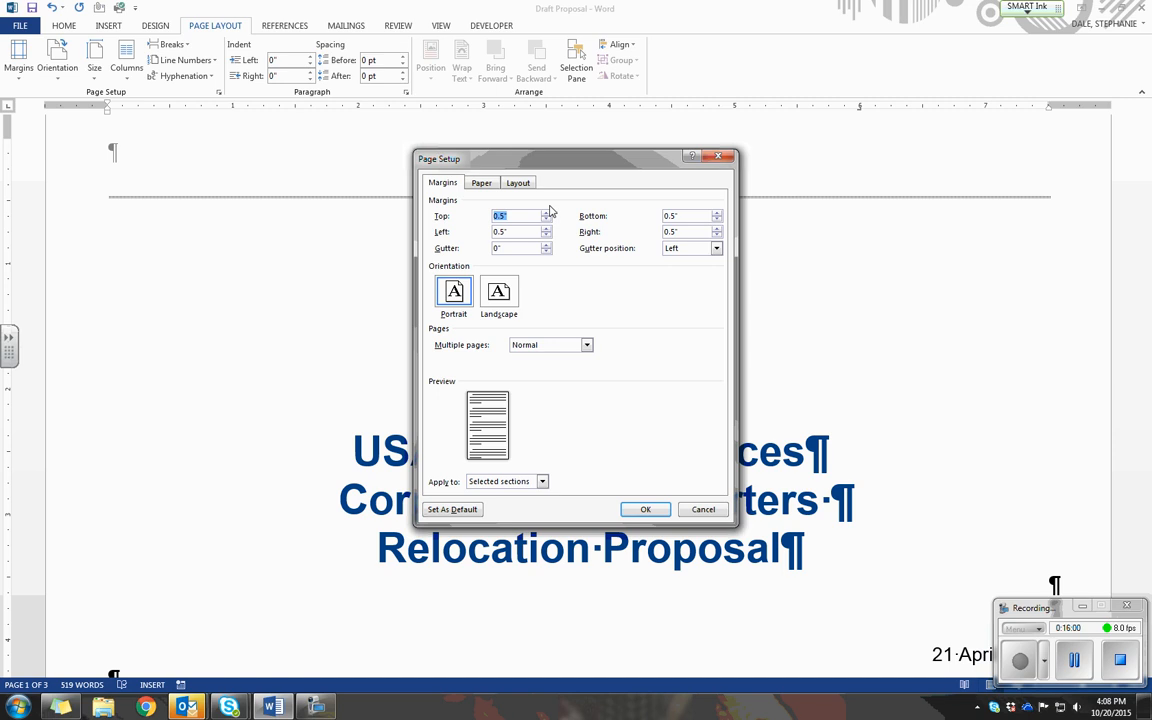
pyautogui.click(547, 214)
pyautogui.click(547, 214)
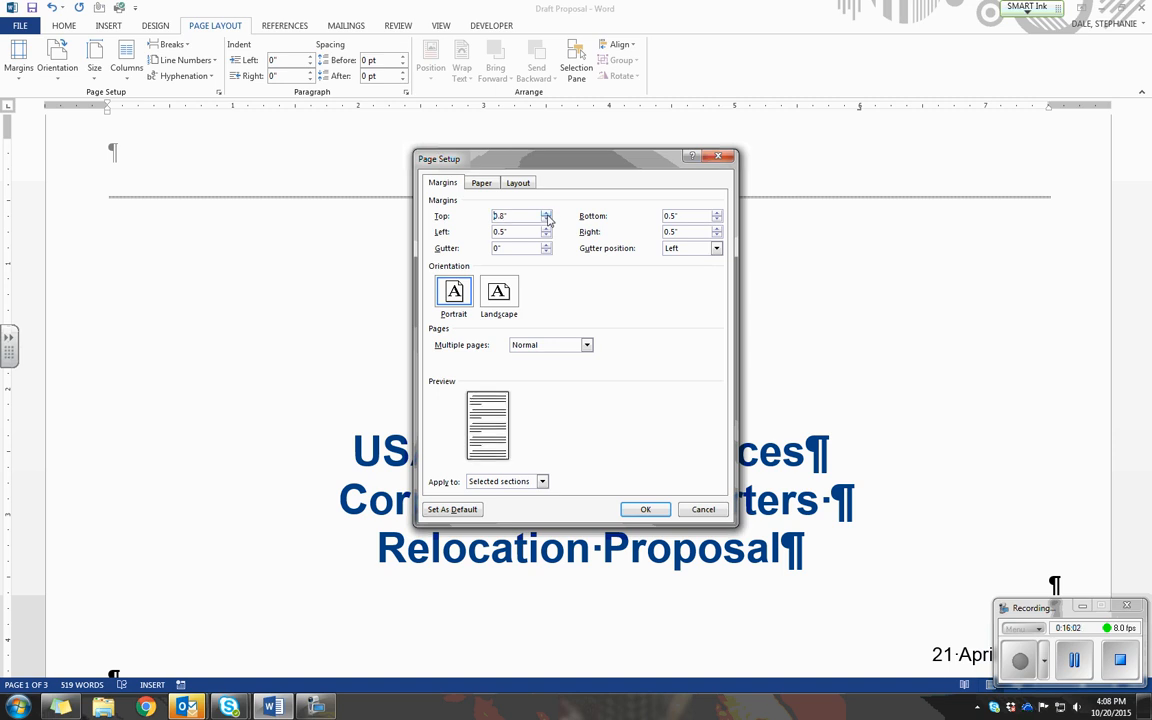
pyautogui.click(547, 214)
pyautogui.click(547, 214)
pyautogui.click(547, 214)
pyautogui.click(547, 214)
pyautogui.click(547, 215)
pyautogui.click(547, 215)
pyautogui.click(547, 215)
pyautogui.click(547, 215)
pyautogui.click(547, 215)
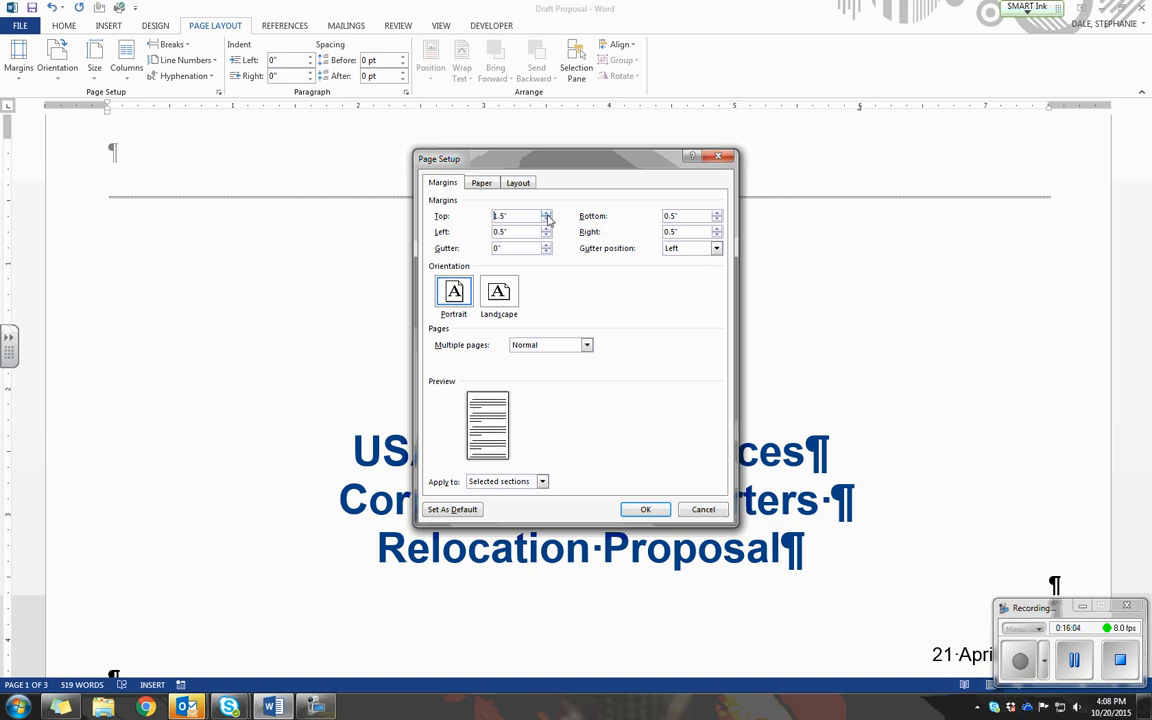
pyautogui.click(547, 215)
pyautogui.click(547, 215)
pyautogui.click(547, 215)
pyautogui.click(547, 215)
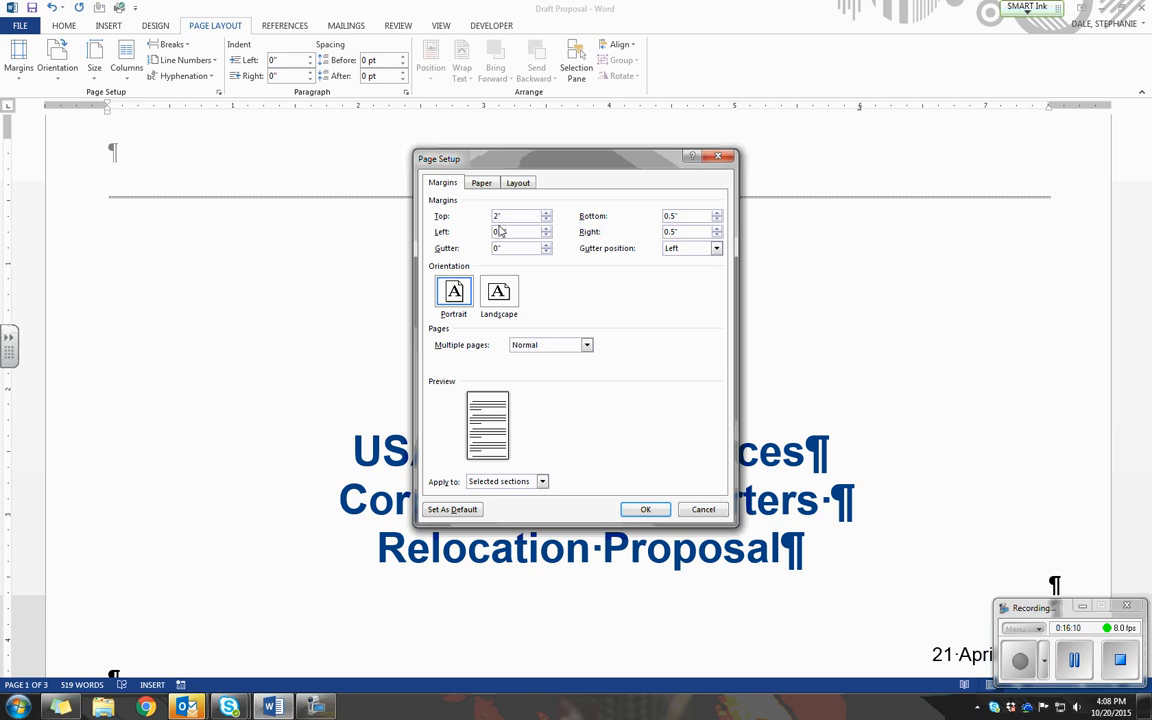
# Step: Set the vertical page alignment of the selected section to Center and apply the page setup
pyautogui.click(528, 184)
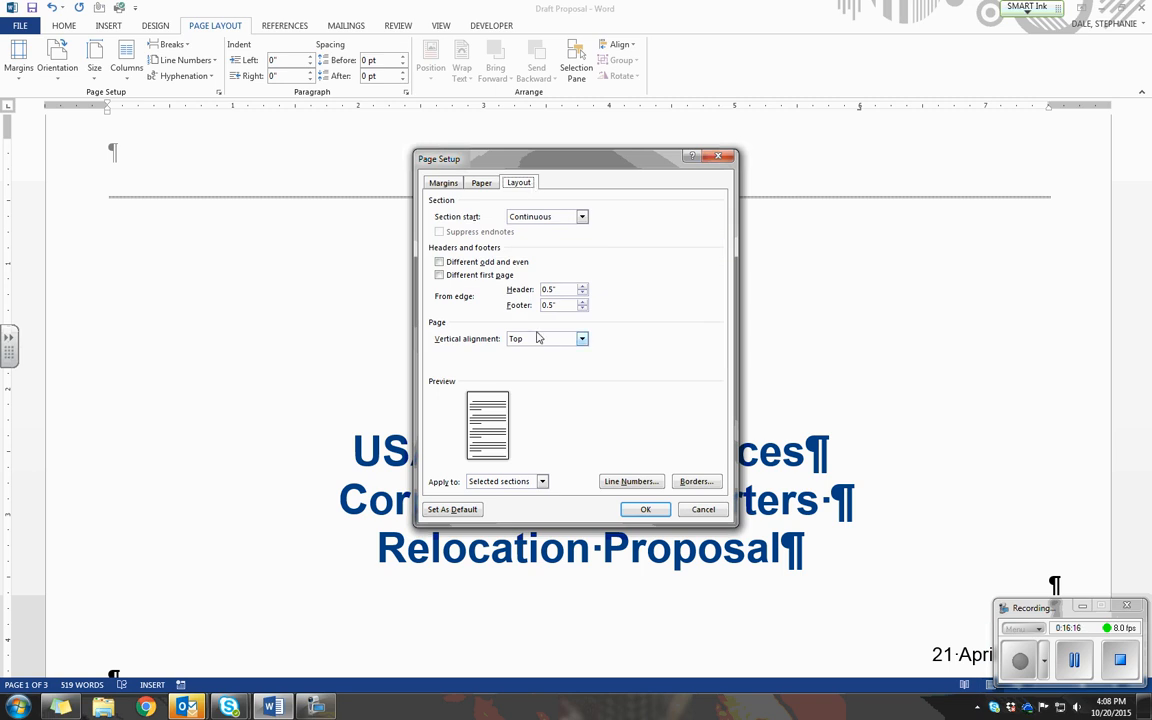
pyautogui.click(542, 338)
pyautogui.click(574, 361)
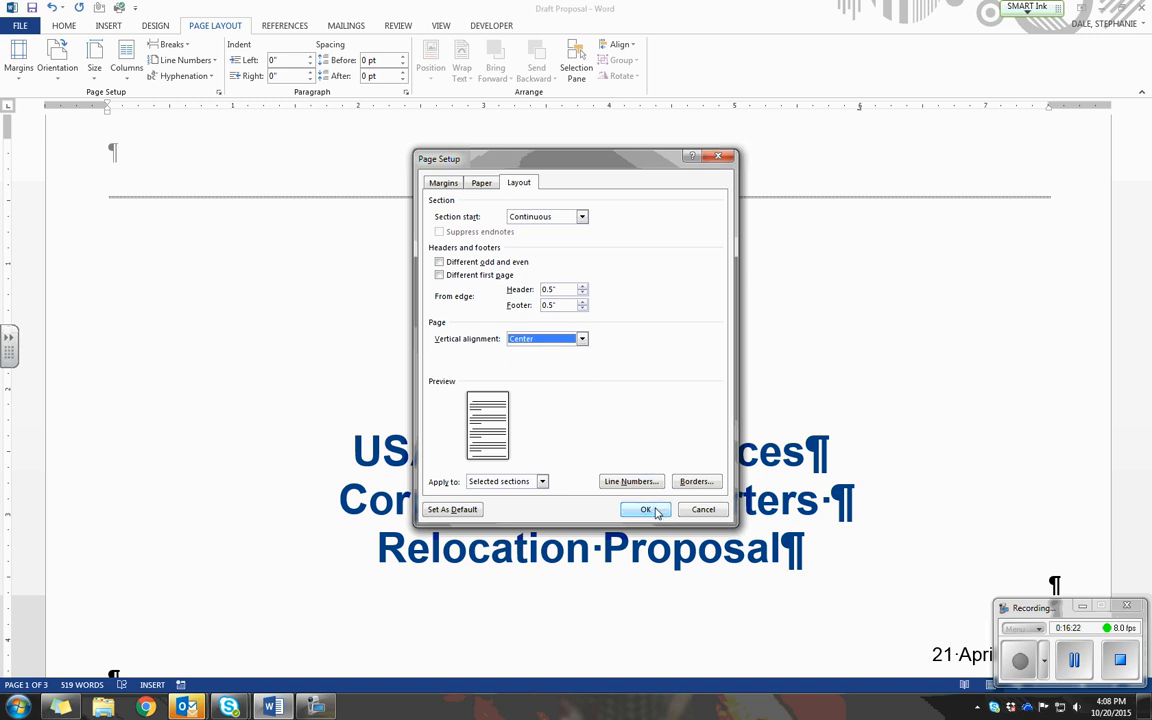
pyautogui.click(648, 510)
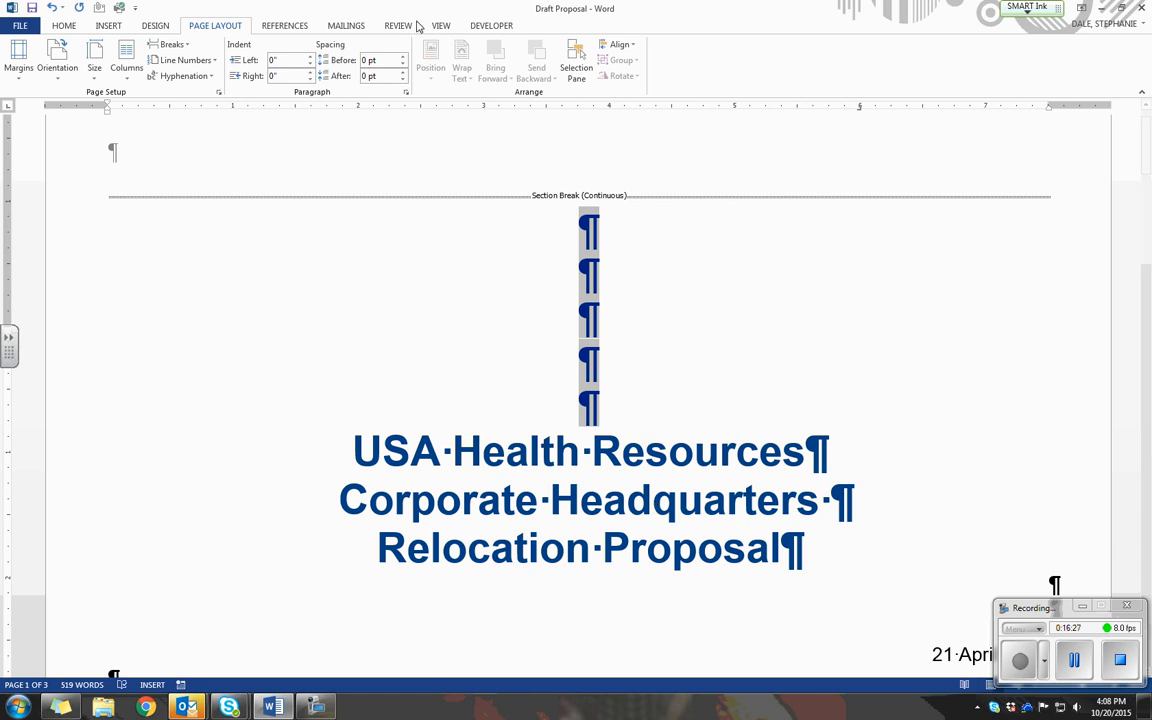
# Step: Show the document one whole page at a time and examine the layout of the title page and the page after it
pyautogui.click(440, 25)
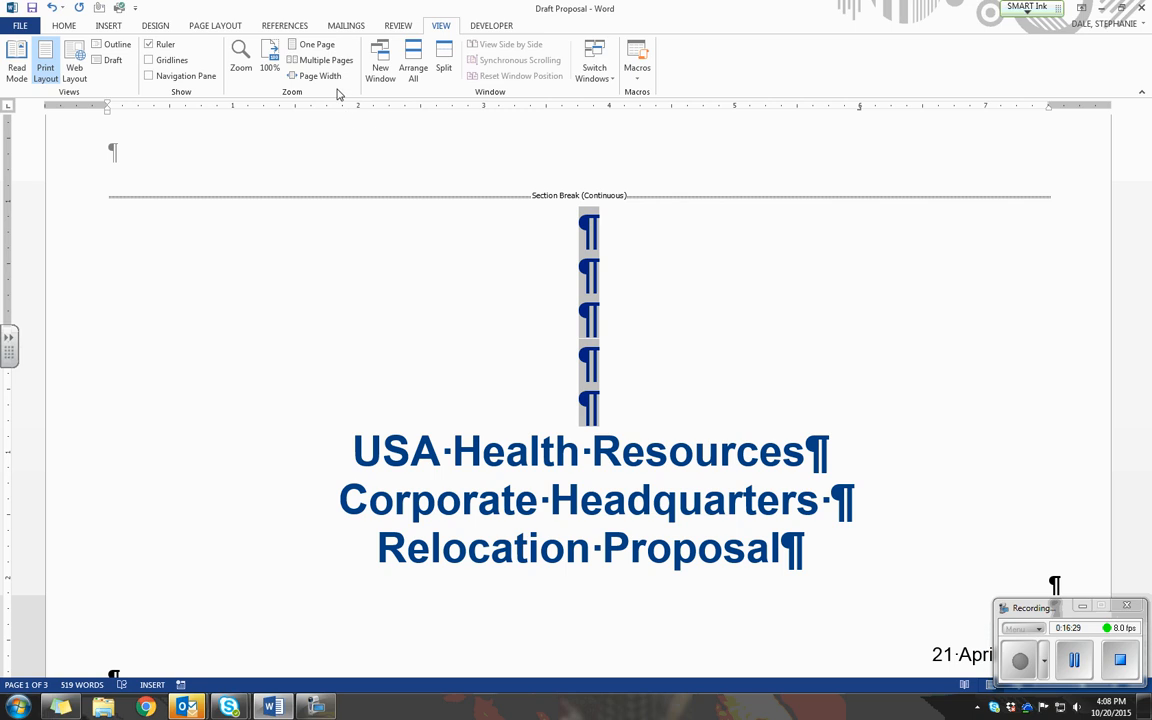
pyautogui.click(318, 48)
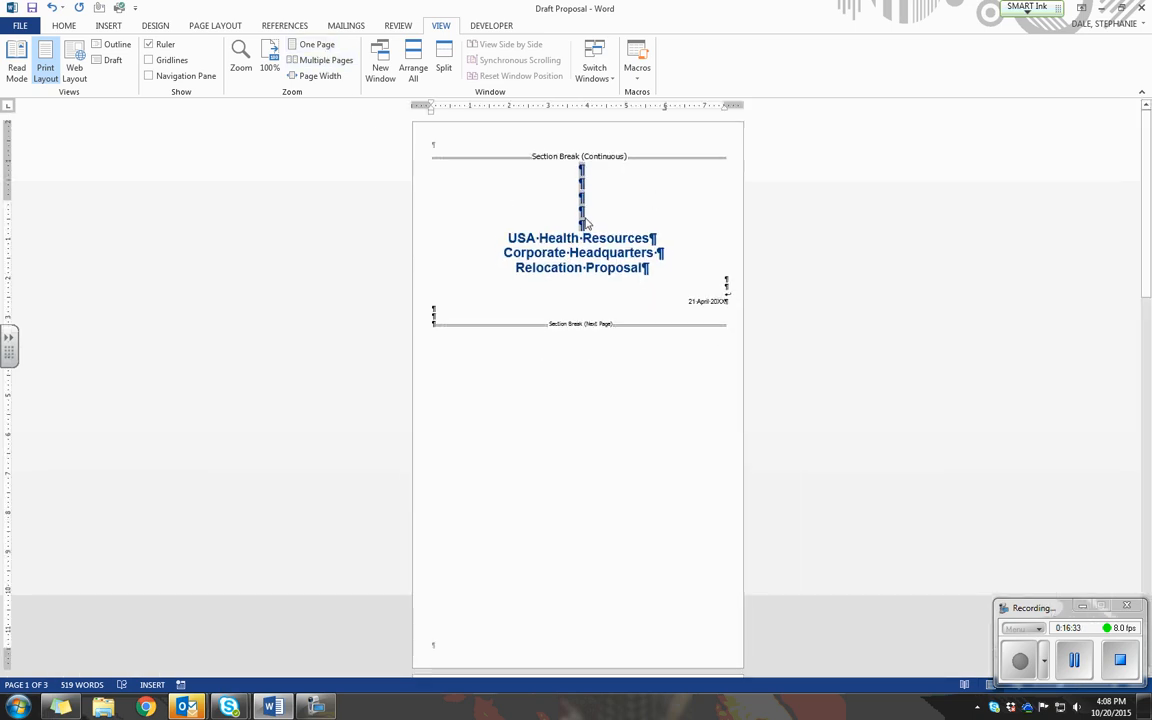
pyautogui.scroll(-8, 587, 222)
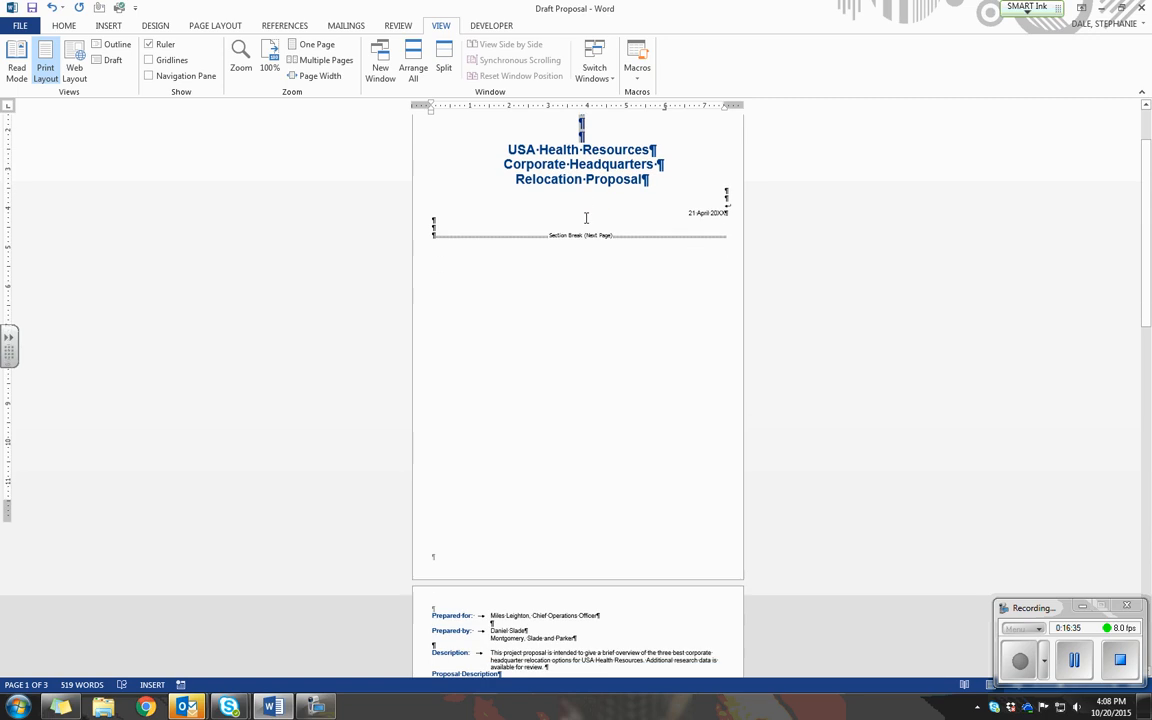
pyautogui.scroll(8, 504, 327)
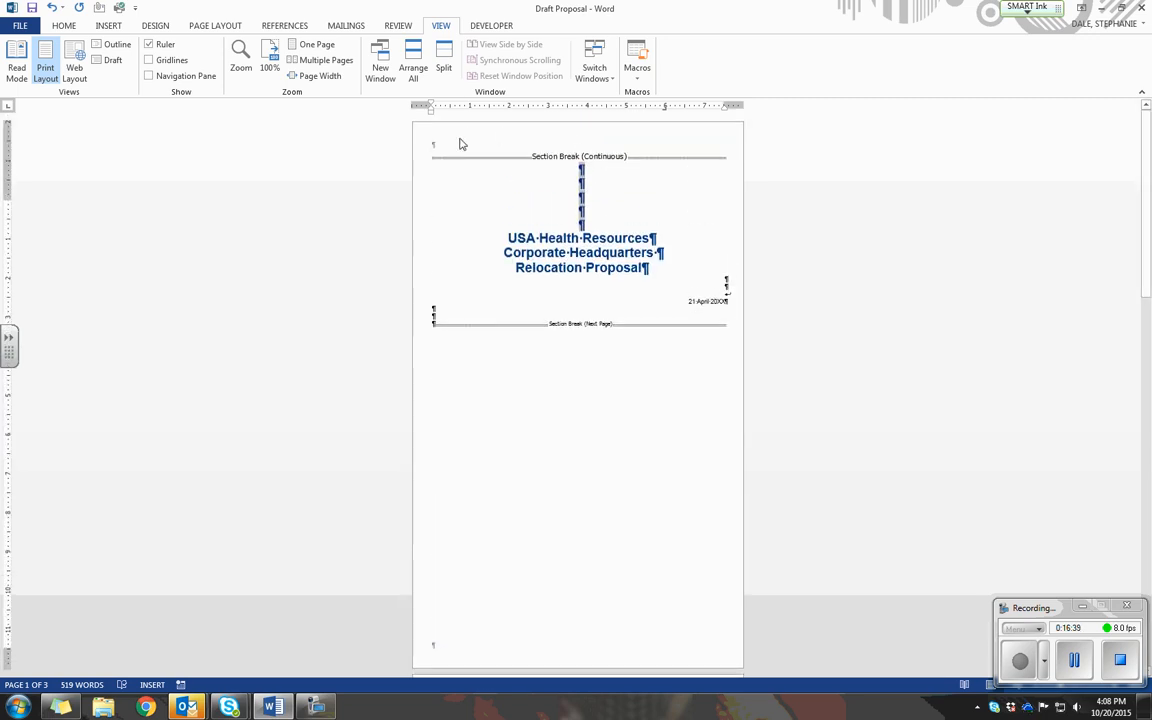
pyautogui.scroll(-8, 488, 223)
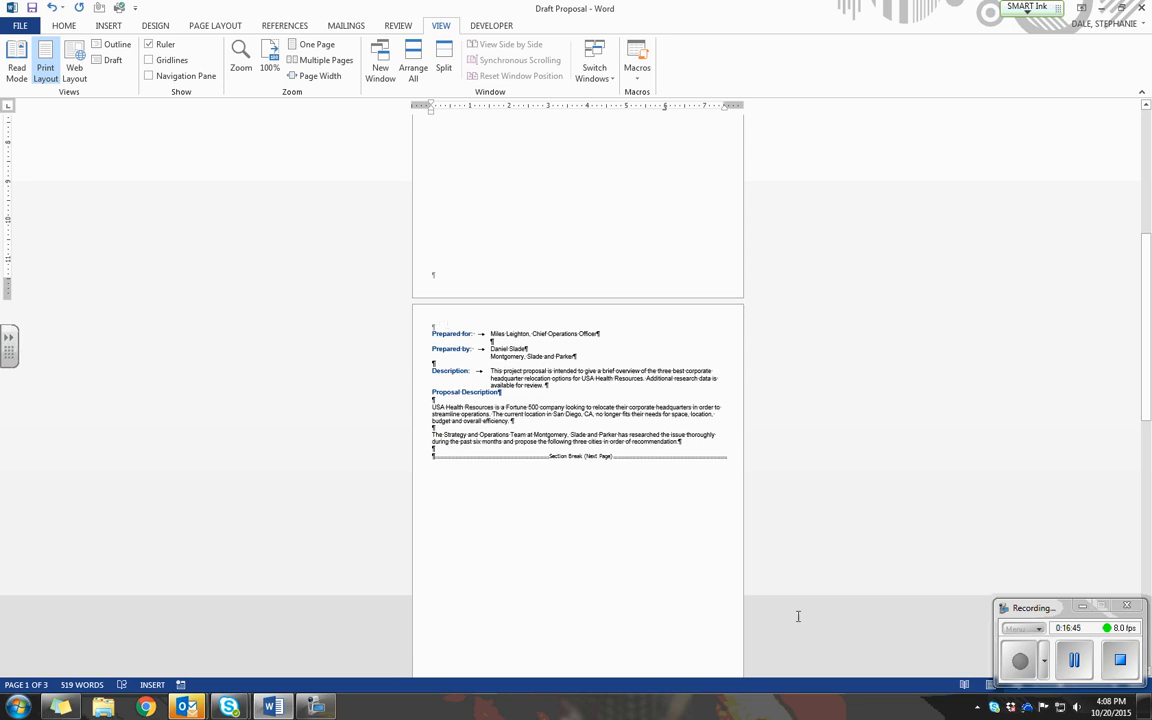
# Step: Save and close the Draft Proposal document
pyautogui.click(33, 9)
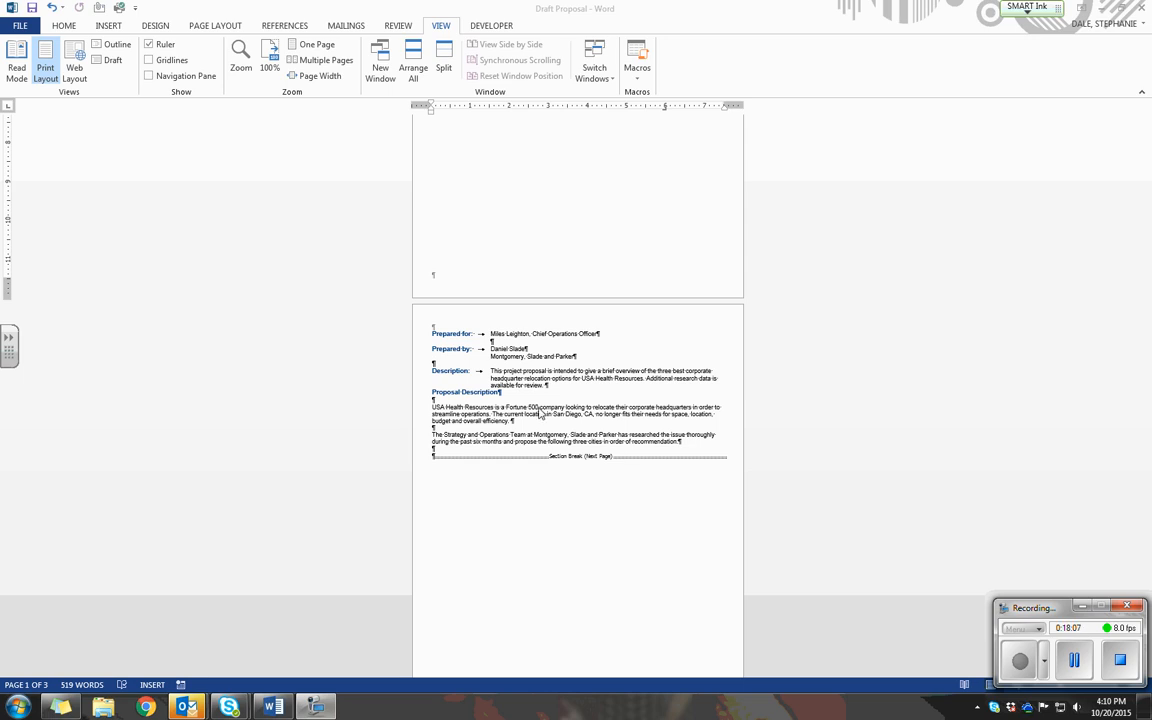
pyautogui.click(32, 30)
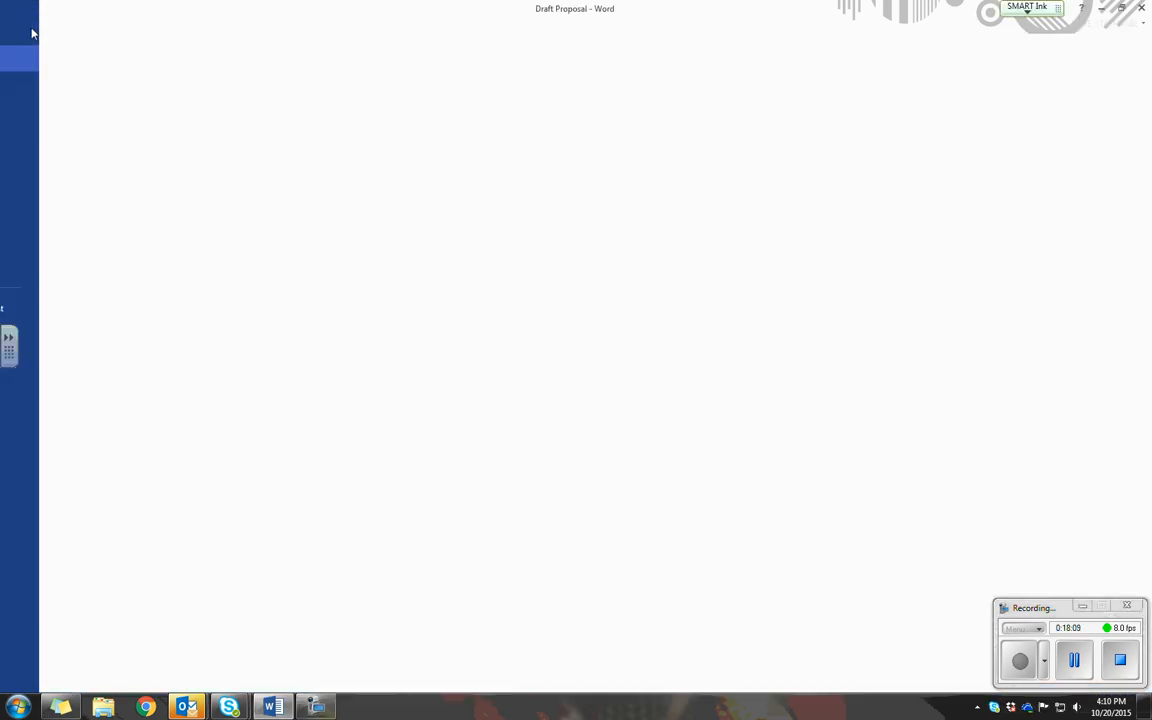
pyautogui.click(52, 274)
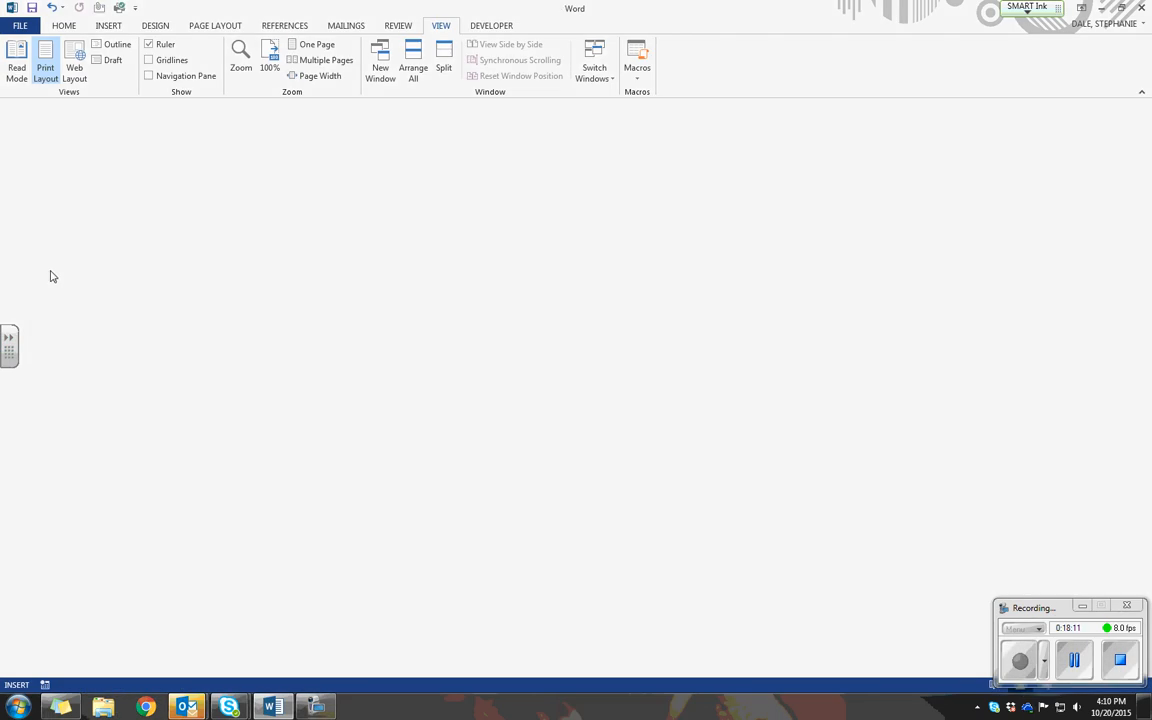
# Step: Open Relocation Proposal from the Student Data Files Lesson 05 folder inside Word 2013 Student Data Files and enable editing
pyautogui.click(21, 30)
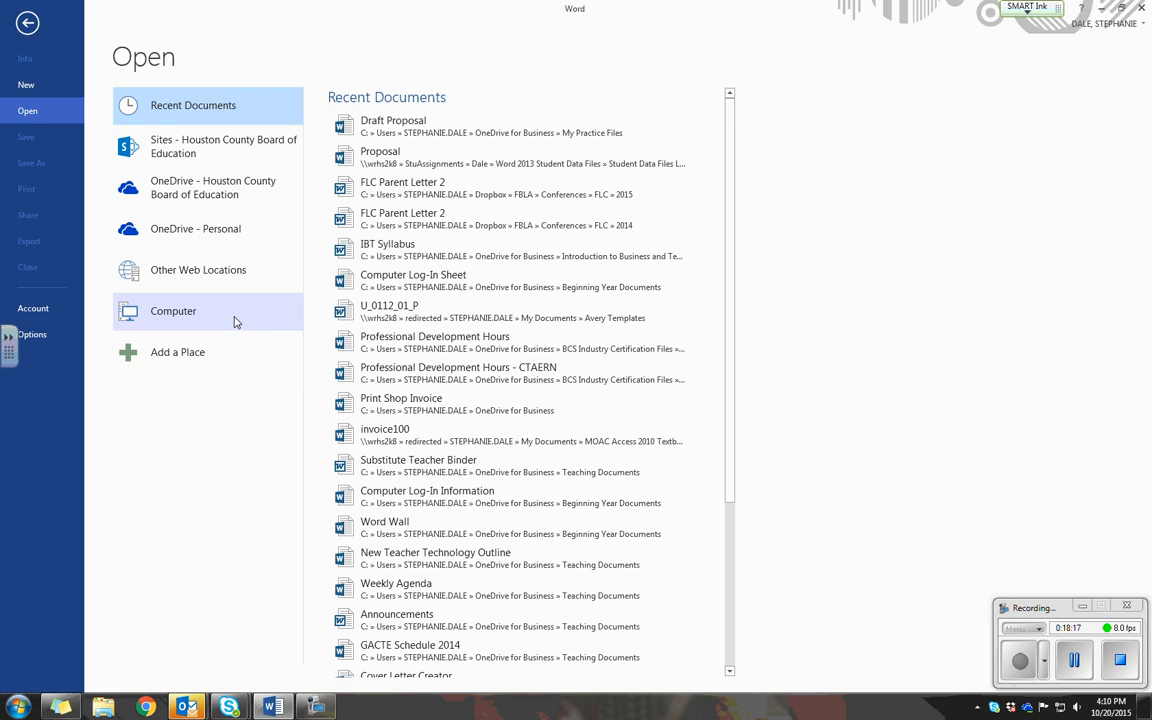
pyautogui.click(236, 322)
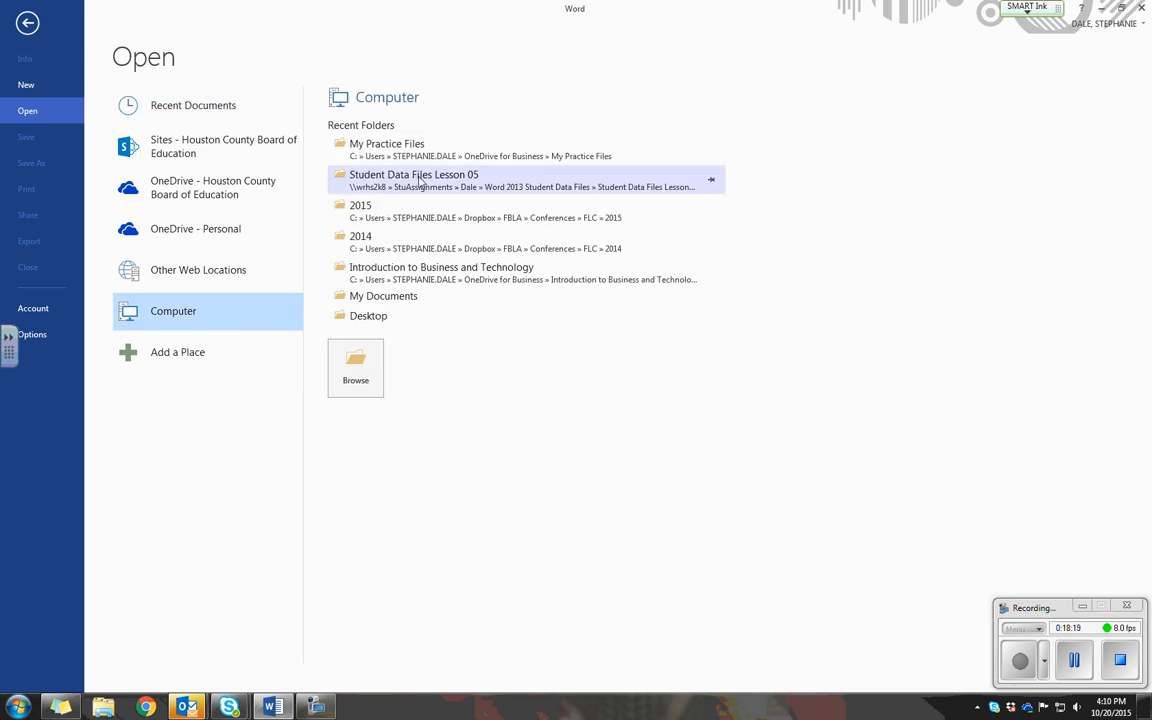
pyautogui.click(361, 385)
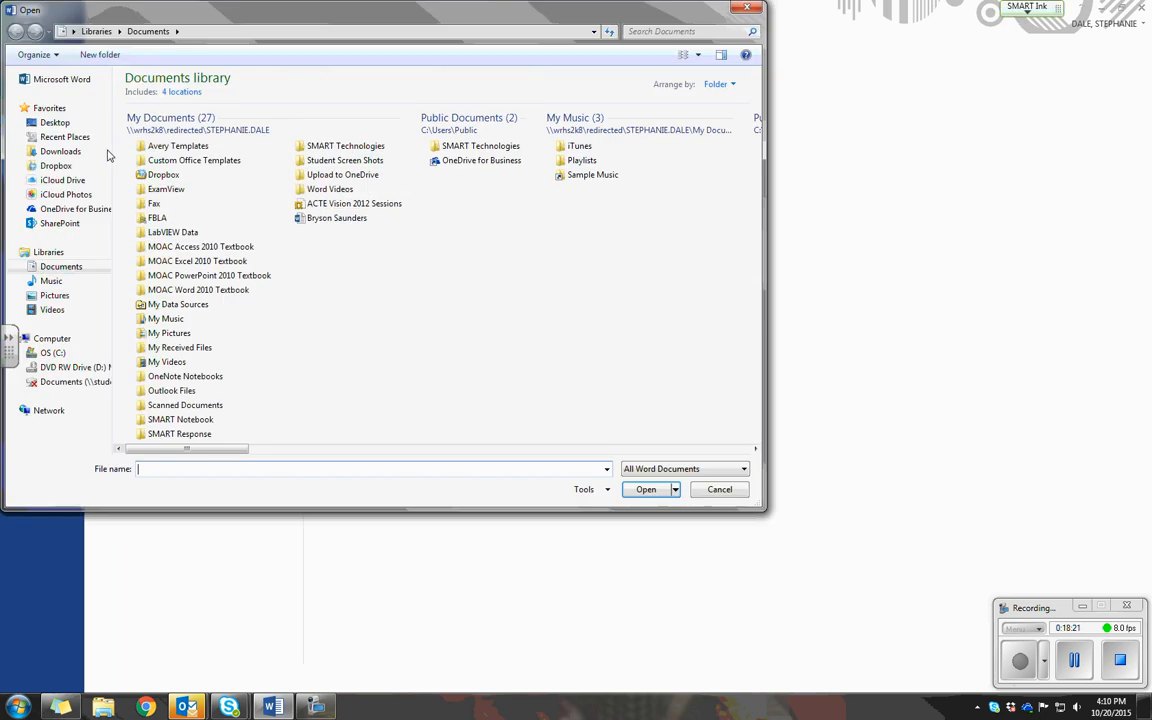
pyautogui.click(56, 122)
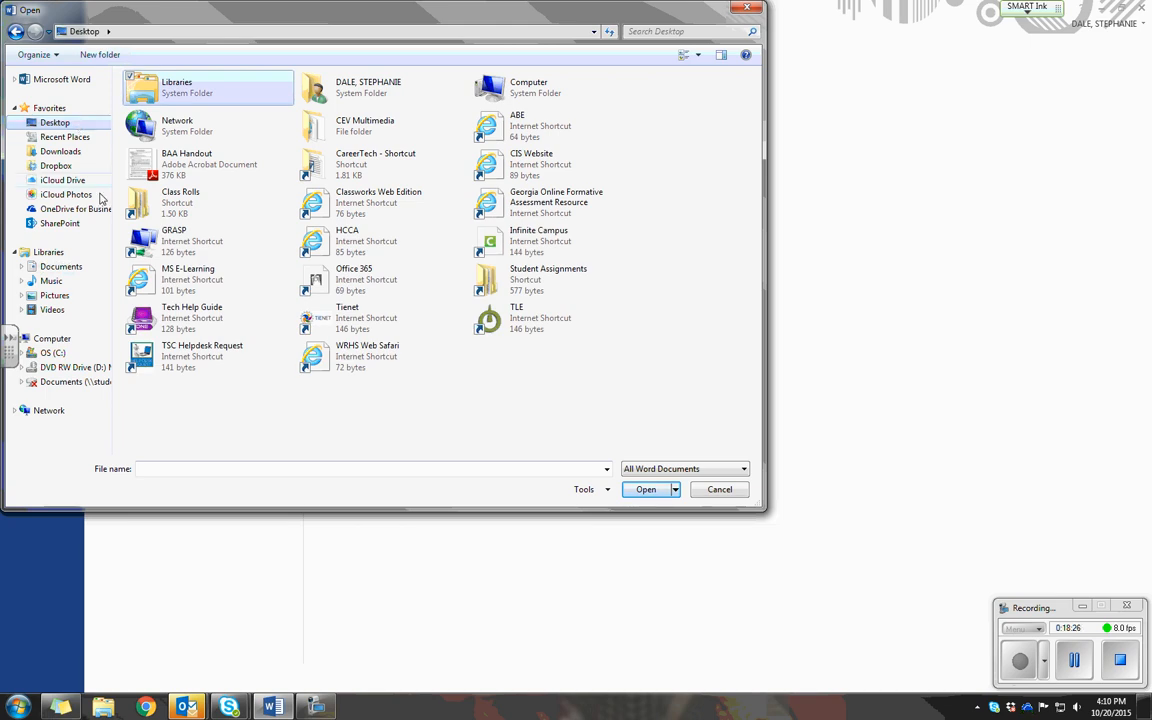
pyautogui.doubleClick(515, 291)
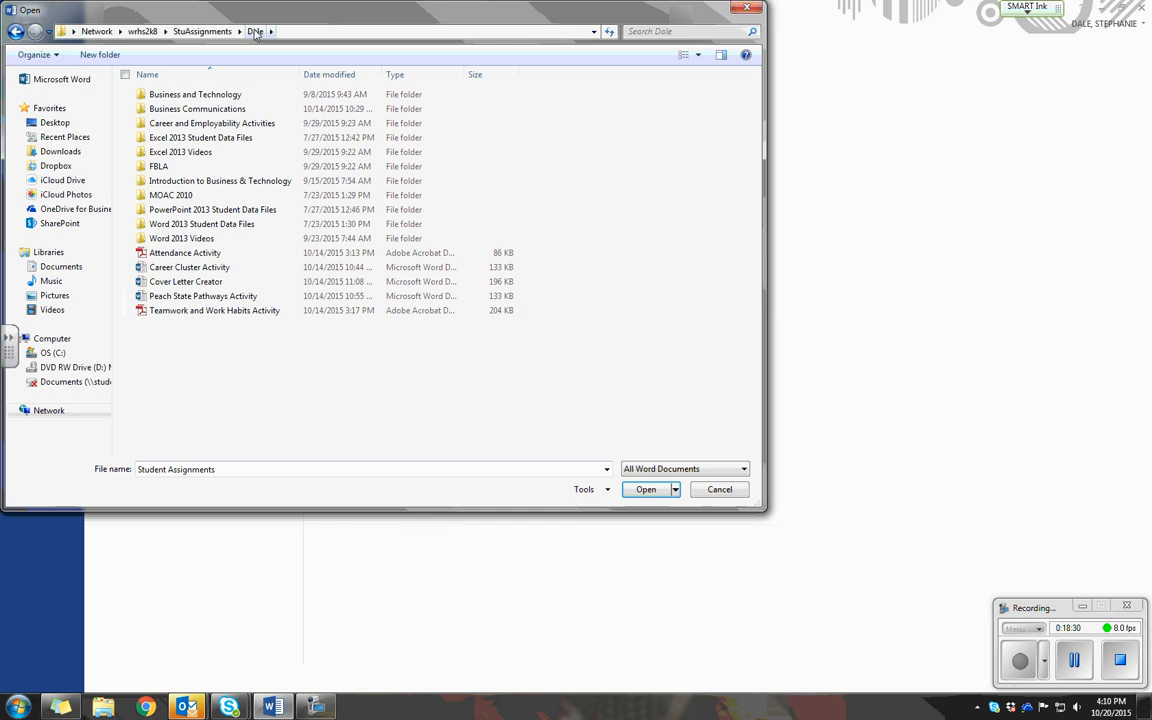
pyautogui.doubleClick(250, 225)
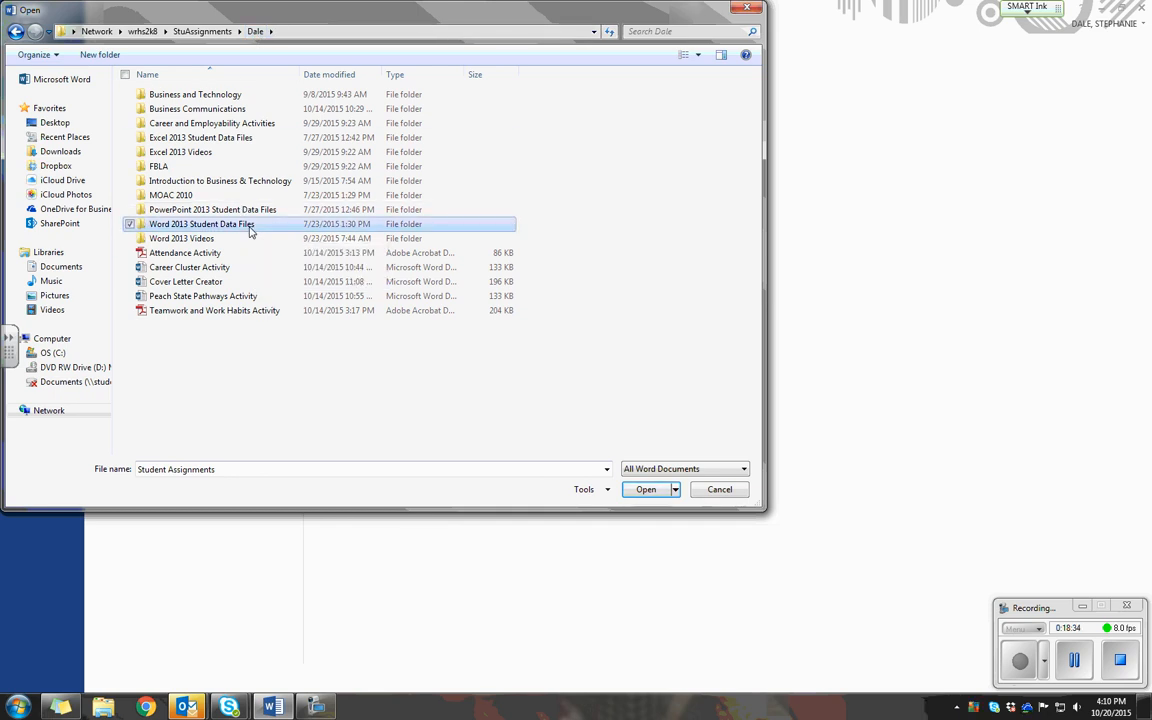
pyautogui.doubleClick(265, 211)
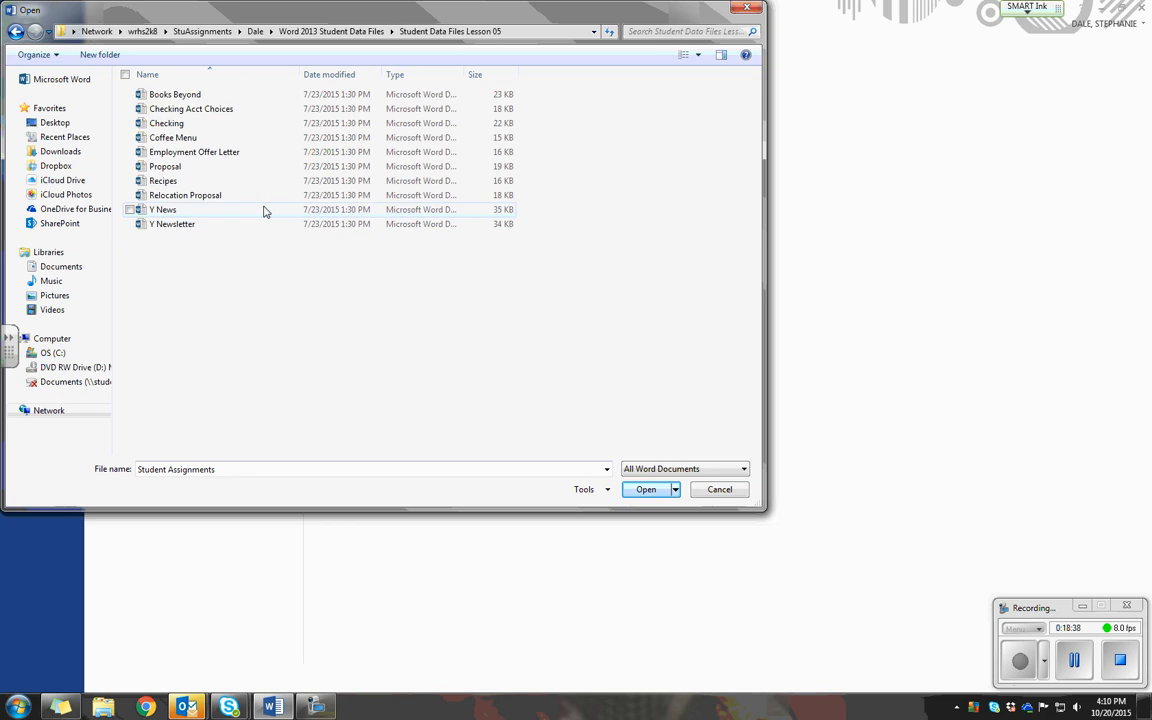
pyautogui.click(230, 197)
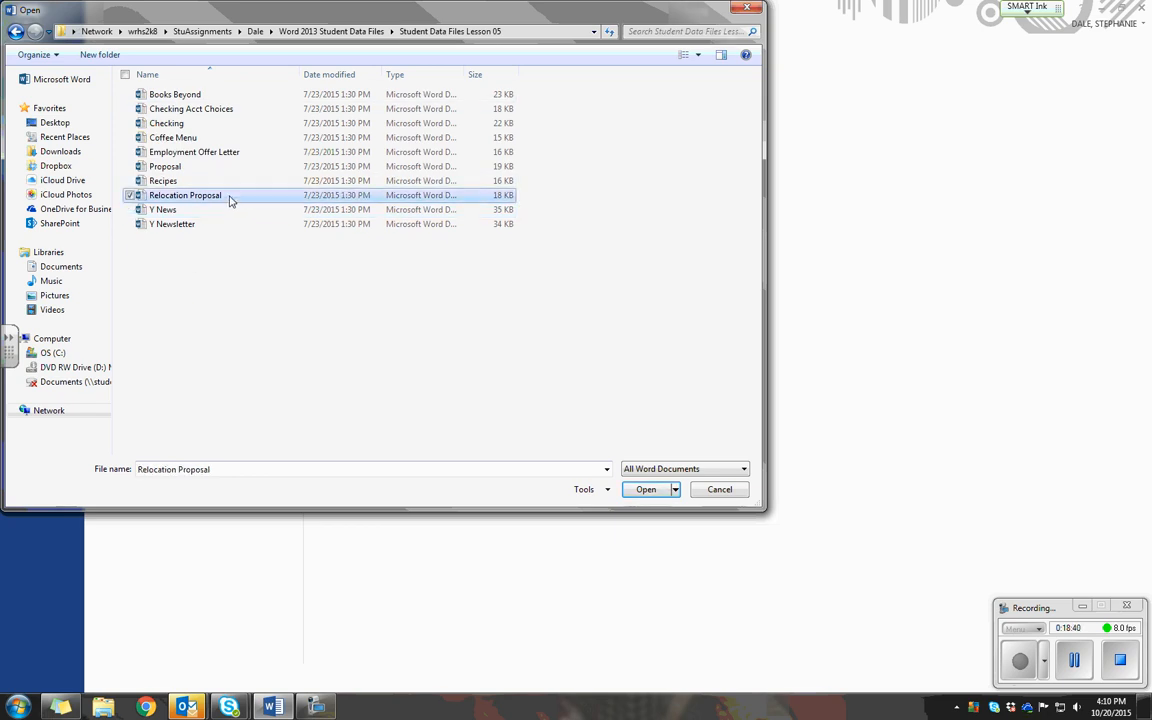
pyautogui.click(646, 489)
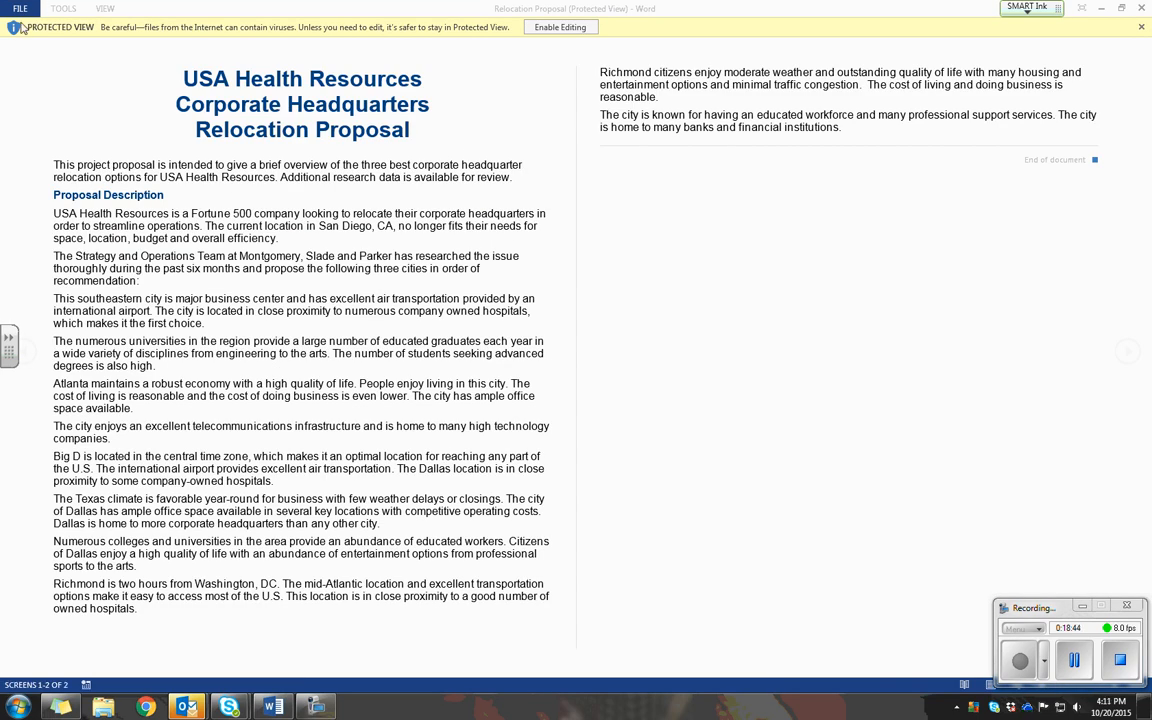
pyautogui.click(553, 30)
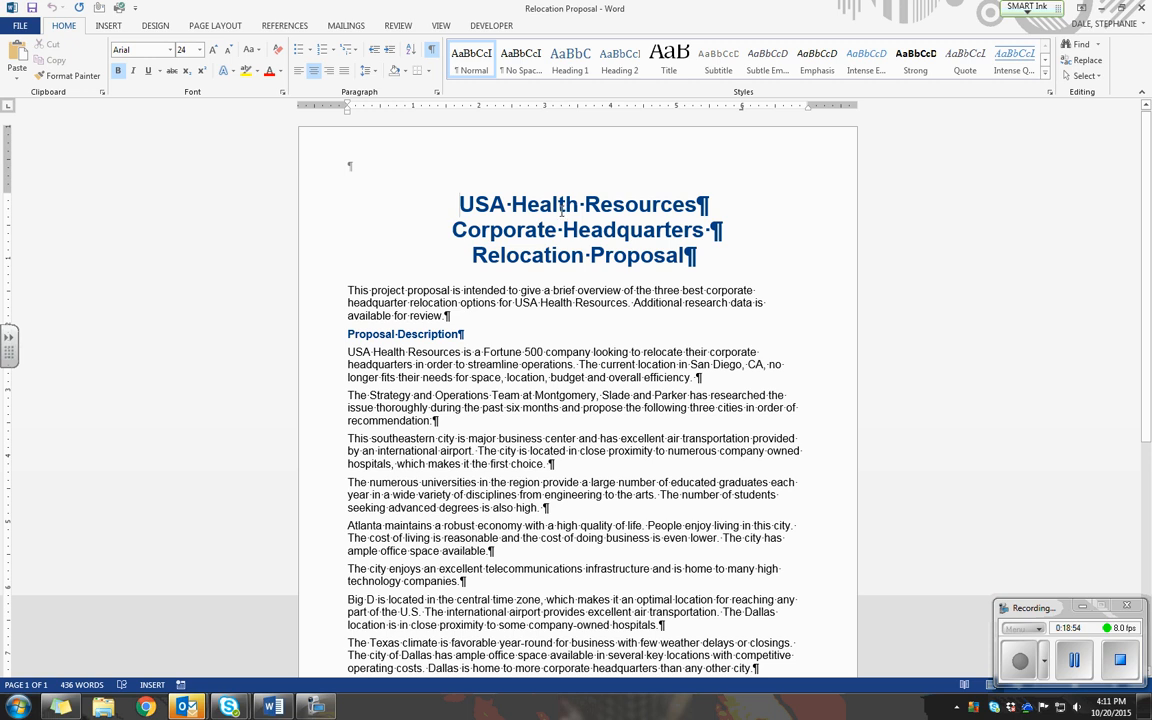
# Step: Save a copy of Relocation Proposal in the My Practice Files folder on OneDrive for Business
pyautogui.click(30, 28)
pyautogui.click(44, 161)
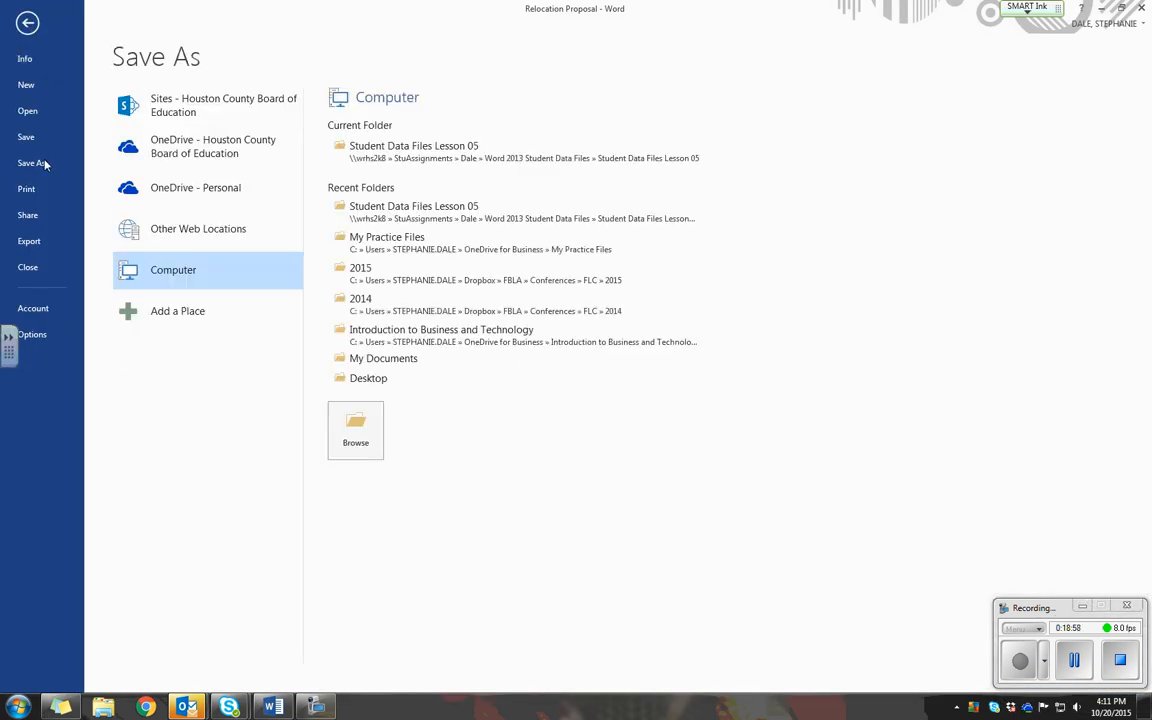
pyautogui.click(172, 159)
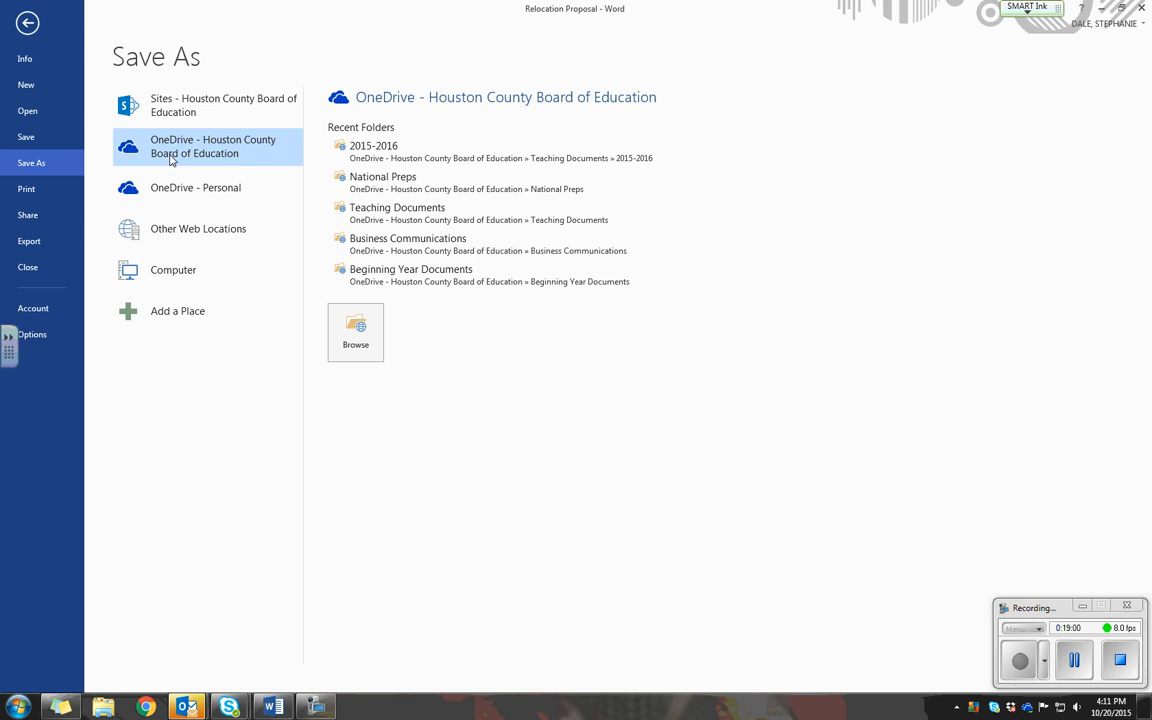
pyautogui.click(355, 343)
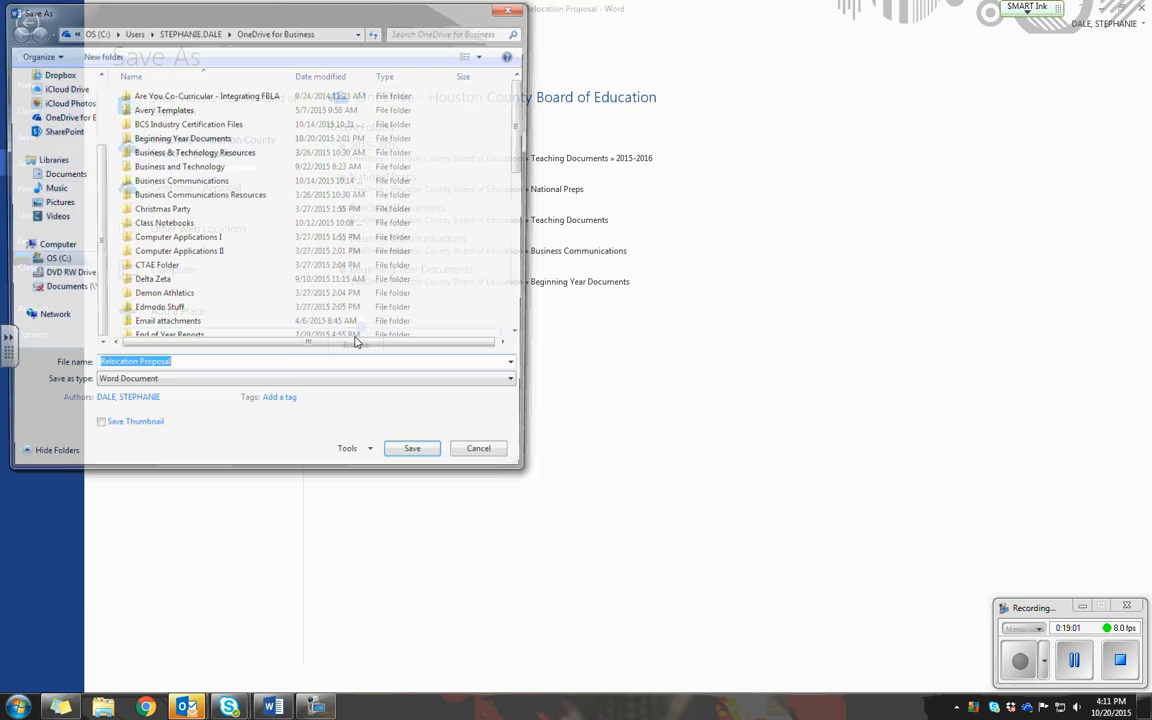
pyautogui.scroll(-10, 504, 206)
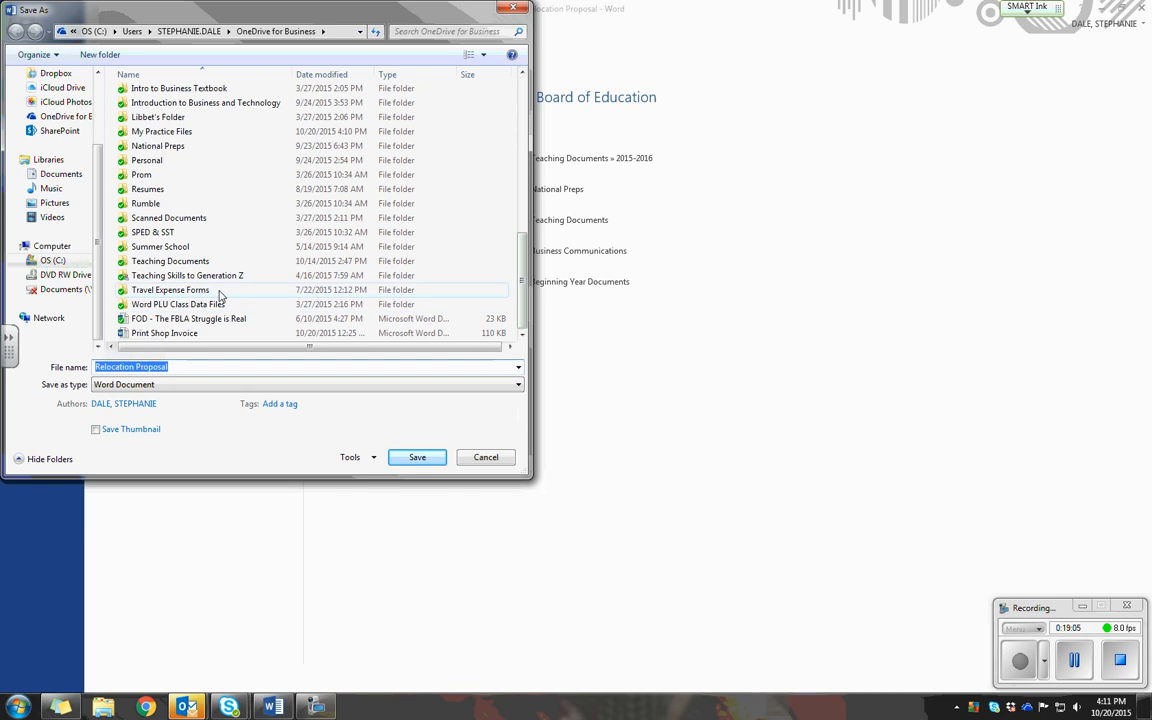
pyautogui.doubleClick(196, 132)
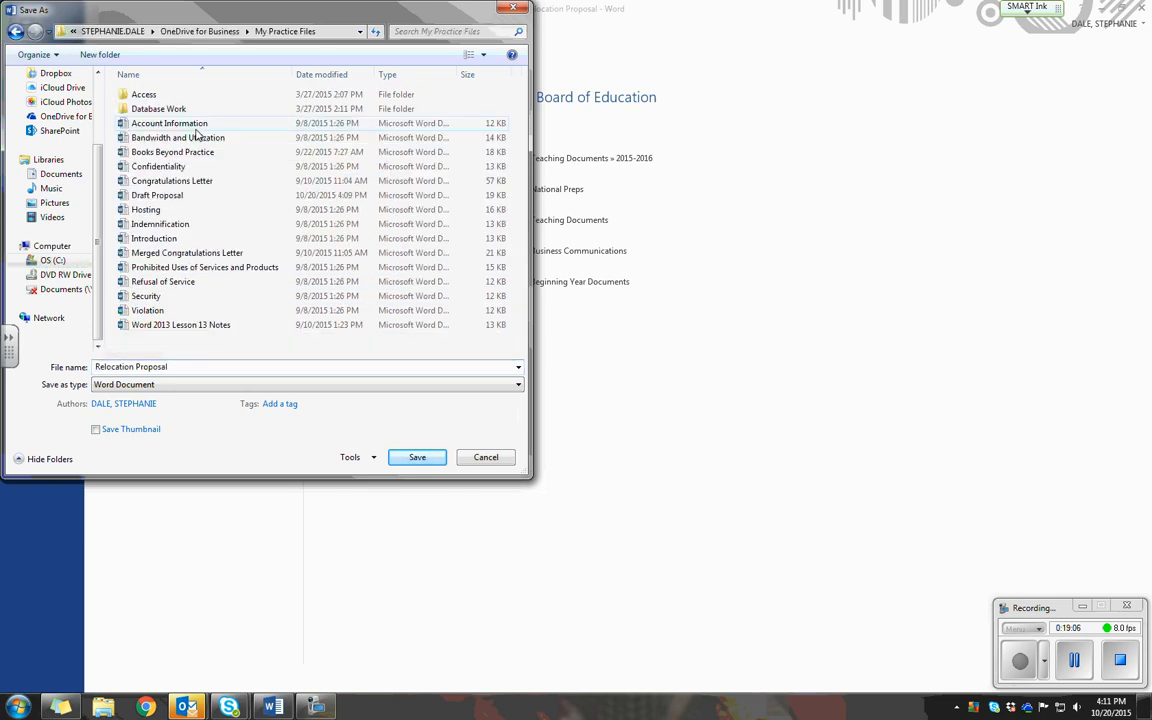
pyautogui.click(241, 367)
pyautogui.click(249, 366)
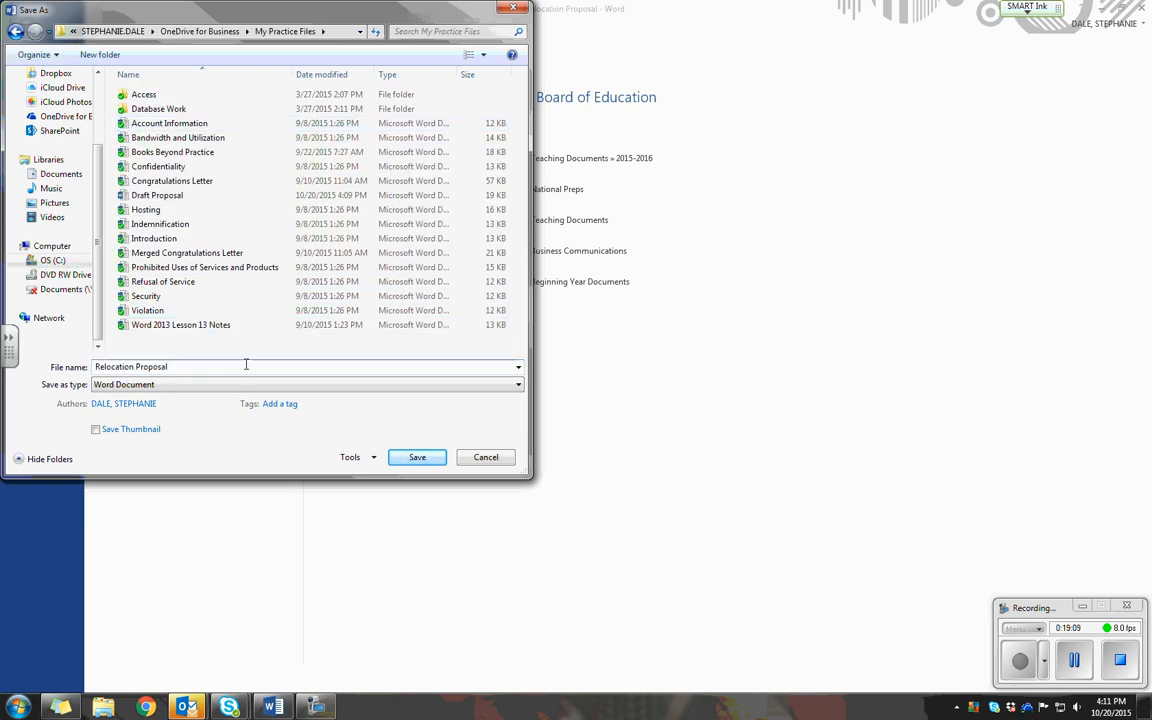
pyautogui.click(430, 462)
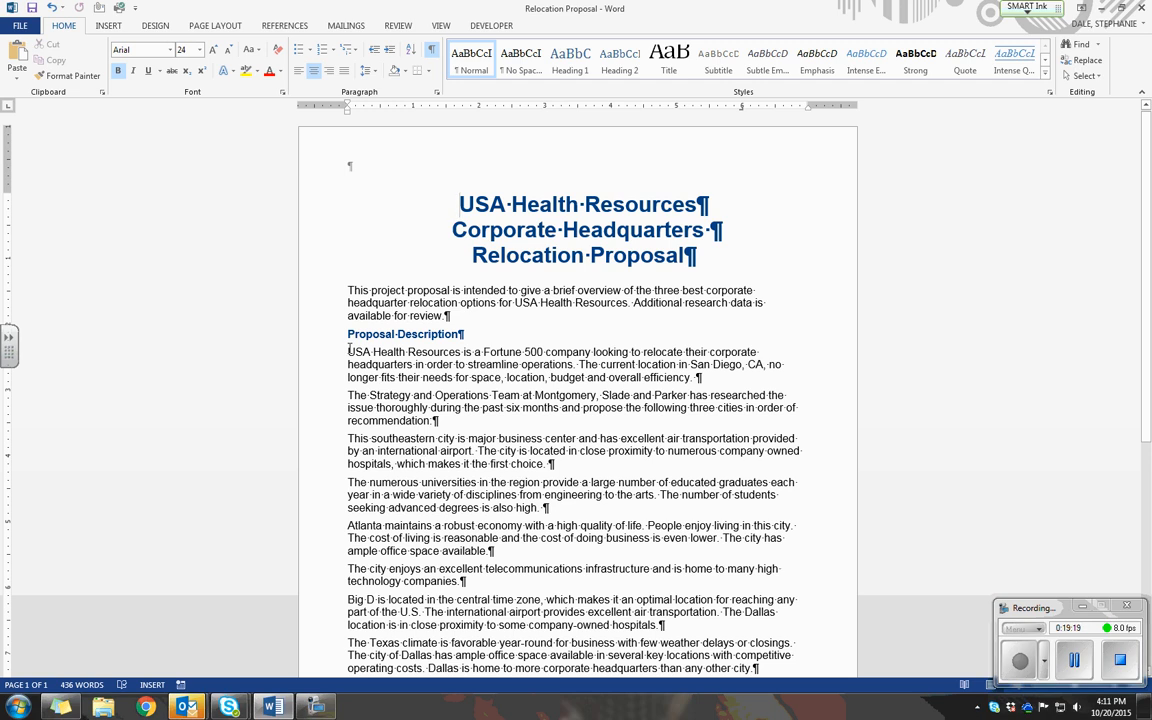
# Step: Turn on automatic hyphenation for the Relocation Proposal document
pyautogui.click(216, 27)
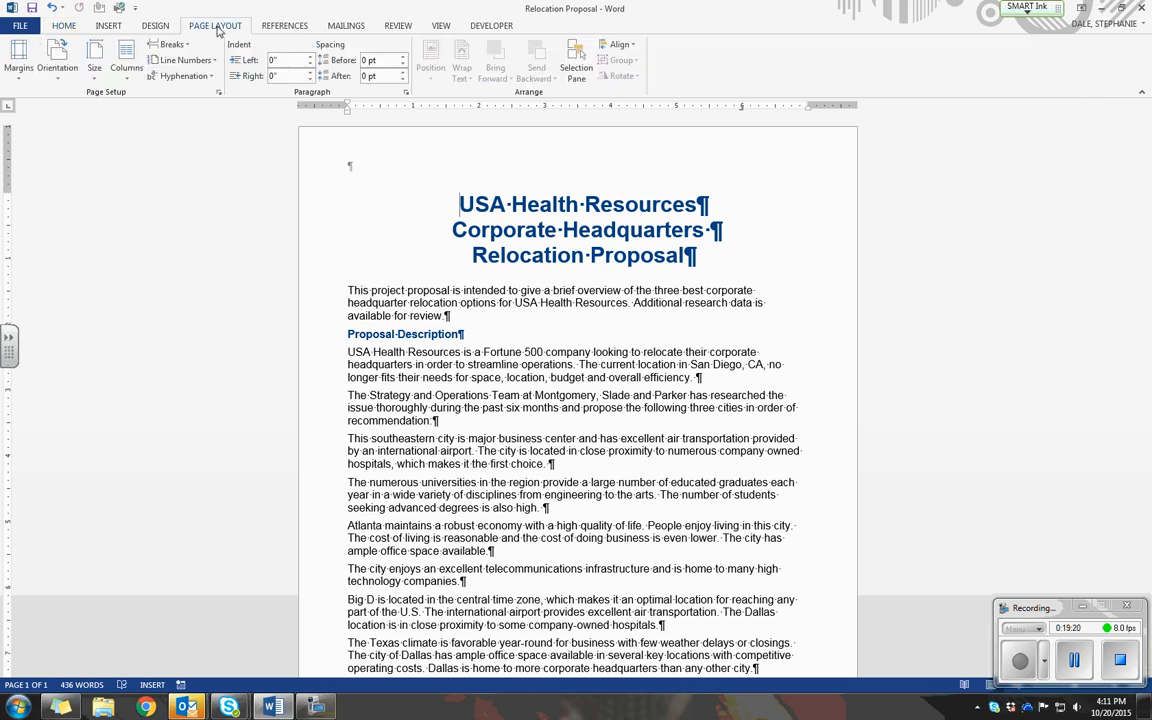
pyautogui.click(184, 77)
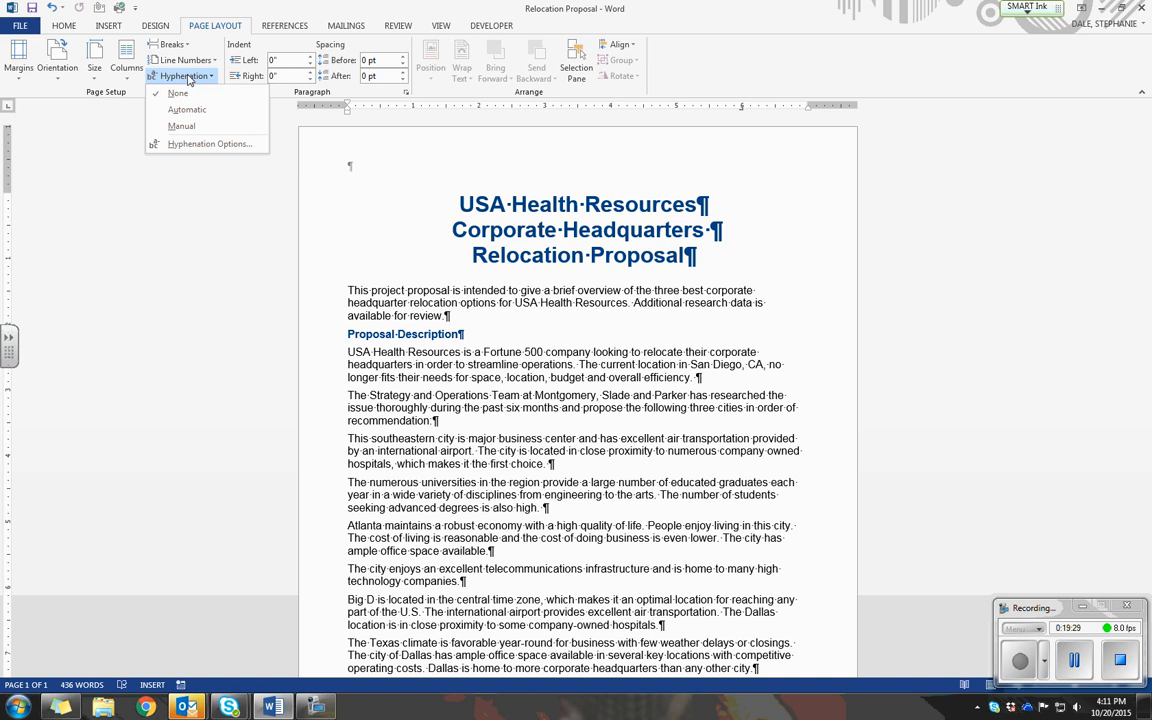
pyautogui.click(228, 121)
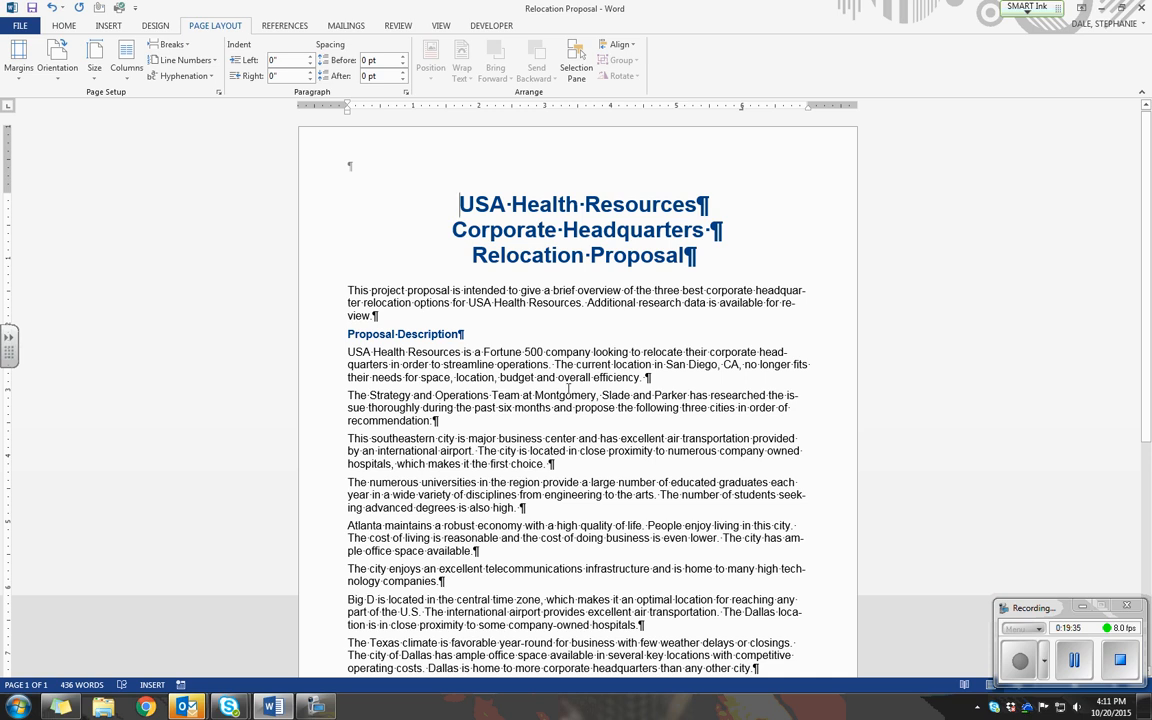
# Step: Examine the hyphenated line endings down the page, including the breaks in "technology" and "ample"
pyautogui.scroll(-3, 568, 388)
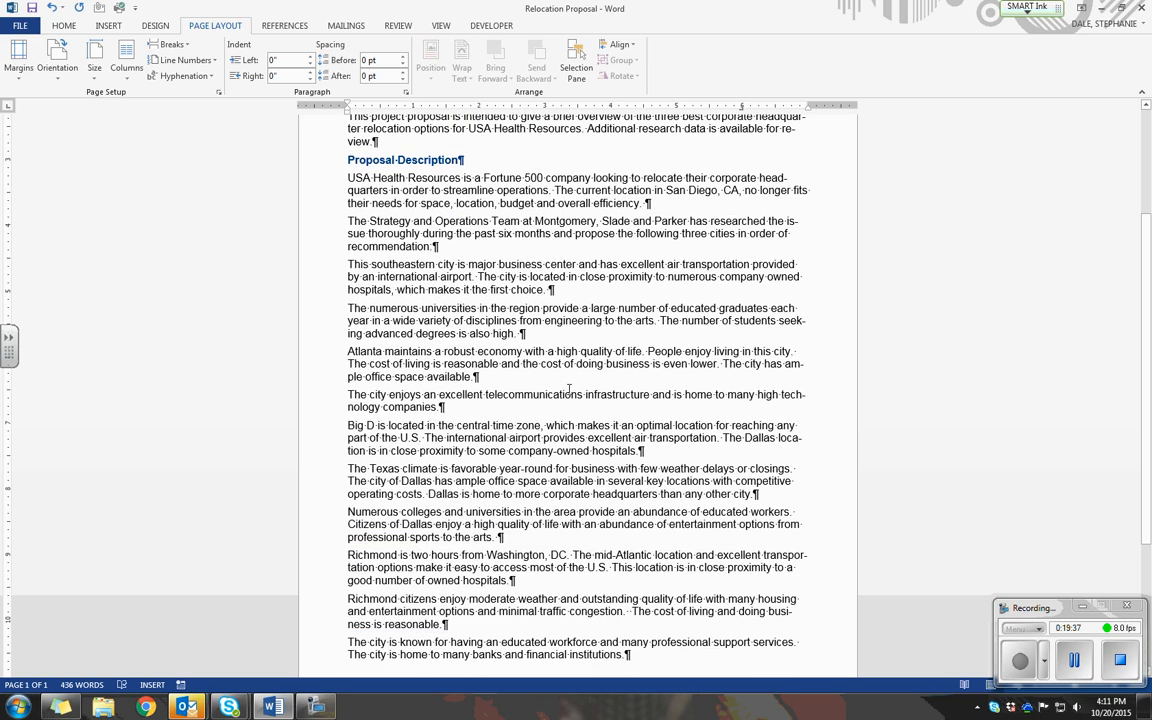
pyautogui.scroll(-2, 568, 388)
pyautogui.moveTo(784, 272); pyautogui.dragTo(809, 290)
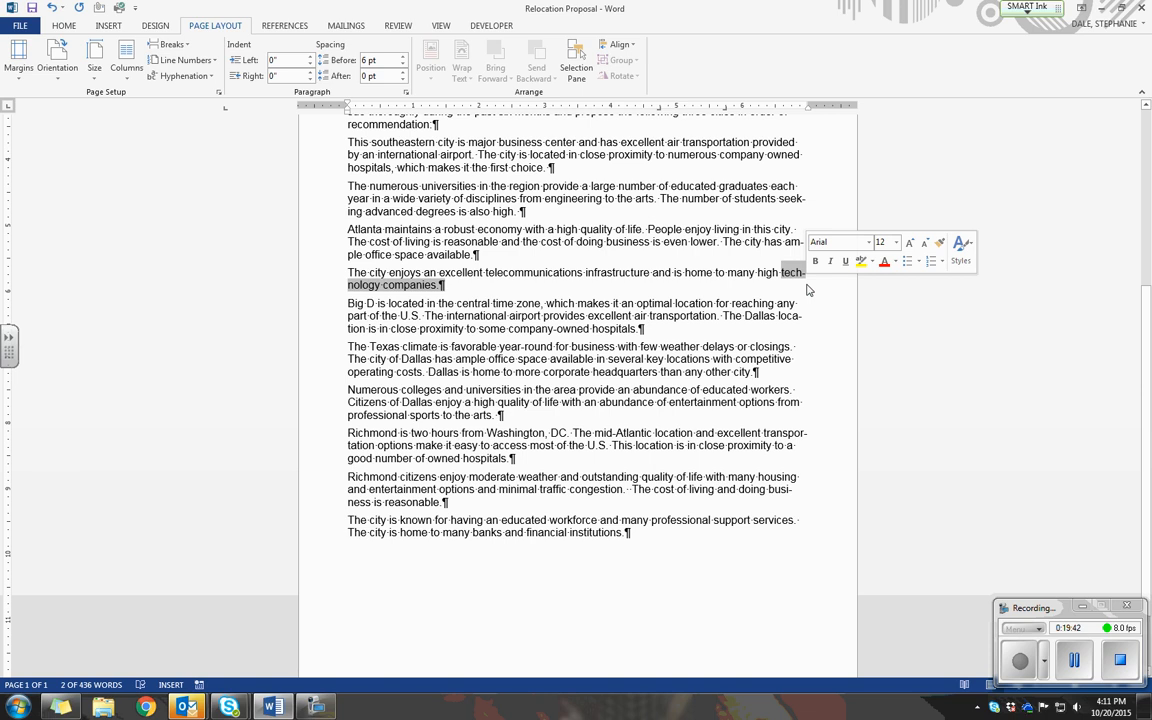
pyautogui.click(787, 241)
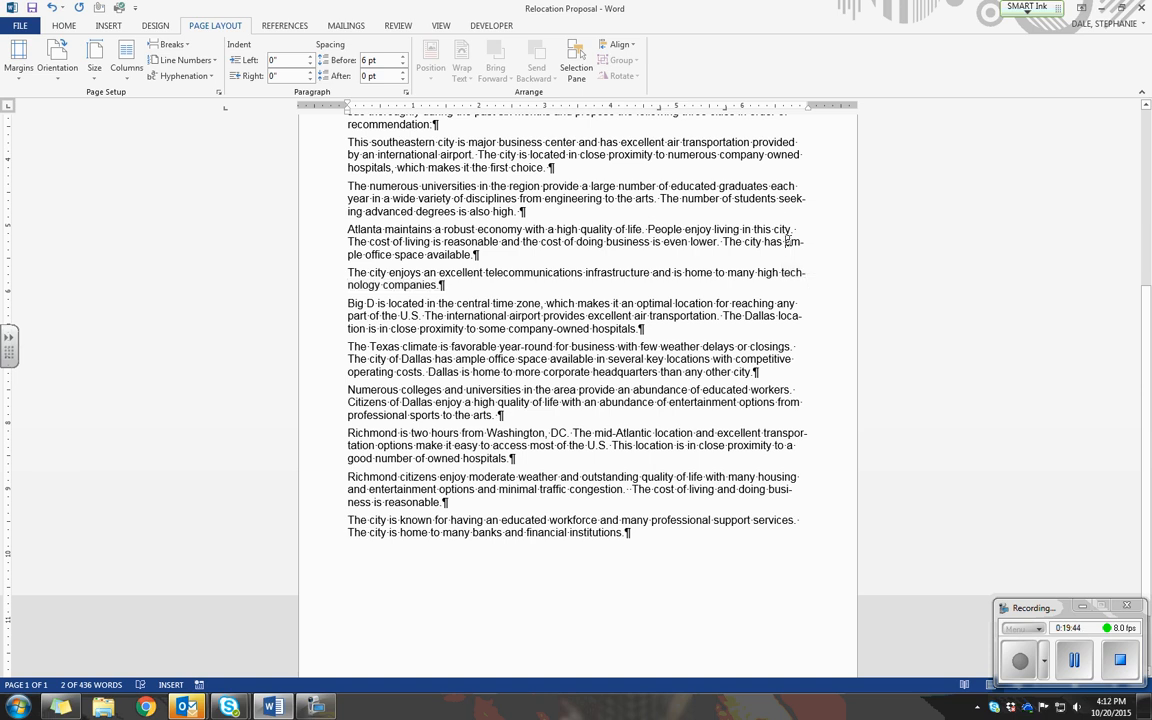
pyautogui.moveTo(792, 244); pyautogui.dragTo(800, 257)
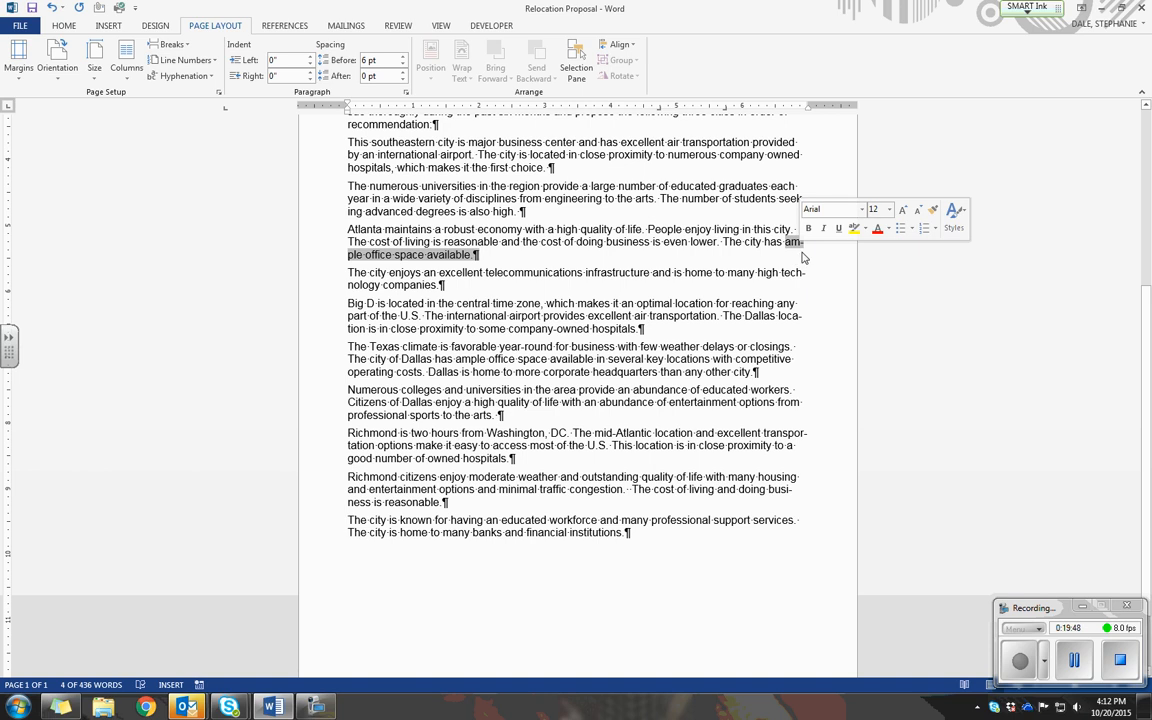
pyautogui.scroll(-2, 799, 260)
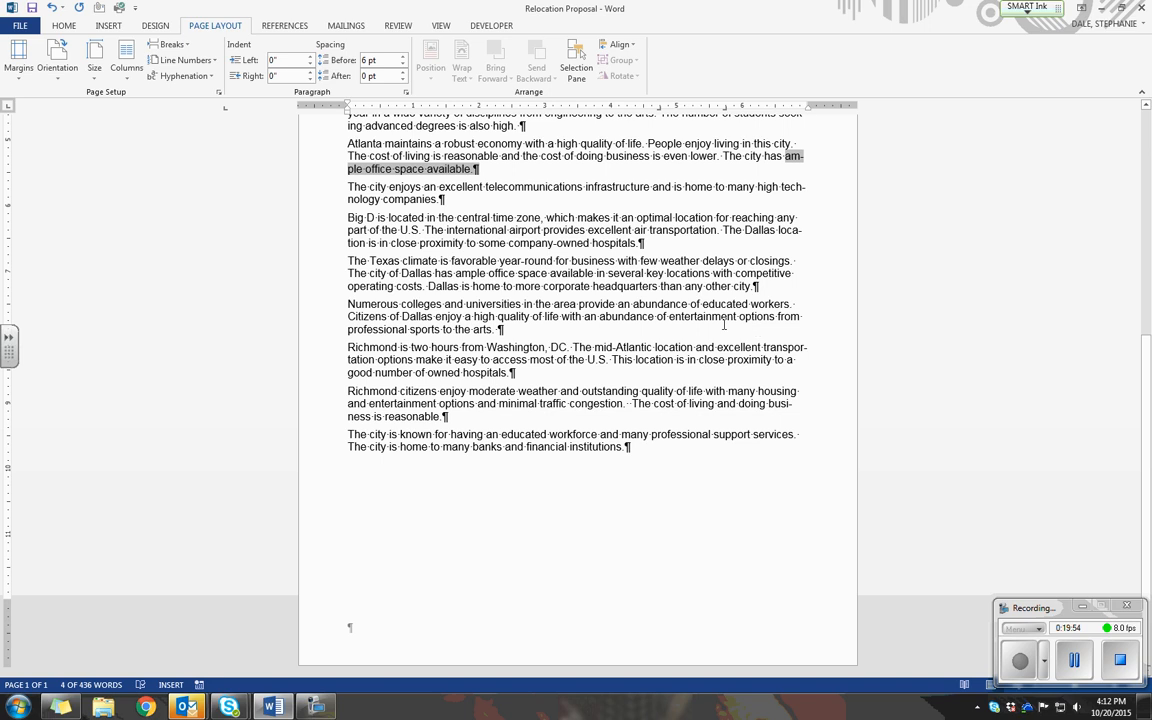
pyautogui.scroll(9, 758, 330)
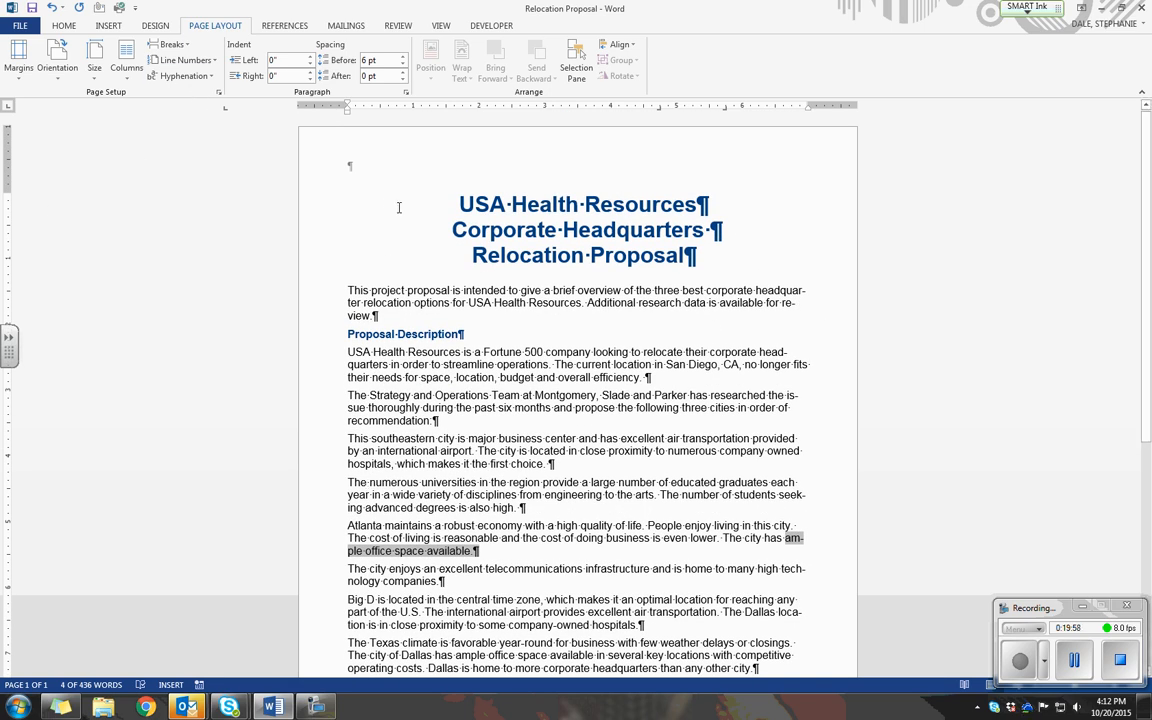
# Step: Try to run manual hyphenation from the start of the title while automatic hyphenation is on
pyautogui.click(459, 204)
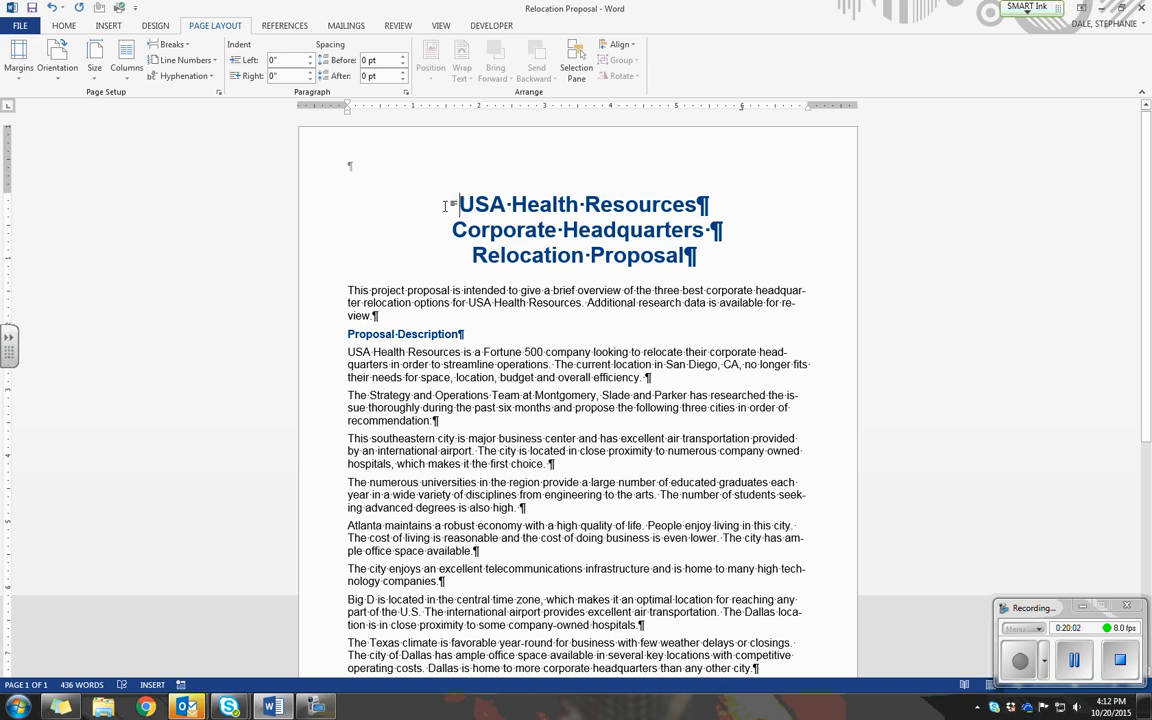
pyautogui.click(186, 76)
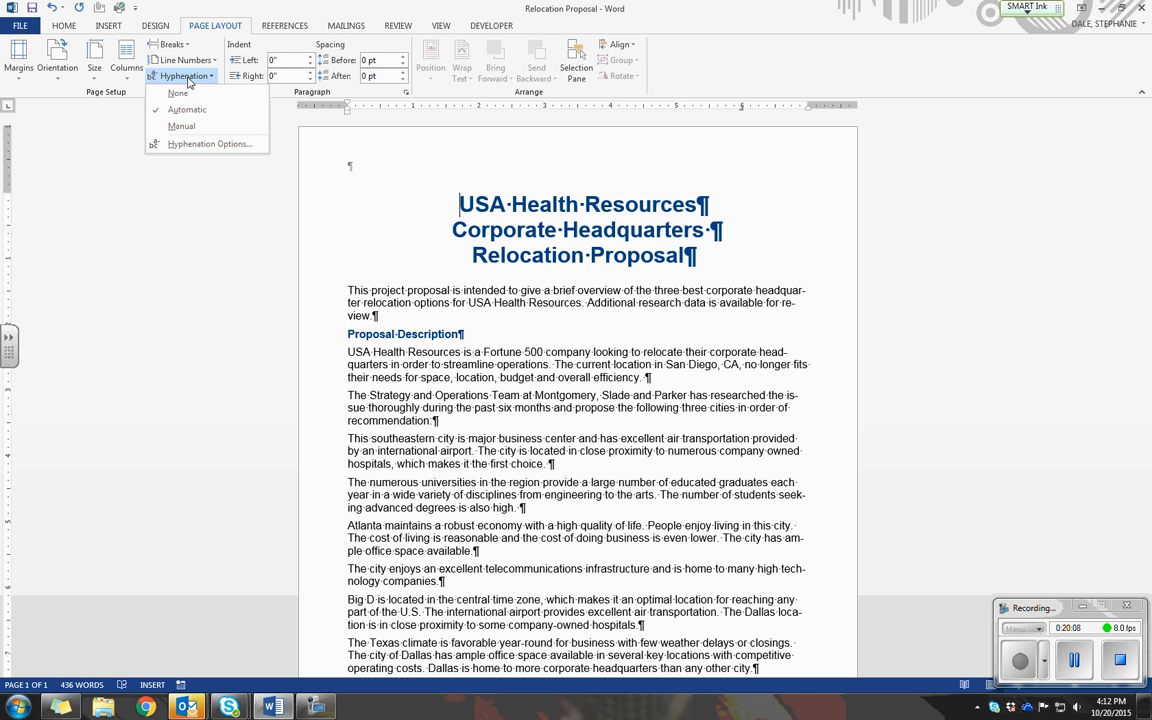
pyautogui.click(200, 126)
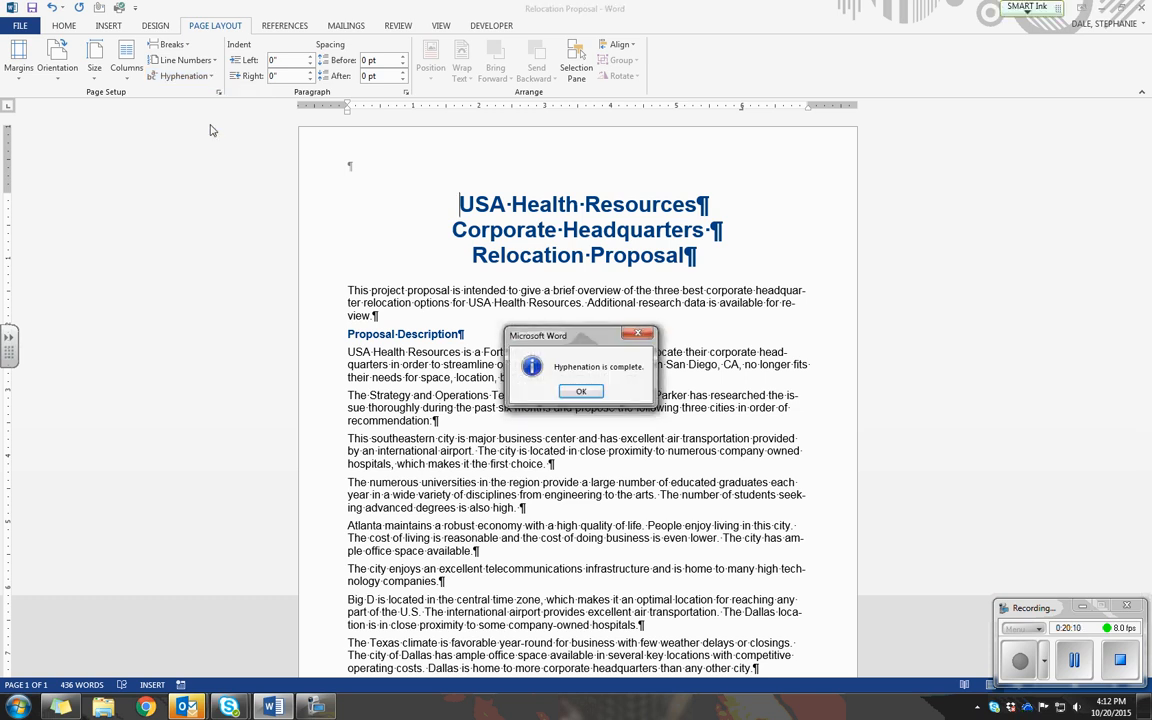
pyautogui.click(583, 392)
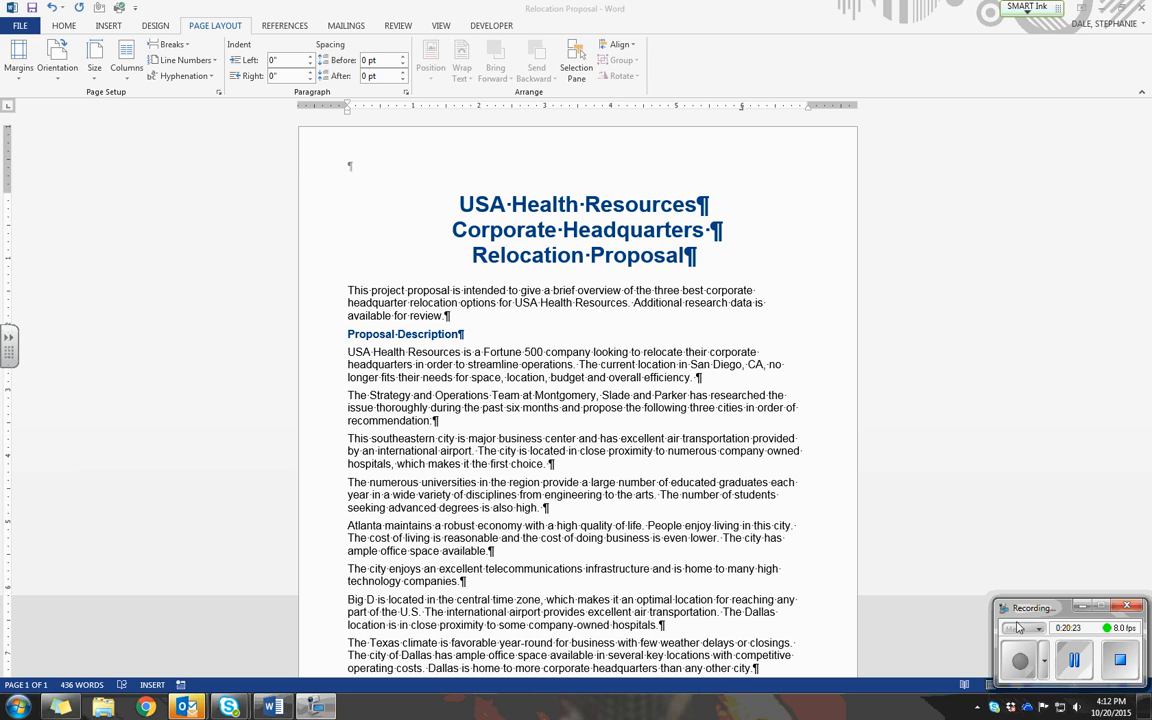
# Step: Run manual hyphenation, accepting the breaks in "headquarter" and "headquarters", declining "review" and "issue", and stopping at "seeking"
pyautogui.click(185, 76)
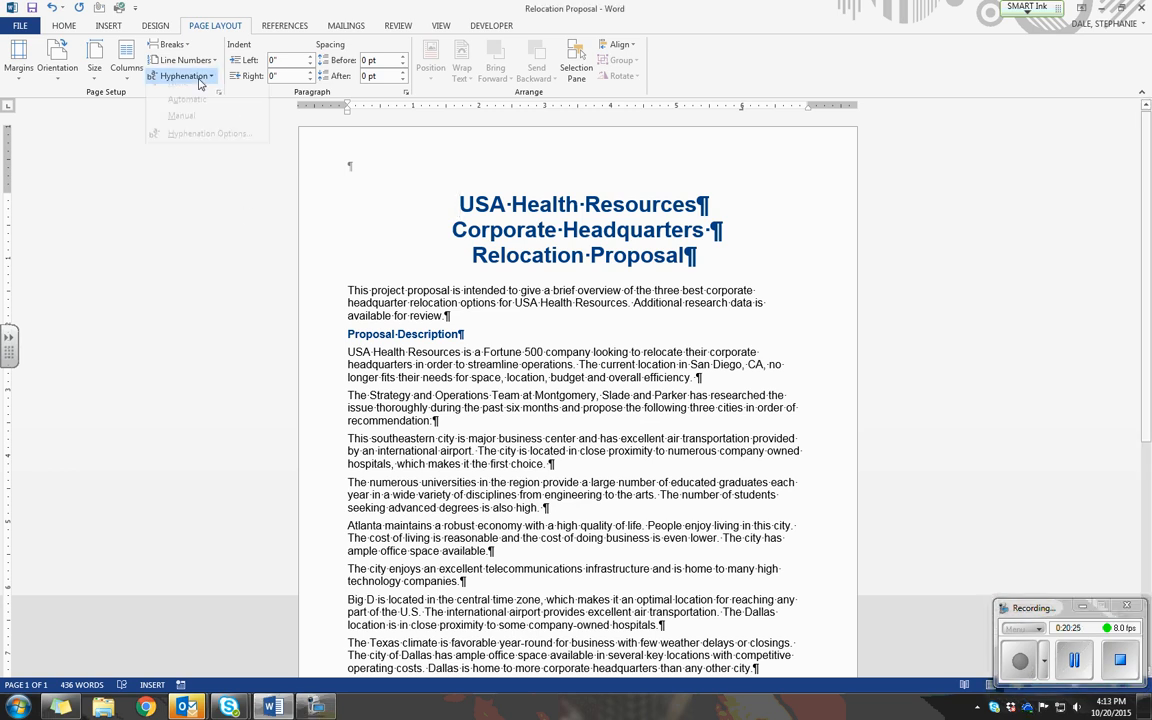
pyautogui.click(211, 128)
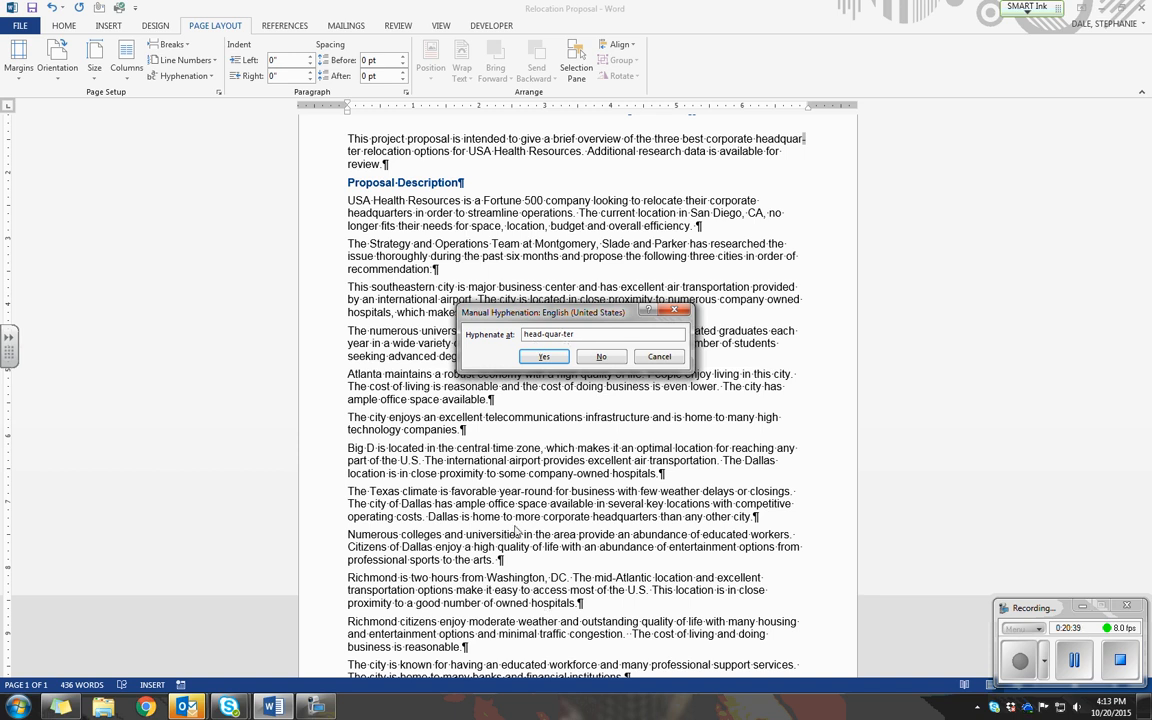
pyautogui.click(553, 362)
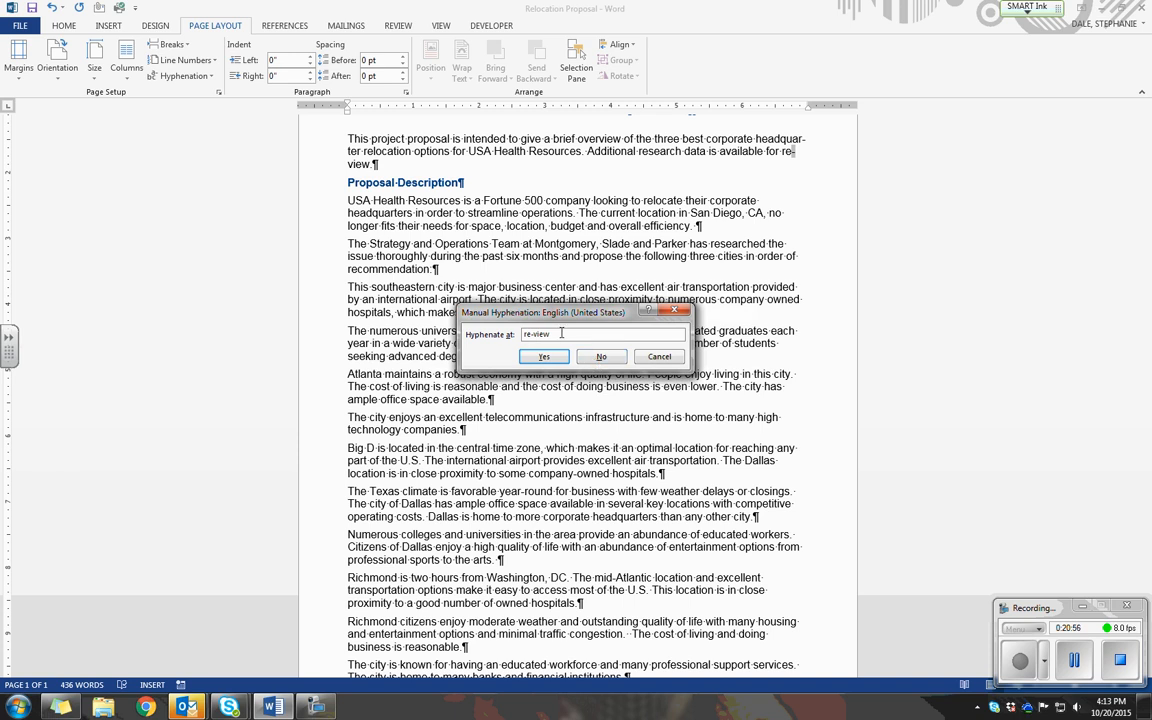
pyautogui.click(601, 357)
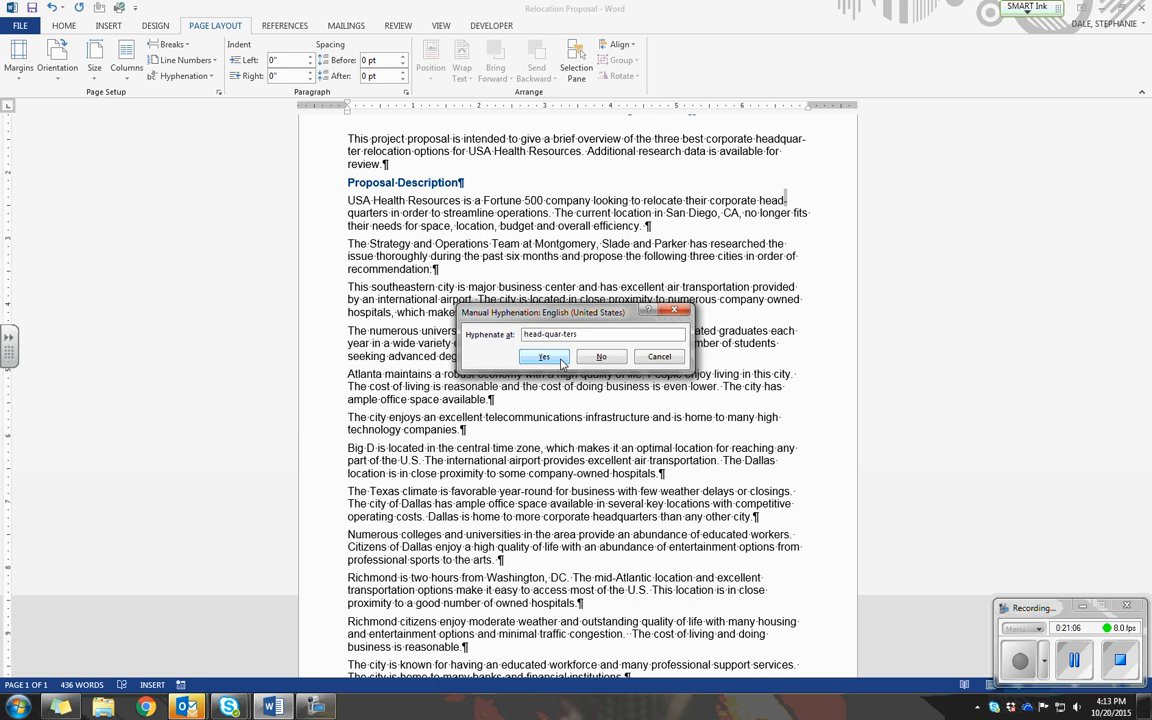
pyautogui.click(561, 364)
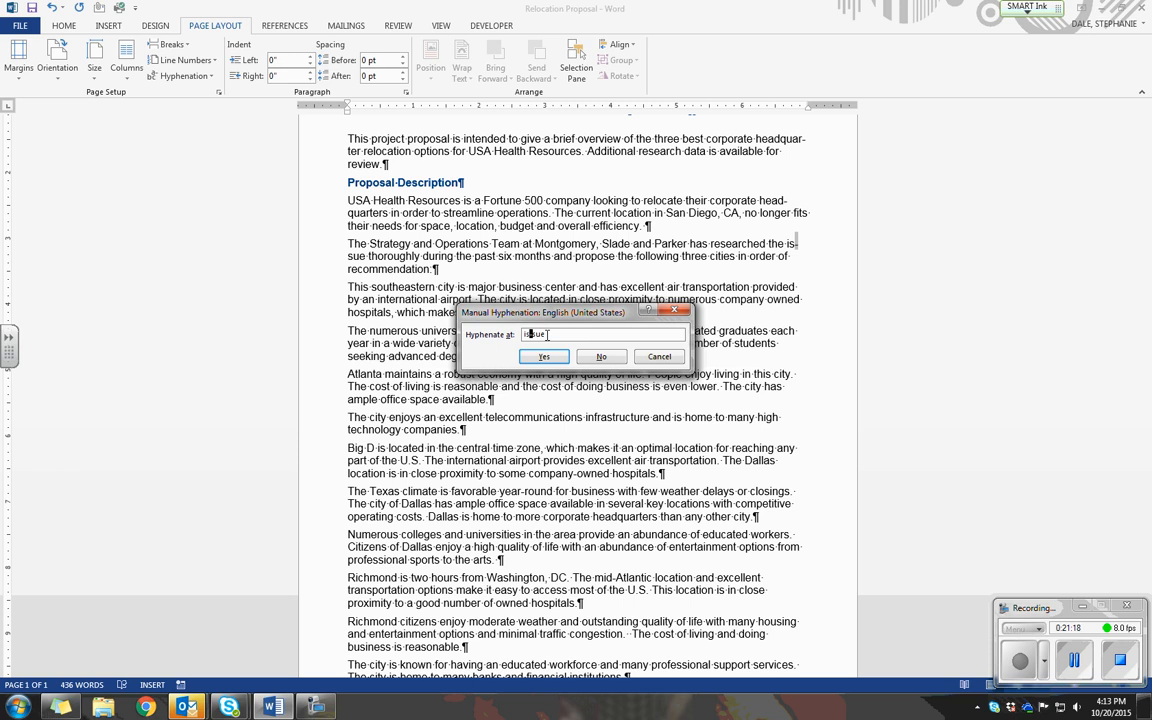
pyautogui.click(608, 361)
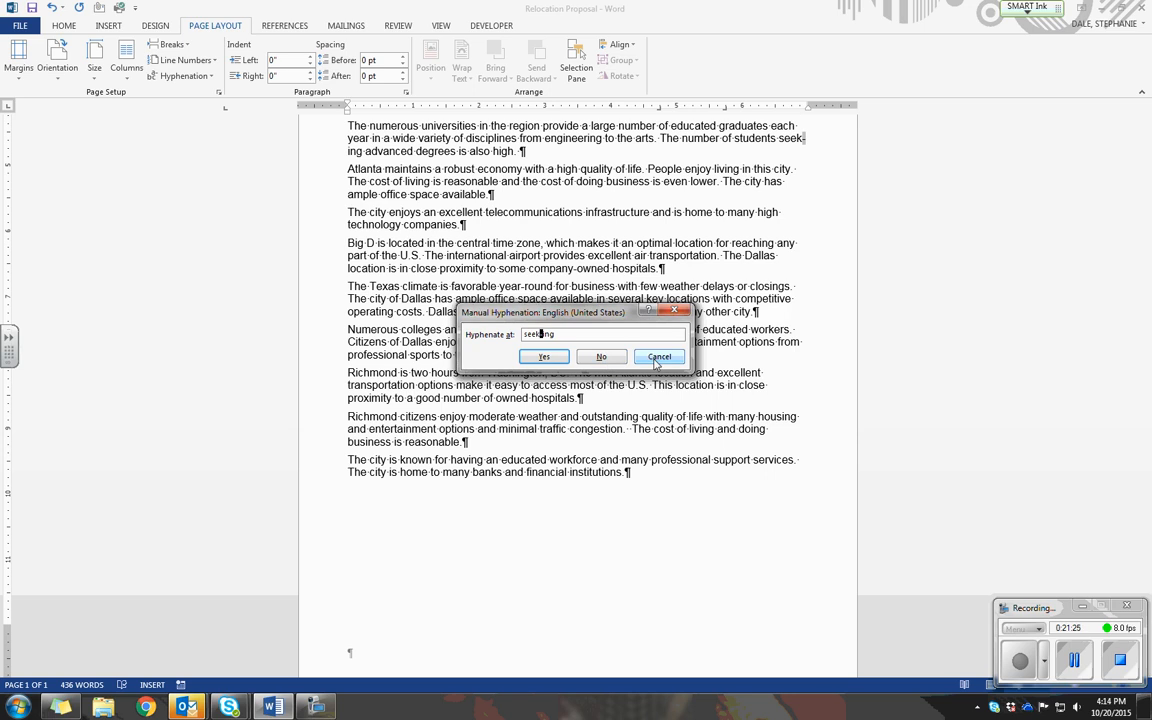
pyautogui.click(657, 360)
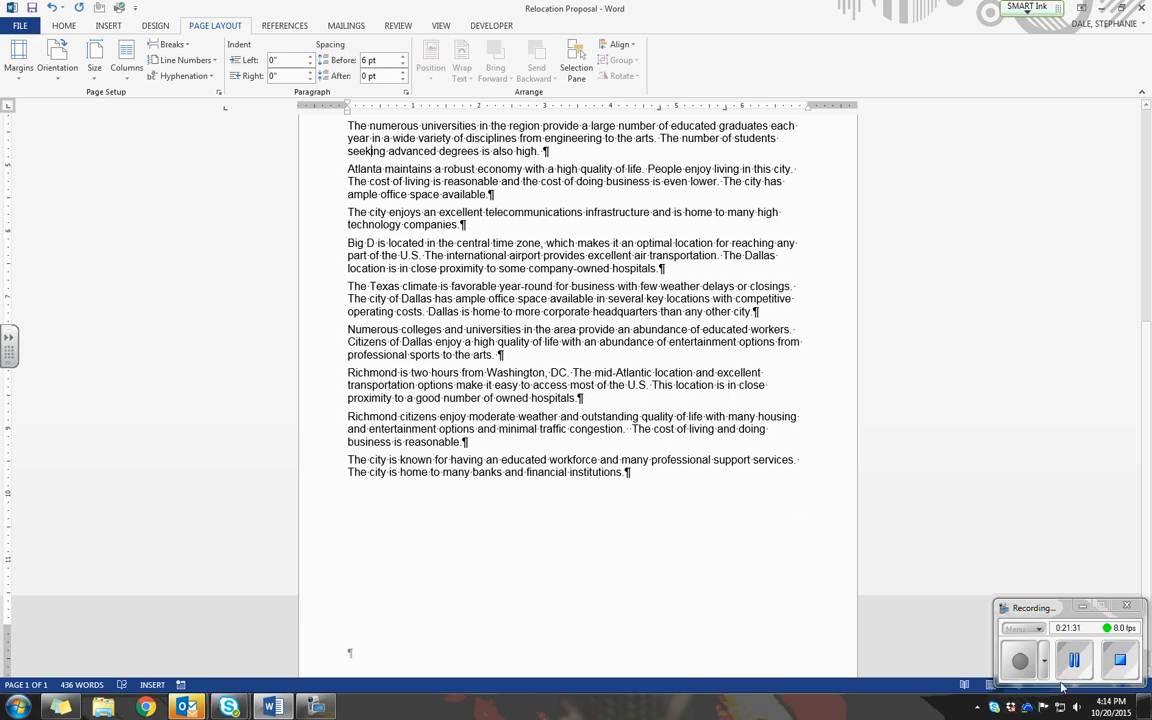
# Step: Set hyphenation to None from the start of the title and save the document
pyautogui.scroll(6, 416, 413)
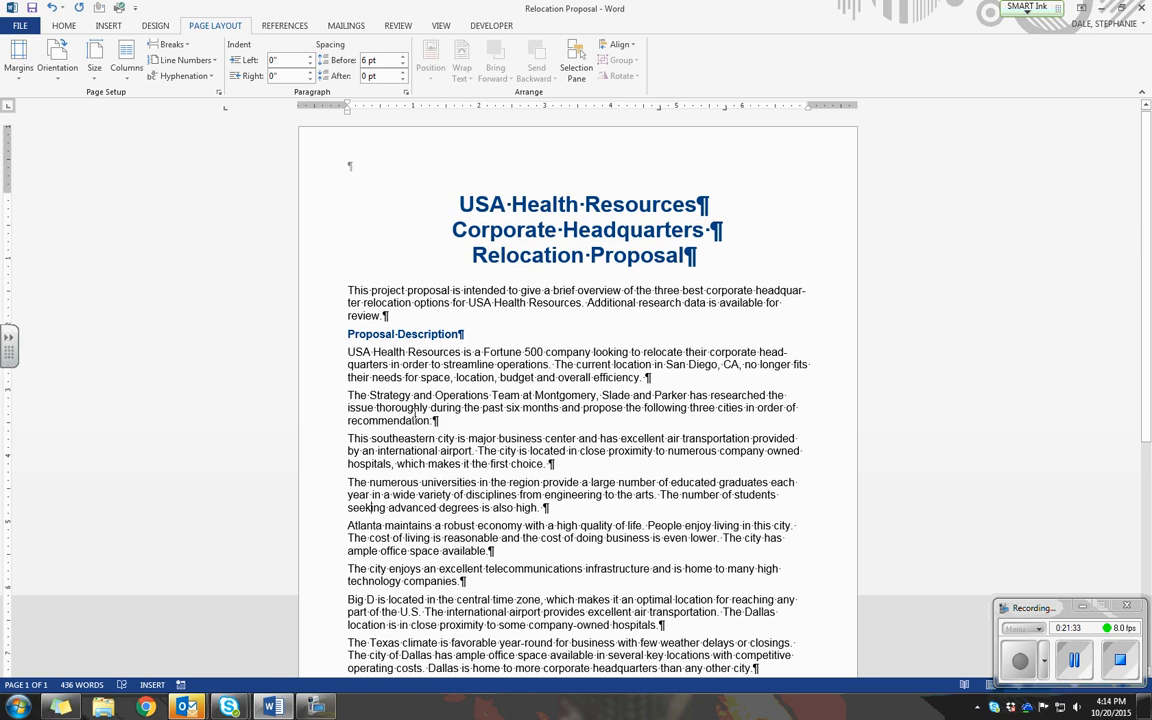
pyautogui.click(458, 203)
pyautogui.click(167, 80)
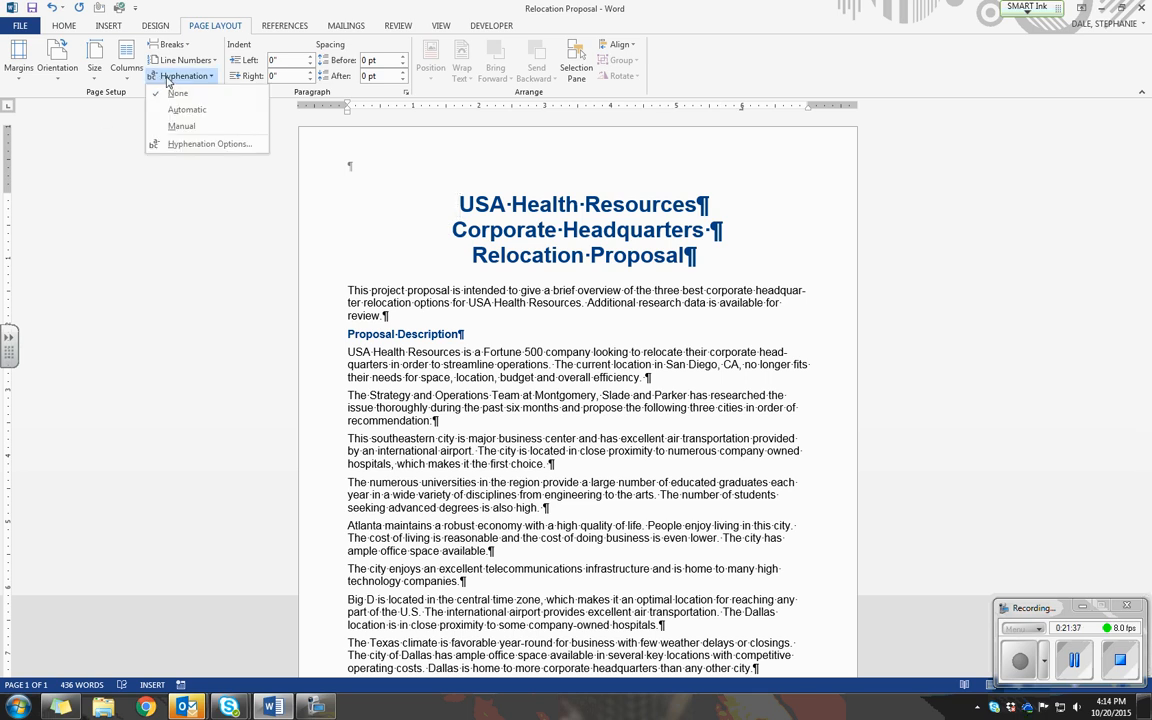
pyautogui.click(214, 96)
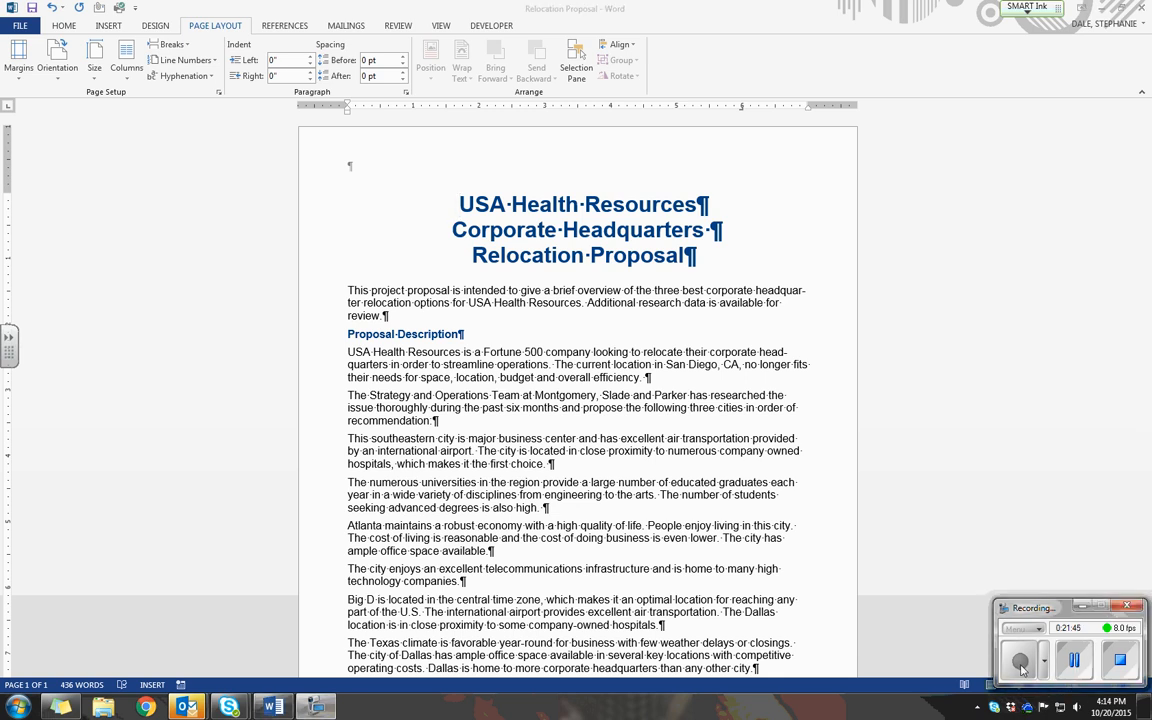
pyautogui.click(31, 12)
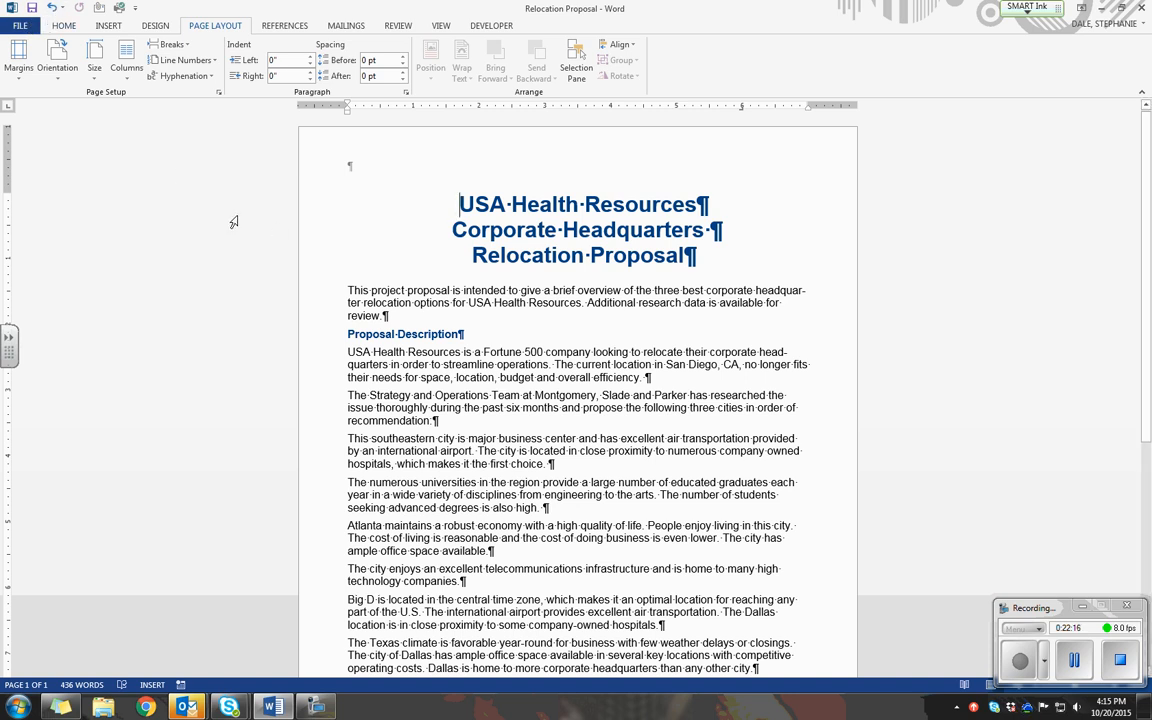
# Step: Add continuous line numbers to the document with the insertion point before the title
pyautogui.click(205, 198)
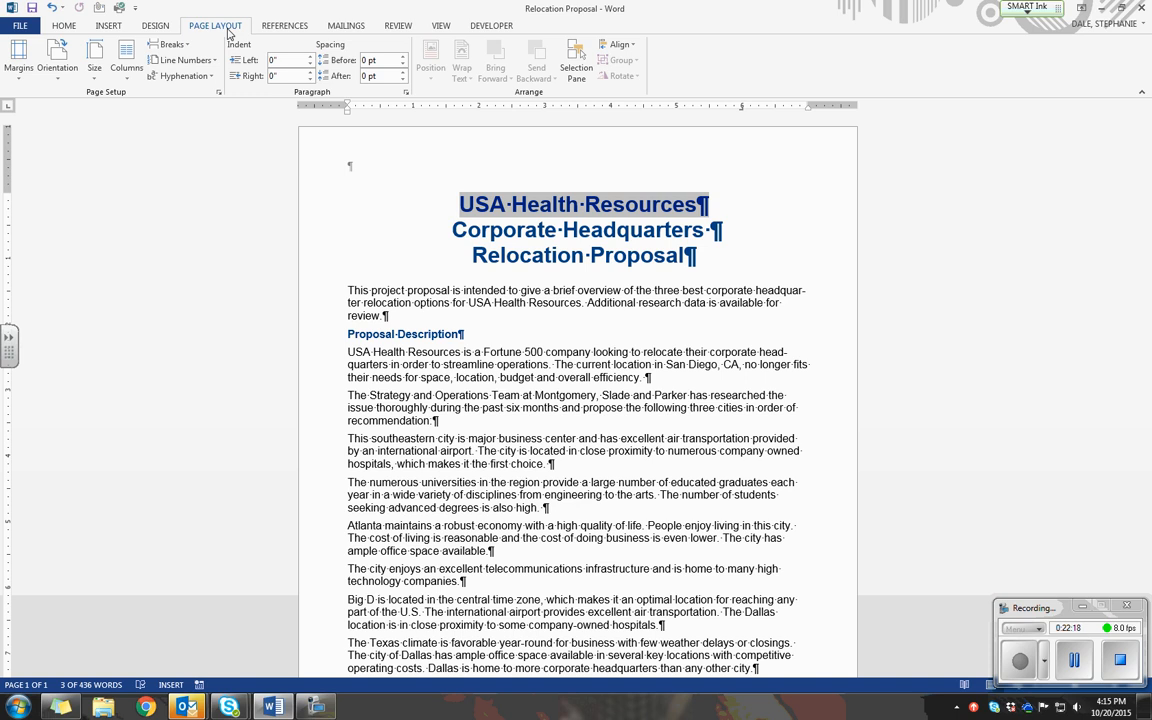
pyautogui.click(460, 203)
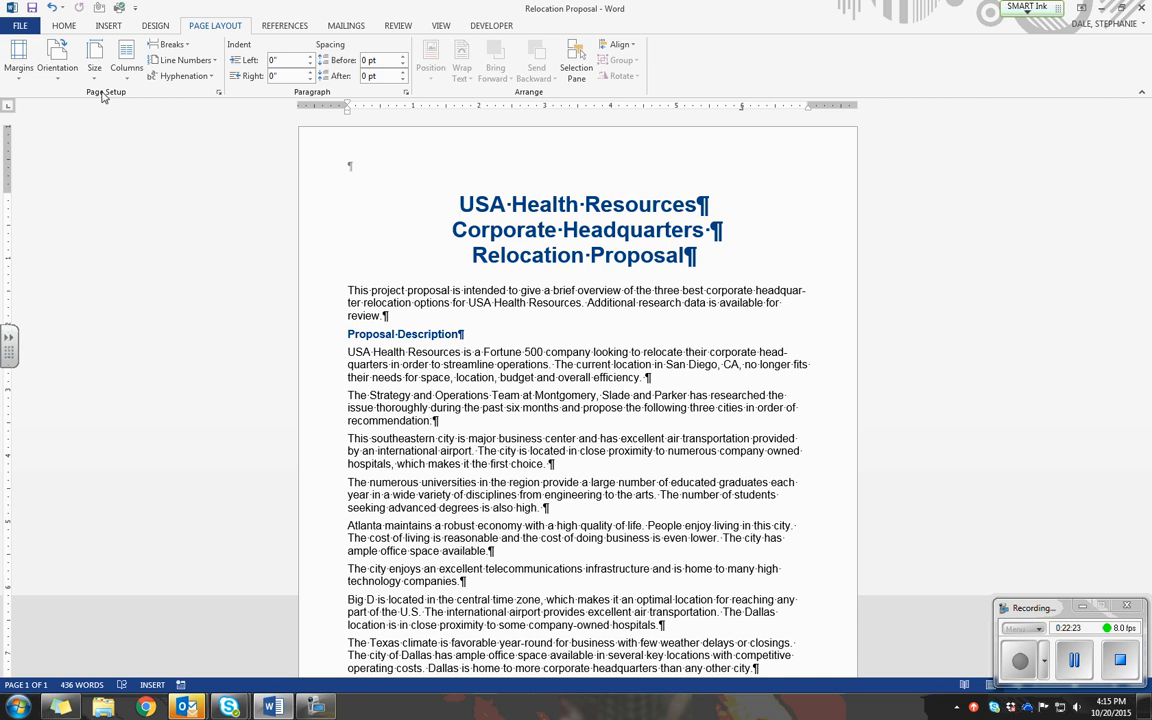
pyautogui.click(211, 61)
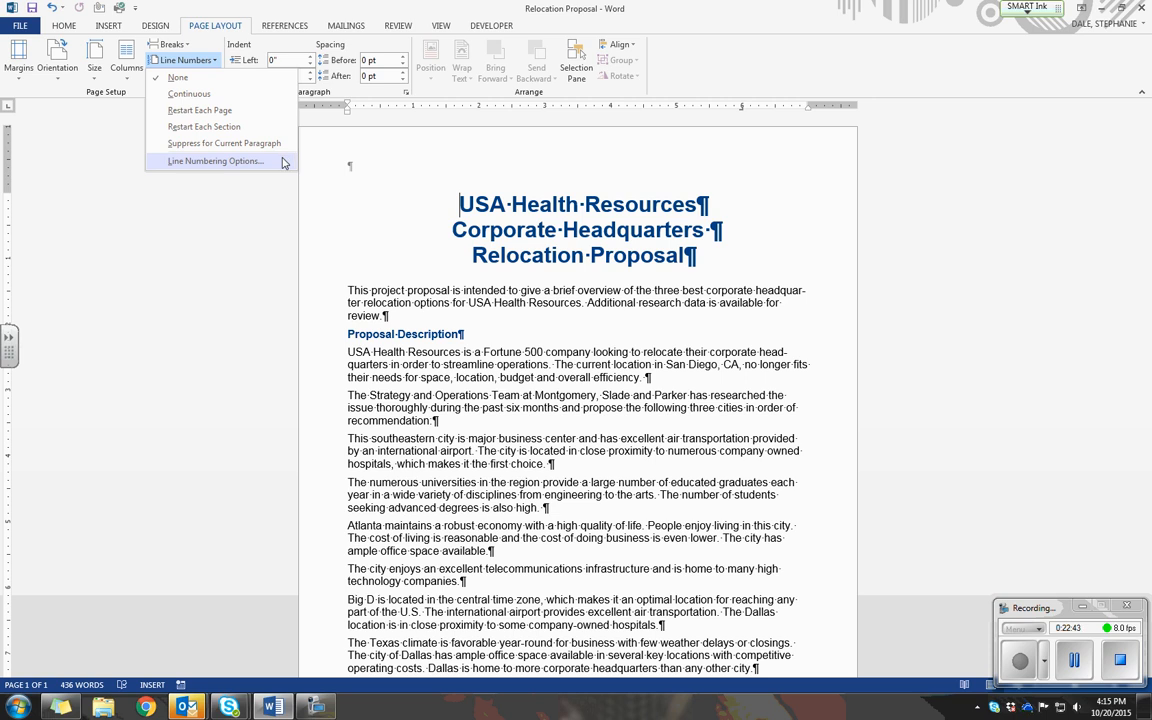
pyautogui.click(248, 96)
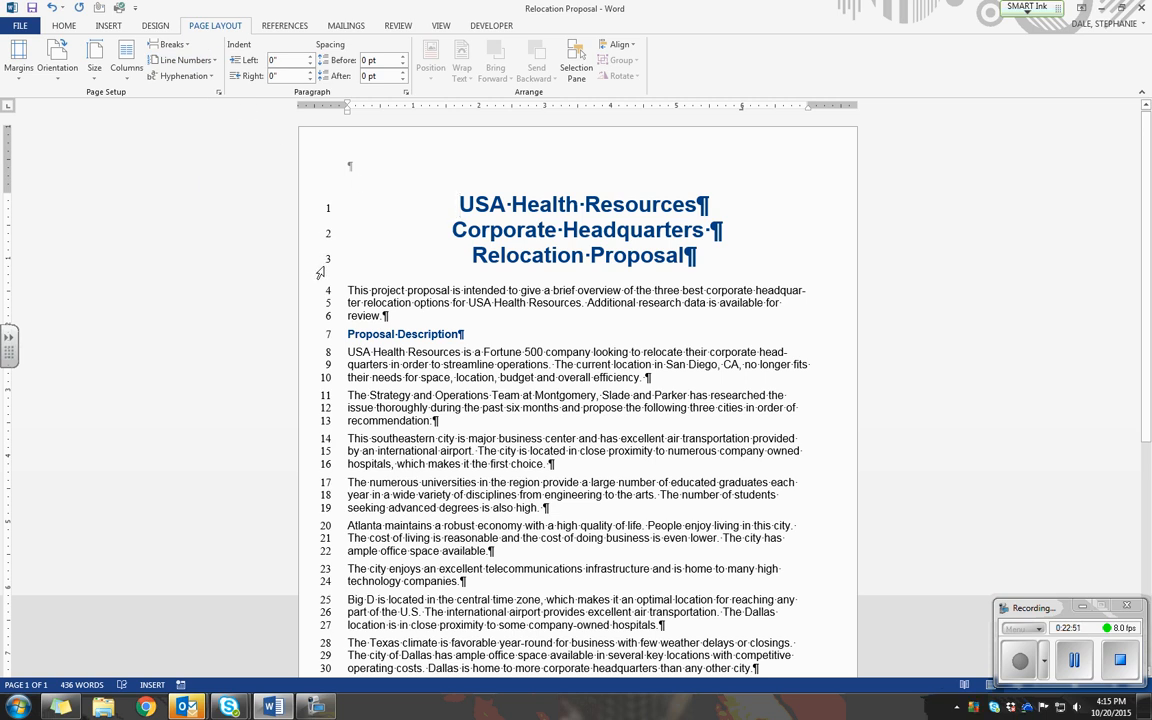
# Step: Review the line numbering through the document and use Go To to move the insertion point to line 25
pyautogui.scroll(-7, 292, 367)
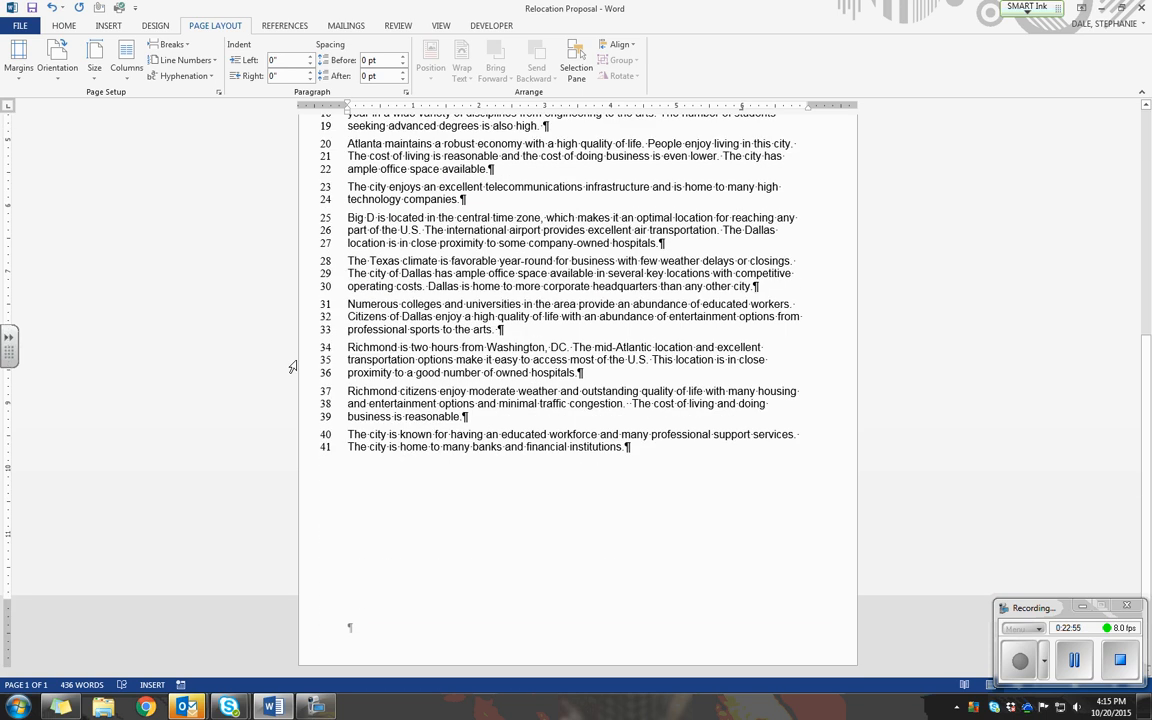
pyautogui.scroll(8, 292, 367)
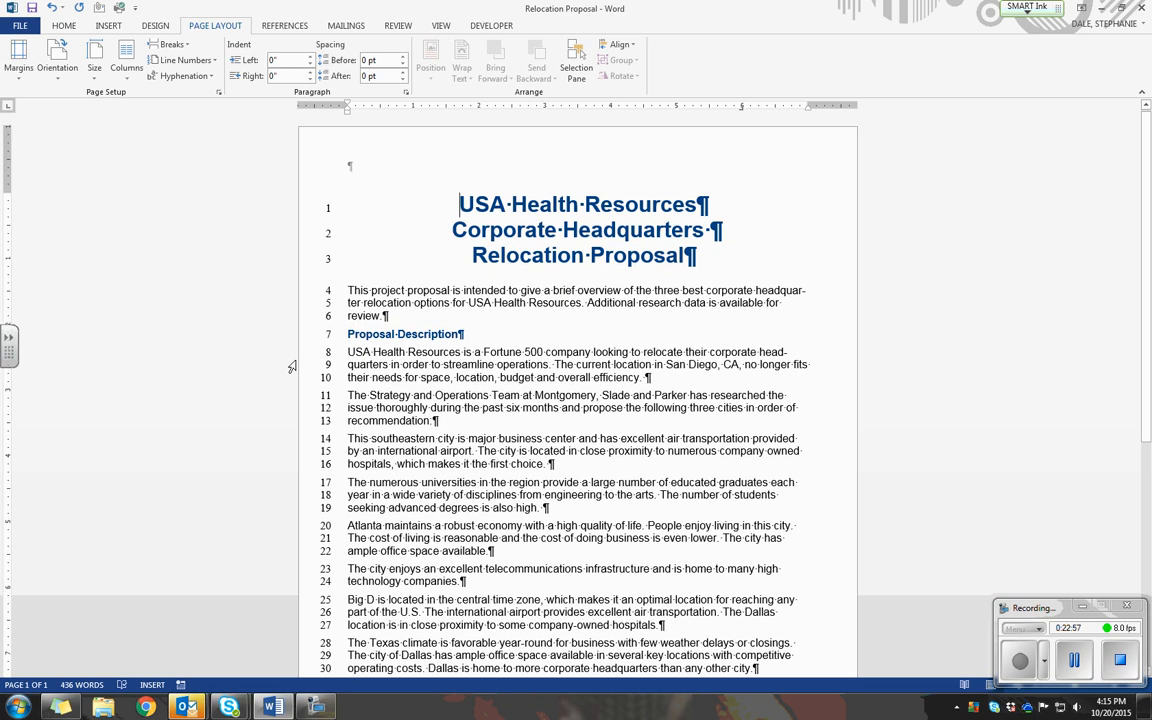
pyautogui.scroll(-7, 292, 367)
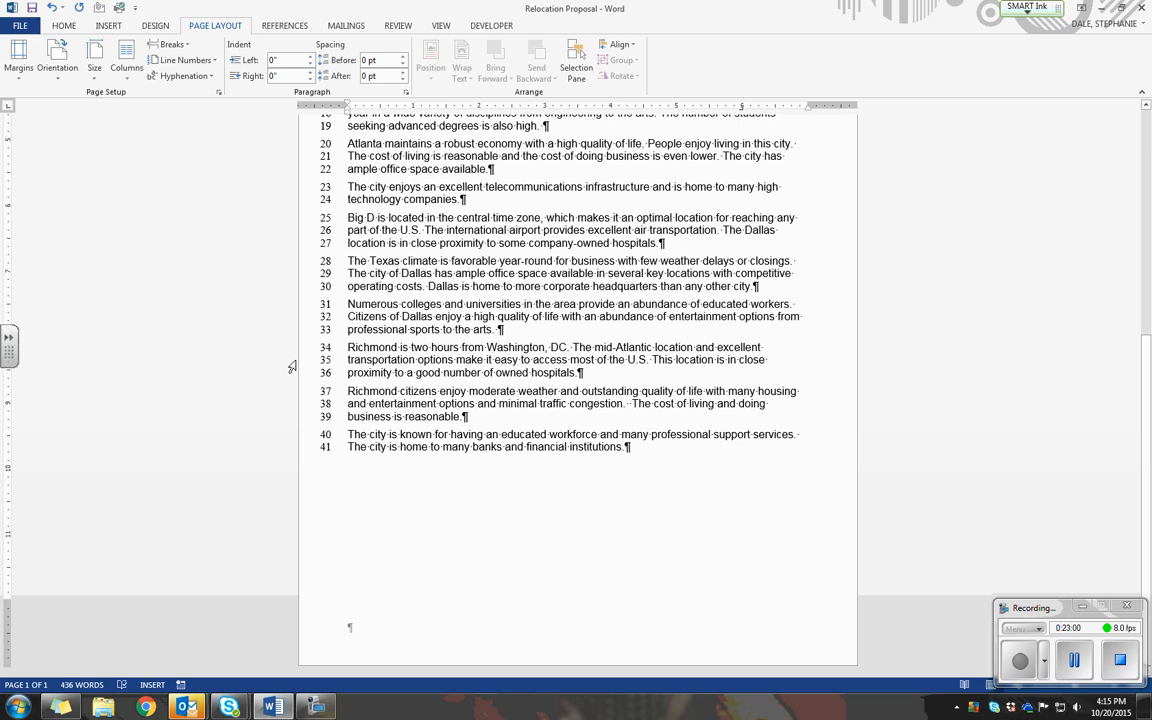
pyautogui.scroll(8, 292, 367)
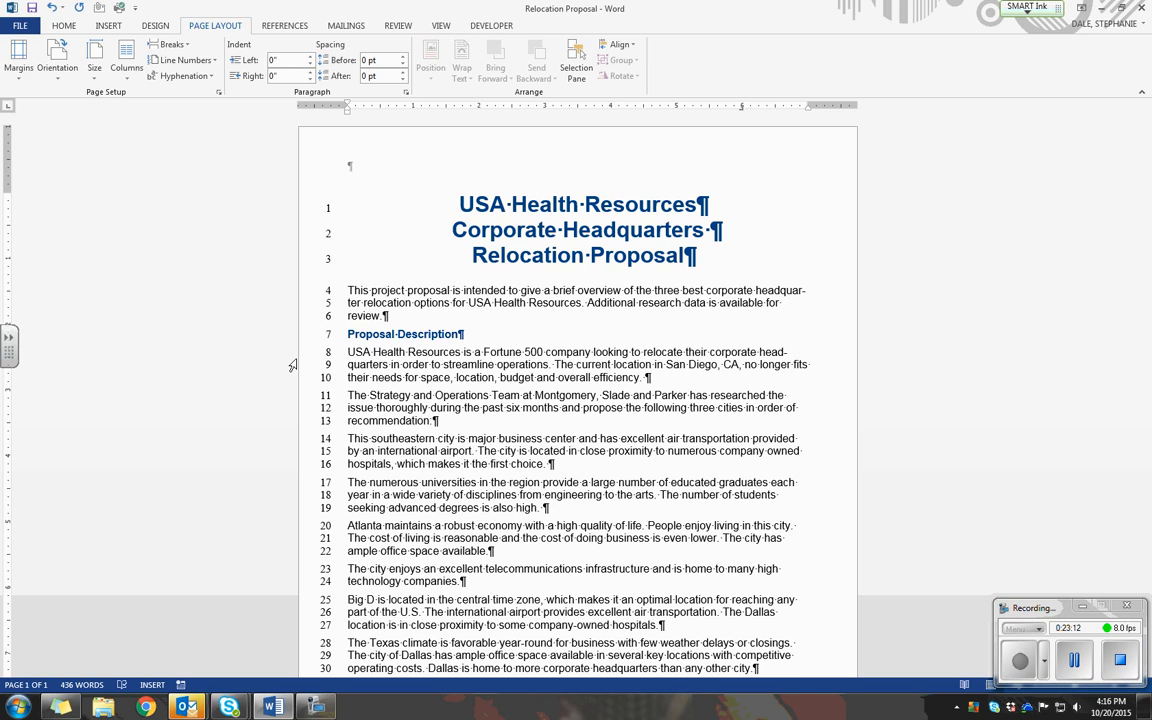
pyautogui.hotkey('ctrl', 'g')
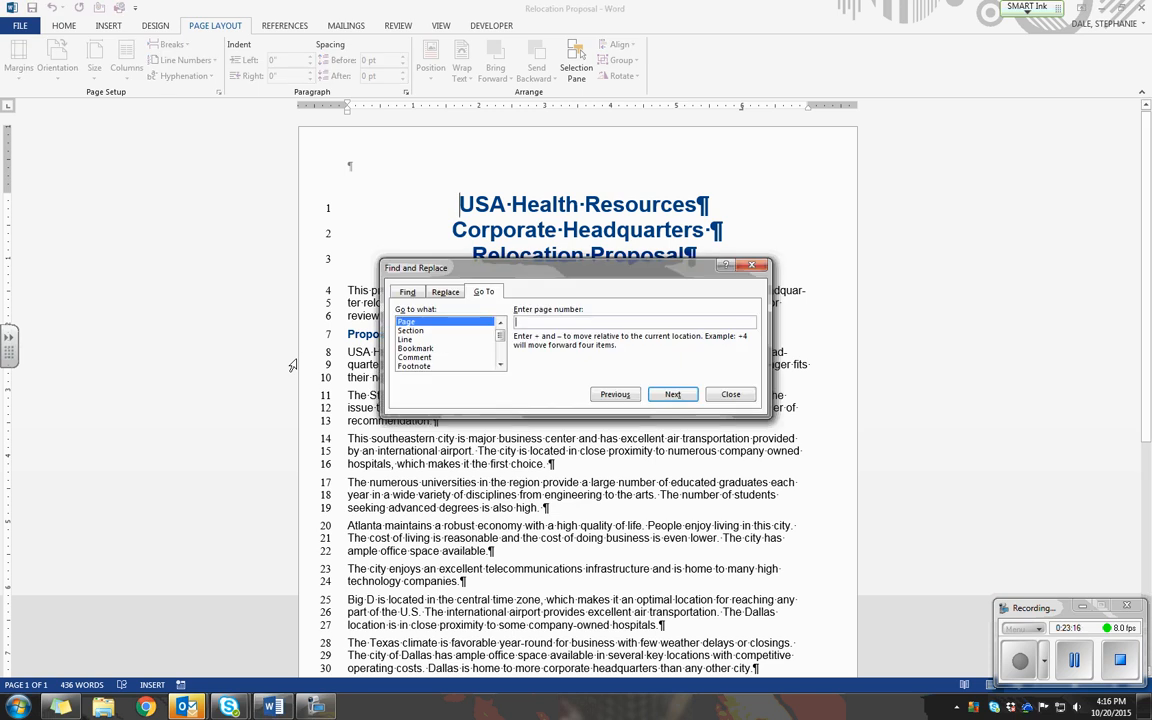
pyautogui.click(430, 339)
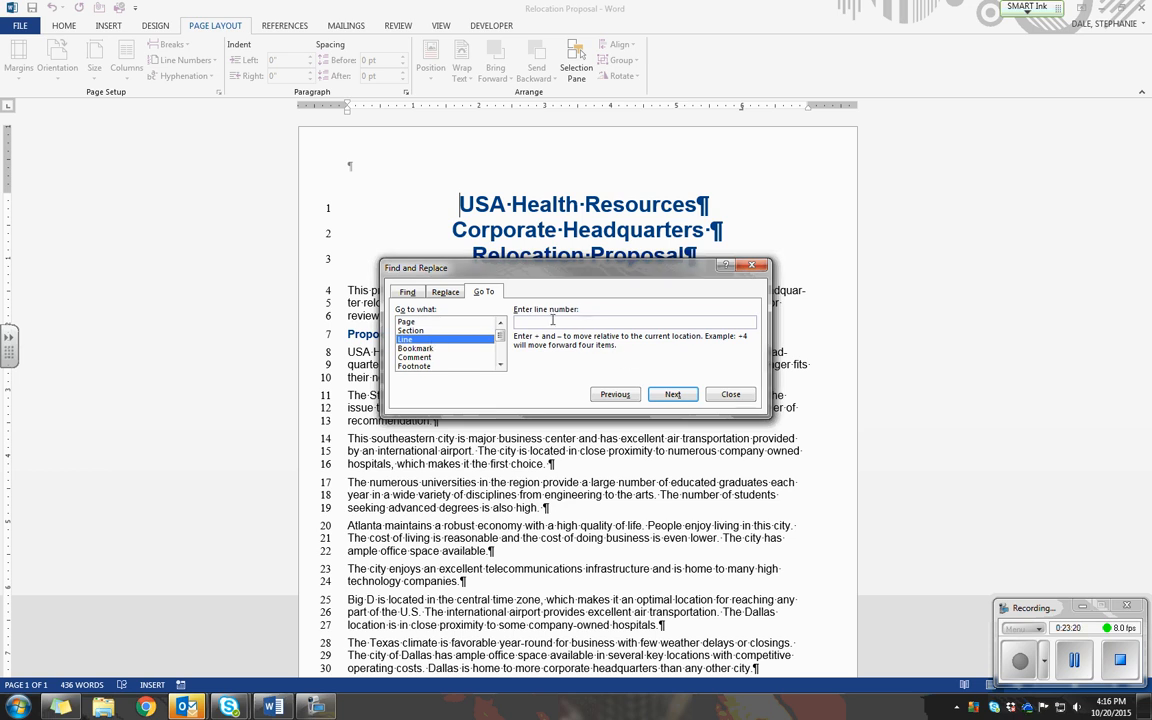
pyautogui.write('25')
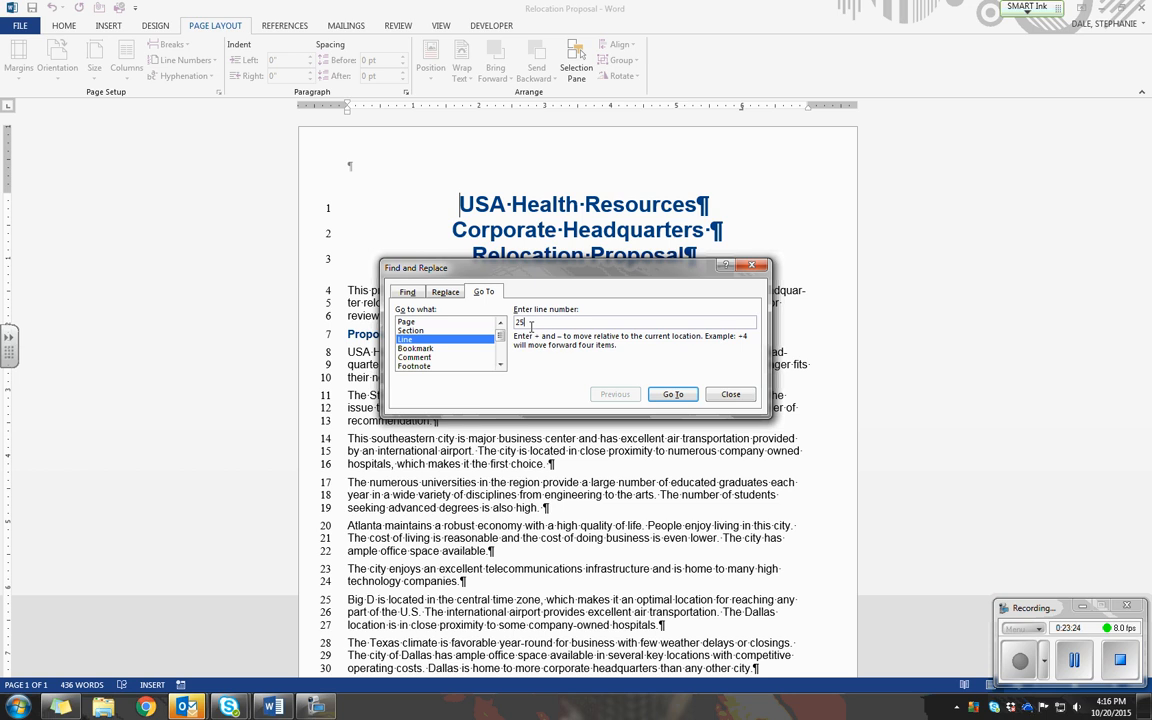
pyautogui.click(679, 396)
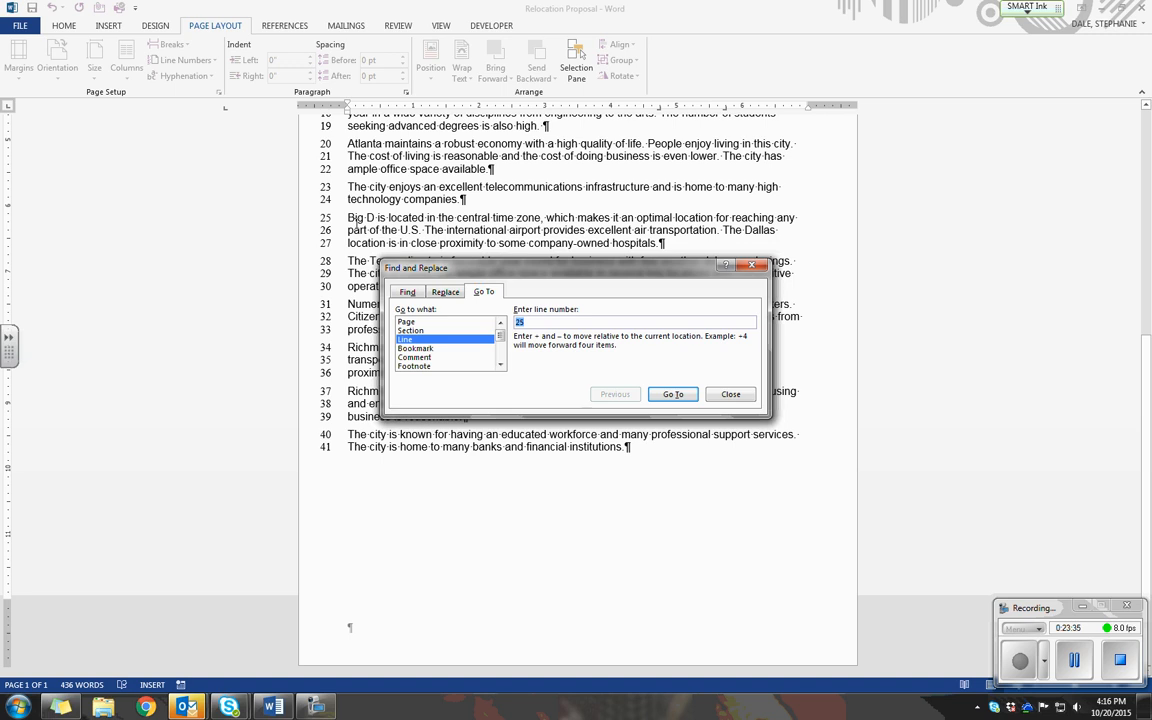
pyautogui.click(731, 394)
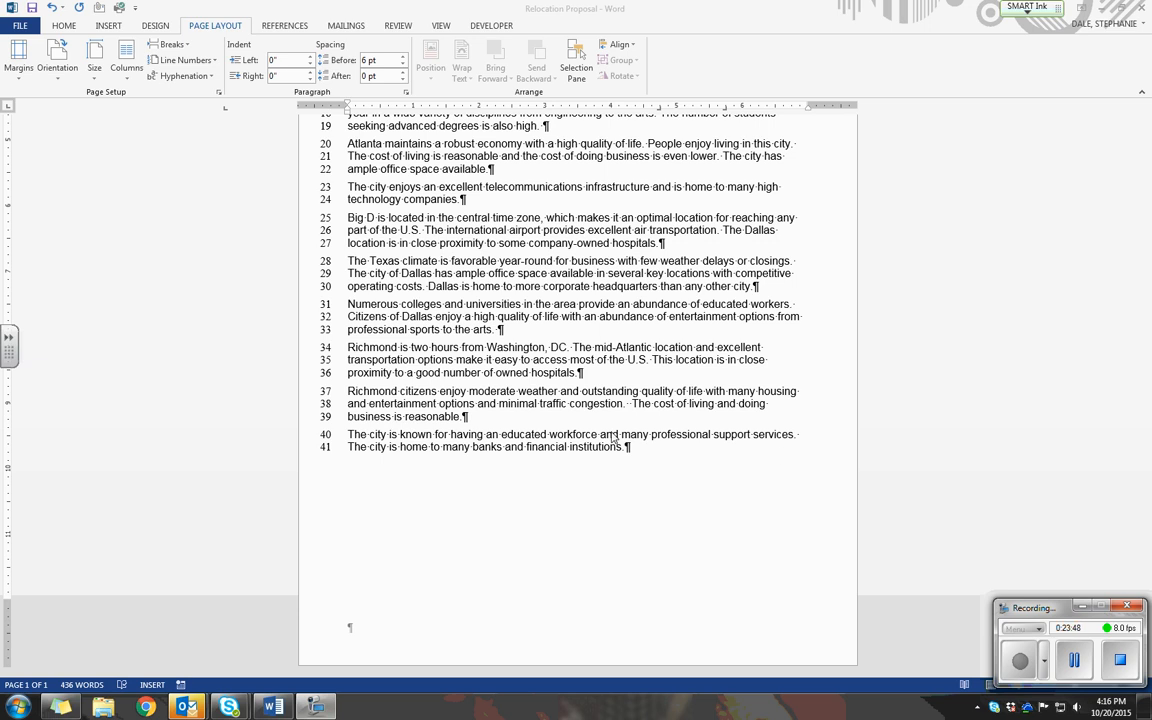
# Step: Remove the line numbers from the document by setting line numbering to None
pyautogui.click(184, 62)
pyautogui.click(178, 77)
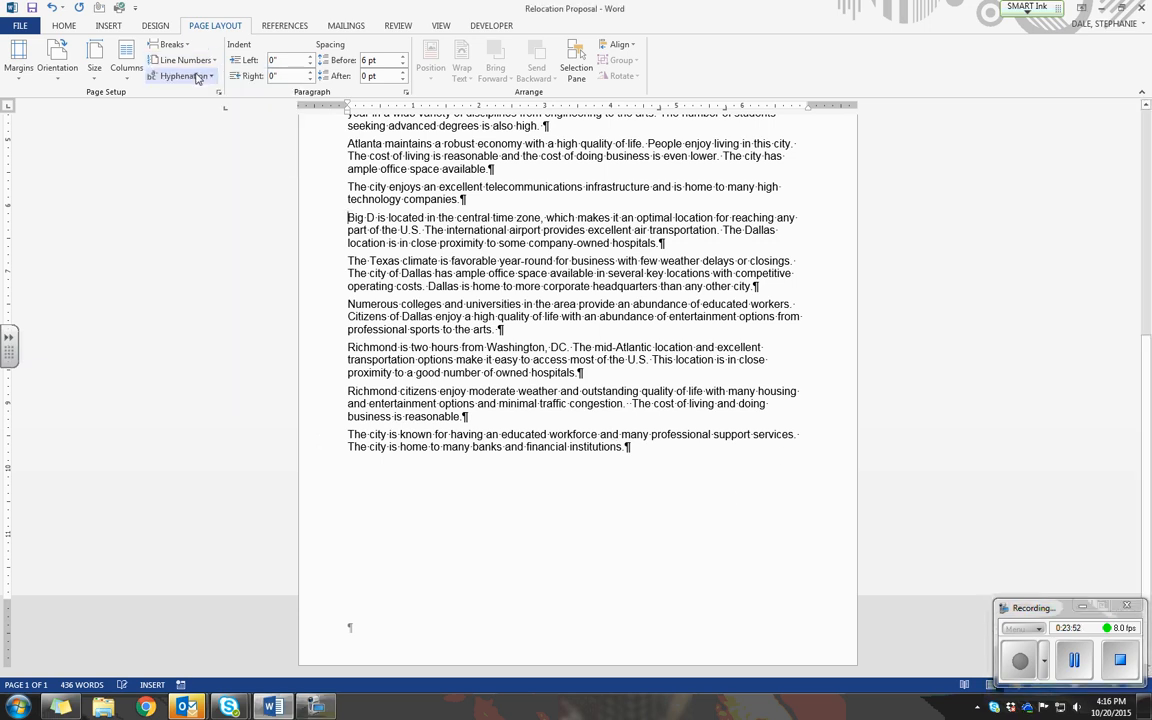
pyautogui.scroll(8, 369, 293)
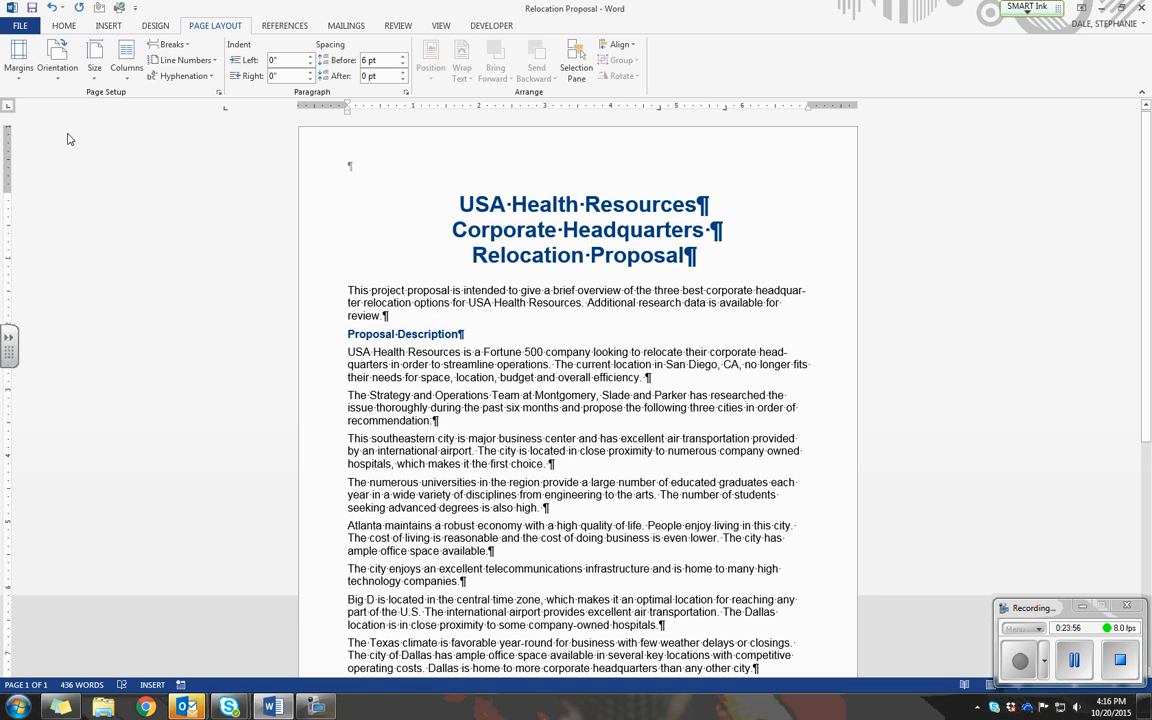
# Step: Save the Relocation Proposal document and close it
pyautogui.click(32, 8)
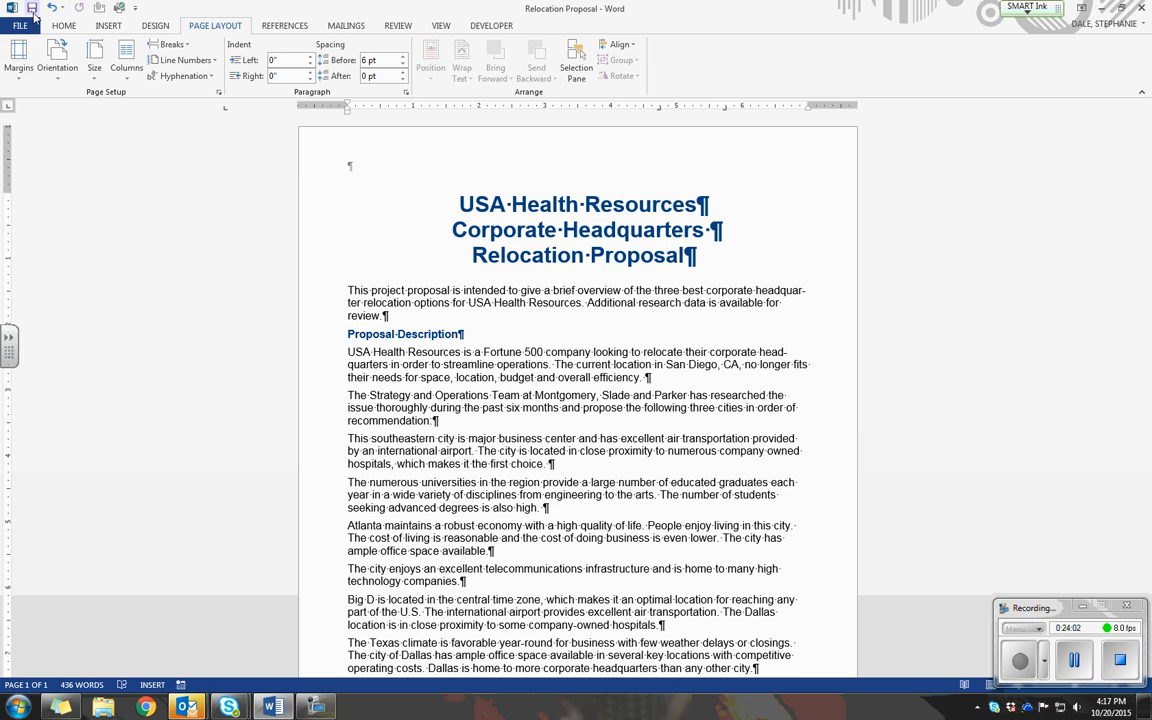
pyautogui.click(20, 25)
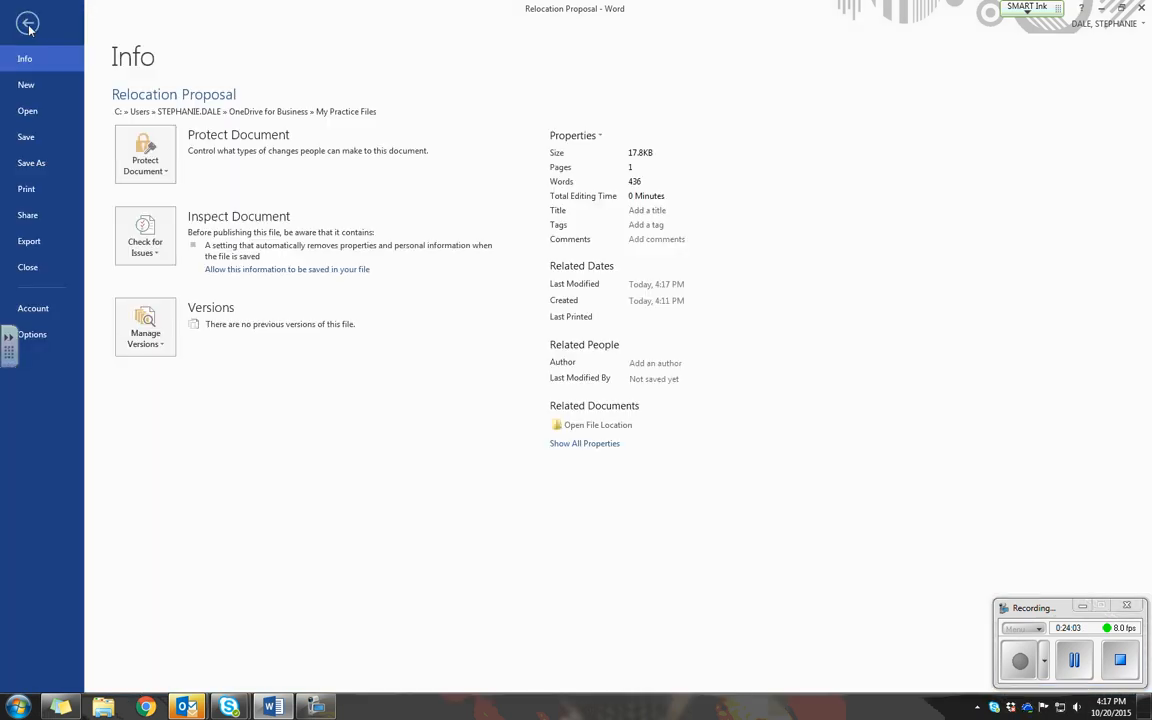
pyautogui.click(62, 270)
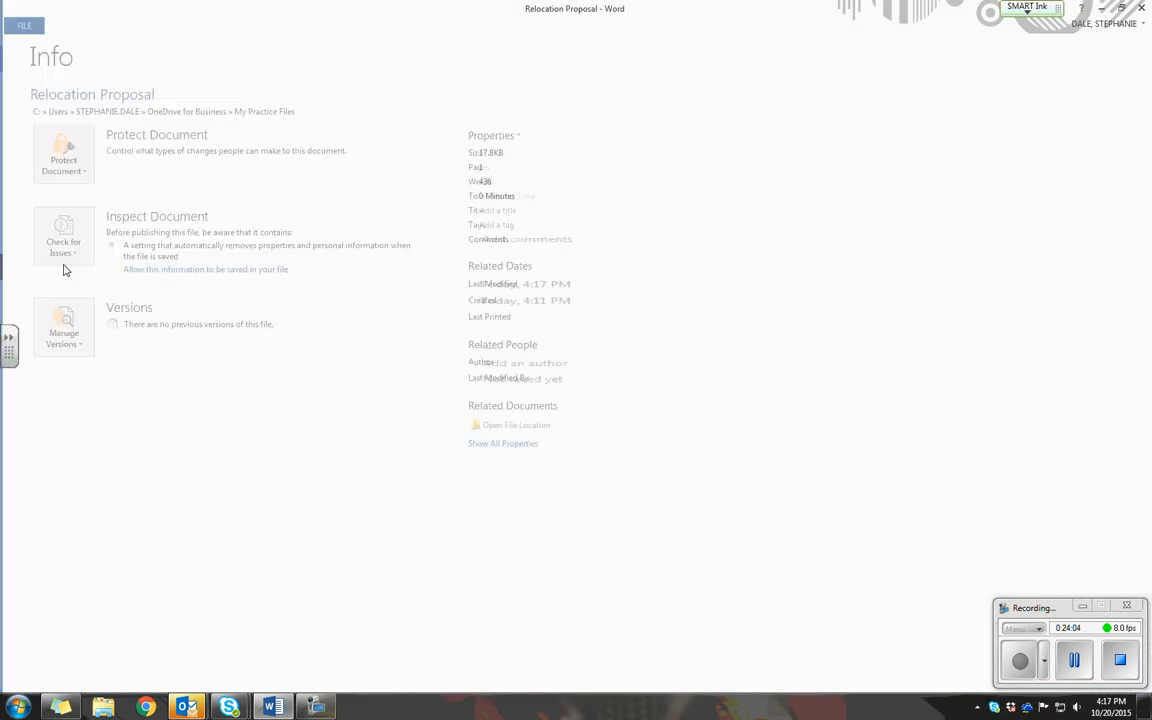
pyautogui.click(1075, 656)
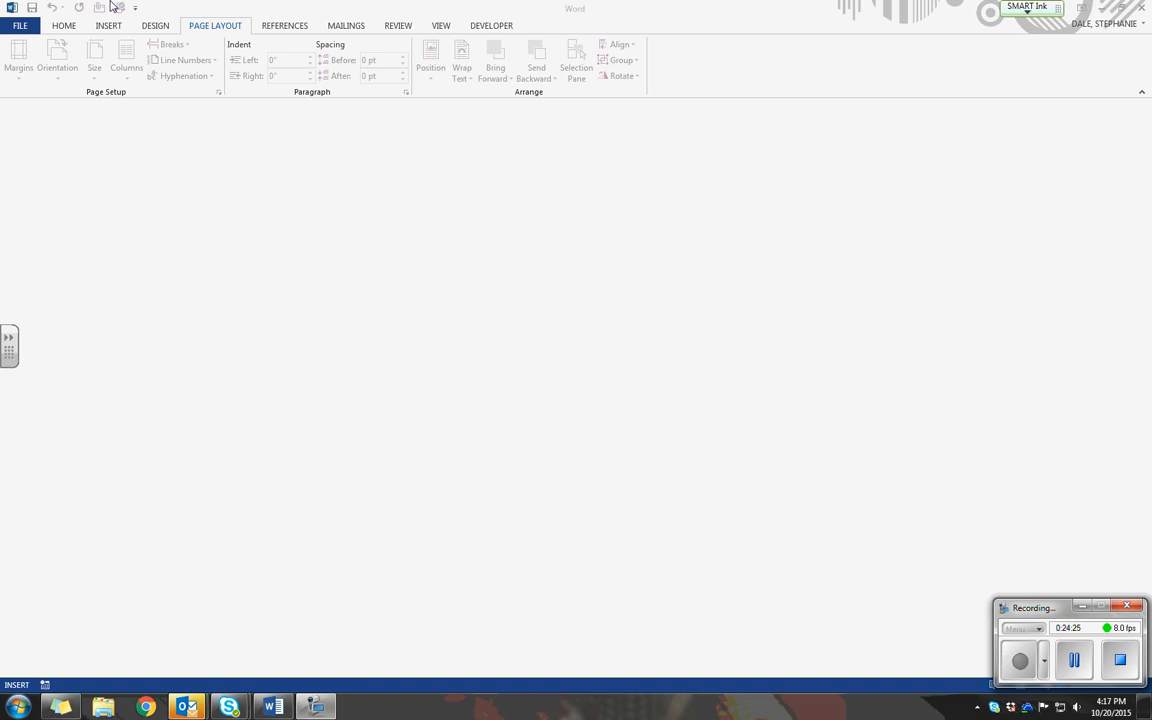
# Step: Open Employment Offer Letter from the Student Data Files Lesson 05 folder within Word 2013 Student Data Files and enable editing
pyautogui.click(22, 24)
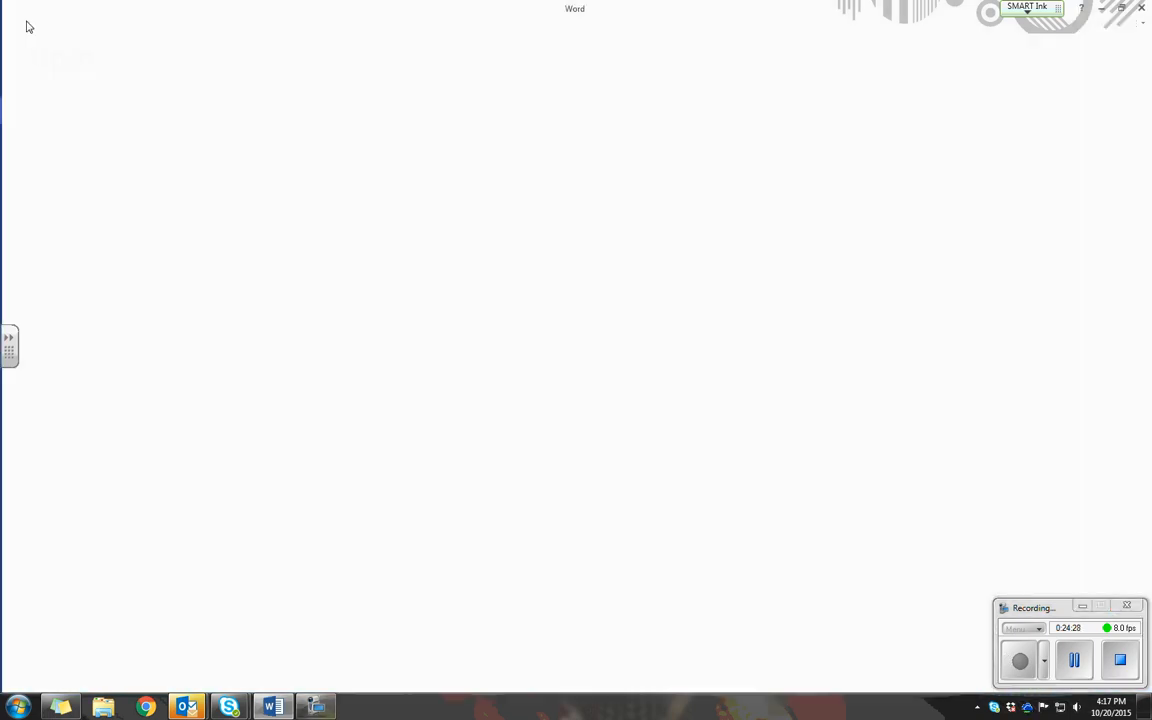
pyautogui.click(200, 311)
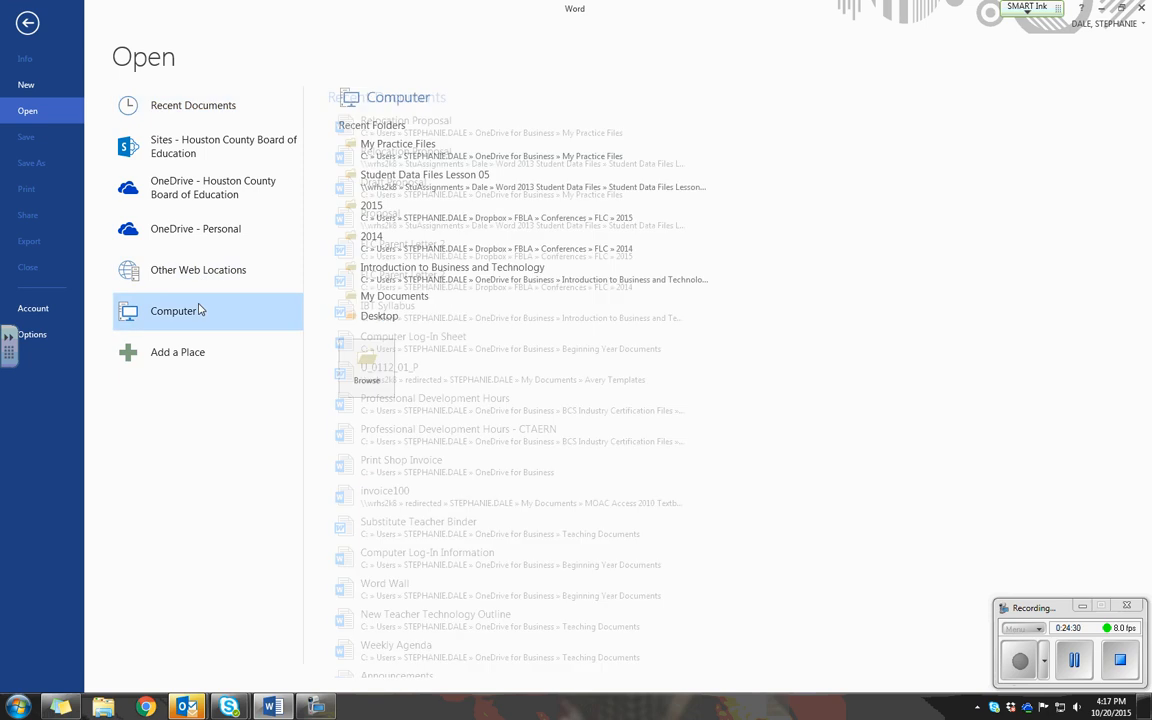
pyautogui.click(398, 318)
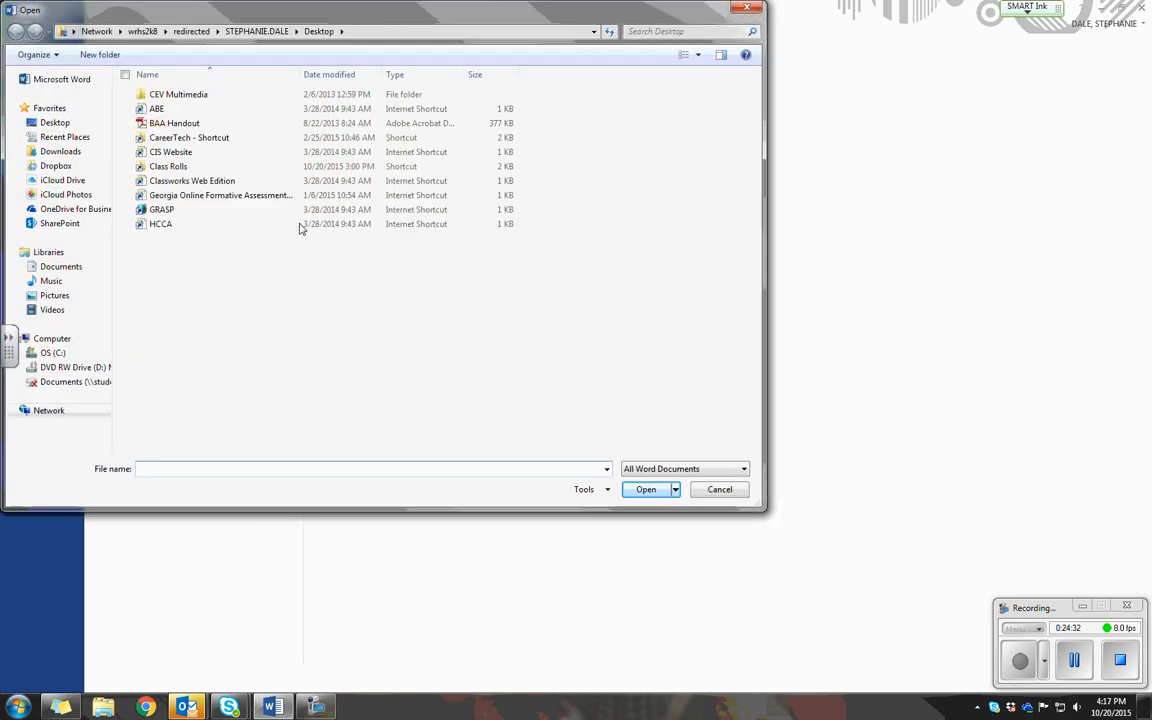
pyautogui.doubleClick(185, 281)
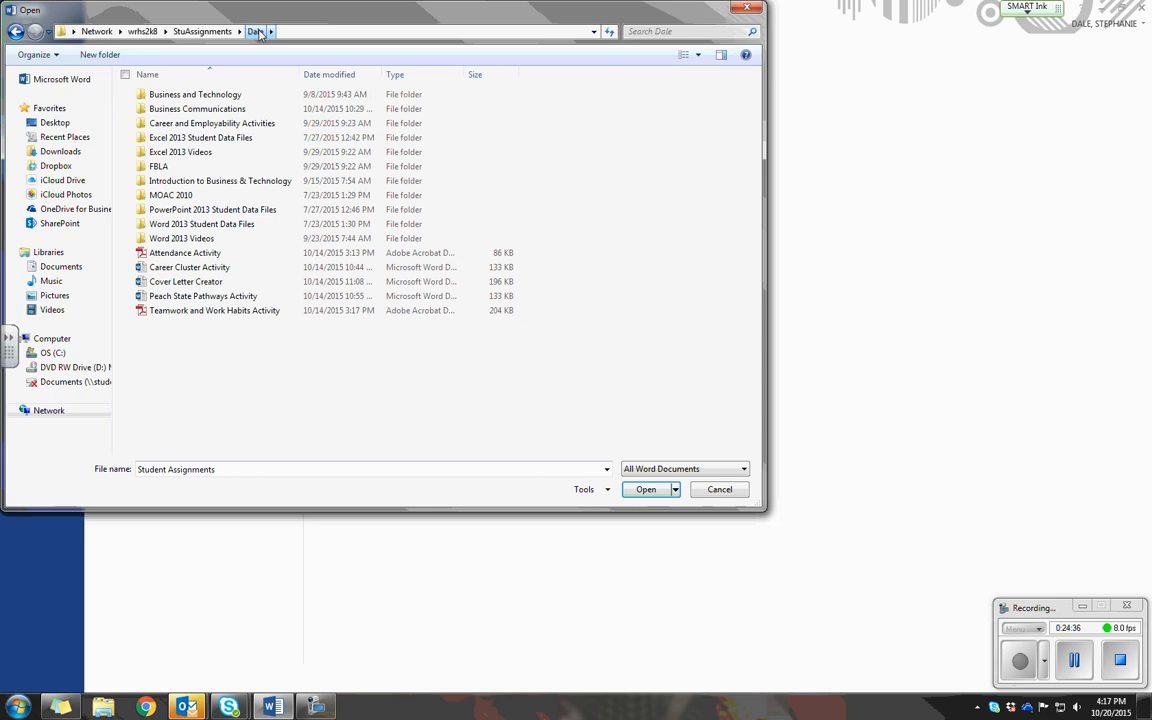
pyautogui.doubleClick(266, 226)
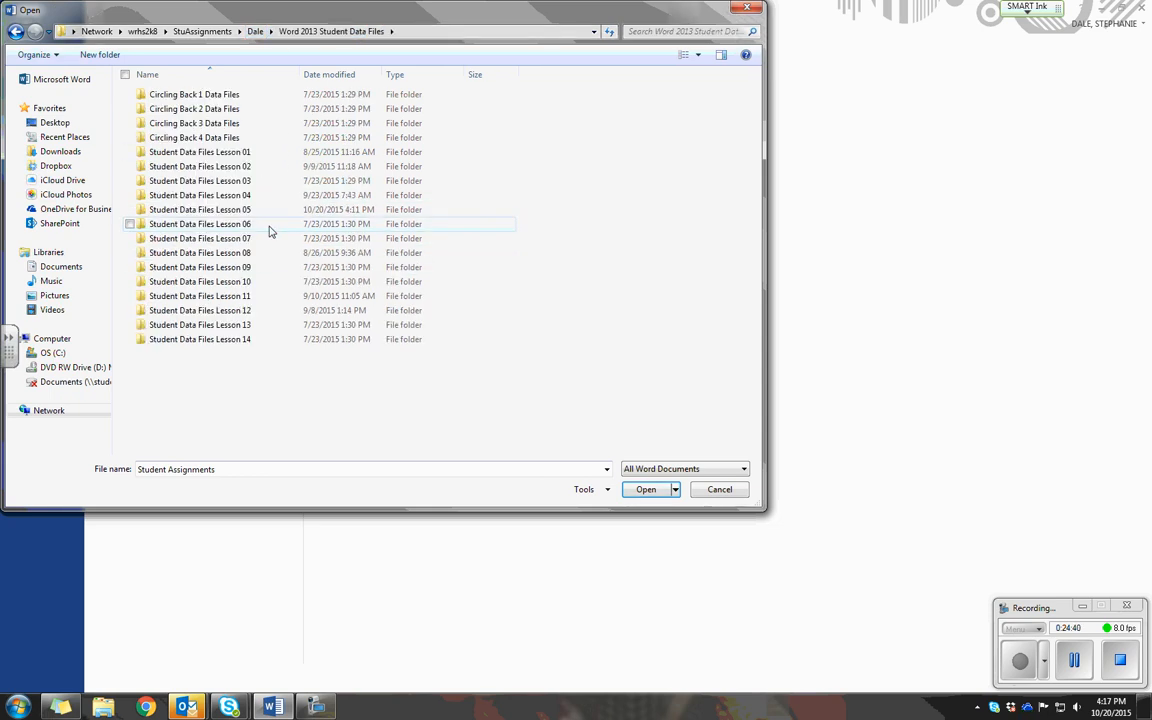
pyautogui.doubleClick(200, 210)
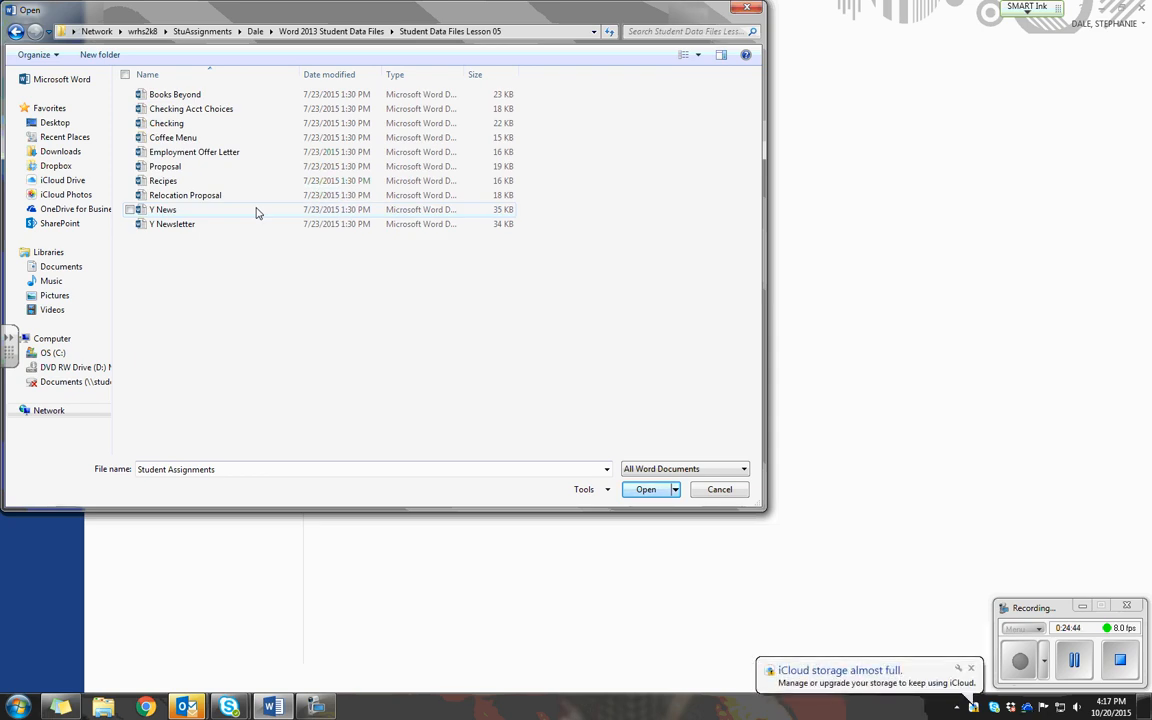
pyautogui.click(249, 154)
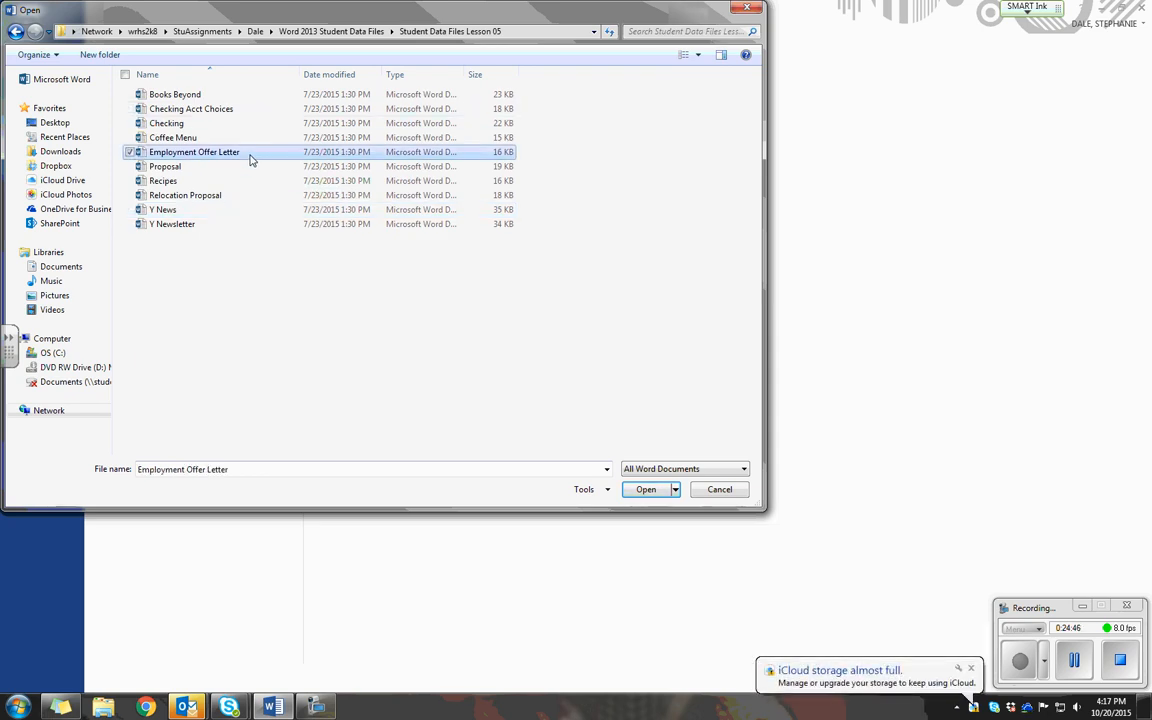
pyautogui.click(645, 489)
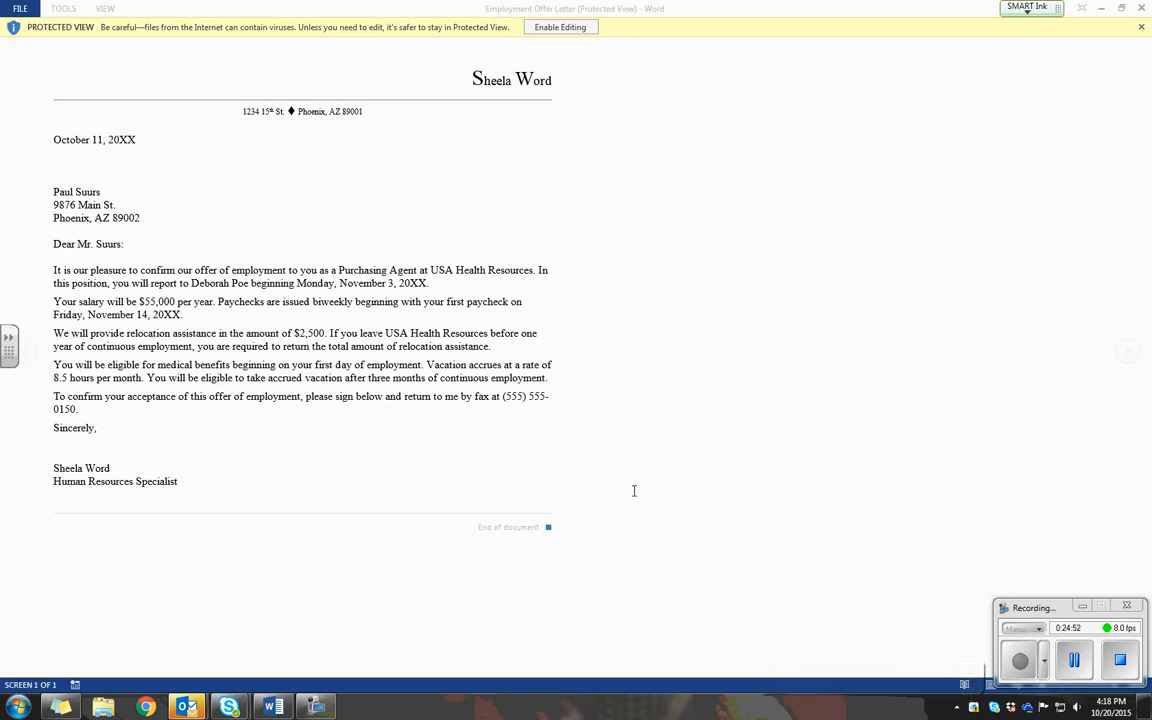
pyautogui.click(558, 27)
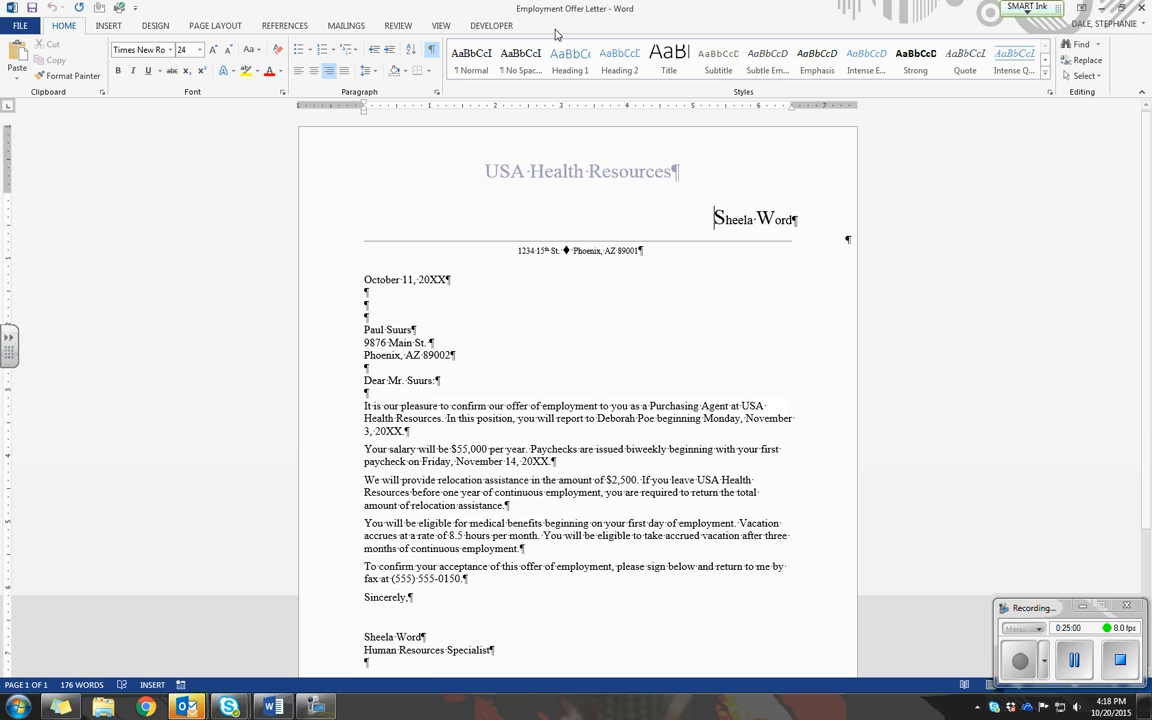
# Step: Start saving a copy of the letter and choose the My Practice Files folder in OneDrive for Business
pyautogui.click(20, 25)
pyautogui.click(38, 160)
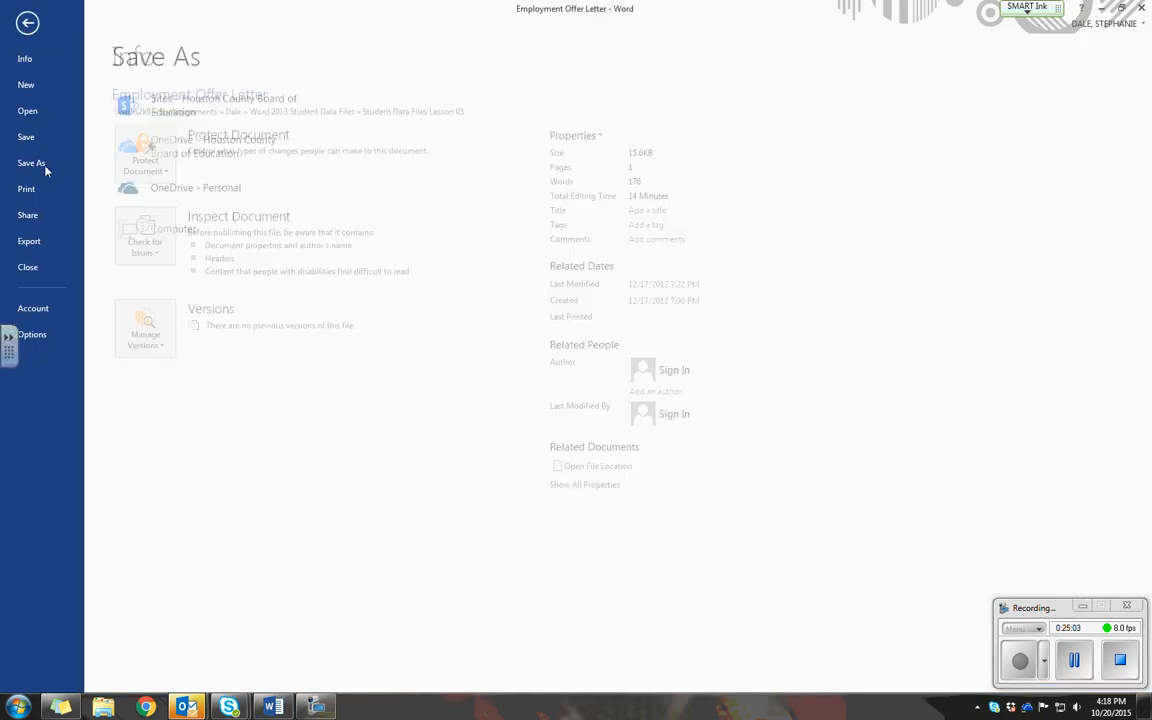
pyautogui.click(187, 163)
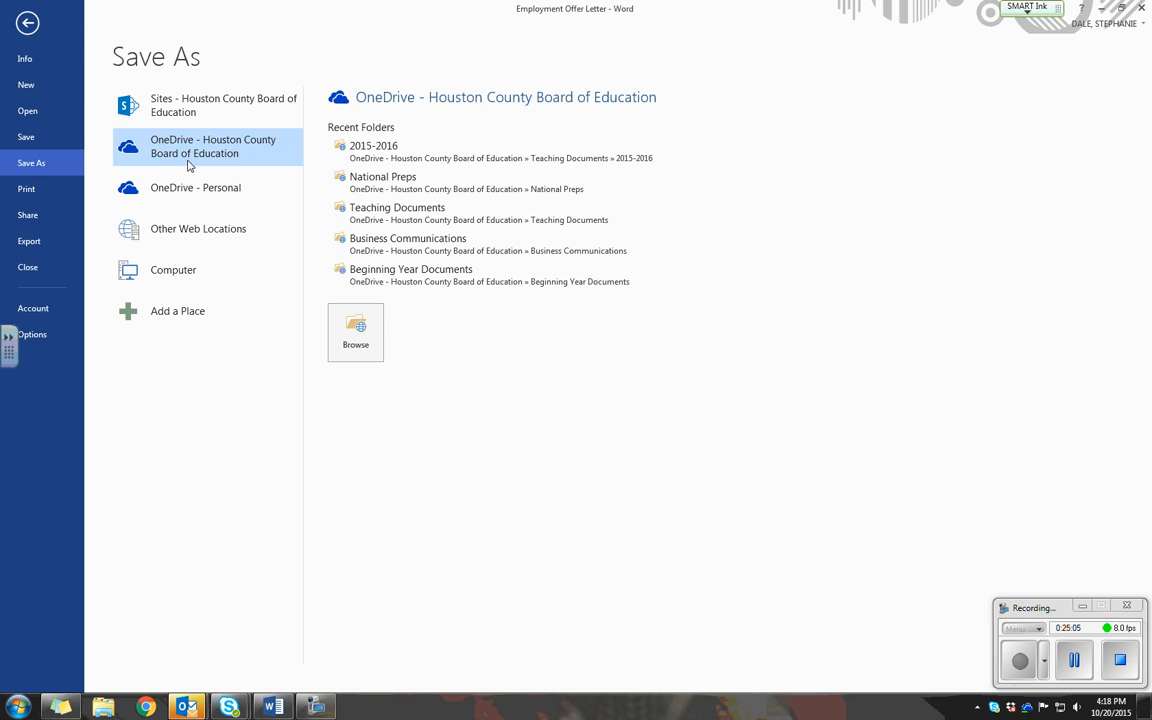
pyautogui.click(352, 346)
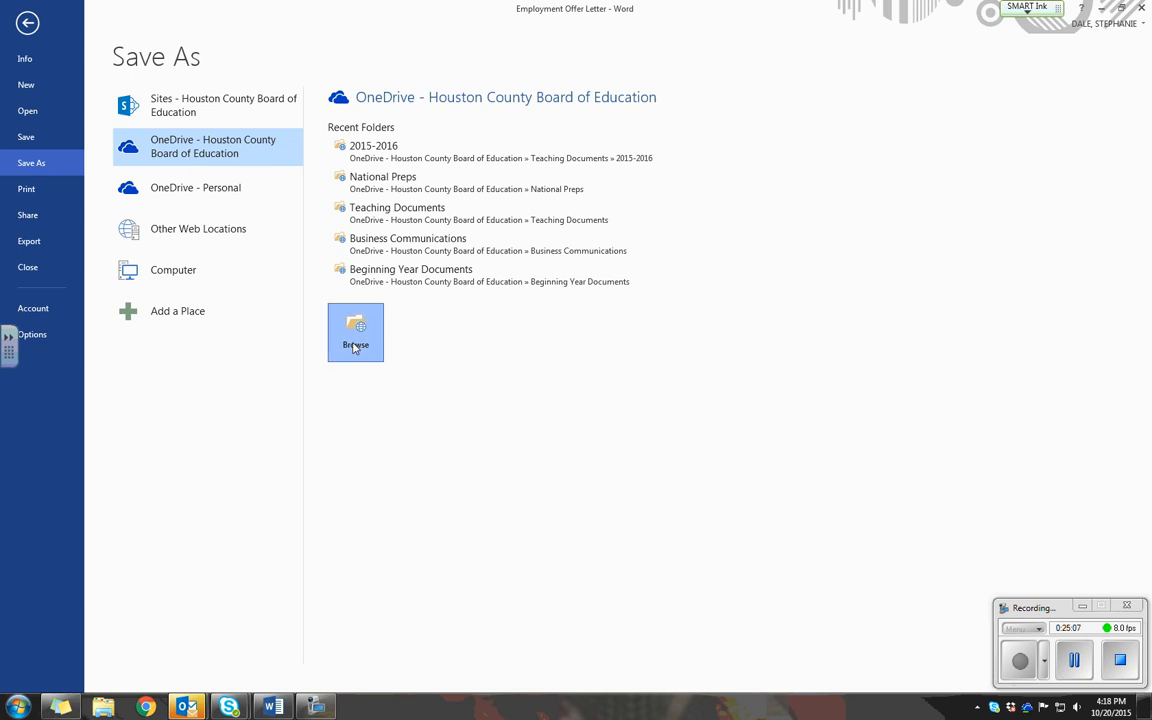
pyautogui.scroll(-2, 520, 183)
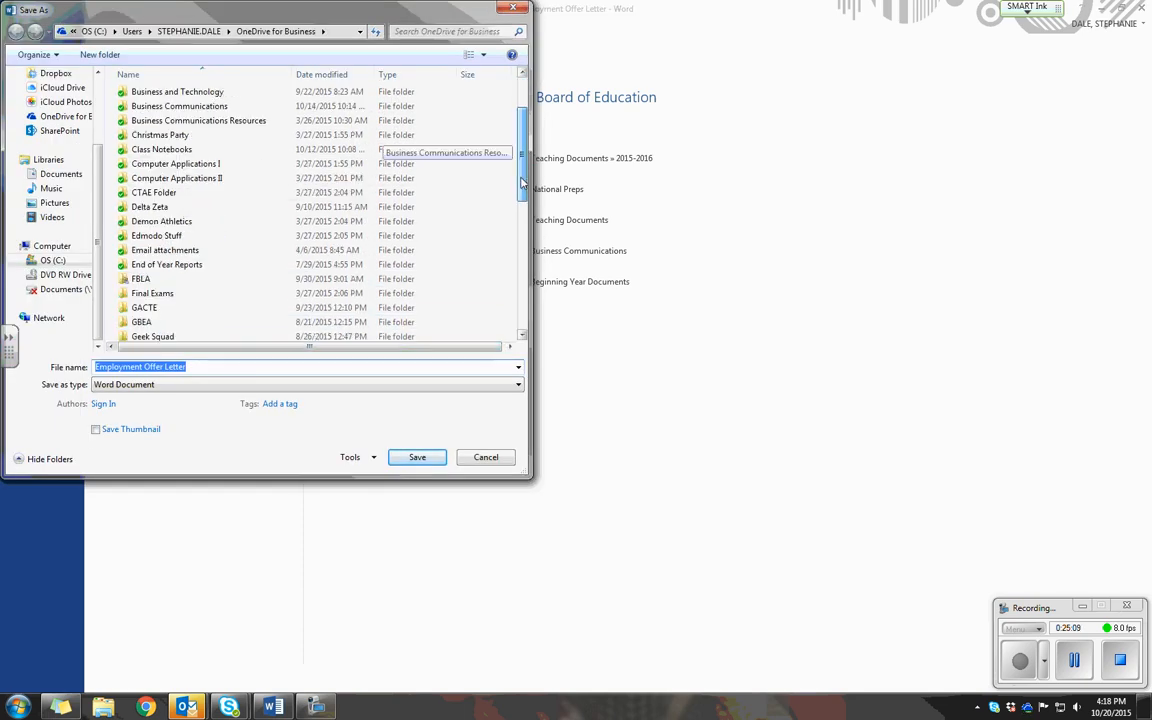
pyautogui.scroll(-7, 520, 183)
pyautogui.doubleClick(194, 158)
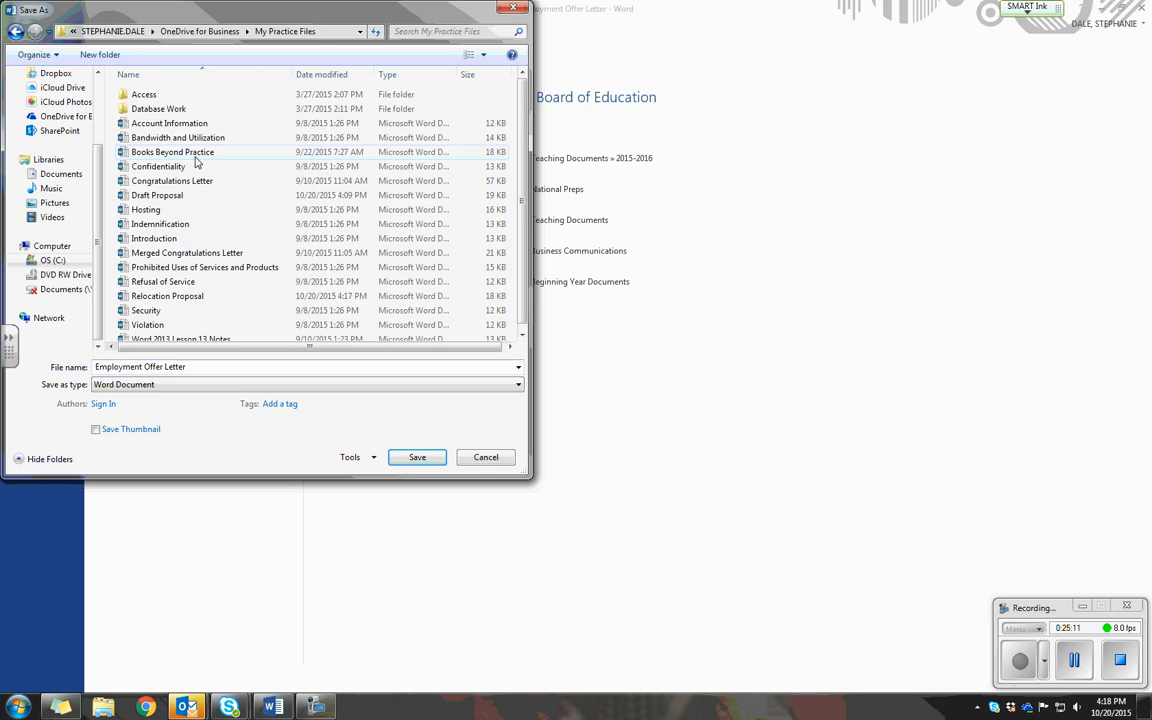
# Step: Name the letter's copy Employment Confirmed and save it as a Word Document
pyautogui.click(229, 365)
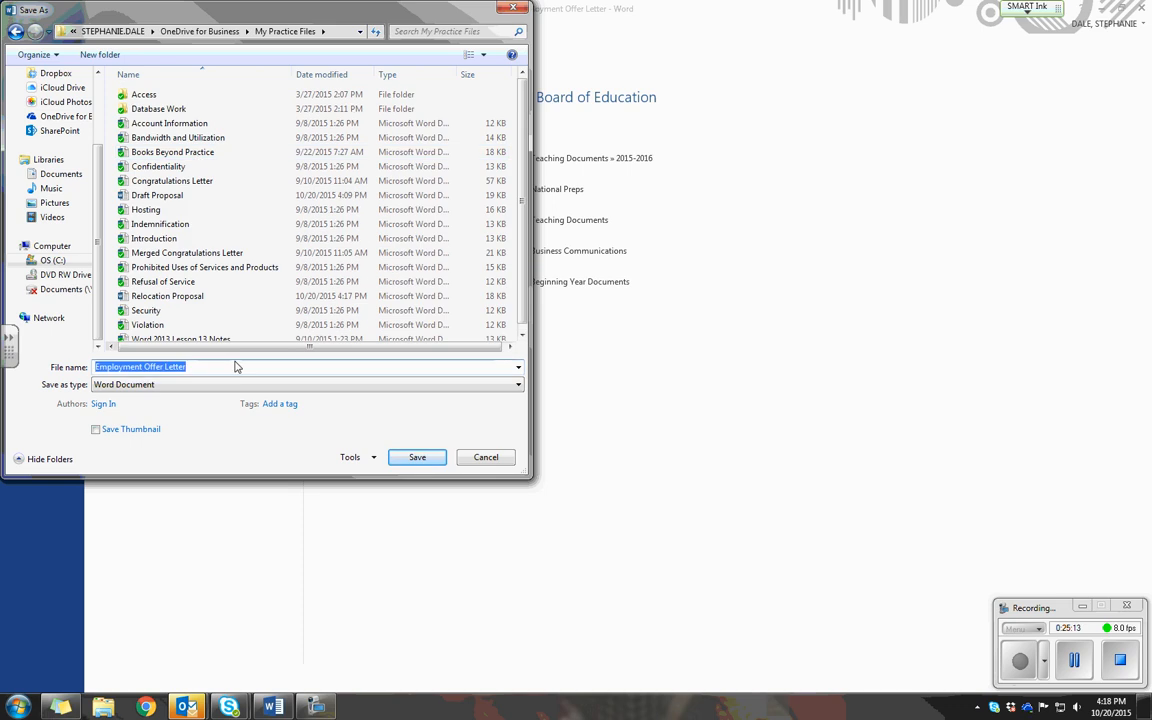
pyautogui.click(235, 366)
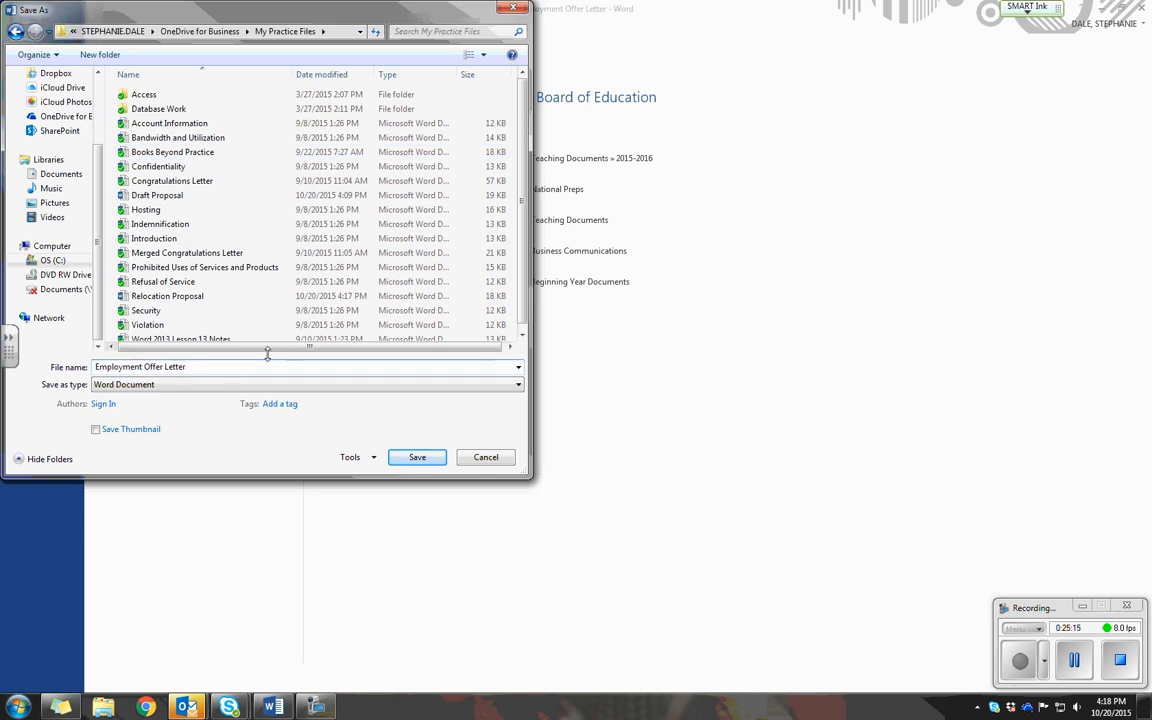
pyautogui.moveTo(186, 366); pyautogui.dragTo(146, 366)
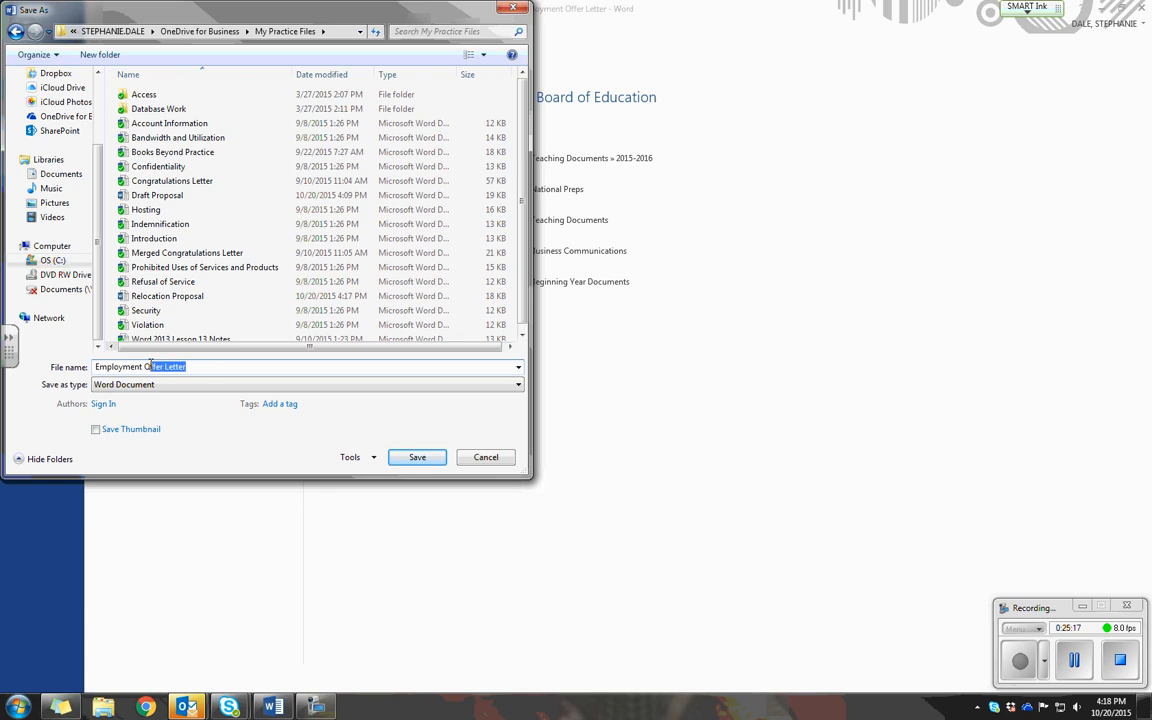
pyautogui.write('C')
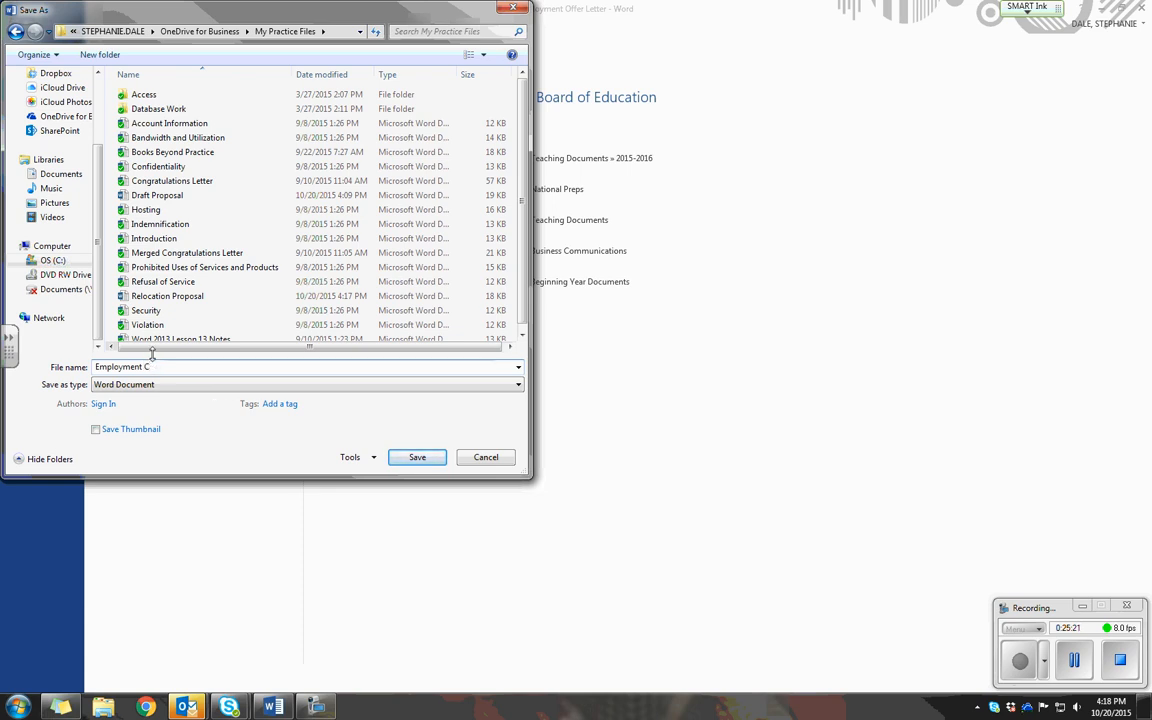
pyautogui.write('onfirmed')
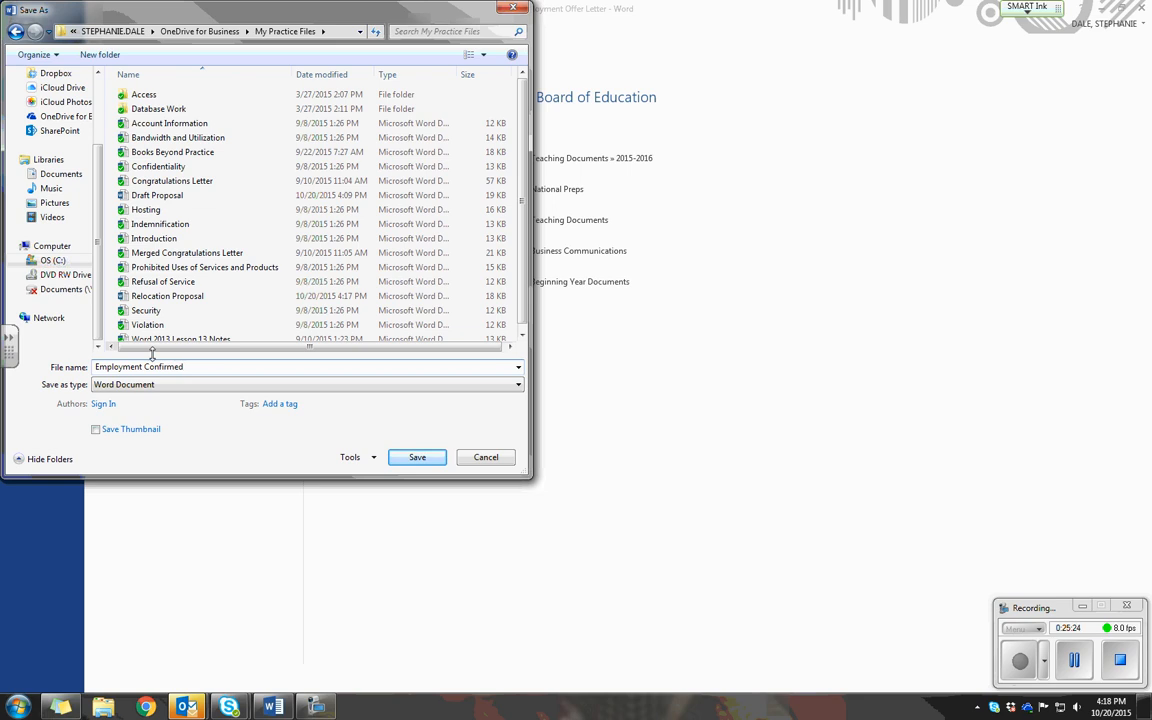
pyautogui.press('Return')
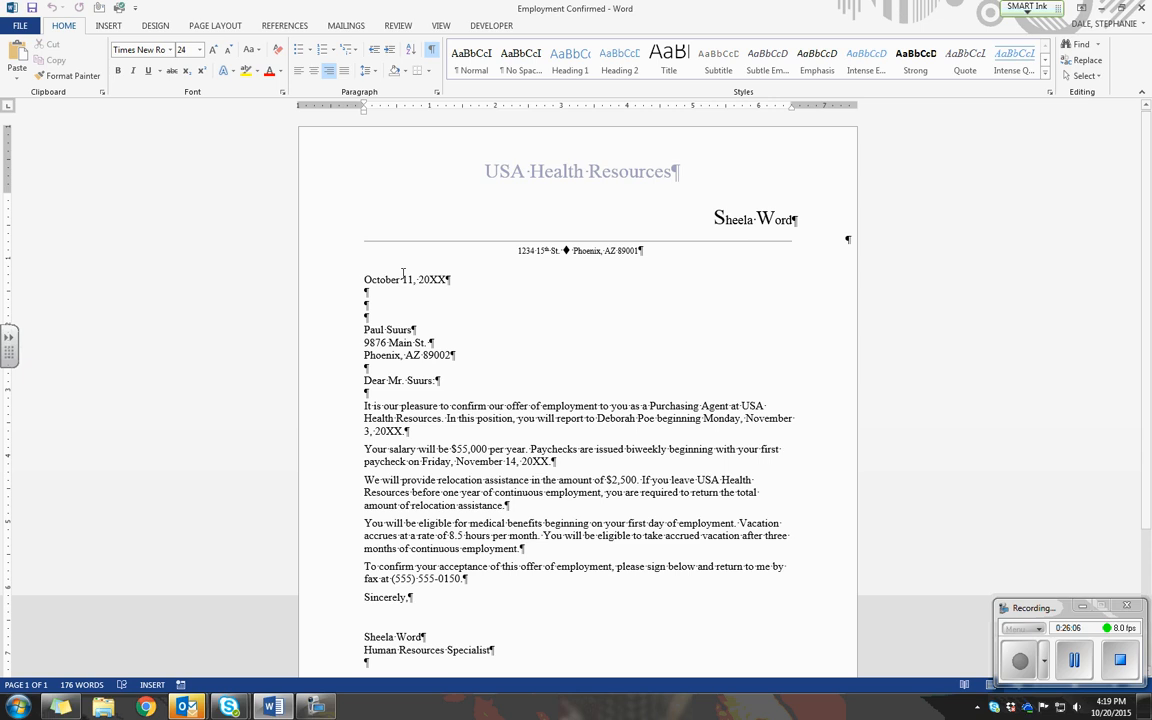
pyautogui.click(1072, 659)
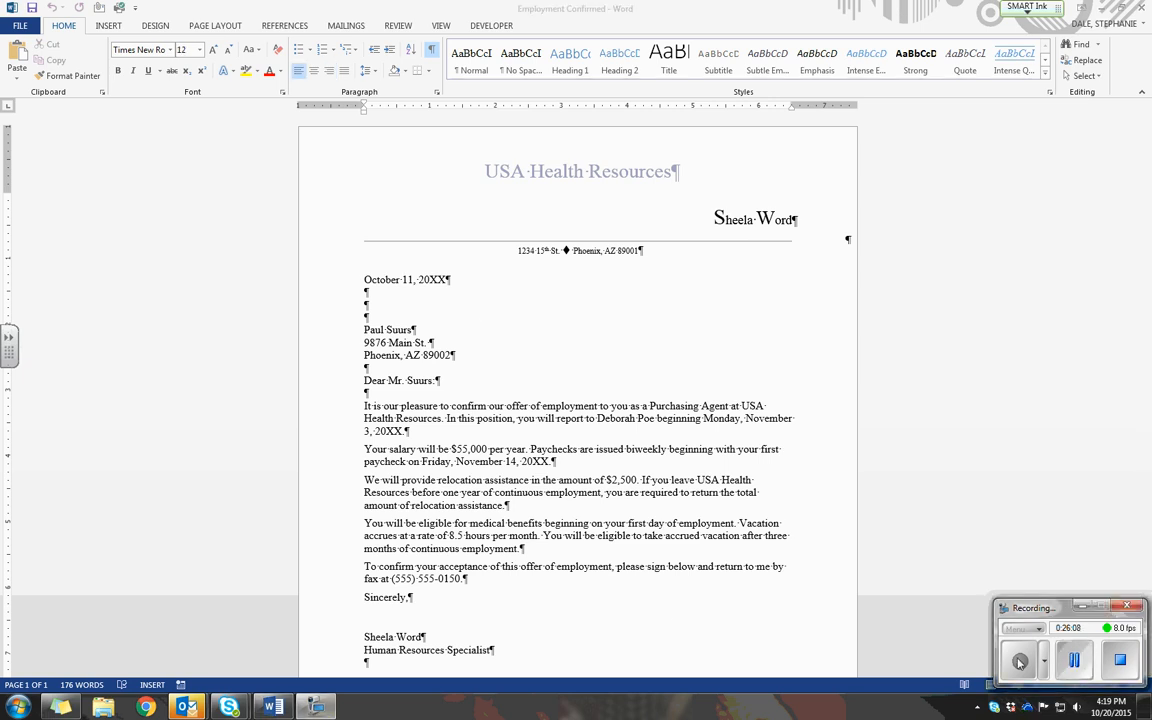
pyautogui.click(505, 462)
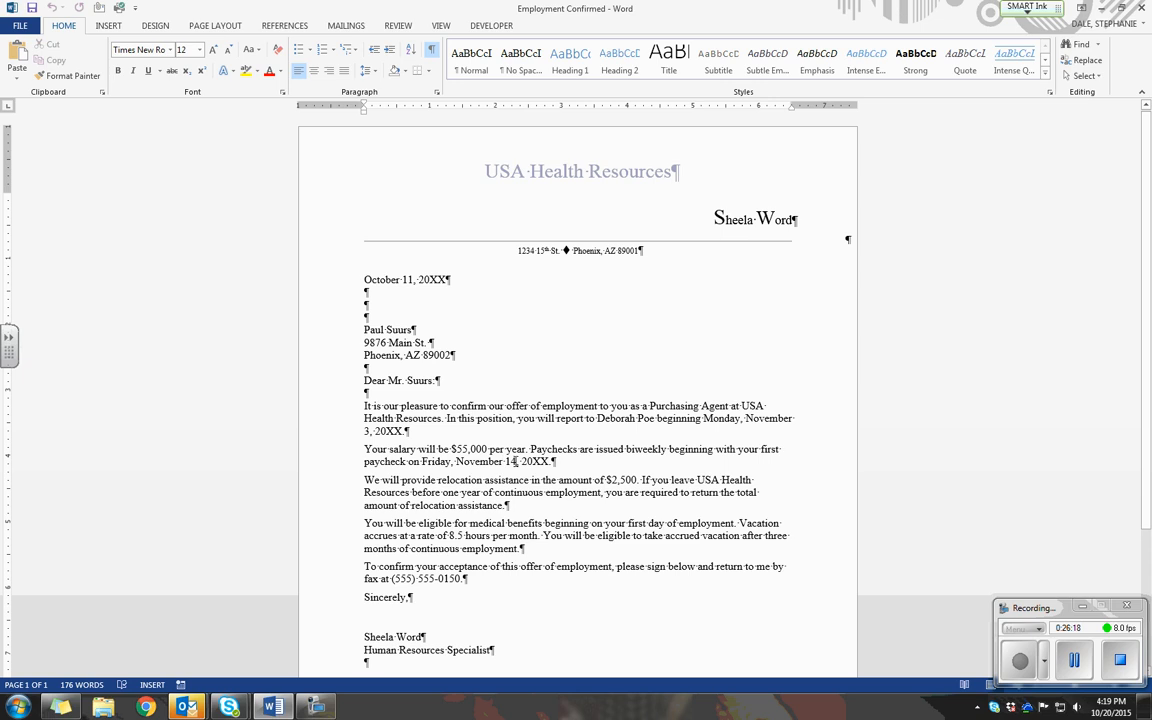
# Step: Replace the space between November and 3 in the letter's first body paragraph with a Nonbreaking Space special character
pyautogui.click(795, 421)
pyautogui.moveTo(792, 421); pyautogui.dragTo(796, 421)
pyautogui.click(107, 27)
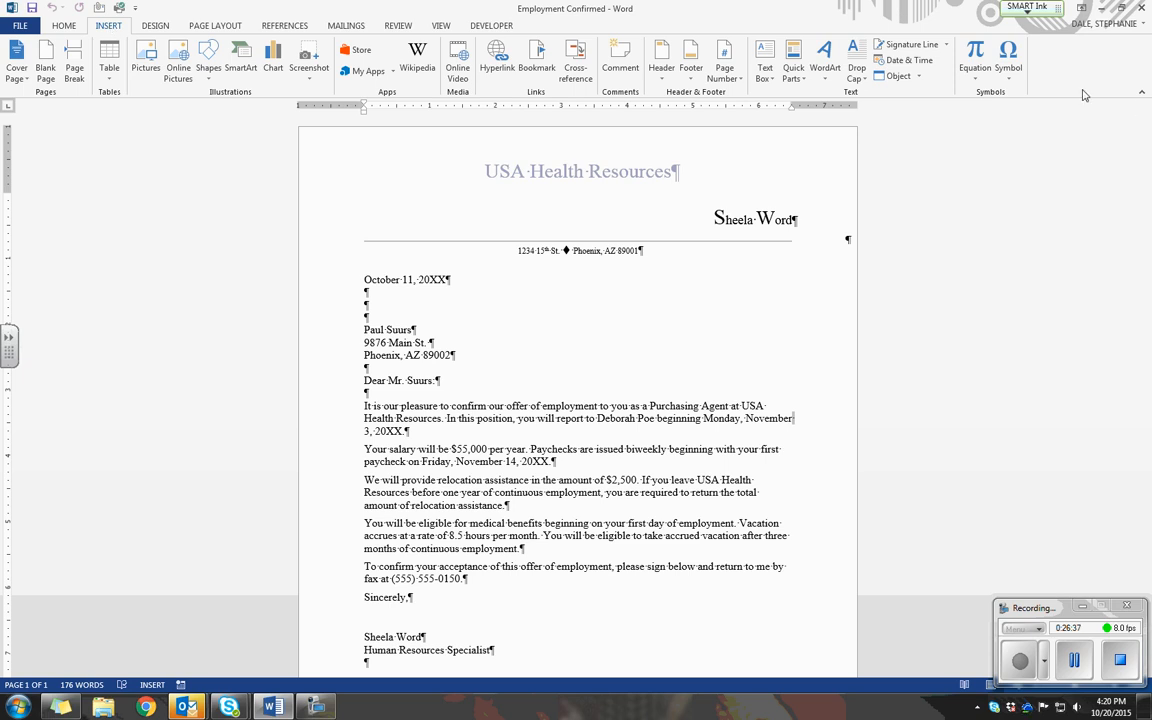
pyautogui.click(1012, 75)
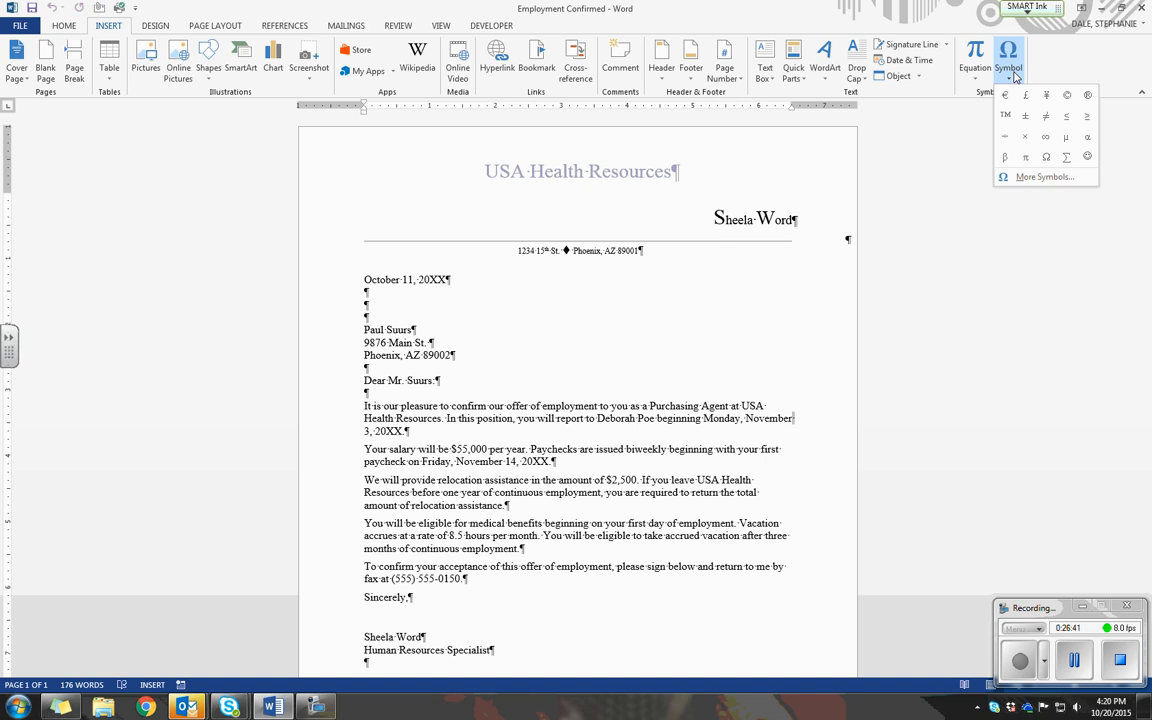
pyautogui.click(1040, 177)
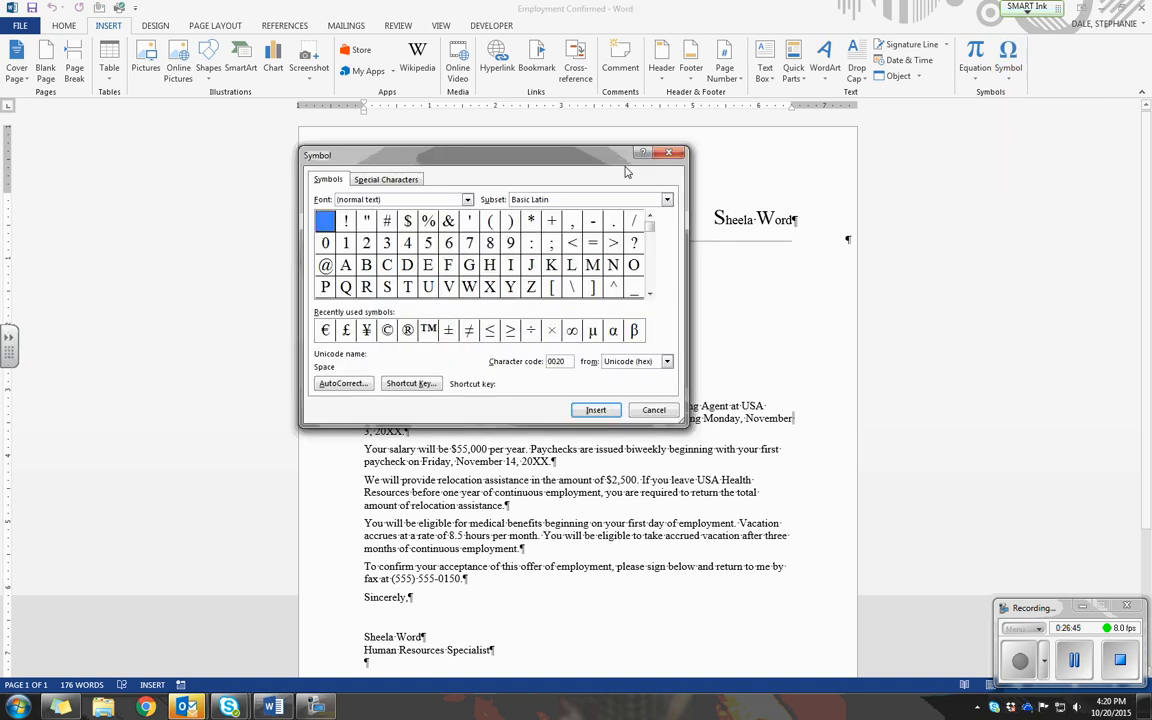
pyautogui.click(387, 180)
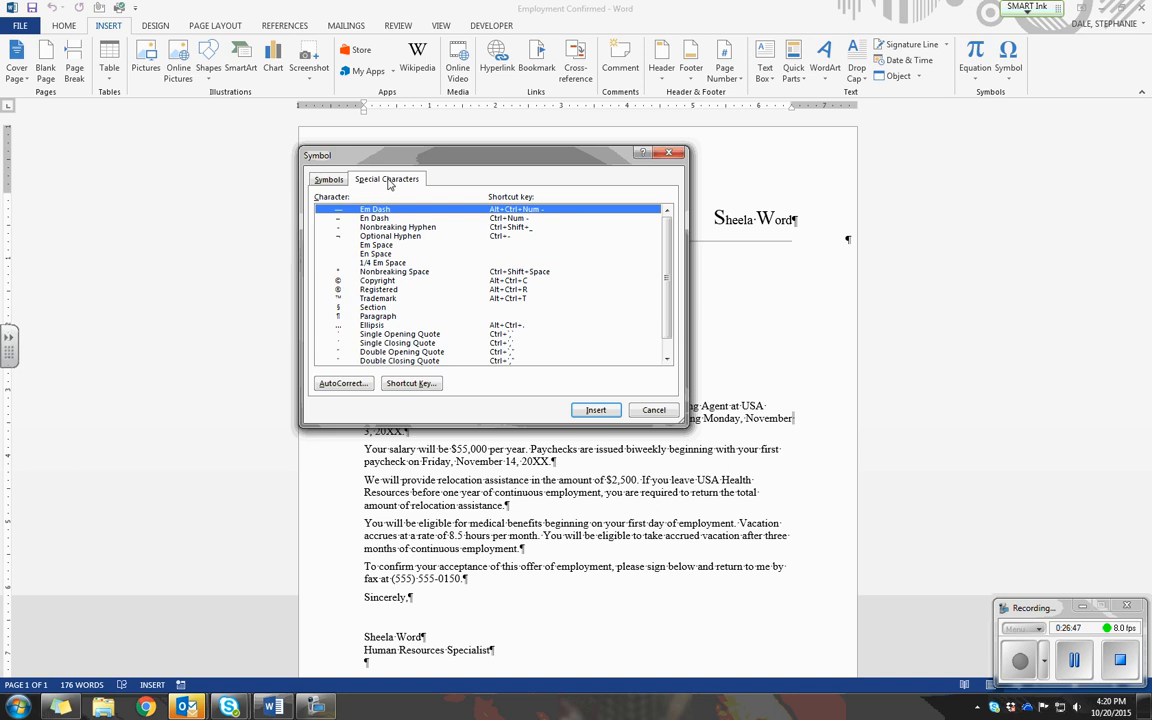
pyautogui.click(412, 272)
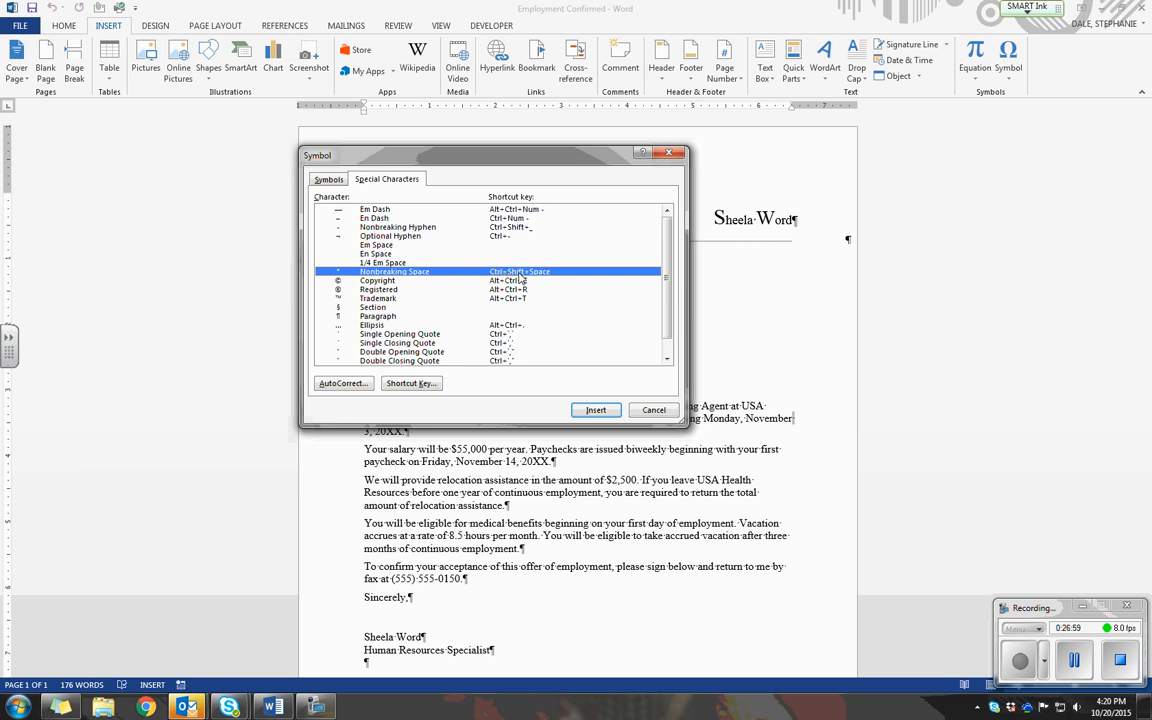
pyautogui.click(596, 411)
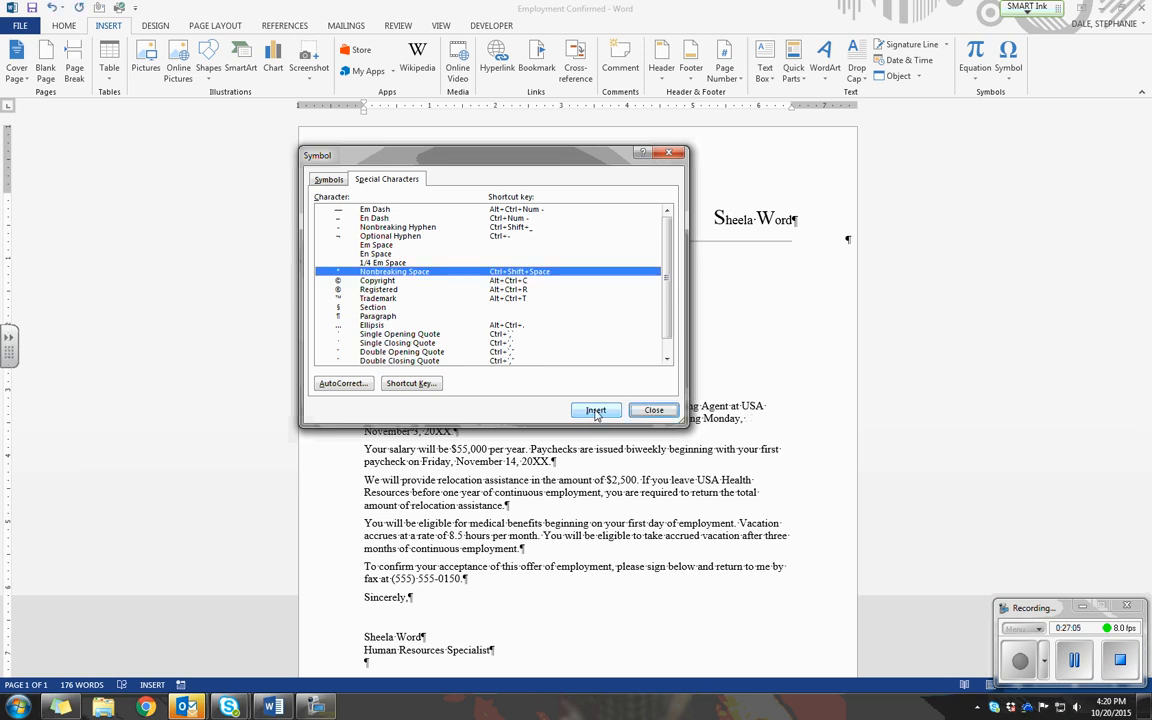
pyautogui.click(655, 410)
# Step: Enlarge the letter to page width and examine the nonbreaking space in the November 3 date
pyautogui.scroll(-2, 563, 474)
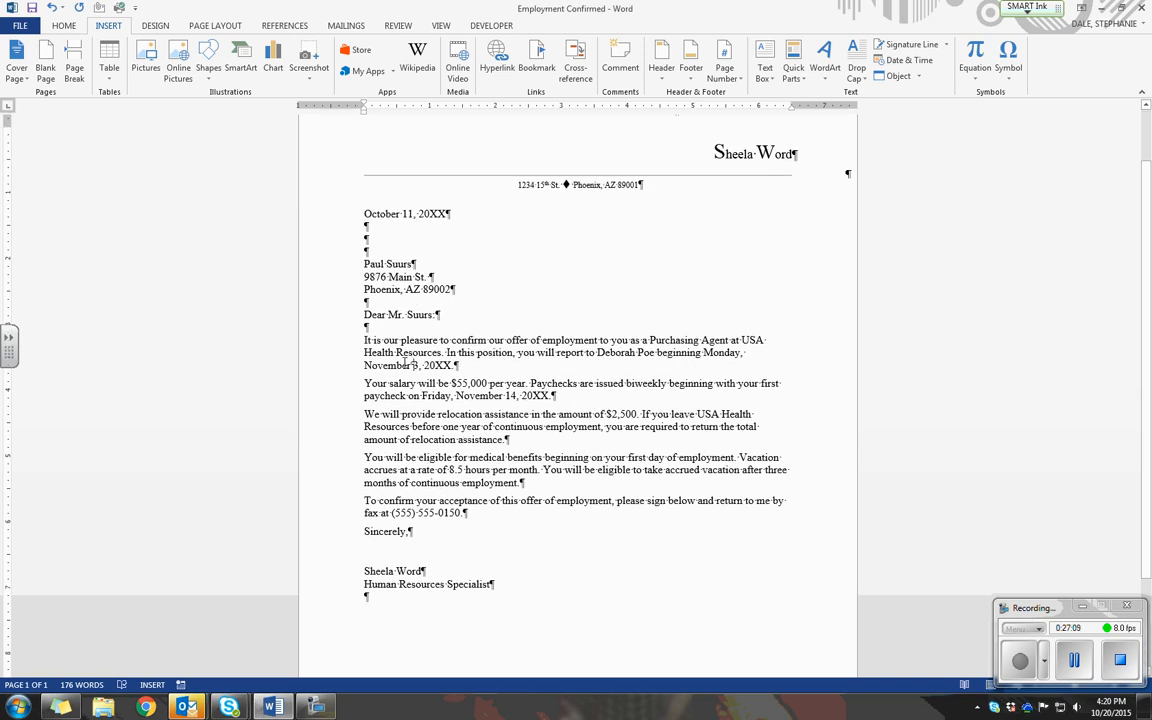
pyautogui.click(438, 25)
pyautogui.click(318, 76)
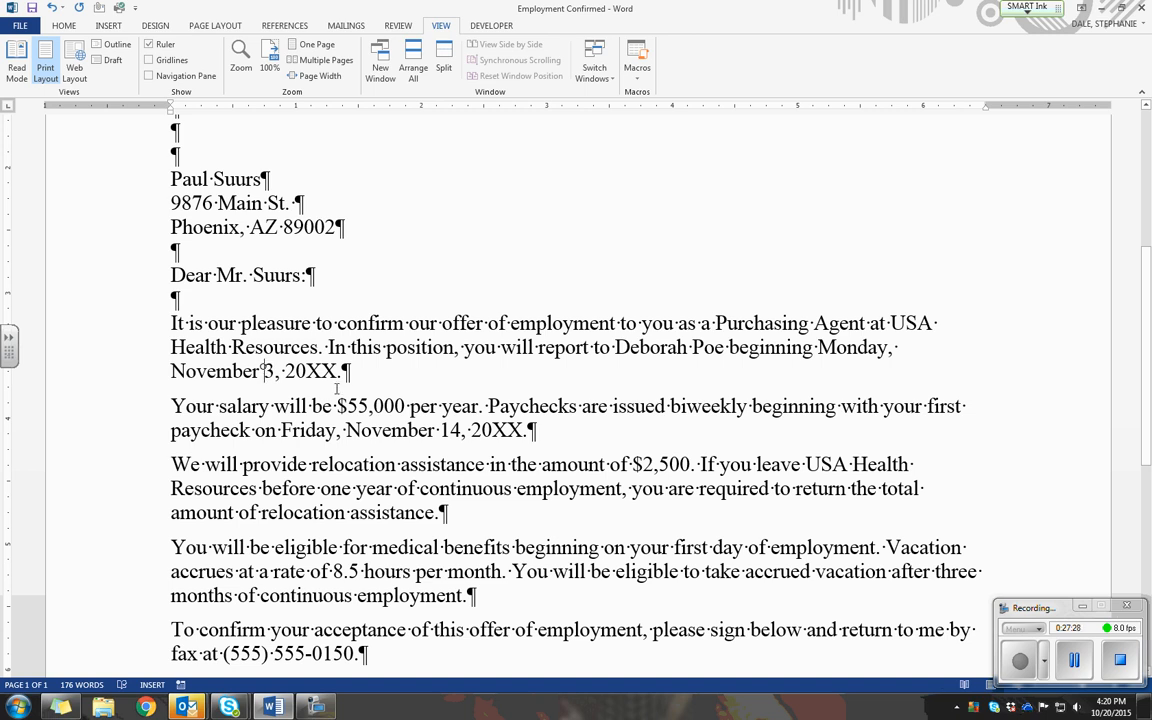
pyautogui.hotkey('ctrl', 'shift', 'space')
# Step: Save the Employment Confirmed letter and close it
pyautogui.click(33, 12)
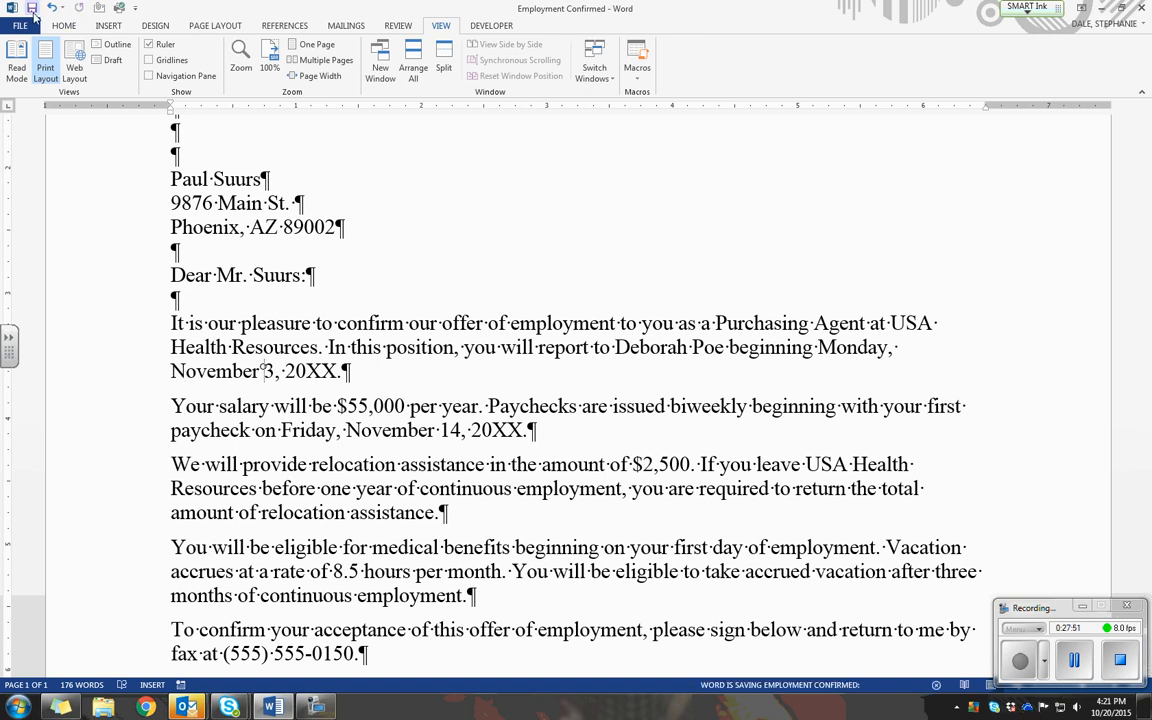
pyautogui.click(18, 26)
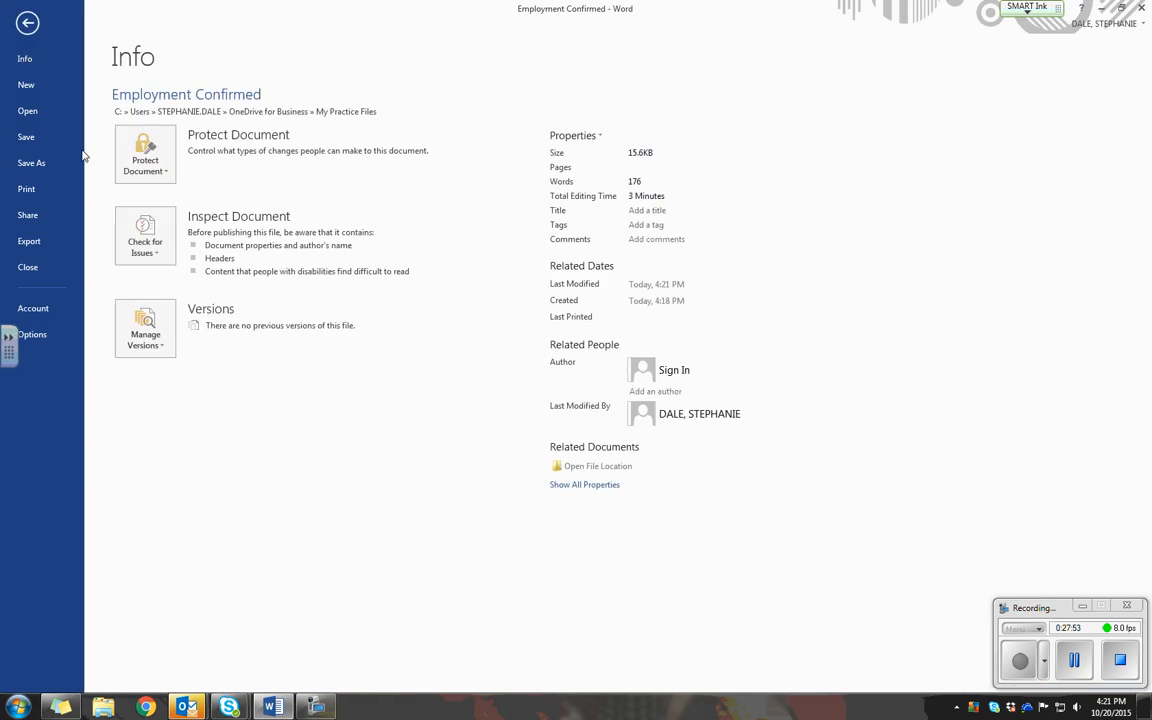
pyautogui.click(58, 266)
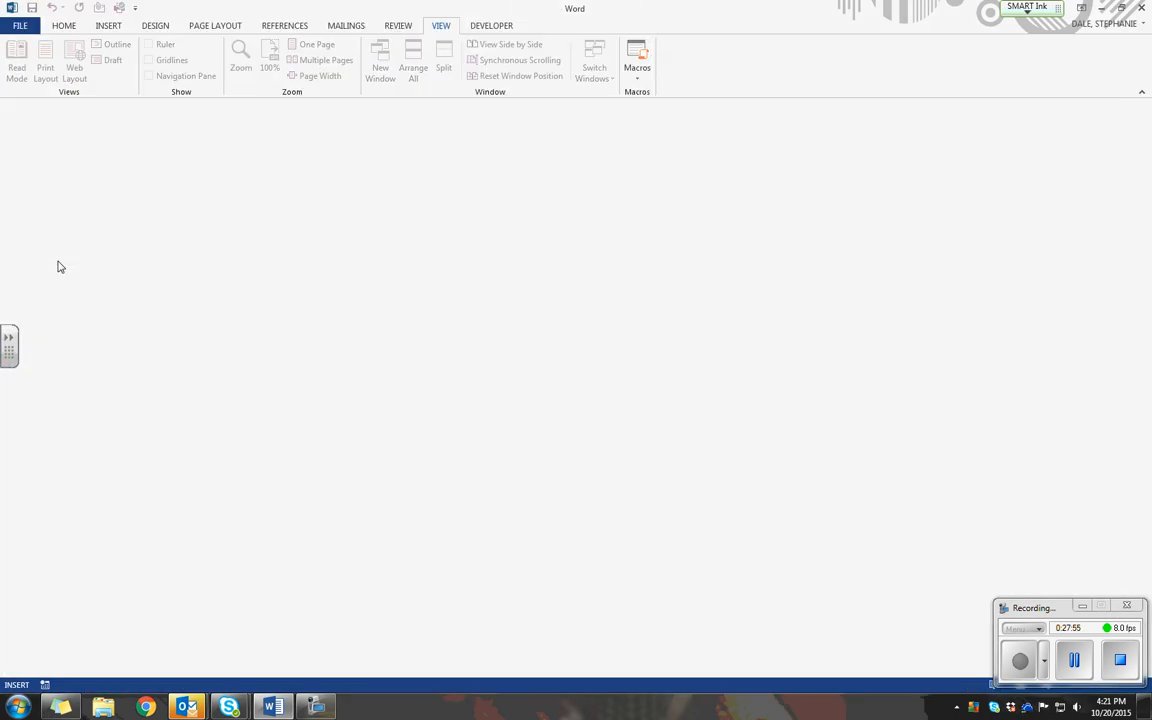
pyautogui.click(1079, 667)
pyautogui.click(1027, 663)
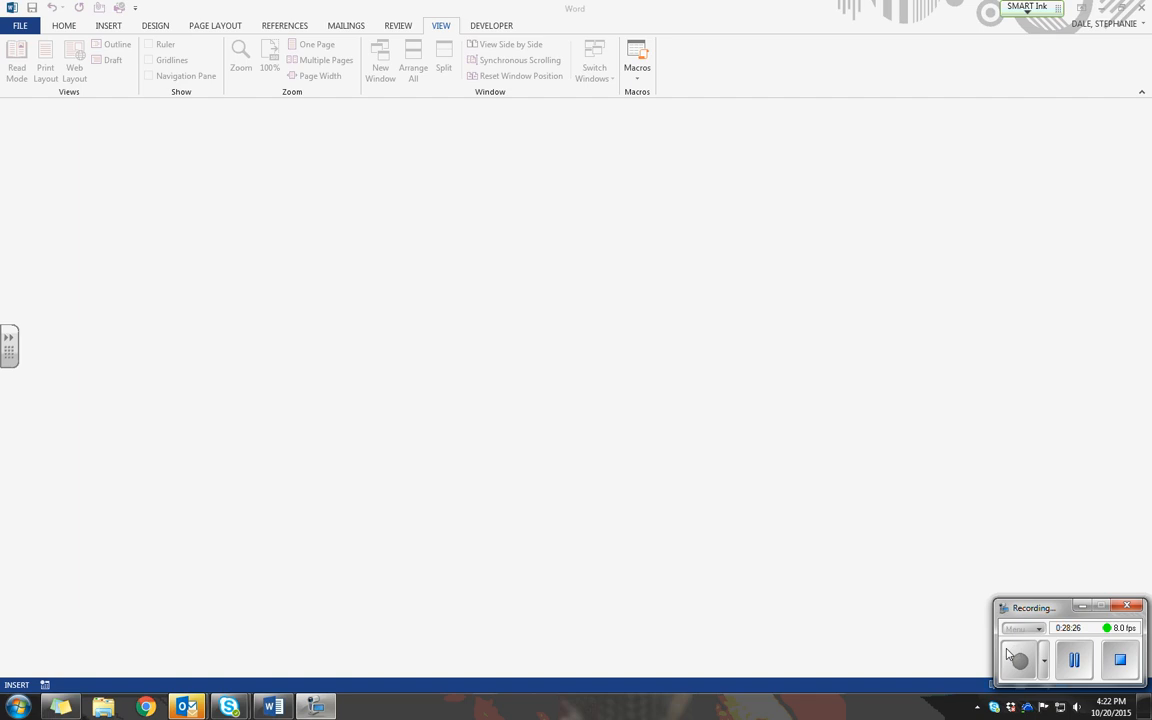
# Step: Create a new blank document
pyautogui.click(33, 27)
pyautogui.click(33, 27)
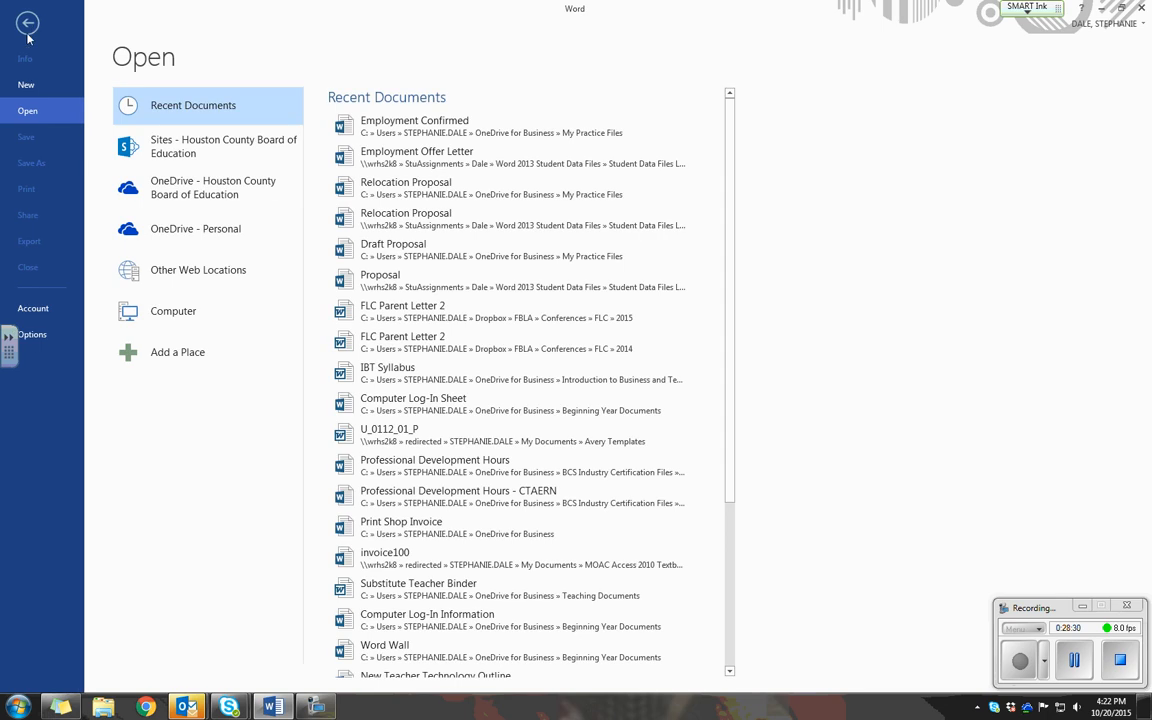
pyautogui.click(27, 85)
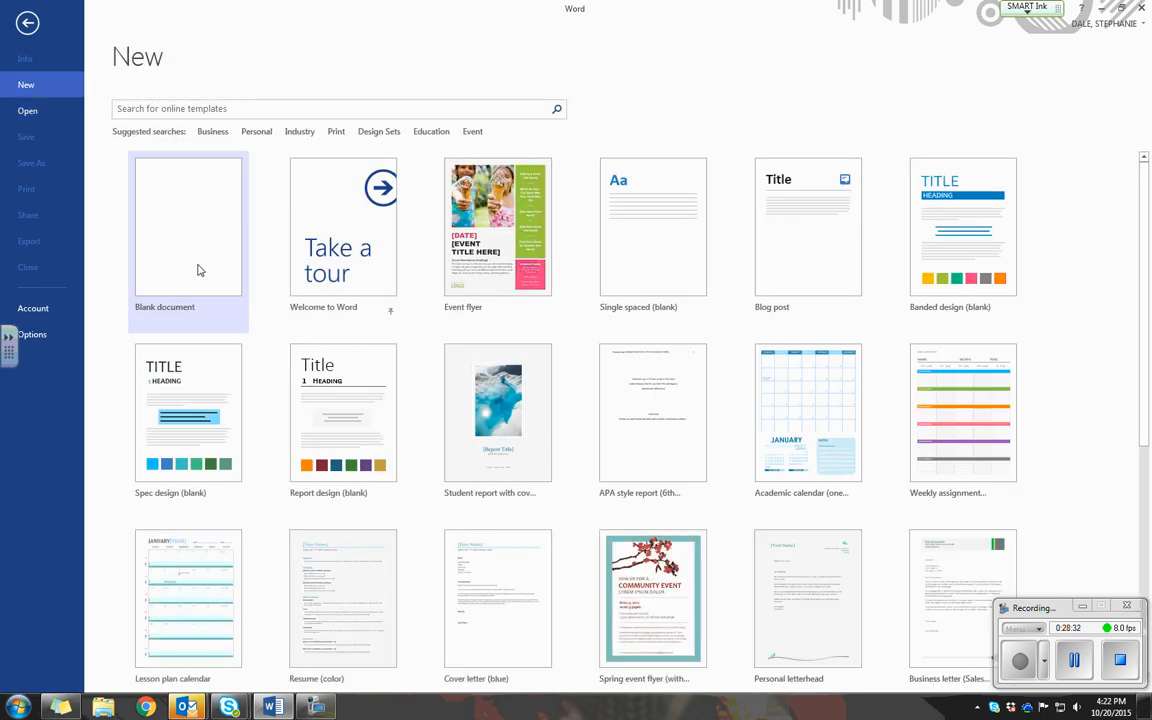
pyautogui.click(198, 270)
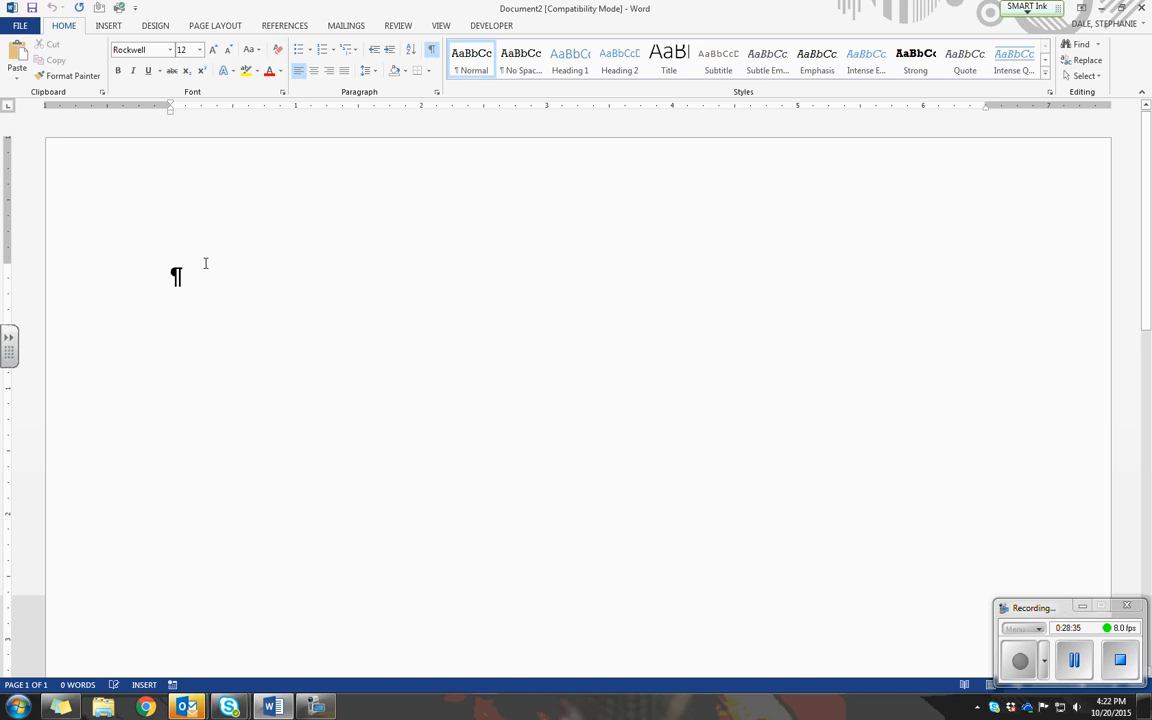
# Step: Enter USA Health Resources, Corporate Headquarters and Relocation Proposal as three lines separated by manual line breaks, then end the paragraph
pyautogui.write('USA')
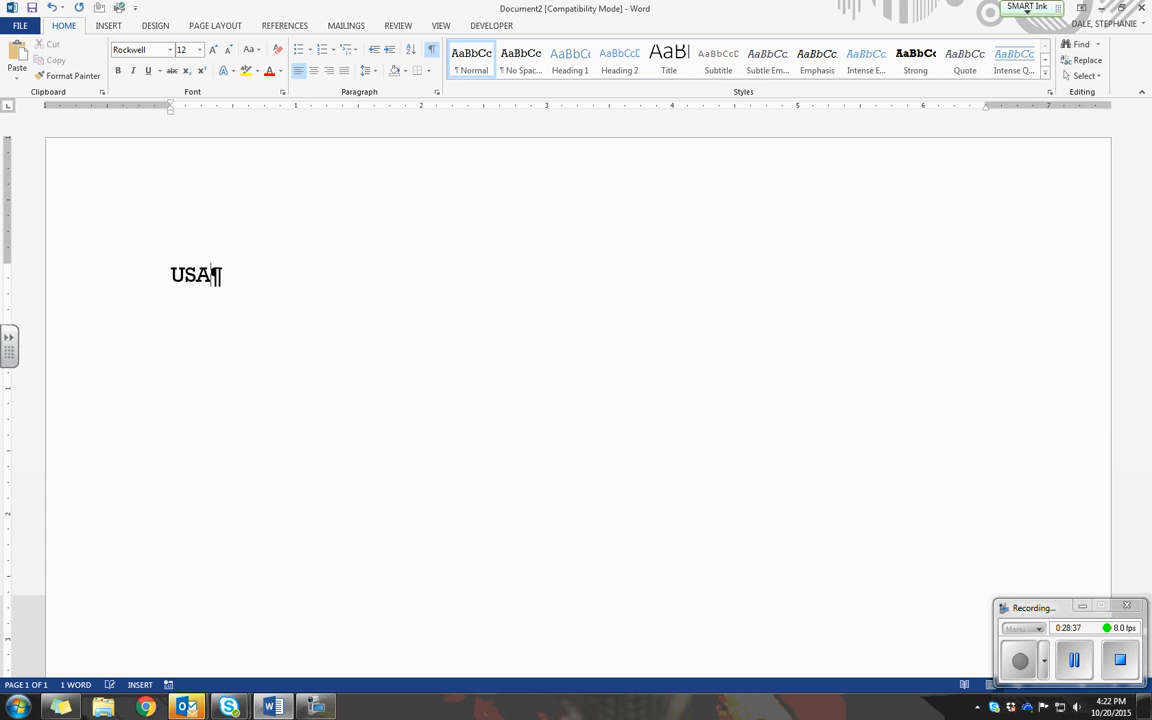
pyautogui.write(' Health ')
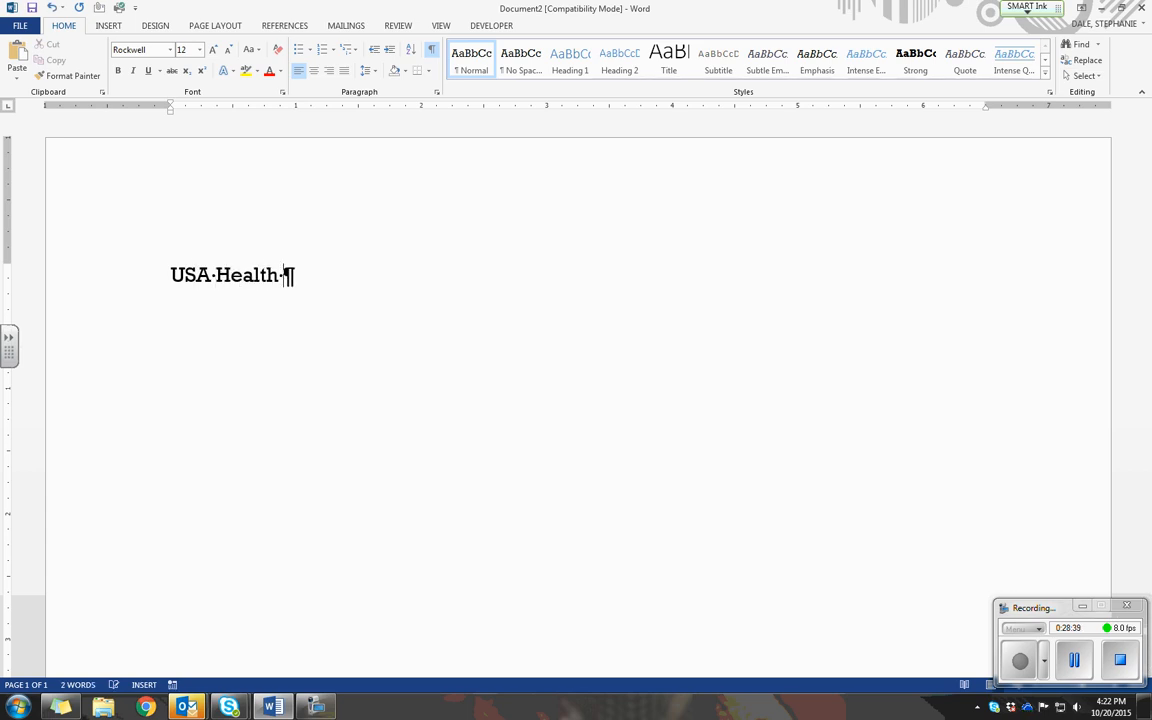
pyautogui.write('Resources')
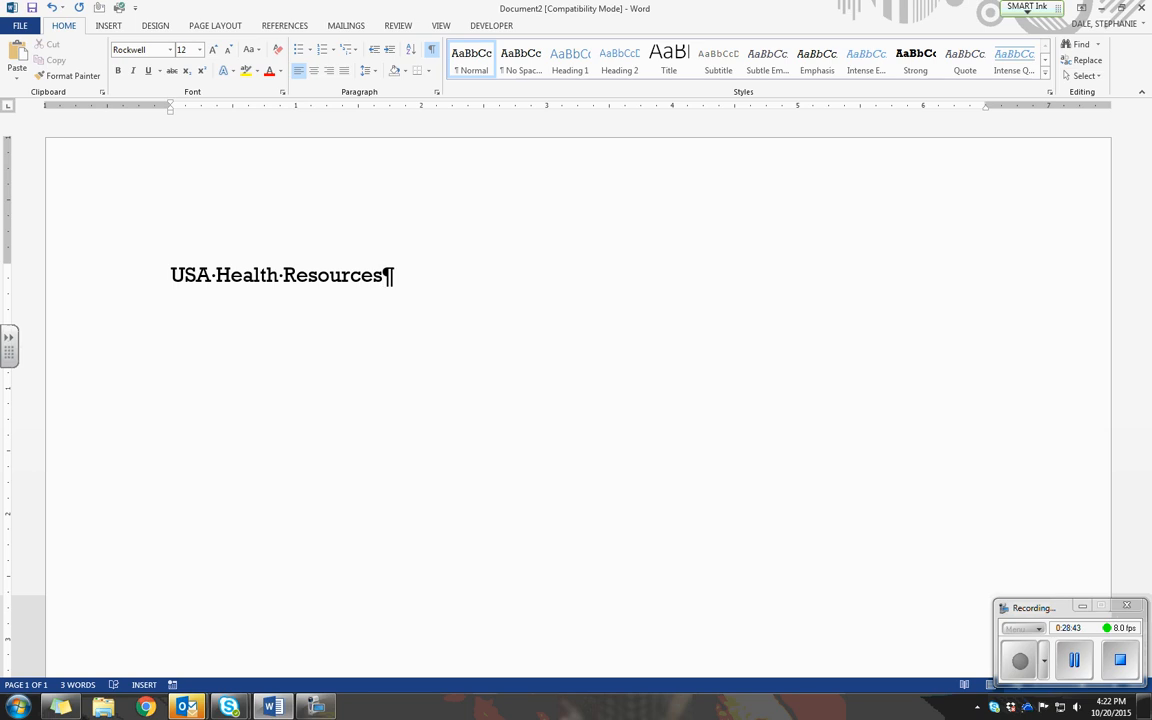
pyautogui.hotkey('shift', 'Return')
pyautogui.write('Corporate ')
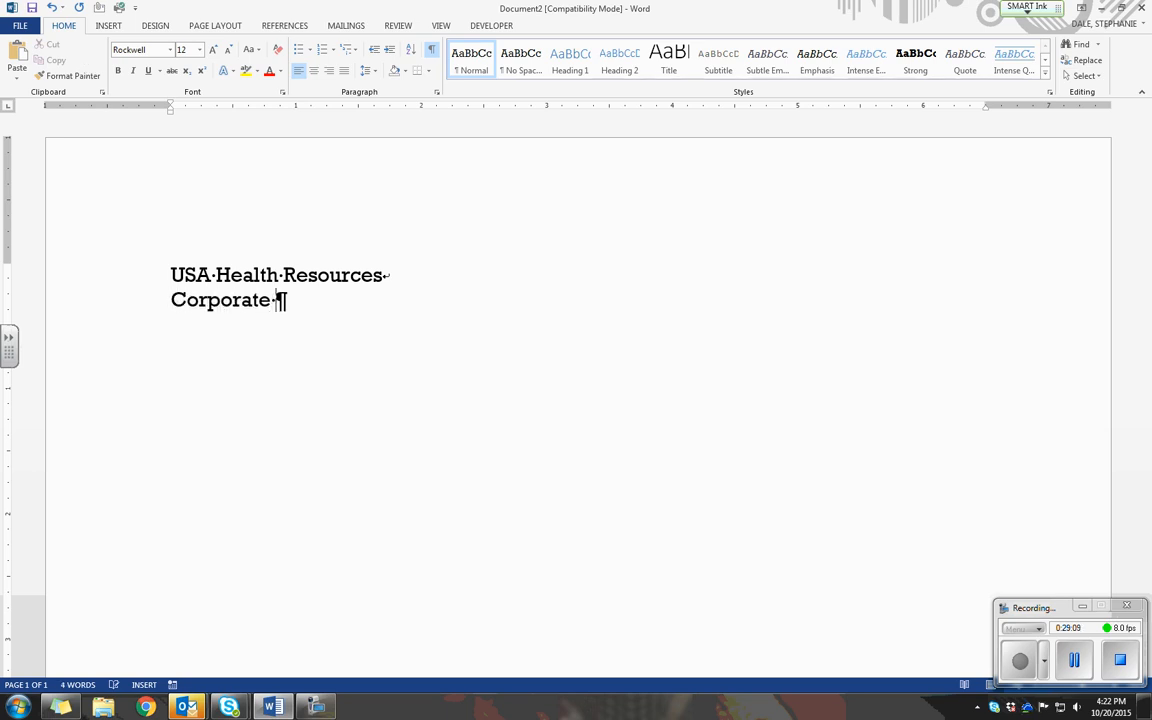
pyautogui.write('Headquarters')
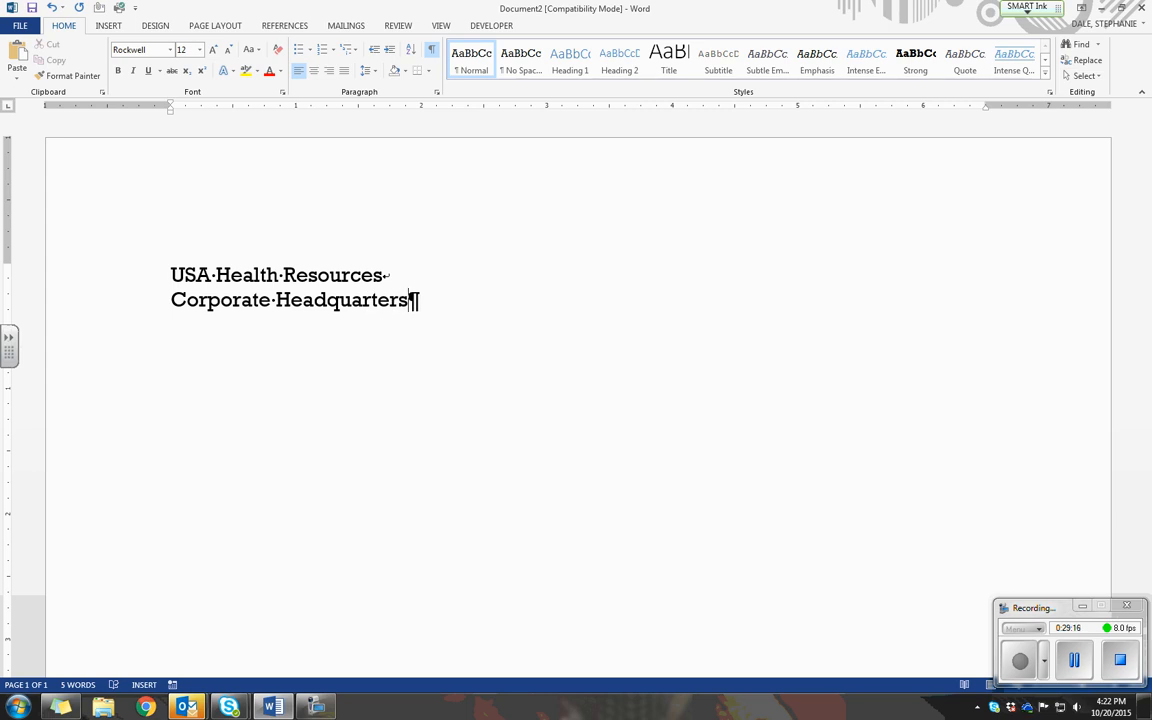
pyautogui.hotkey('shift', 'Return')
pyautogui.write('Relocat')
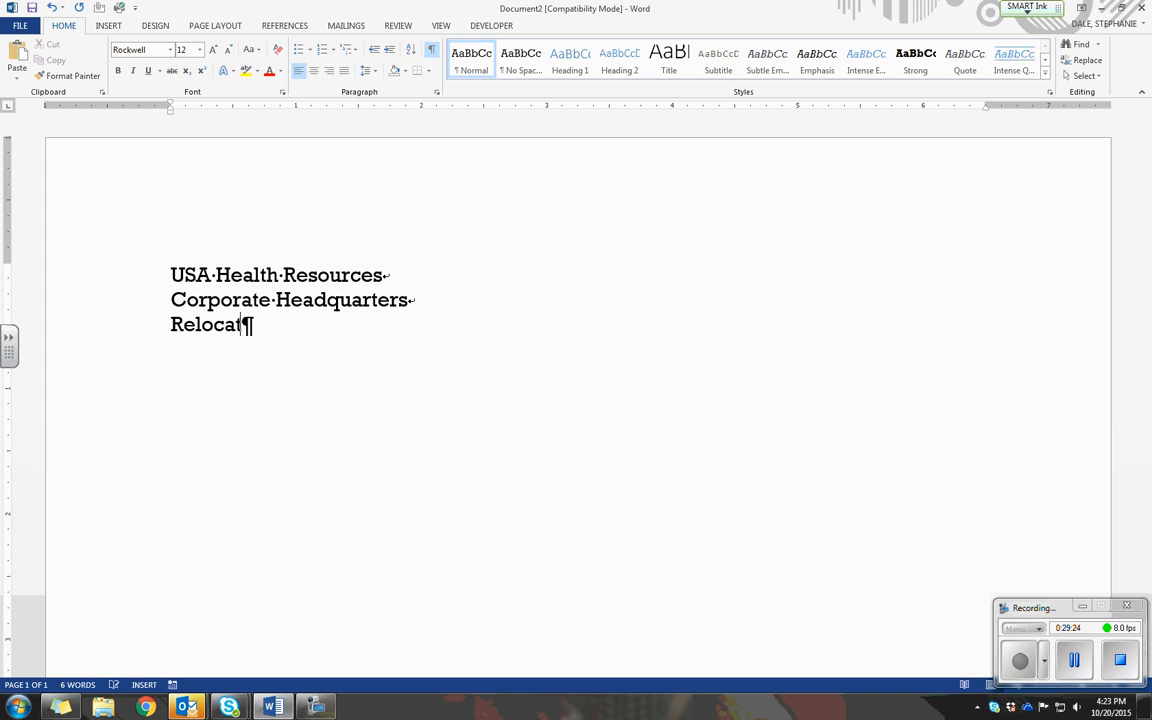
pyautogui.write('ion Pr')
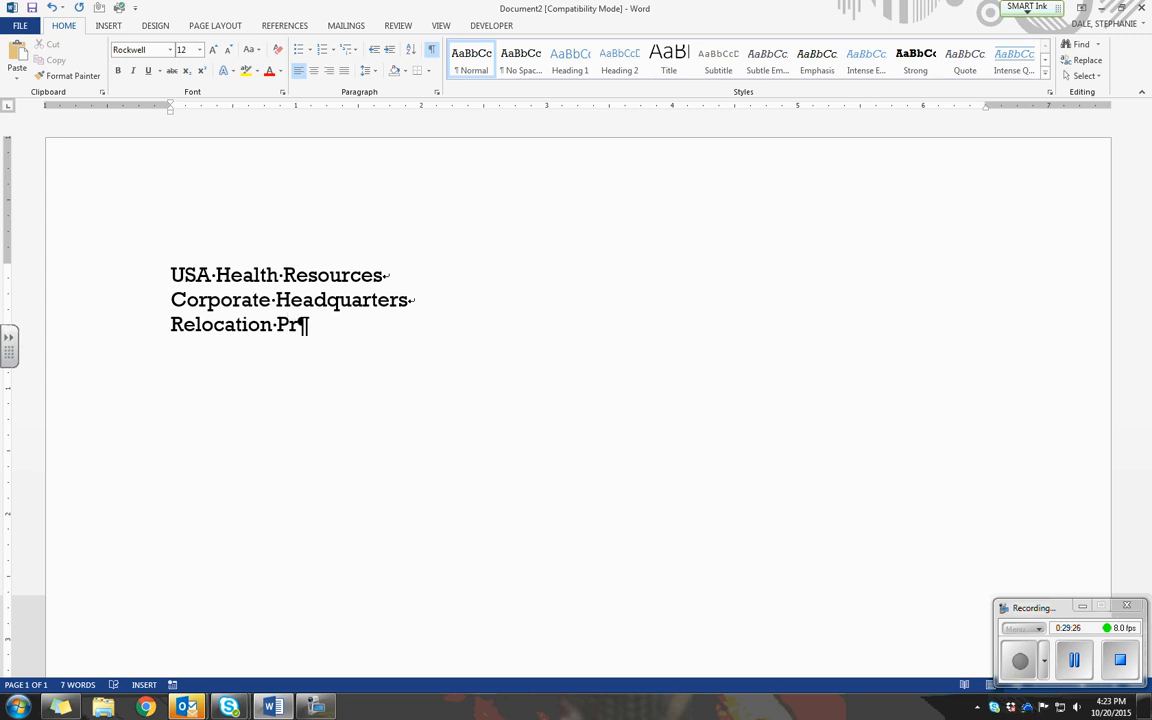
pyautogui.write('oposal')
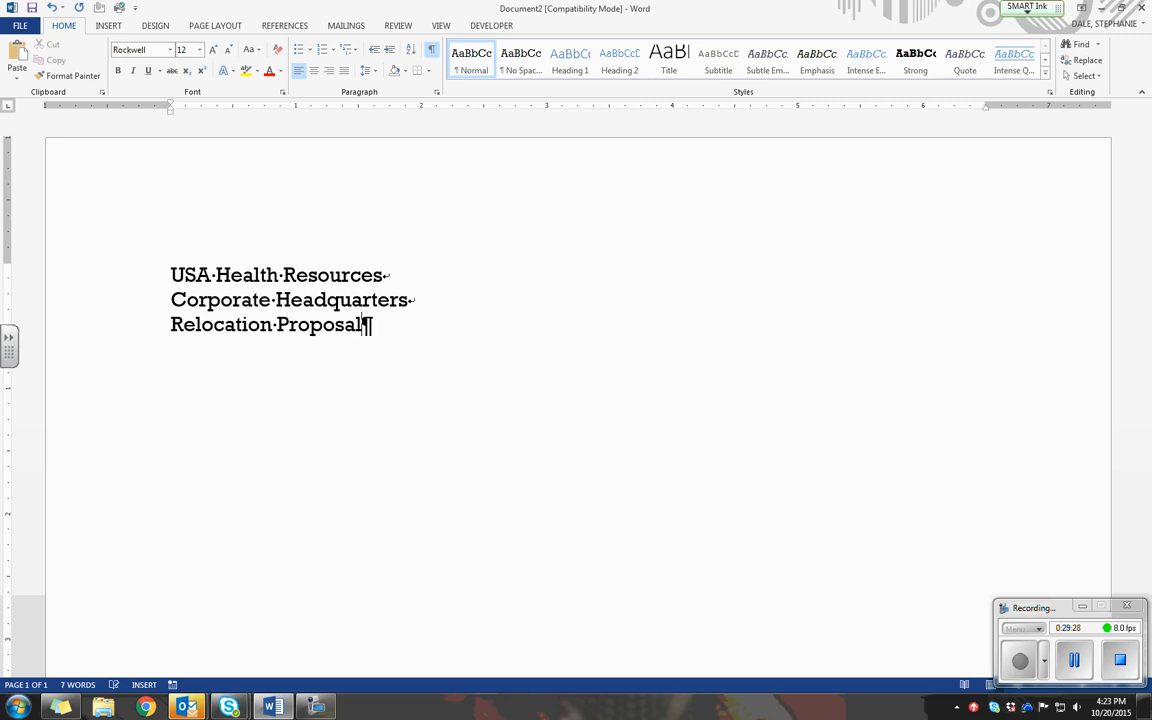
pyautogui.press('Return')
# Step: Try centre and right alignment on the three-line title paragraph, then return it to left alignment
pyautogui.click(271, 300)
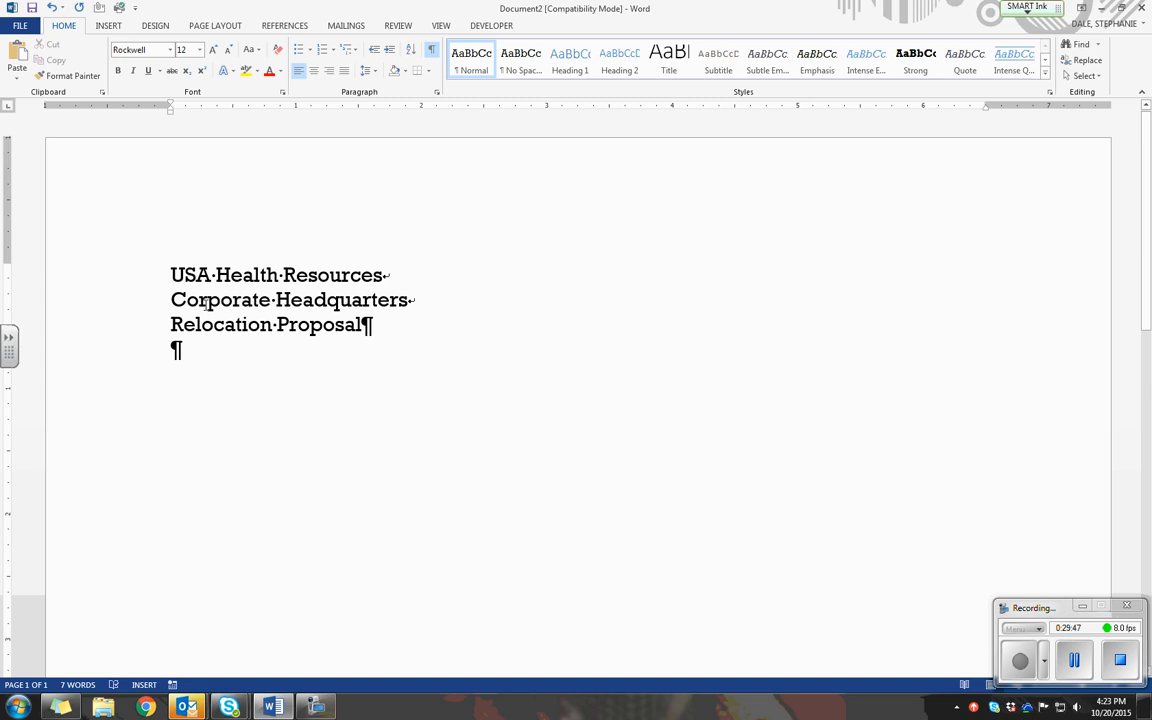
pyautogui.click(313, 71)
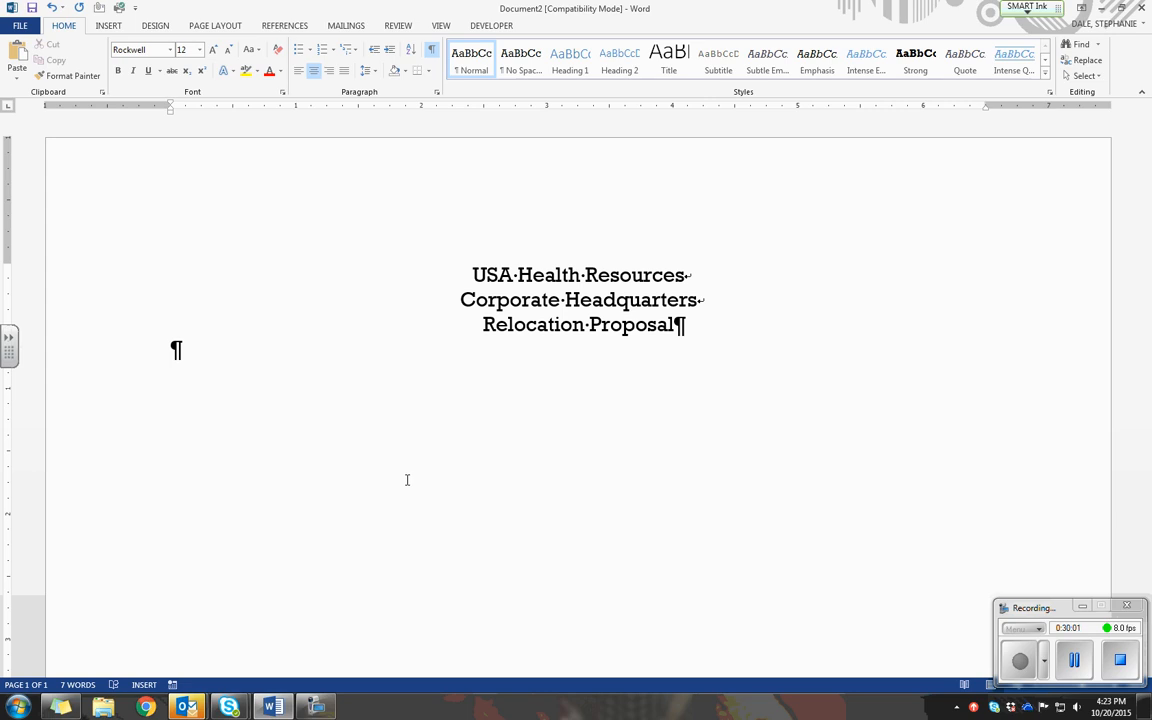
pyautogui.click(329, 71)
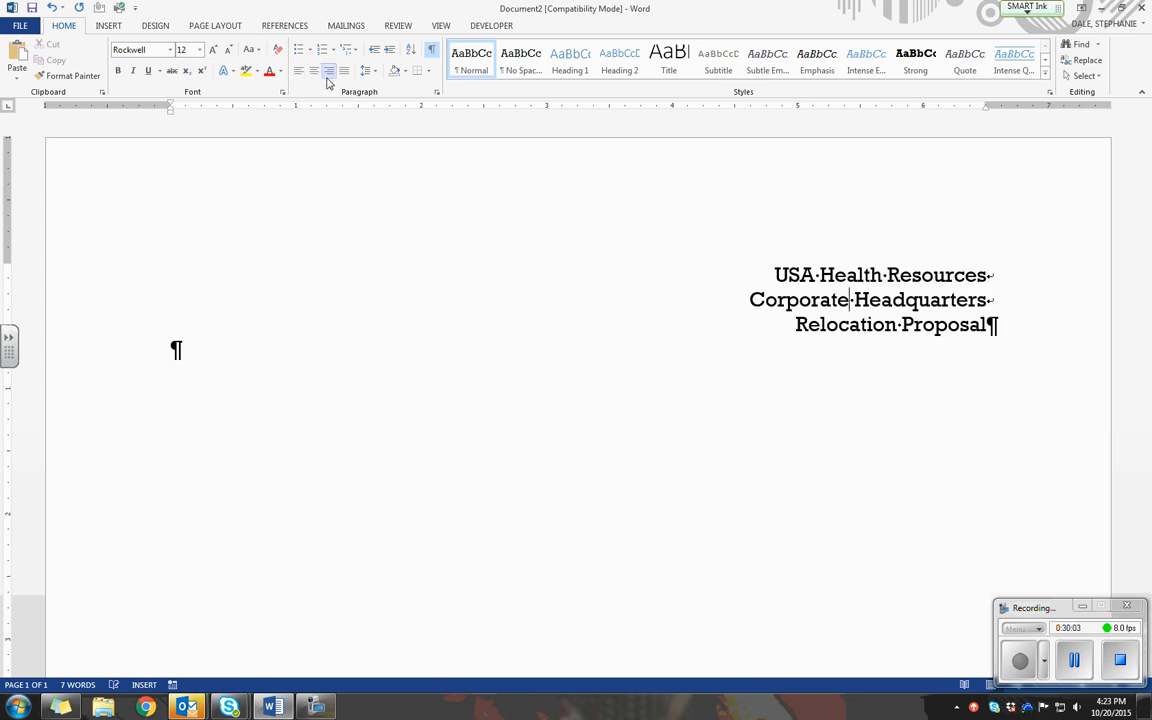
pyautogui.click(299, 73)
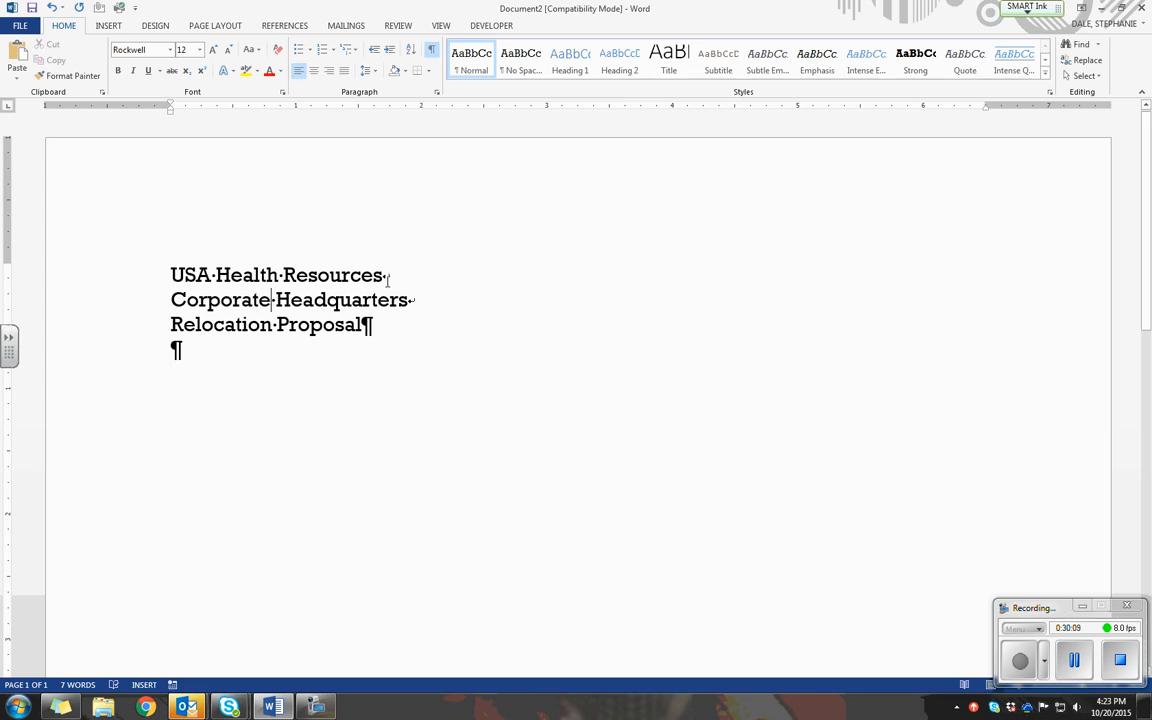
# Step: Start saving the new document and choose the My Practice Files folder in OneDrive for Business
pyautogui.click(20, 25)
pyautogui.click(43, 165)
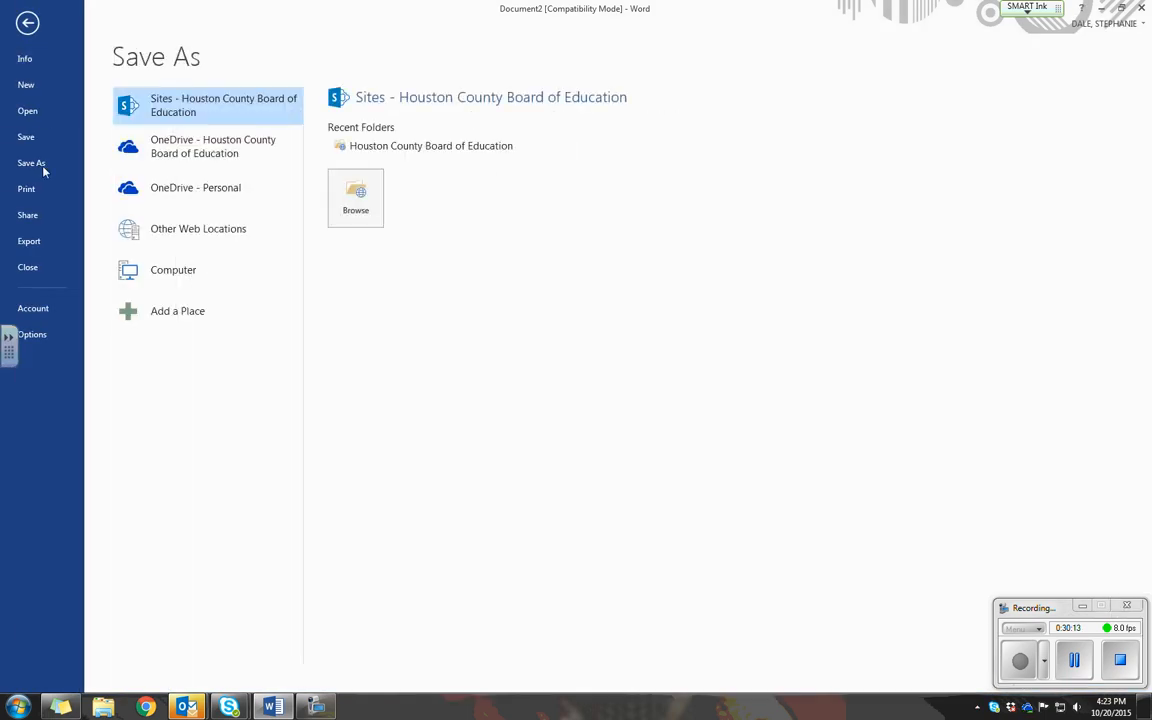
pyautogui.click(200, 155)
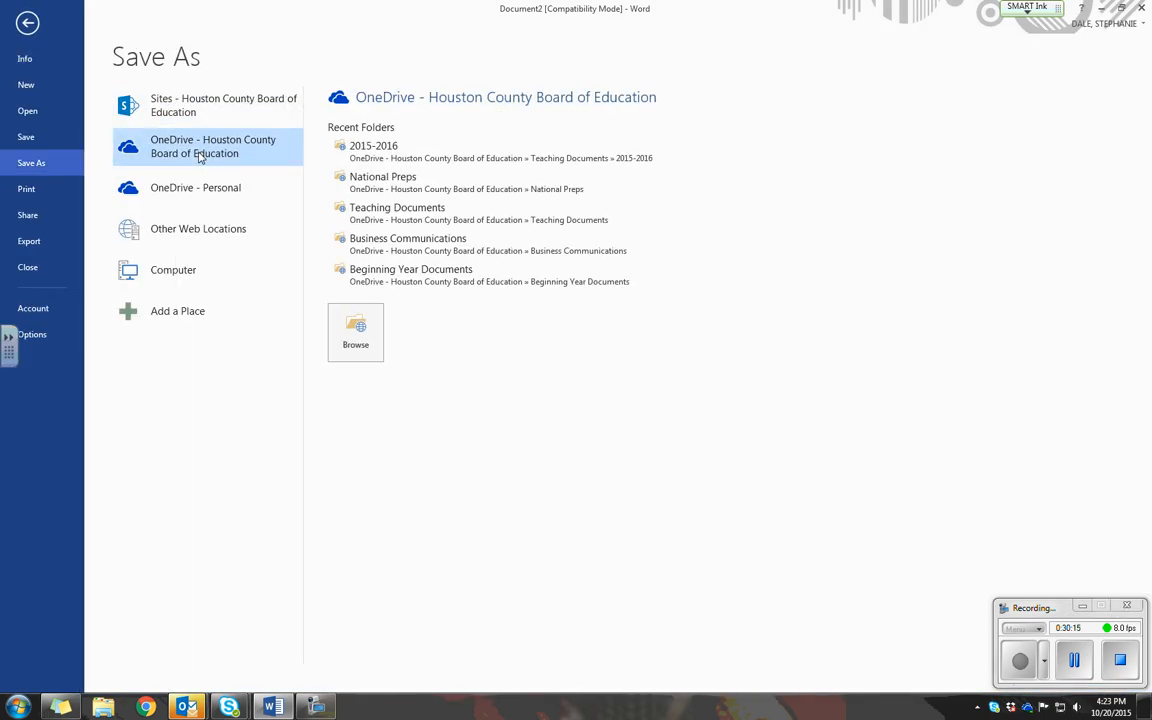
pyautogui.click(356, 330)
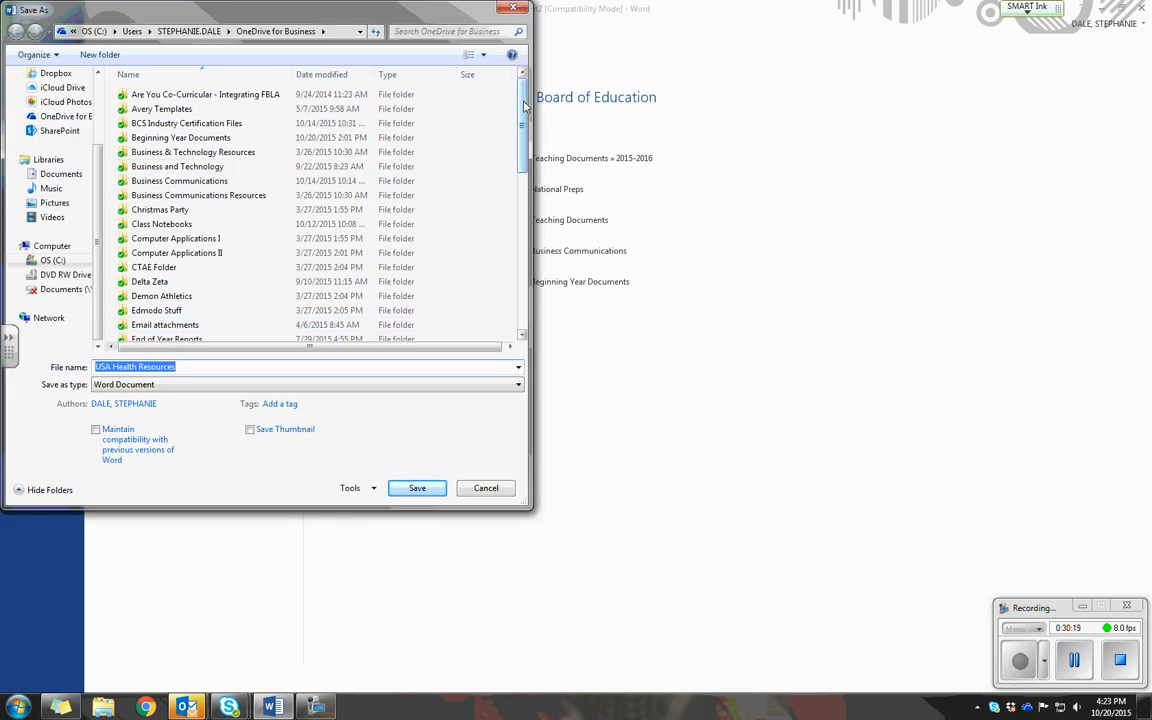
pyautogui.scroll(-10, 400, 105)
pyautogui.scroll(1, 400, 105)
pyautogui.doubleClick(224, 162)
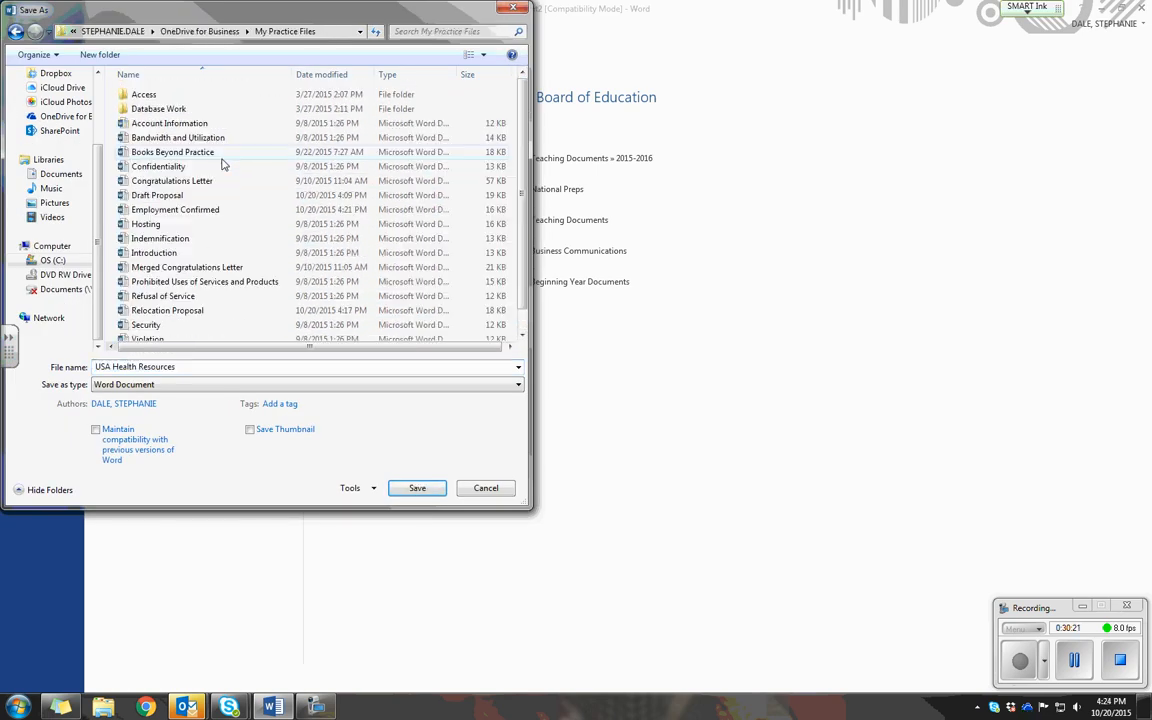
# Step: Save the new document as Title with Line Breaks in My Practice Files and close it
pyautogui.click(206, 367)
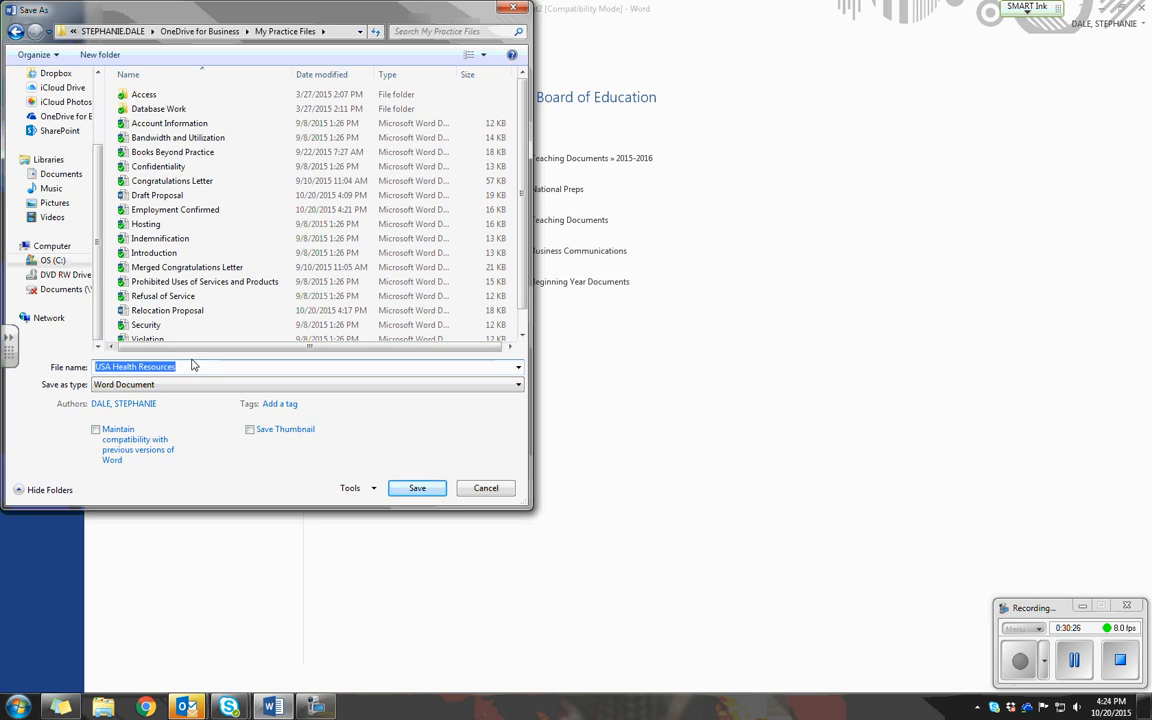
pyautogui.write('Title')
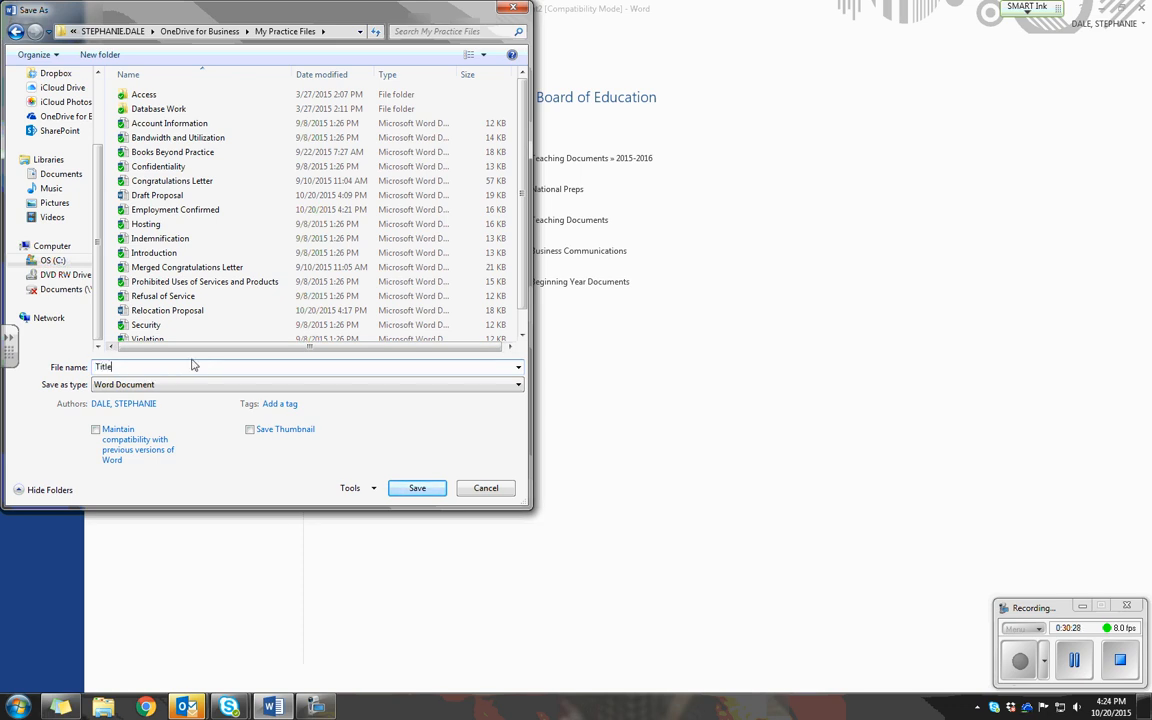
pyautogui.write(' with Line Breaks')
pyautogui.click(414, 488)
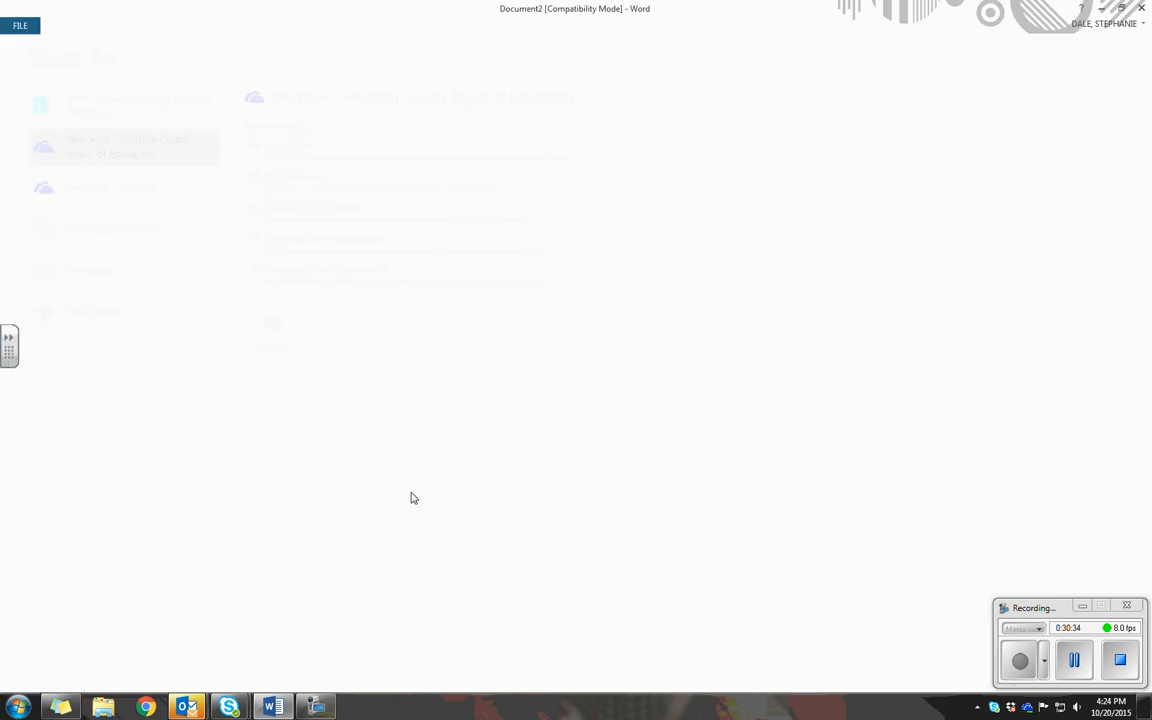
pyautogui.click(20, 25)
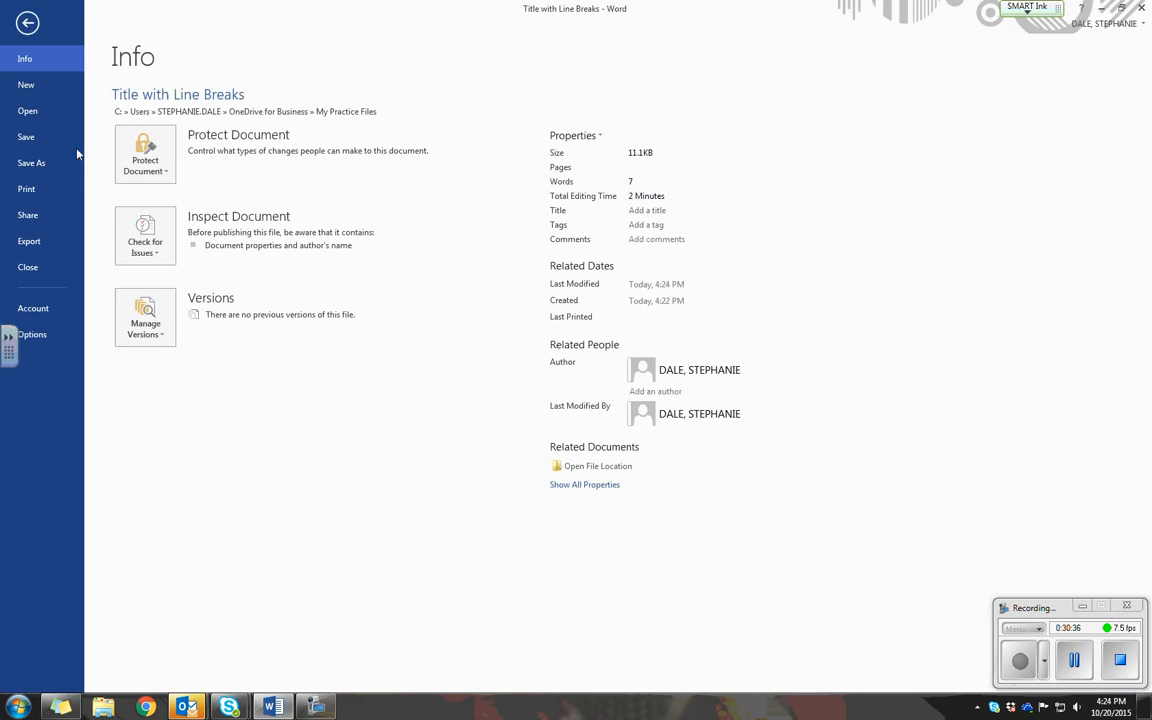
pyautogui.click(59, 276)
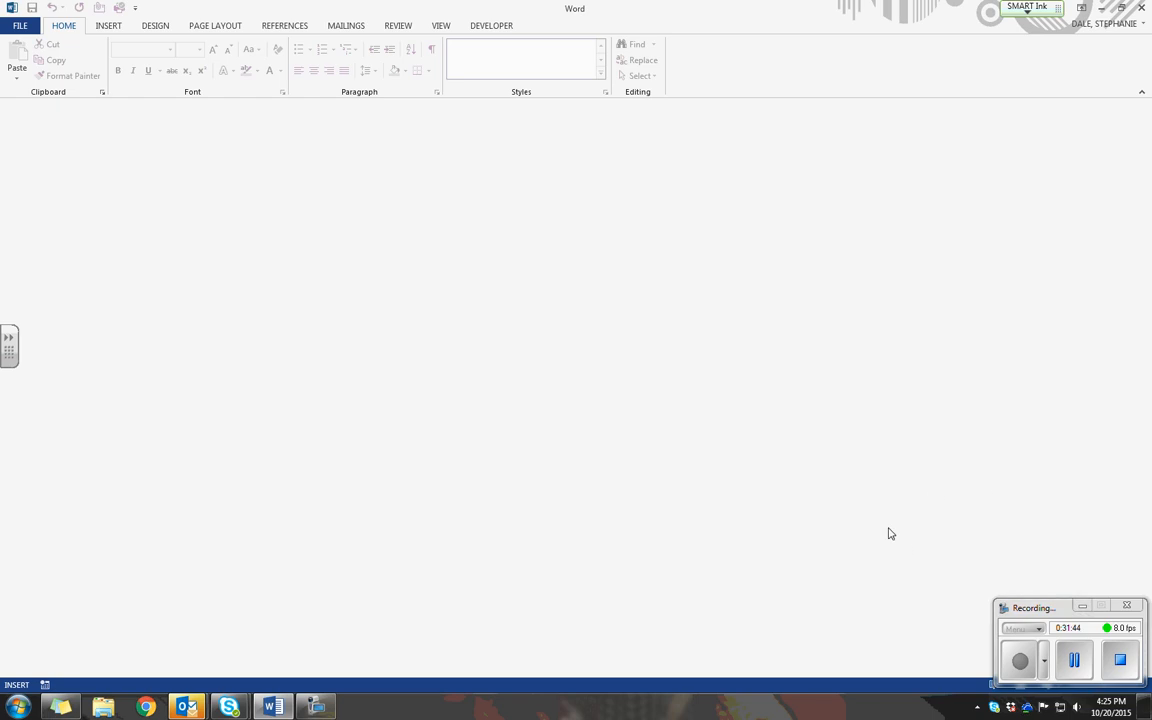
# Step: Open the Checking document from the Student Data Files Lesson 05 folder in Student Assignments and enable editing
pyautogui.click(31, 28)
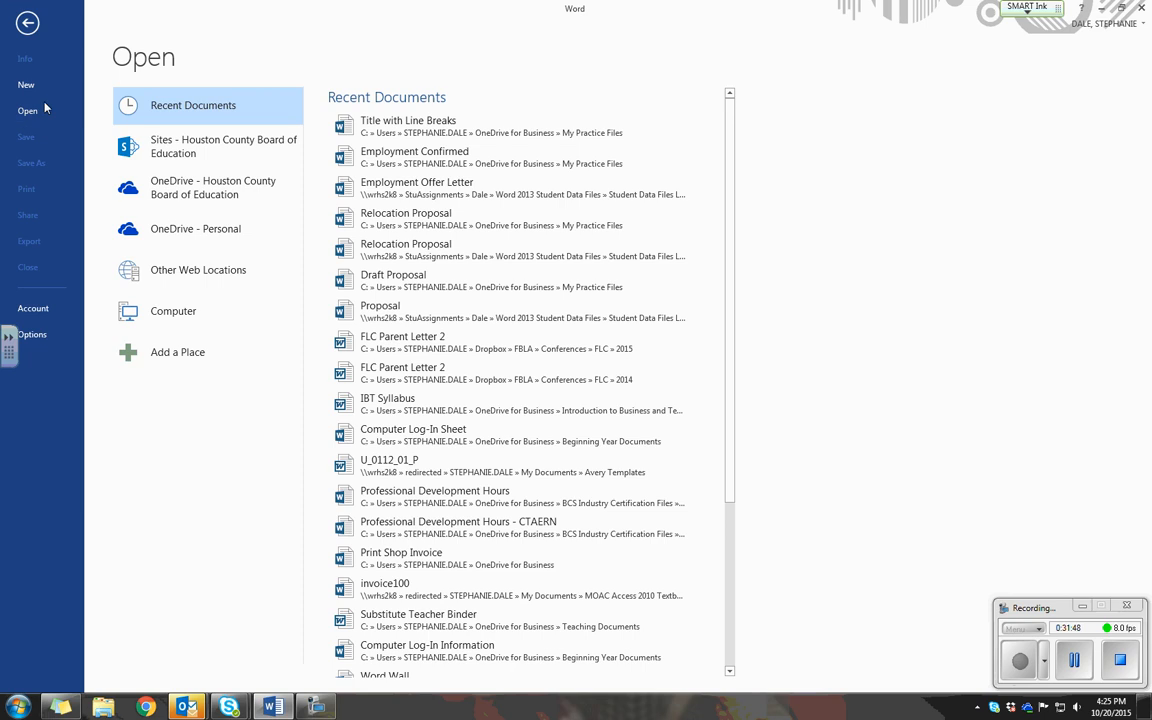
pyautogui.click(245, 313)
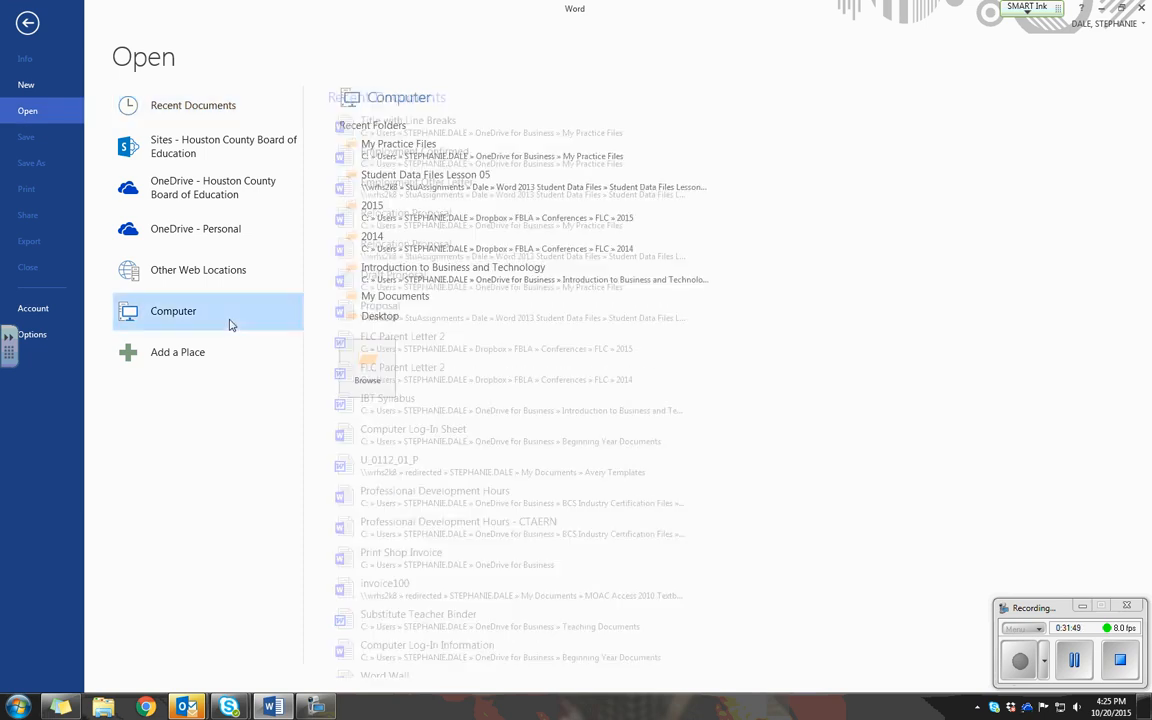
pyautogui.click(375, 318)
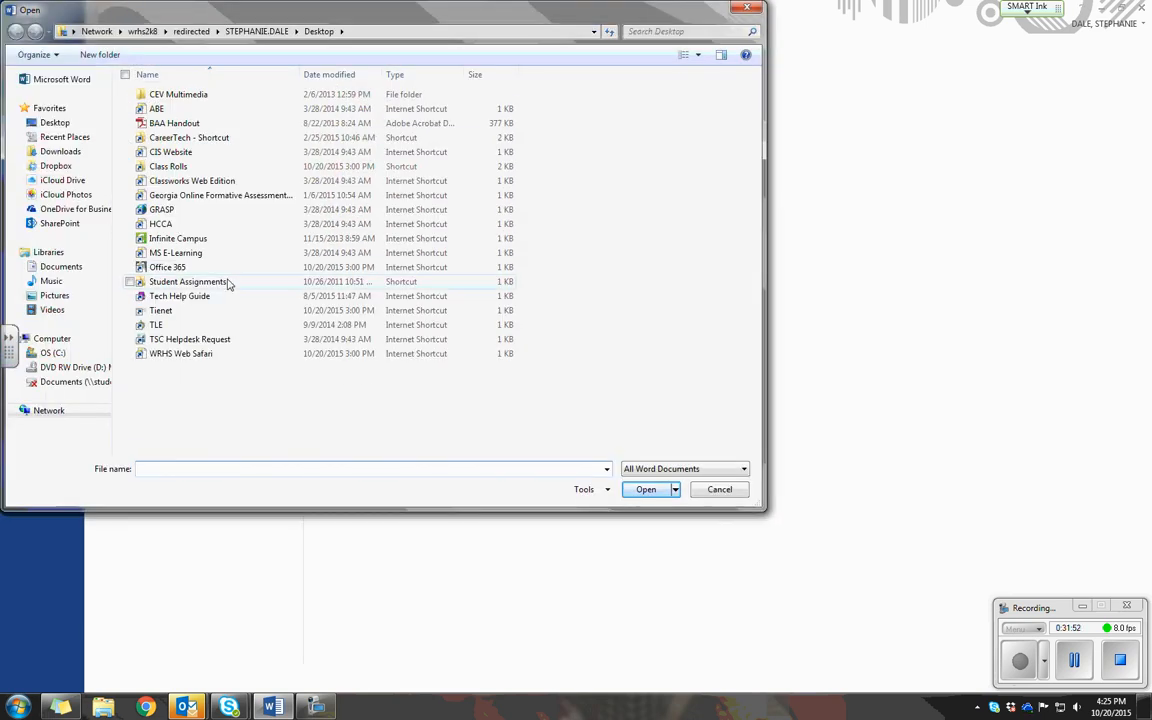
pyautogui.click(228, 282)
pyautogui.doubleClick(228, 282)
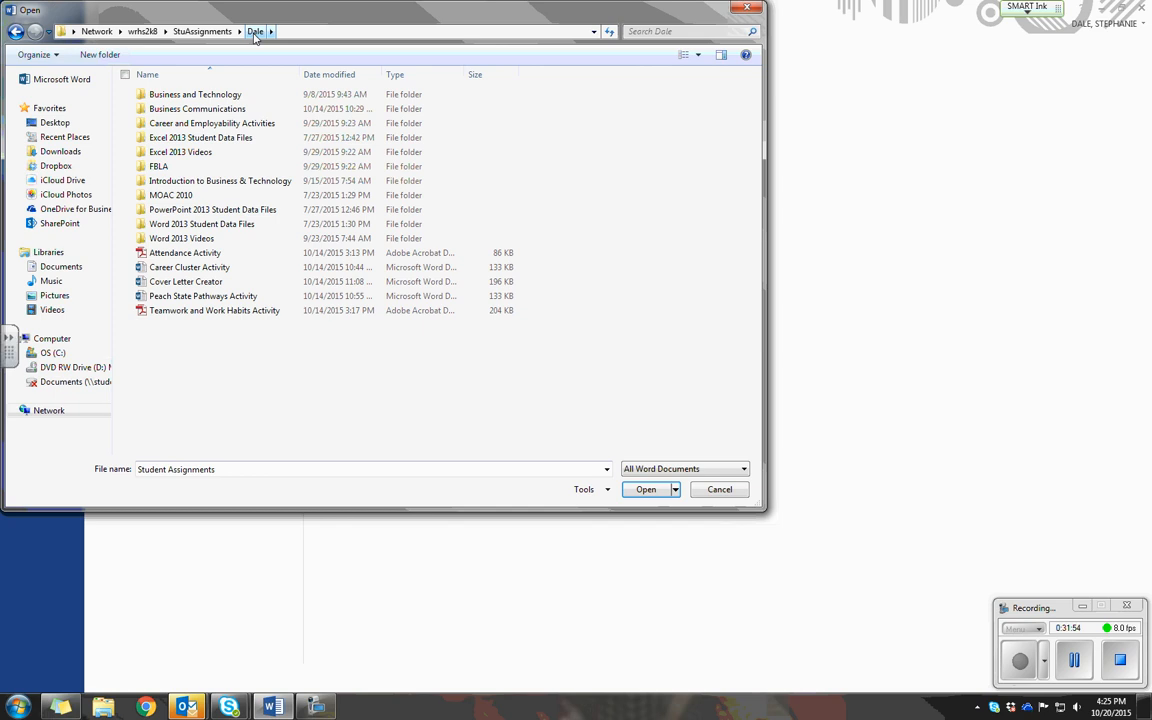
pyautogui.doubleClick(232, 225)
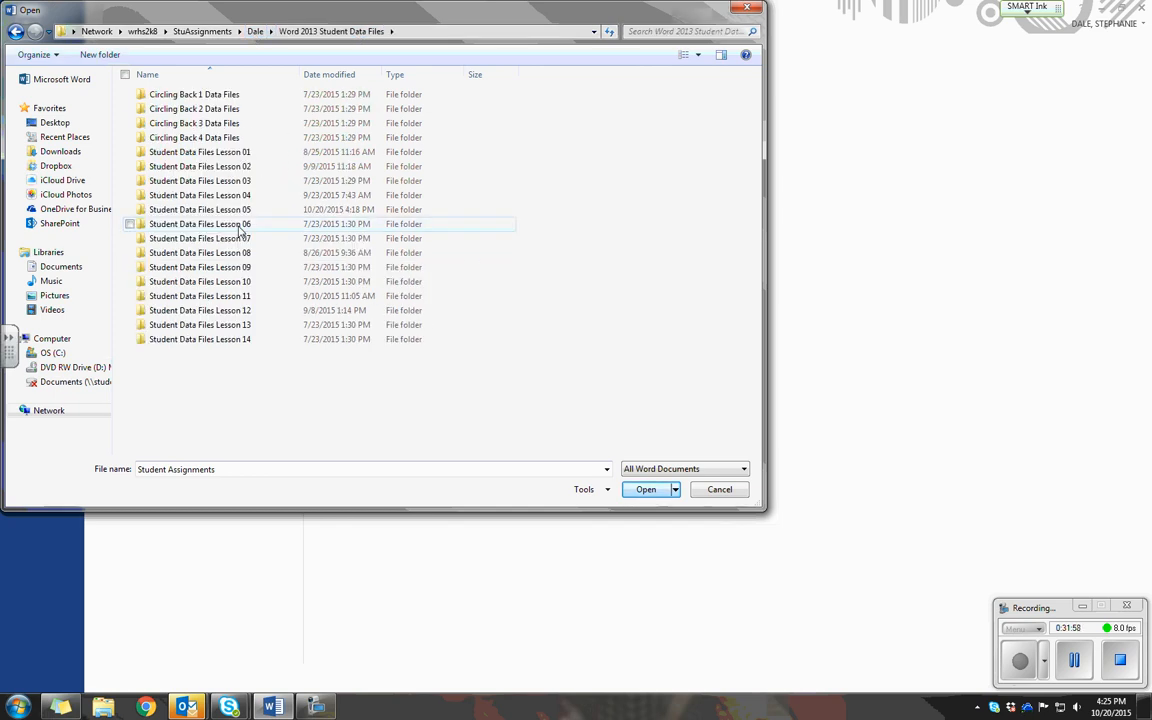
pyautogui.doubleClick(248, 210)
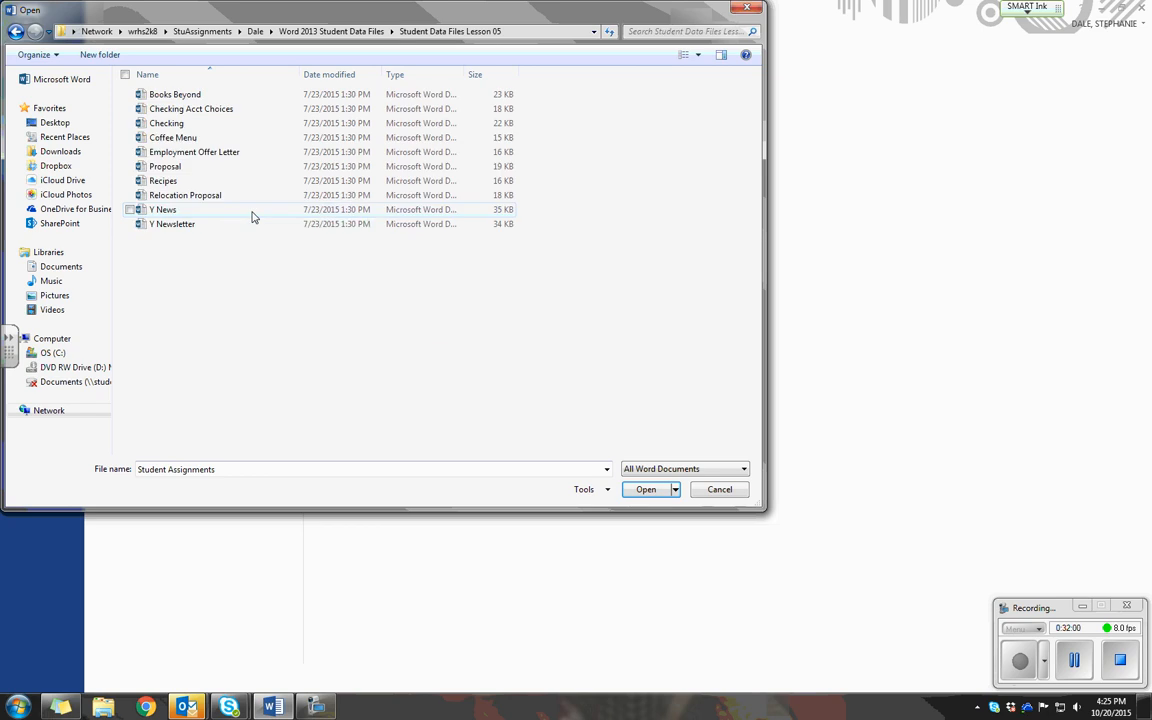
pyautogui.click(240, 126)
pyautogui.click(643, 492)
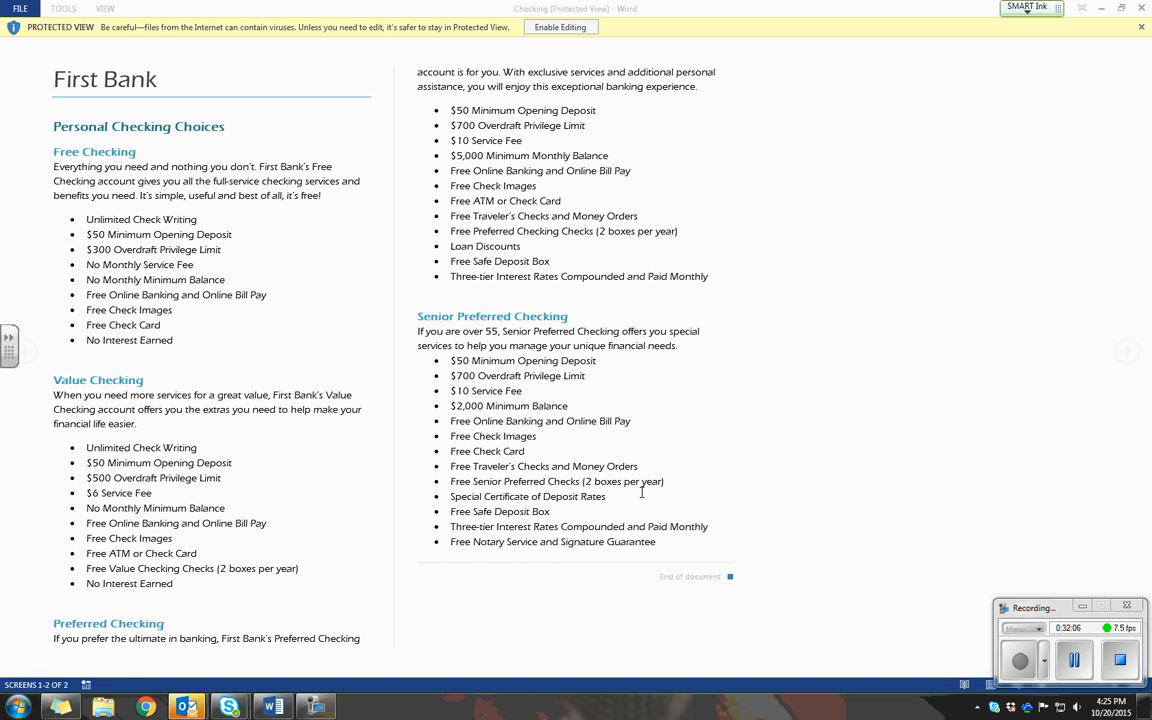
pyautogui.click(558, 27)
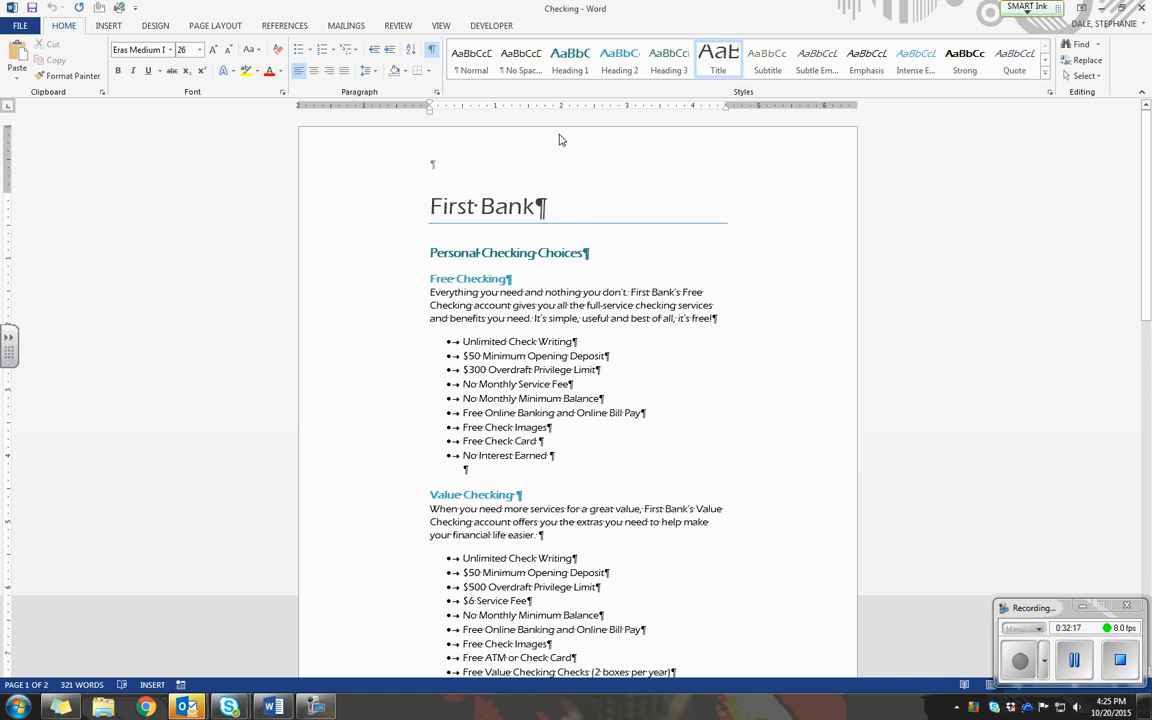
# Step: Save a copy of the document as Checking Choices in the My Practice Files folder of OneDrive for Business
pyautogui.click(22, 28)
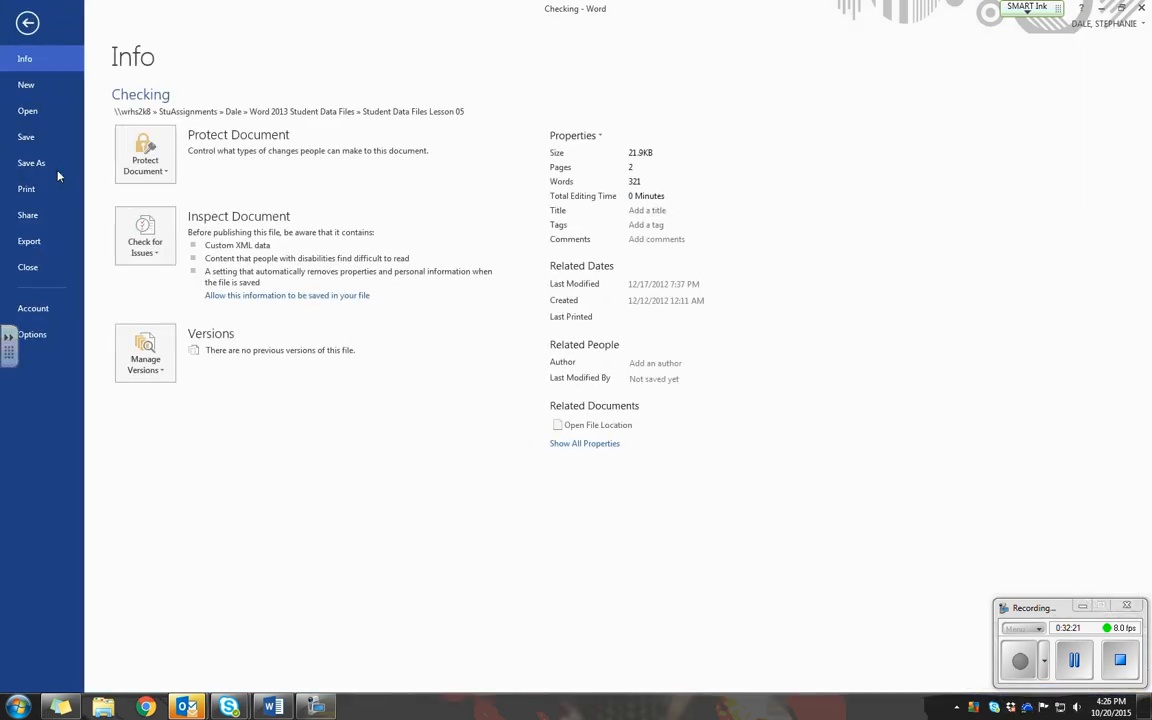
pyautogui.click(55, 165)
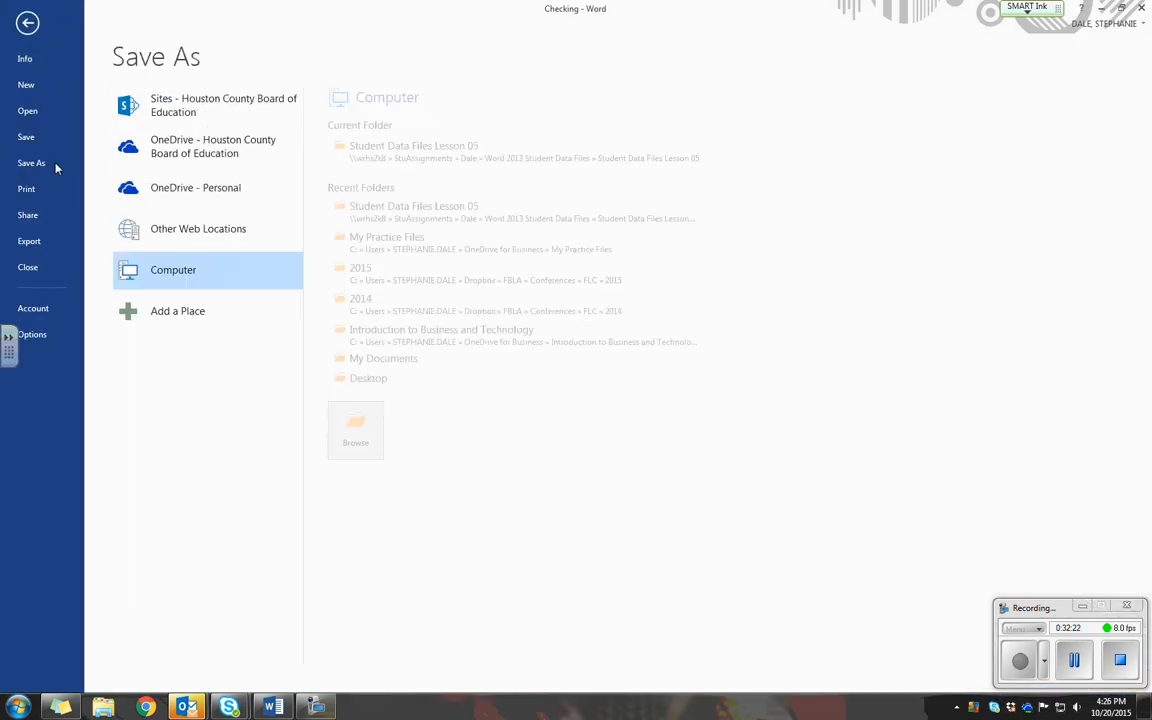
pyautogui.click(200, 157)
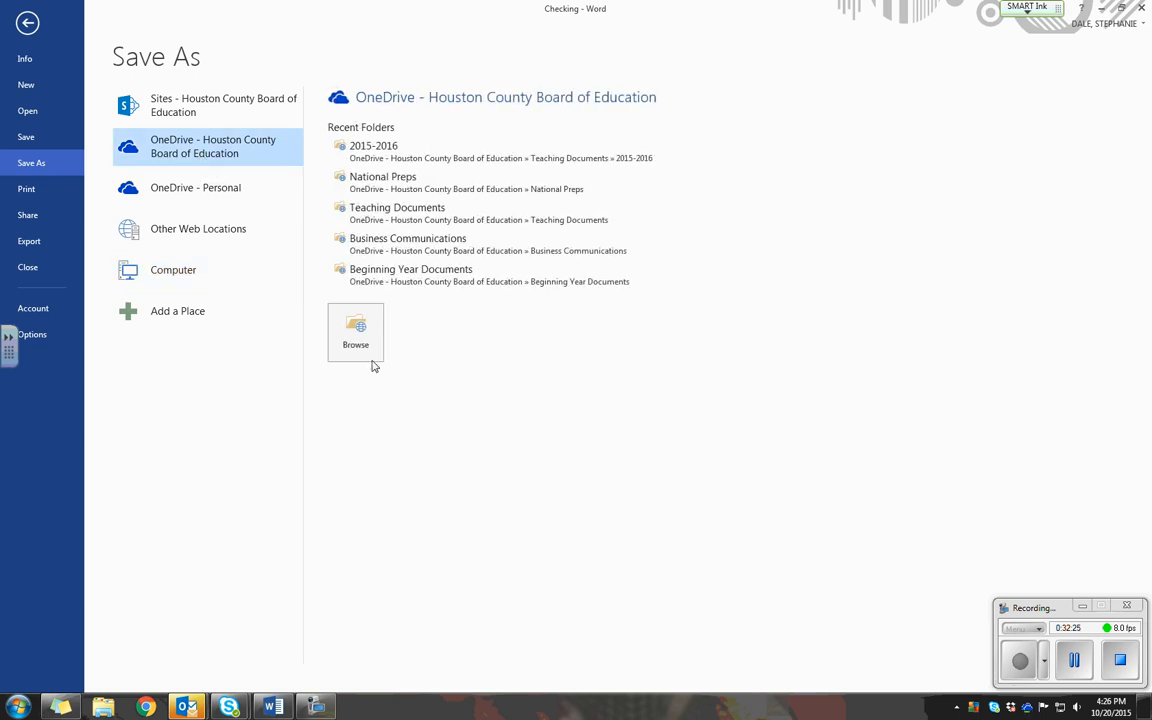
pyautogui.click(362, 340)
pyautogui.scroll(-8, 465, 250)
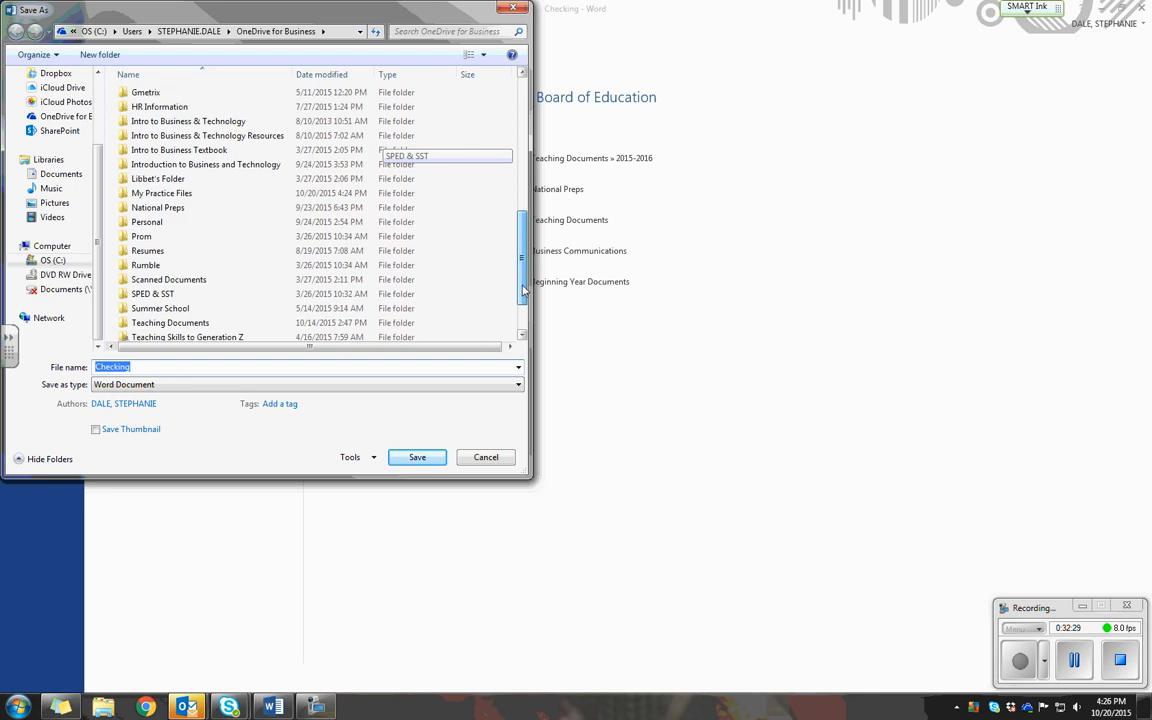
pyautogui.doubleClick(211, 165)
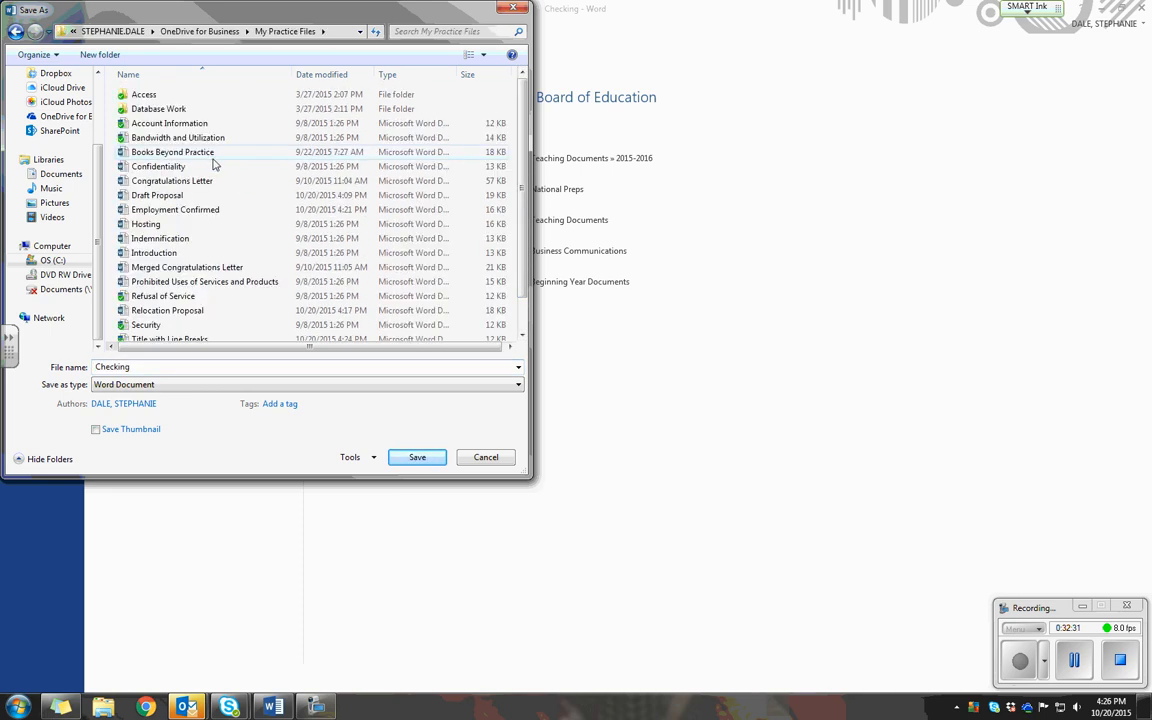
pyautogui.click(214, 366)
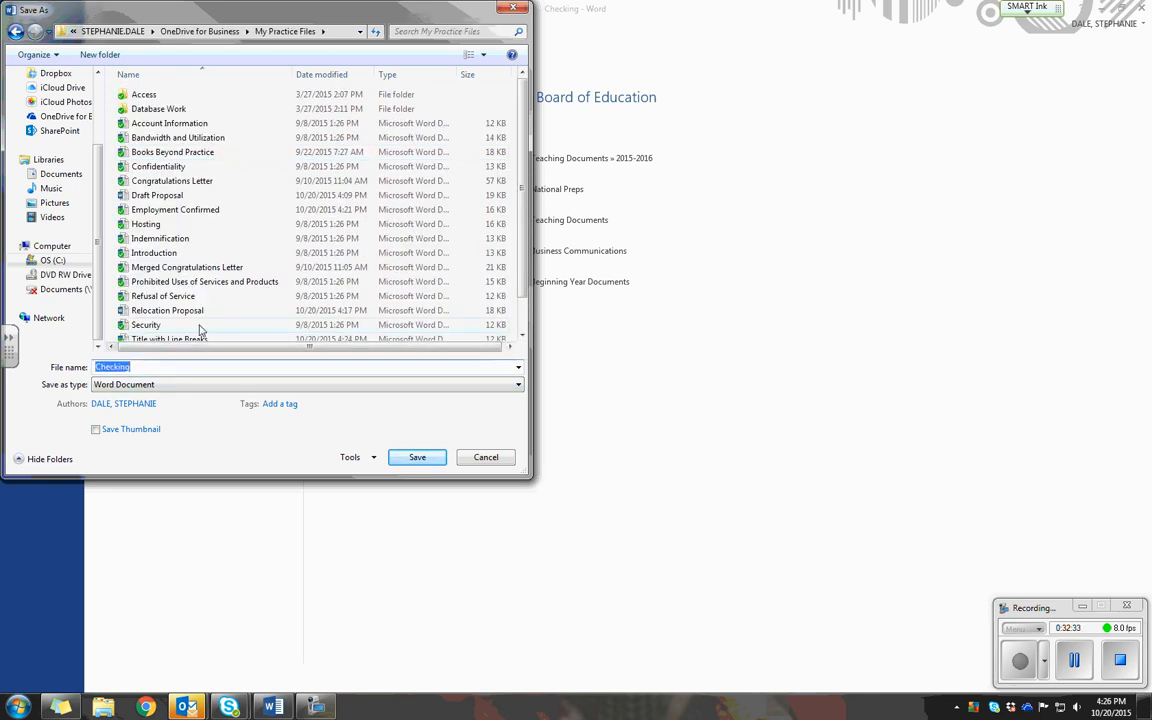
pyautogui.press('Right')
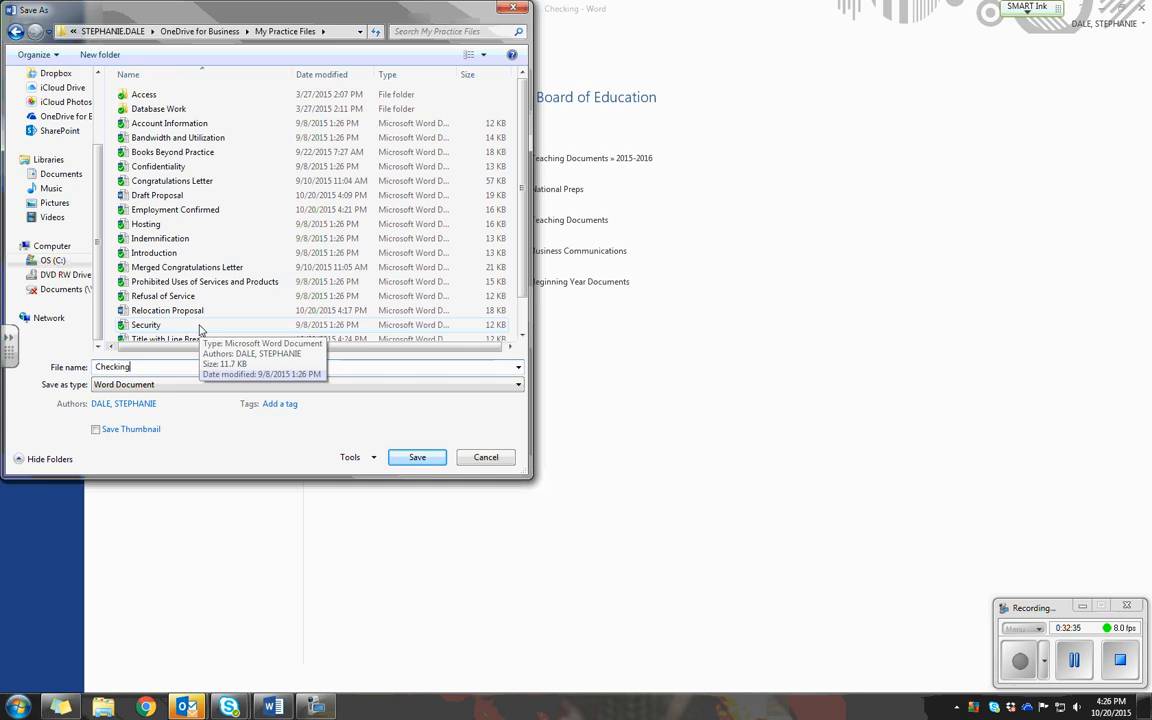
pyautogui.write('Choices')
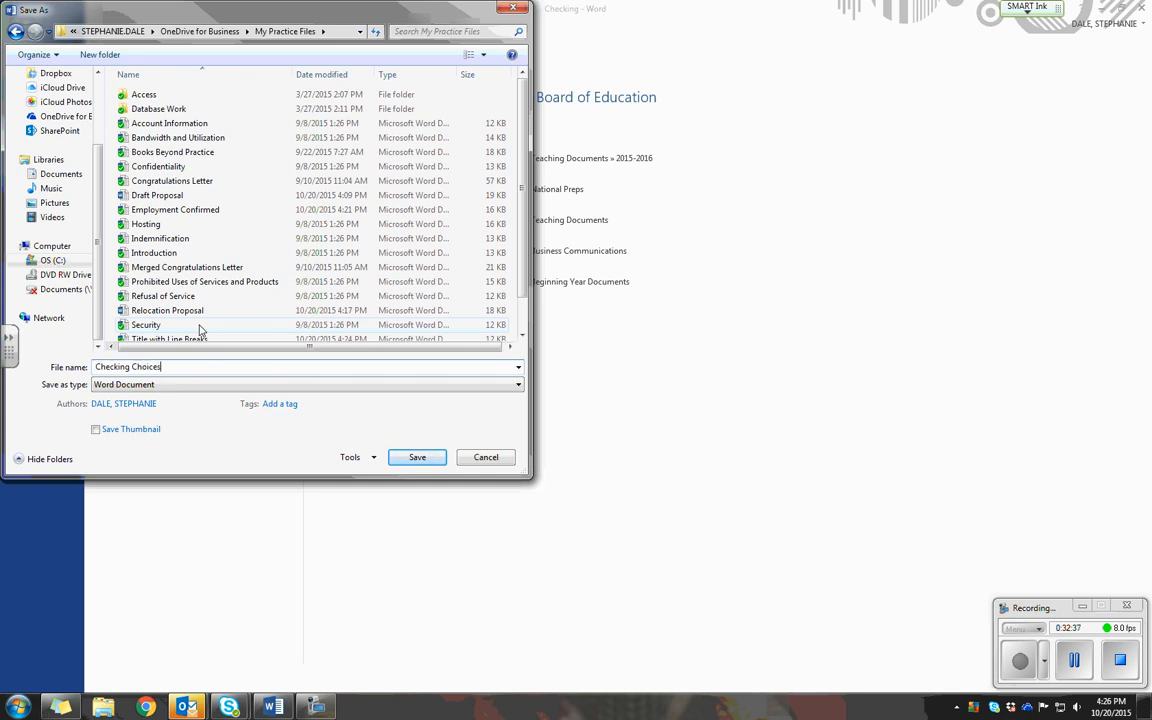
pyautogui.press('Return')
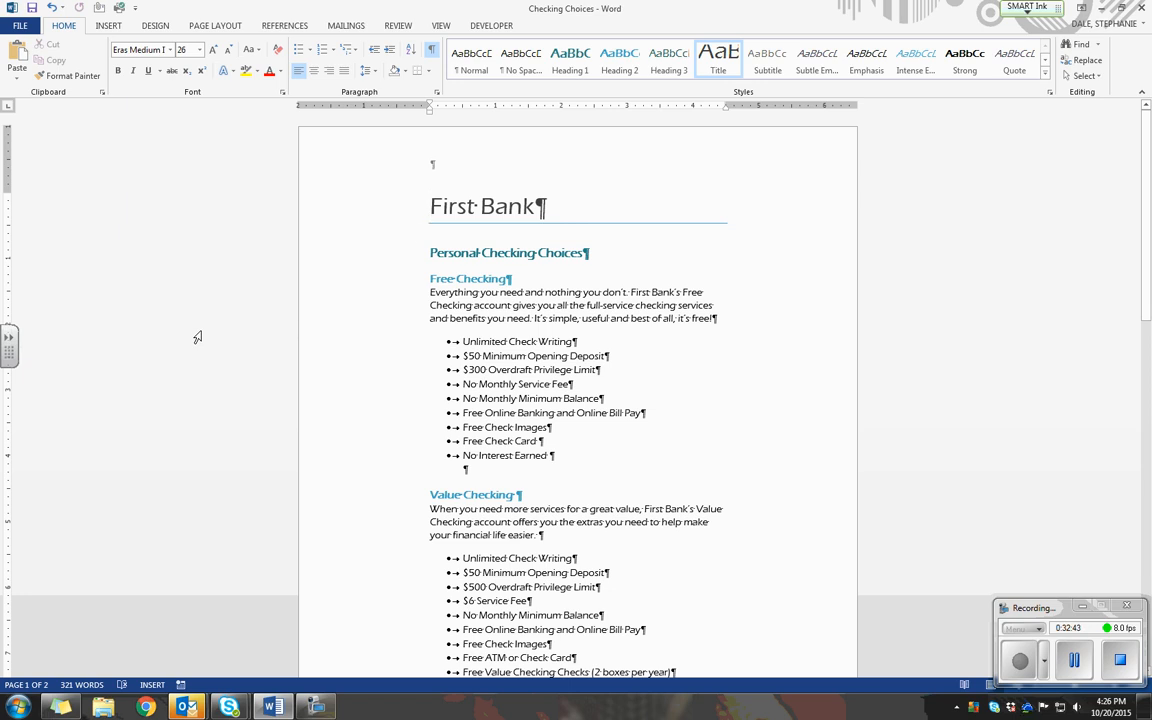
# Step: Turn on Widow/Orphan control for the paragraph under the Preferred Checking heading and save the document
pyautogui.scroll(-15, 414, 233)
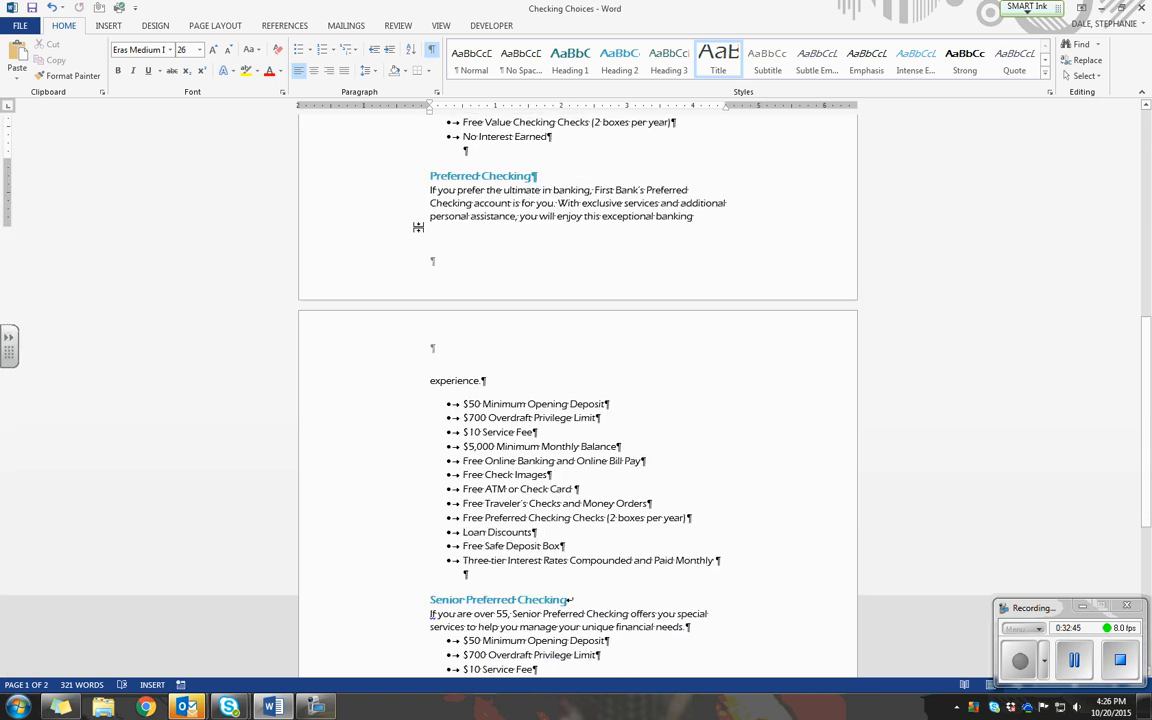
pyautogui.scroll(3, 437, 227)
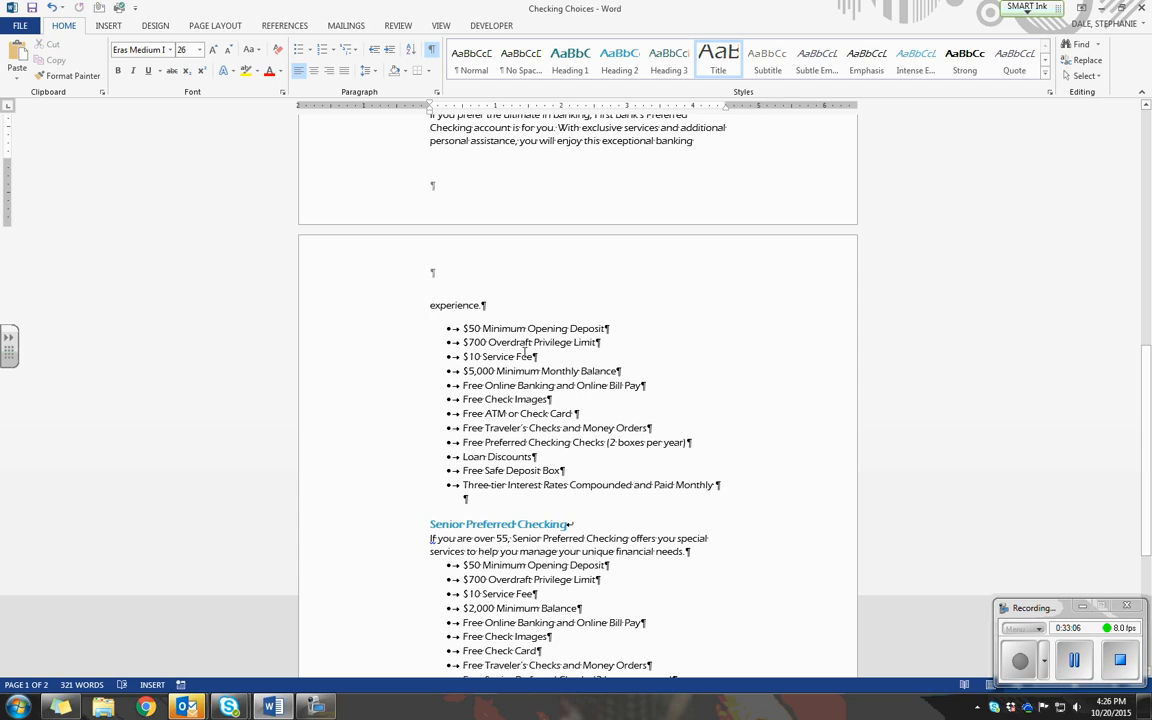
pyautogui.scroll(3, 525, 352)
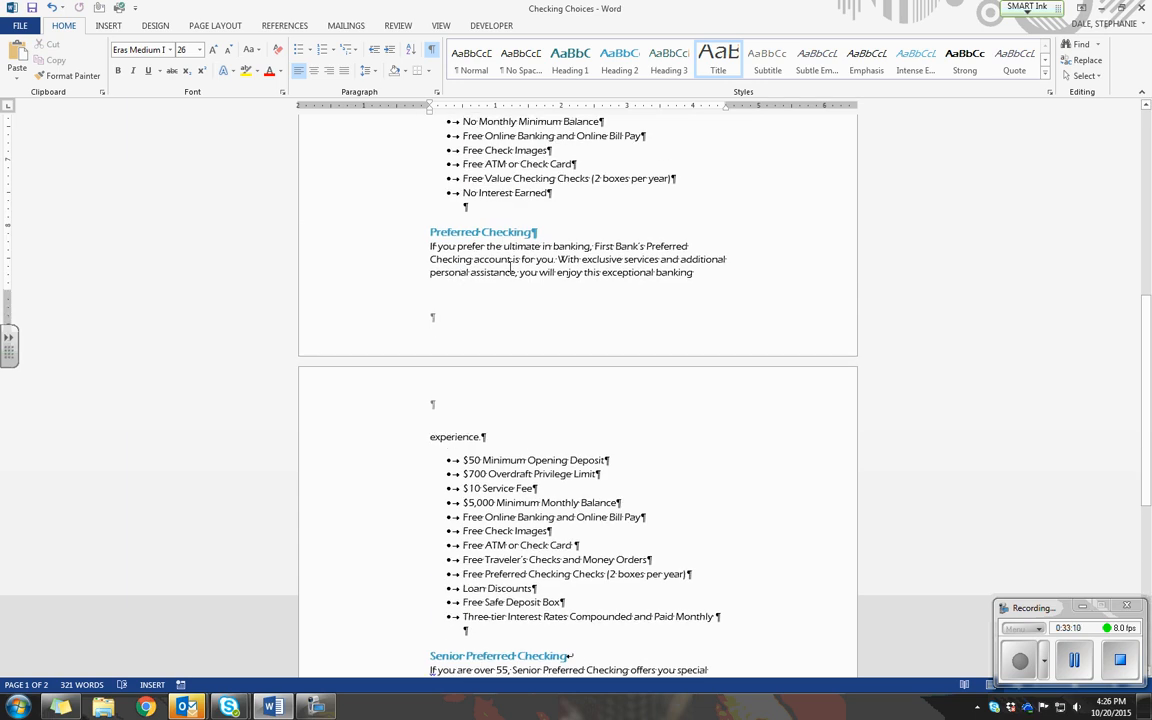
pyautogui.click(698, 273)
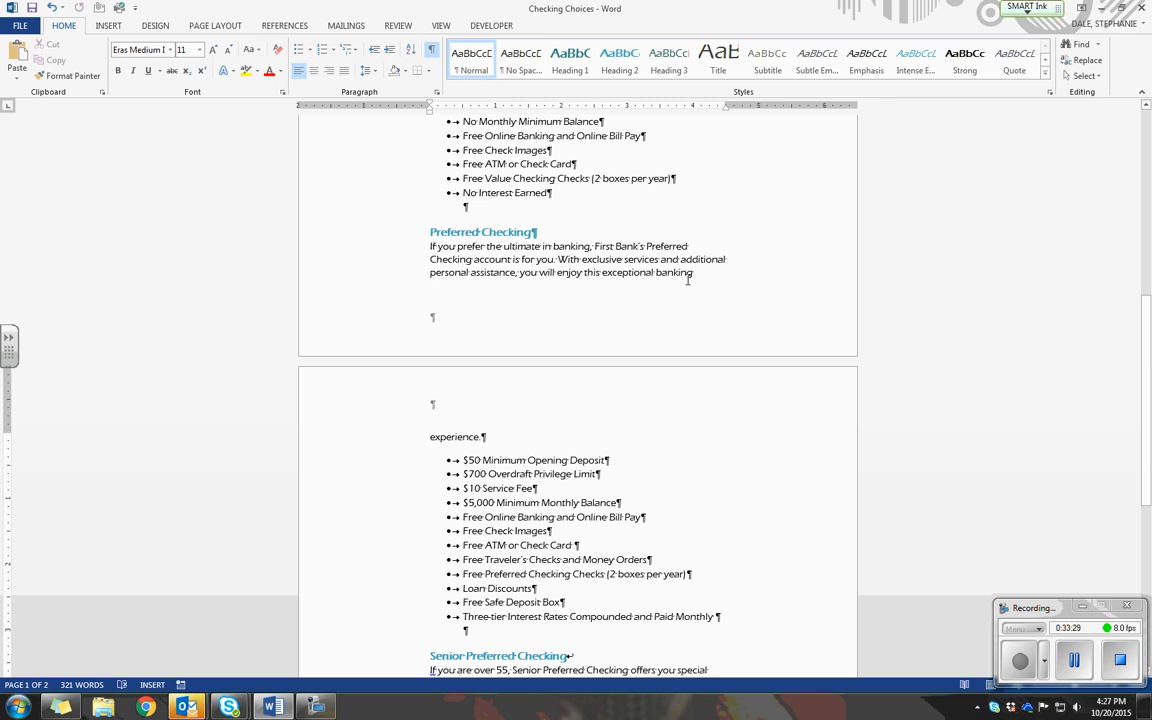
pyautogui.click(436, 92)
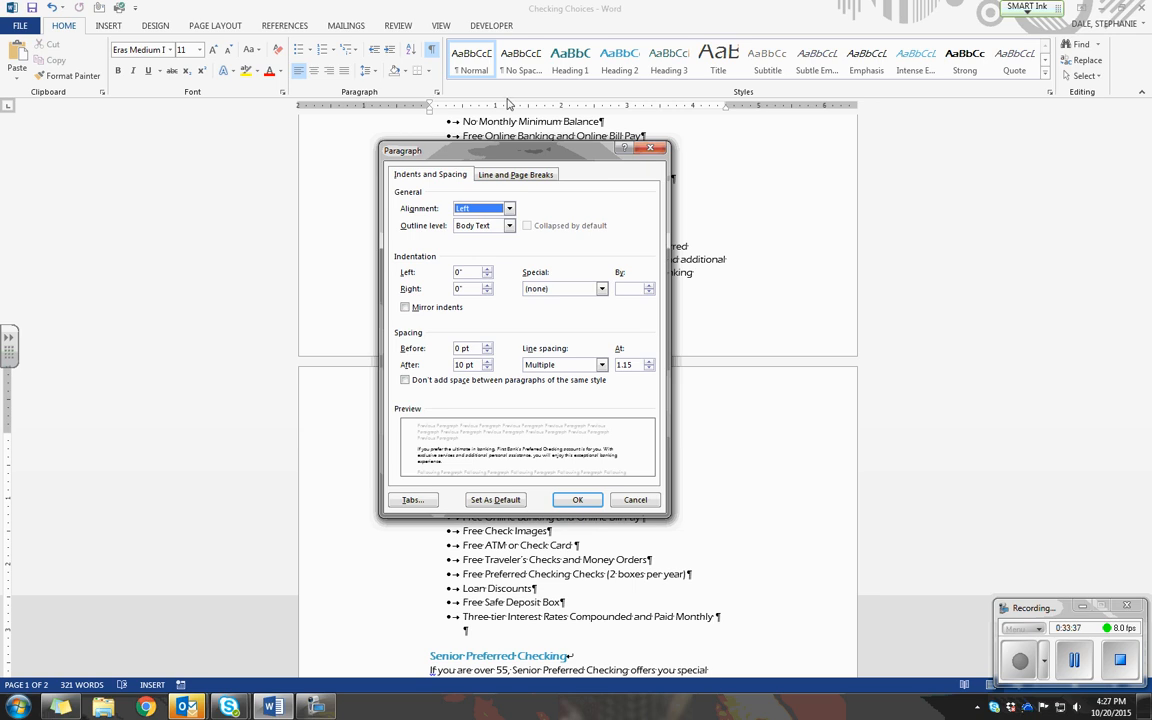
pyautogui.click(516, 175)
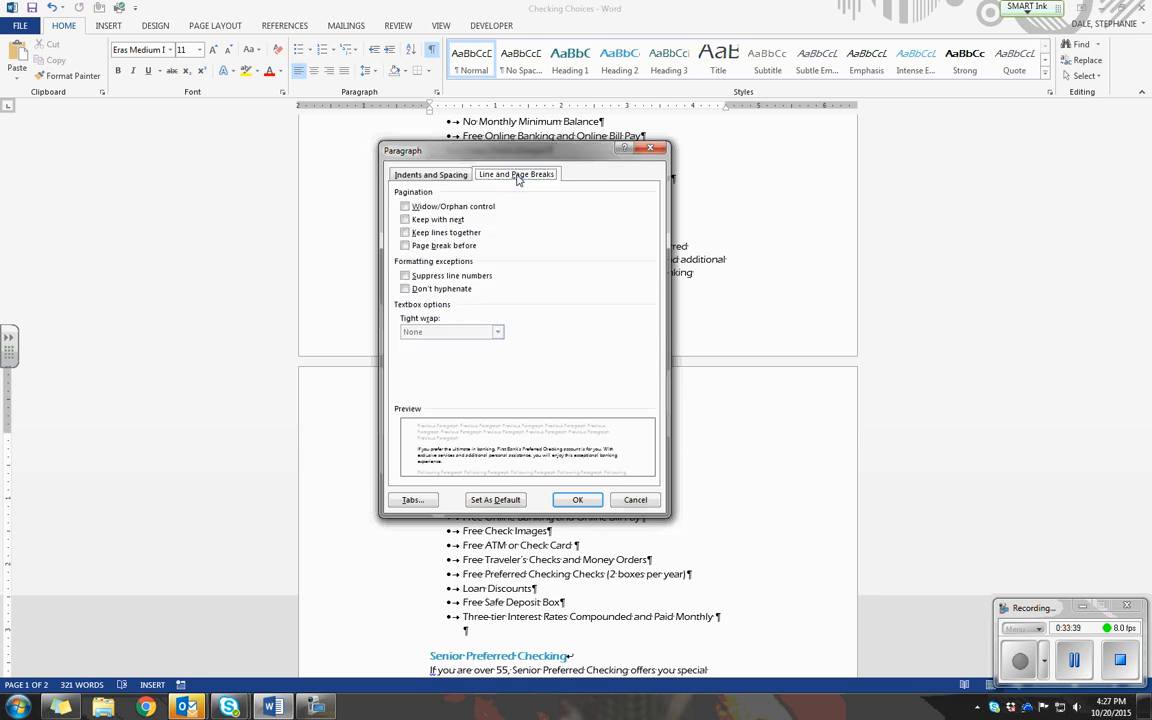
pyautogui.click(405, 208)
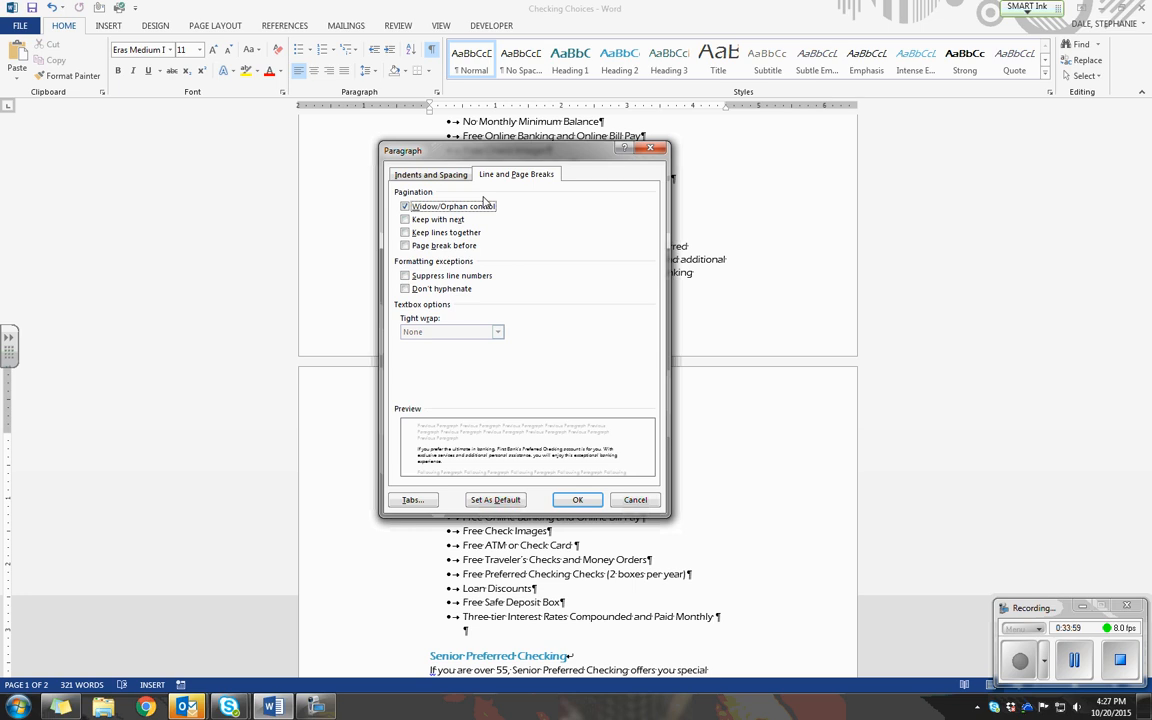
pyautogui.click(578, 500)
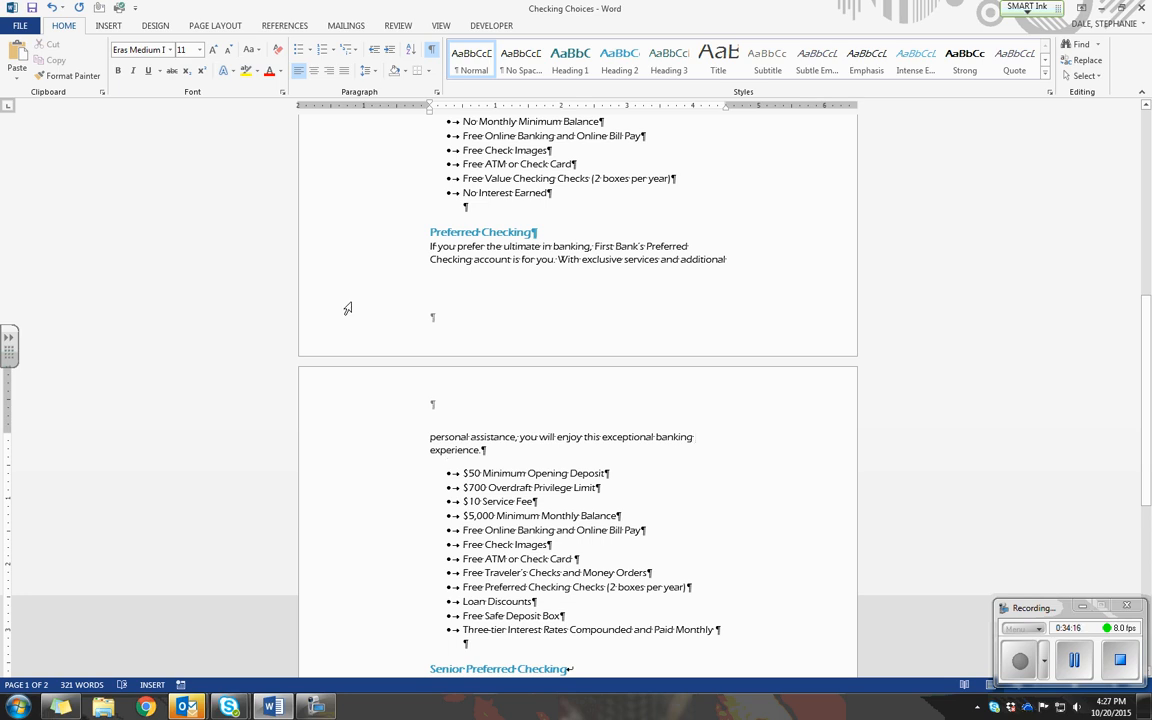
pyautogui.click(32, 8)
# Step: Turn on Keep lines together for the paragraph under the Preferred Checking heading
pyautogui.click(427, 246)
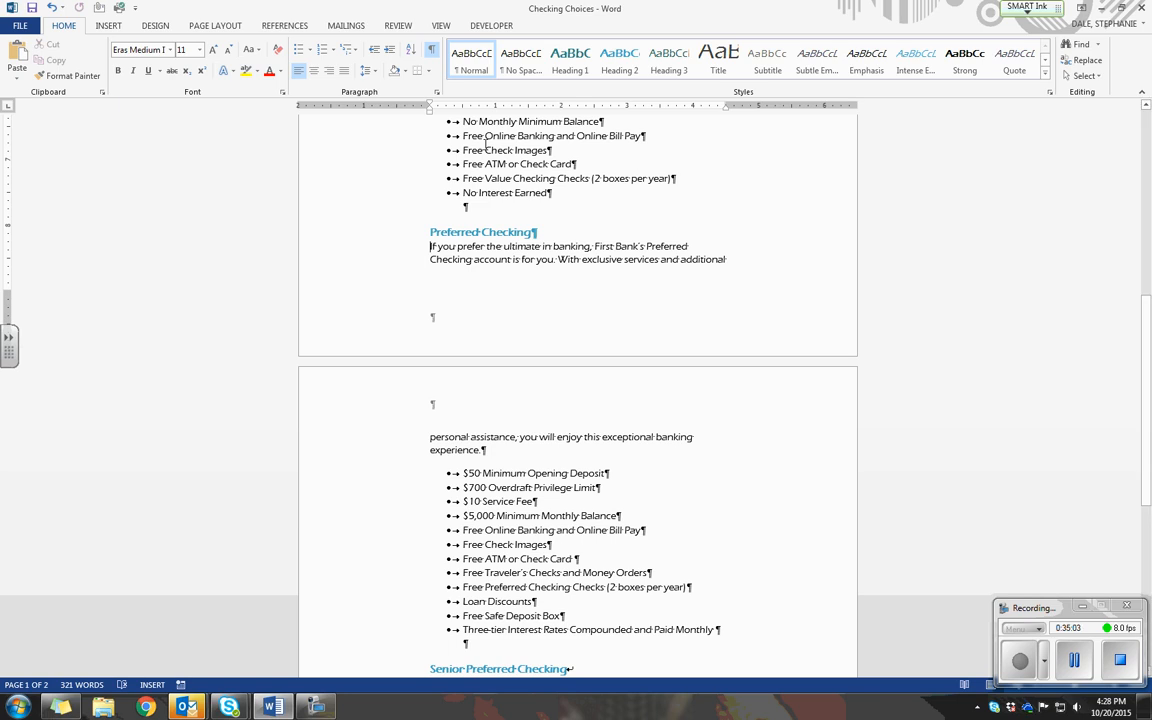
pyautogui.click(436, 95)
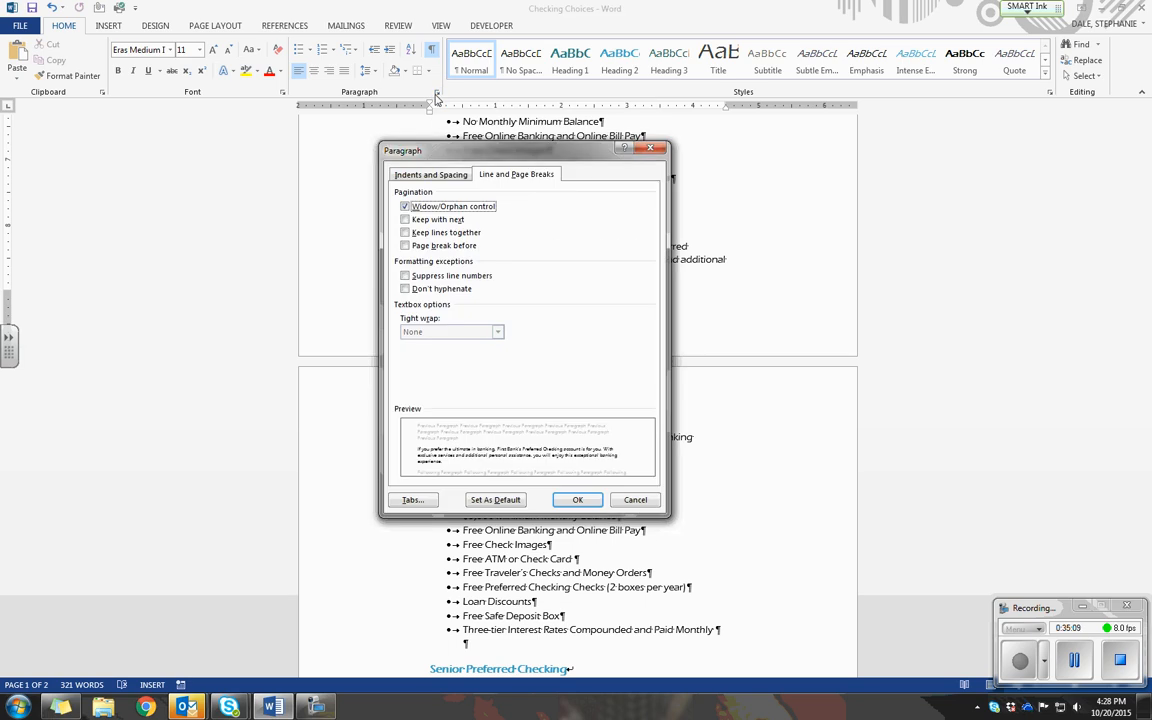
pyautogui.click(531, 175)
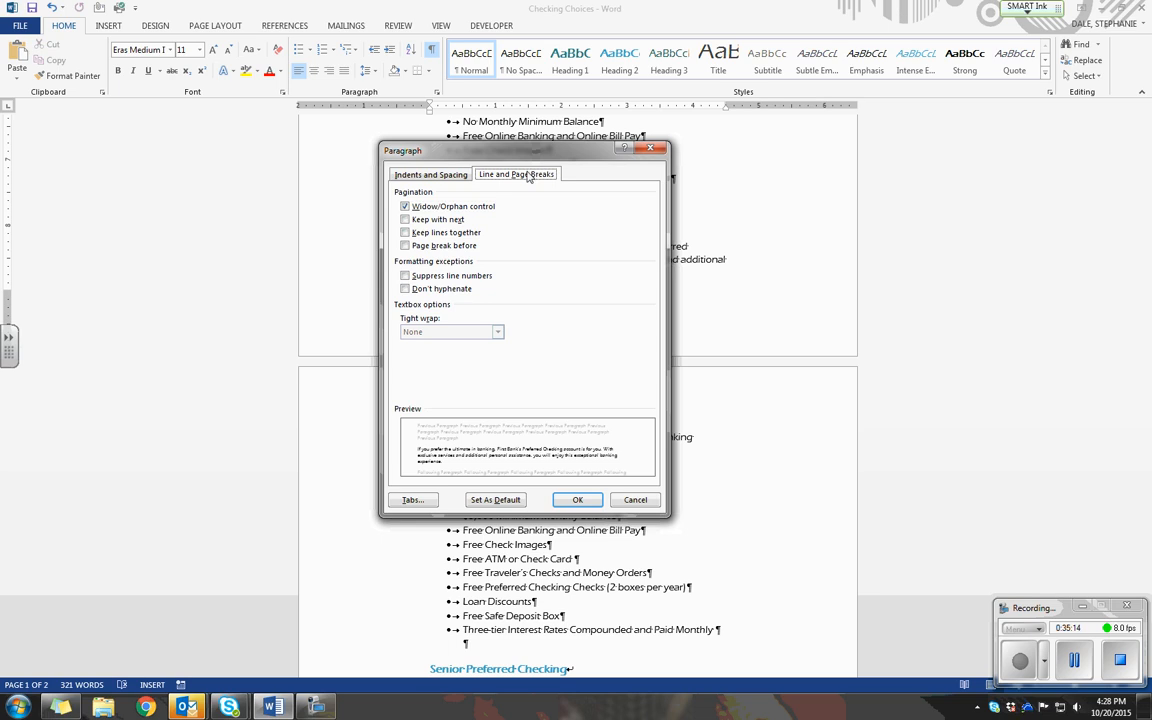
pyautogui.click(405, 234)
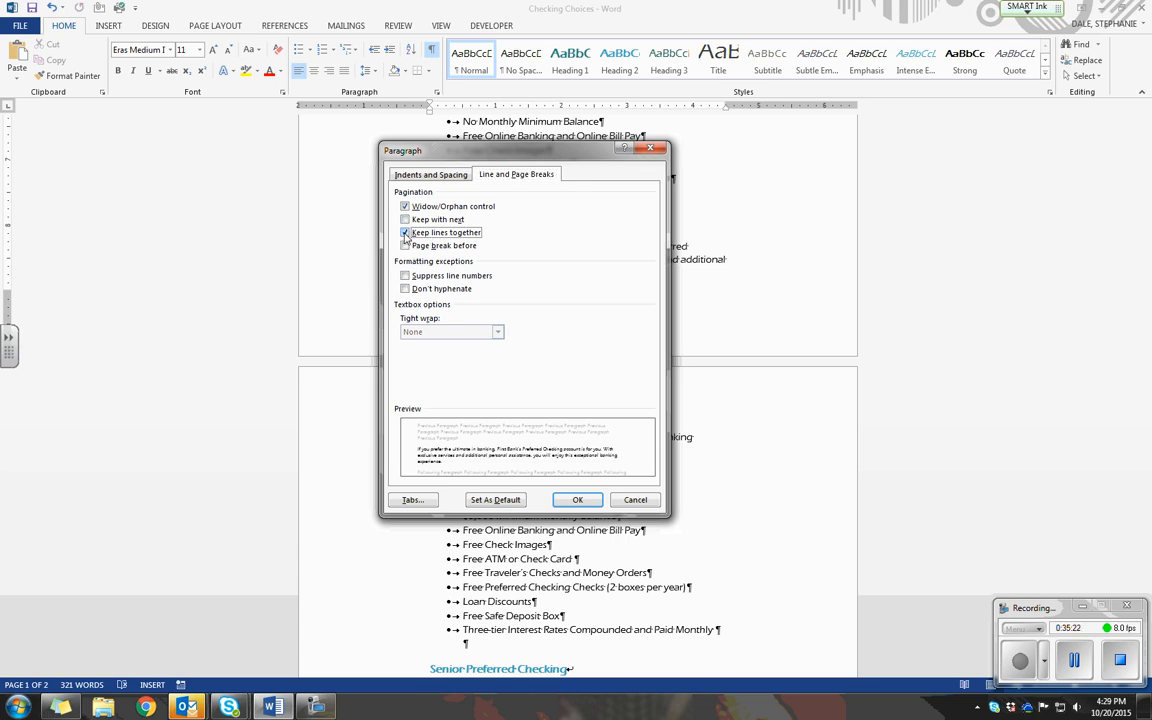
pyautogui.click(578, 499)
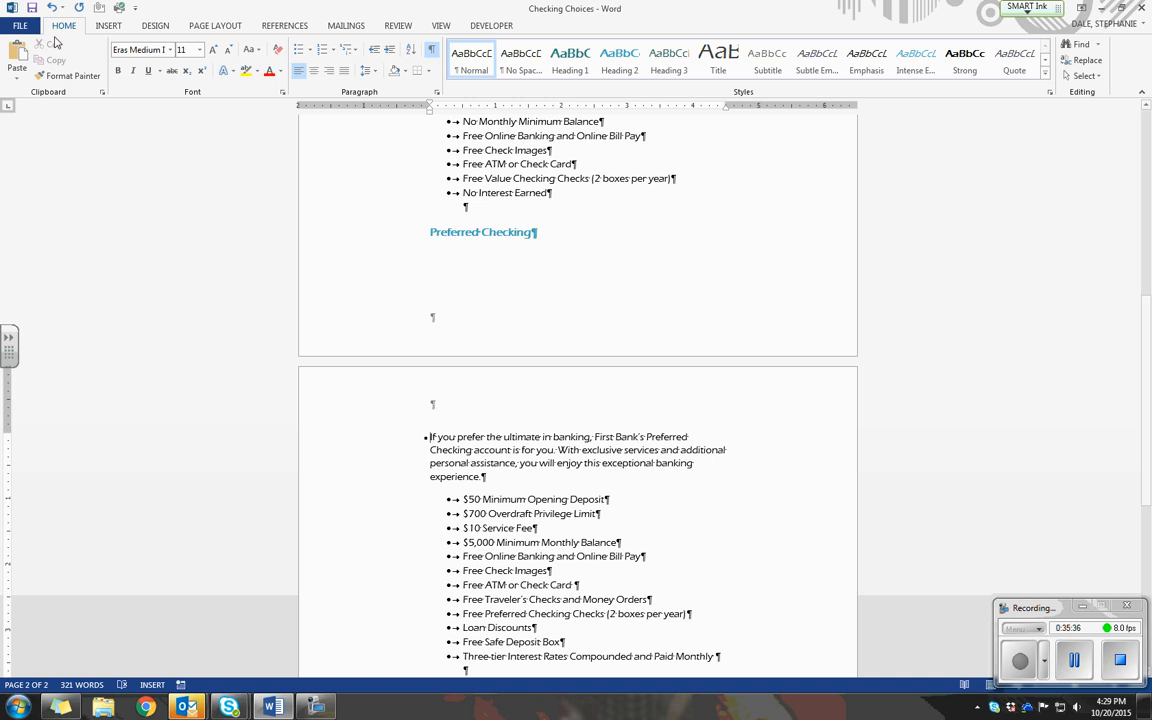
# Step: Turn on Keep with next for the Preferred Checking heading, saving the document before and after the change
pyautogui.click(32, 8)
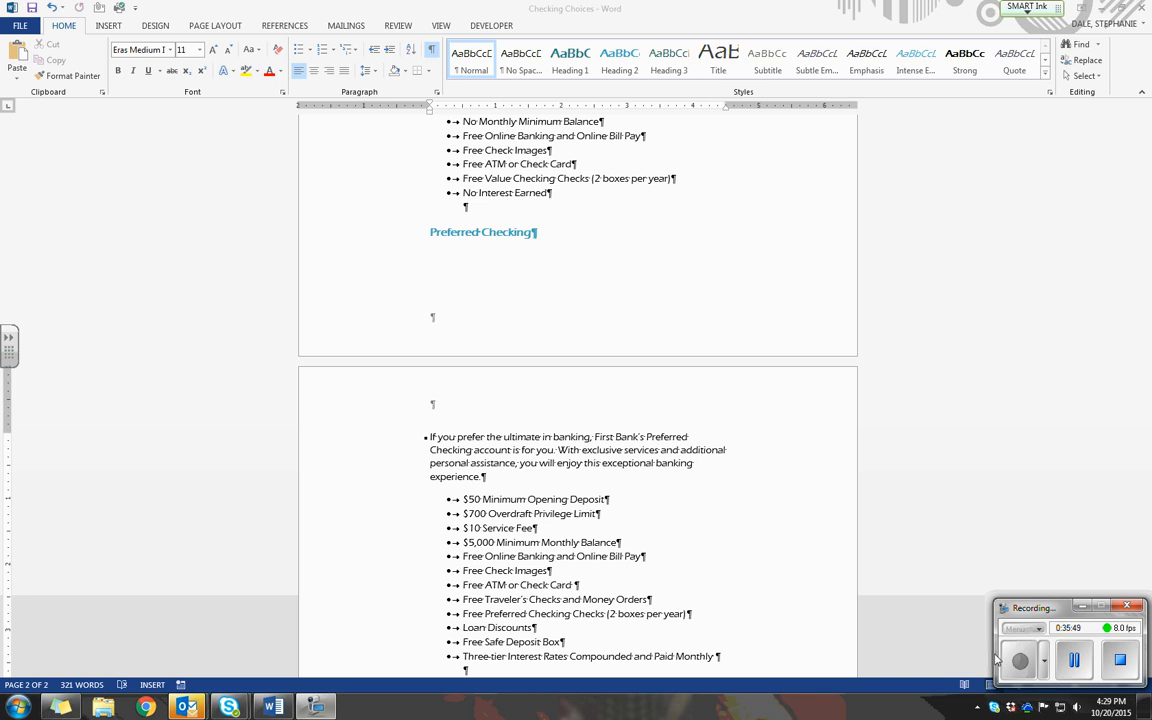
pyautogui.click(476, 236)
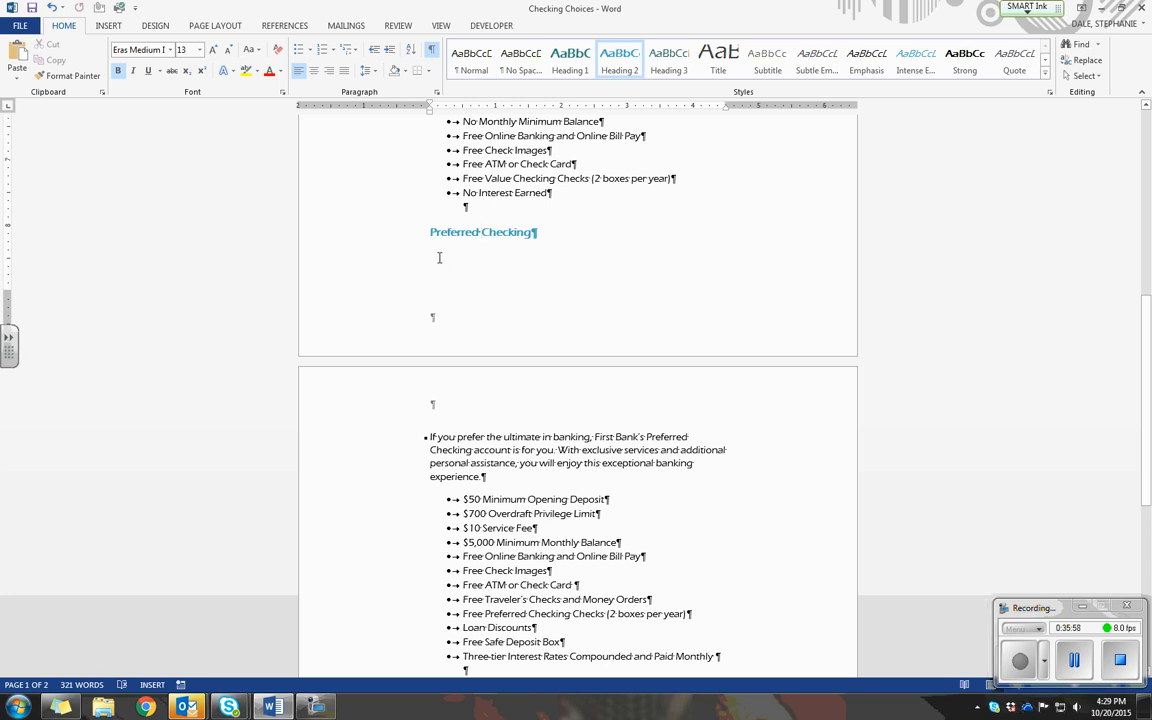
pyautogui.click(437, 93)
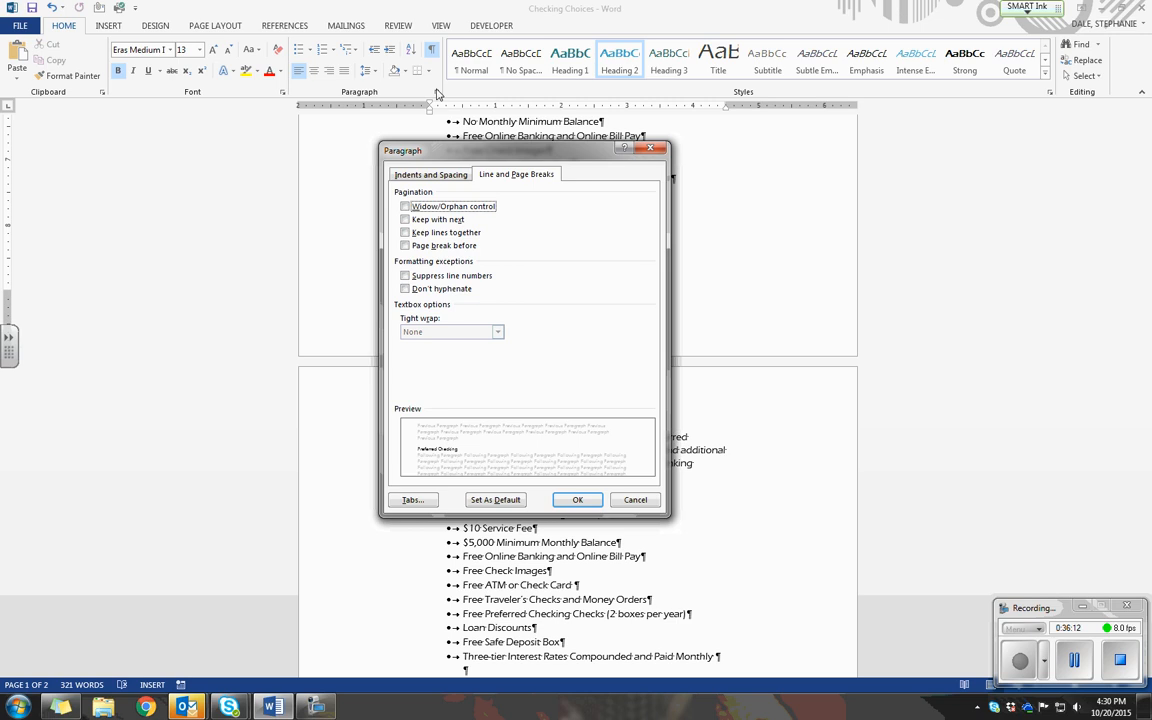
pyautogui.click(405, 221)
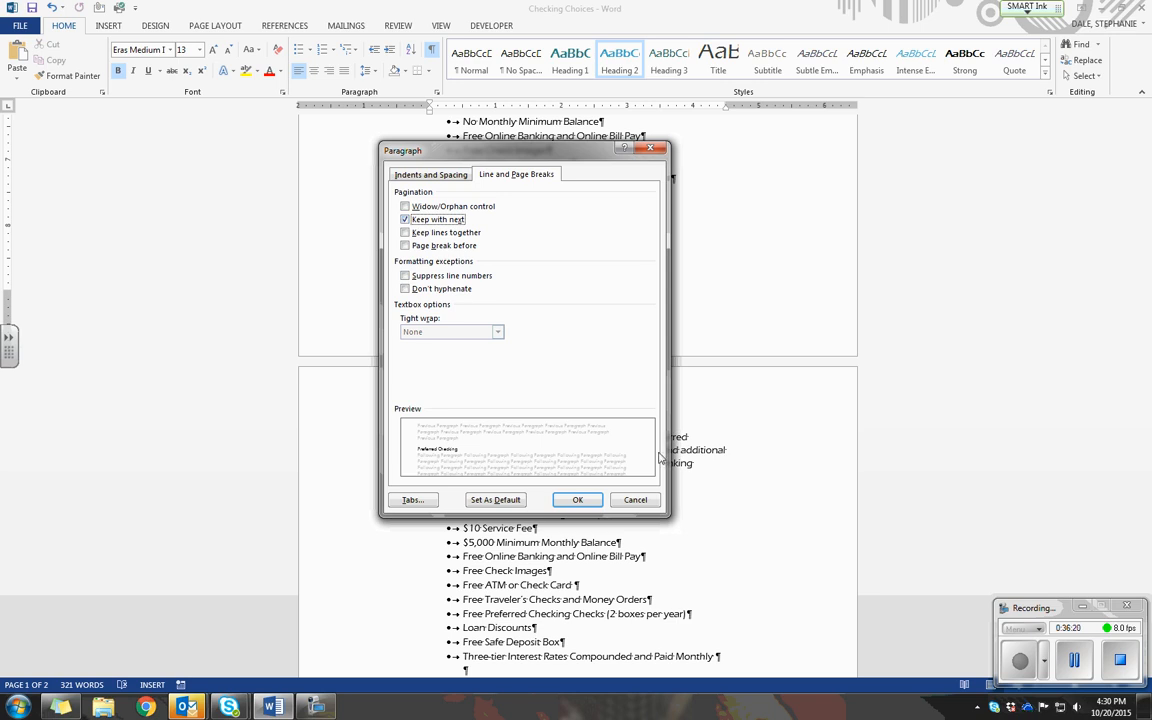
pyautogui.click(577, 500)
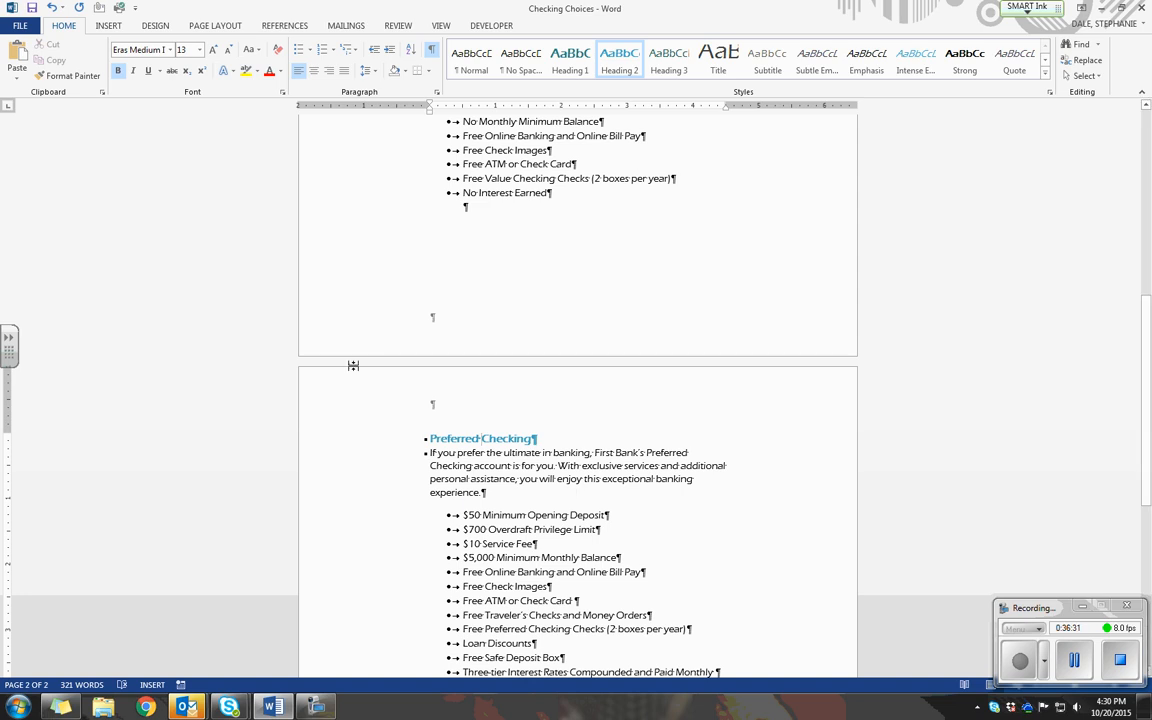
pyautogui.click(32, 7)
# Step: Turn on Page break before for the Senior Preferred Checking heading and save the document
pyautogui.scroll(-3, 465, 322)
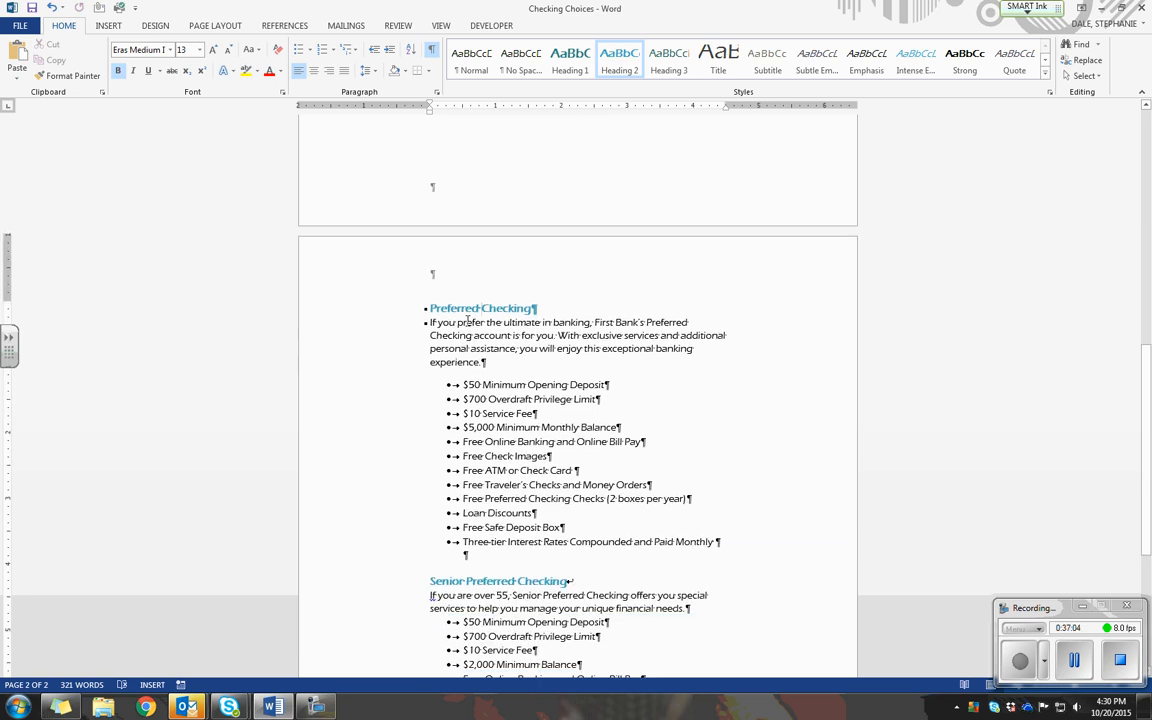
pyautogui.scroll(-6, 466, 321)
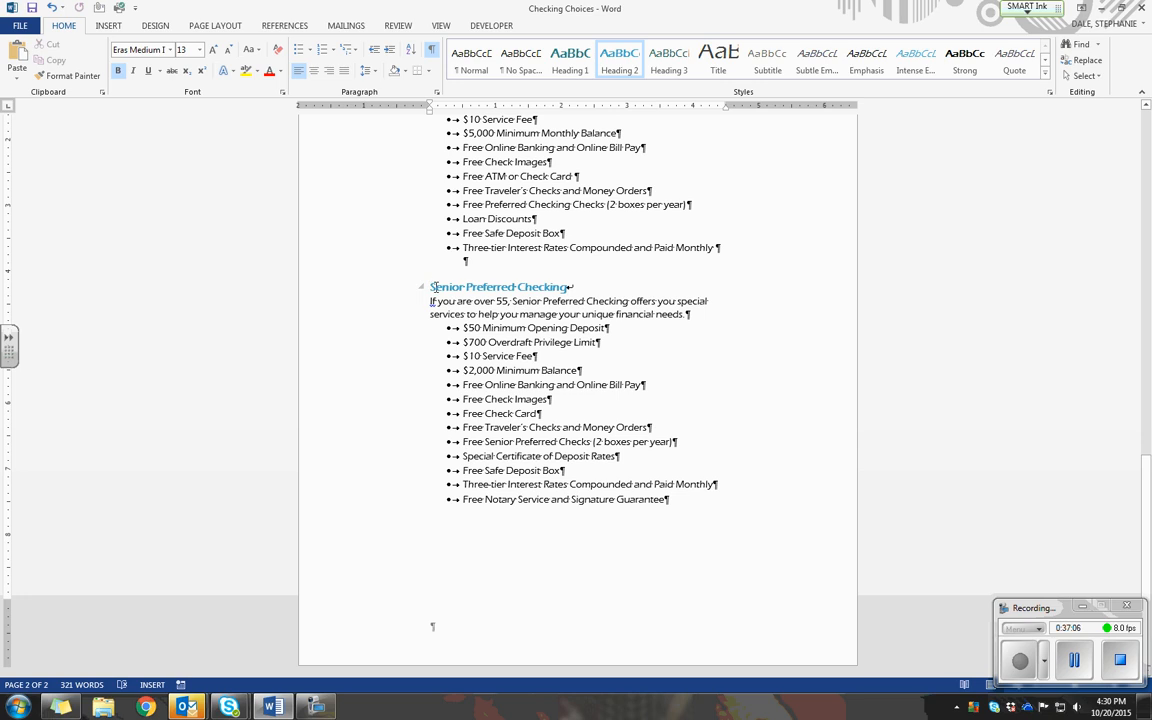
pyautogui.click(432, 287)
pyautogui.click(436, 93)
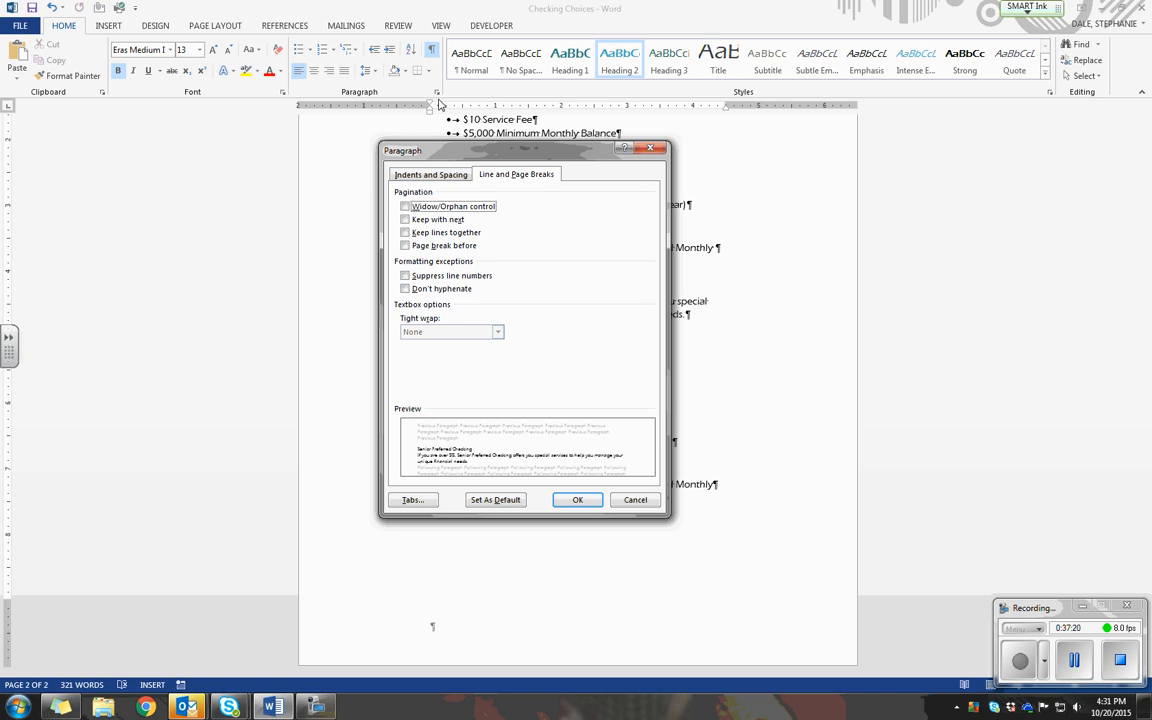
pyautogui.click(507, 176)
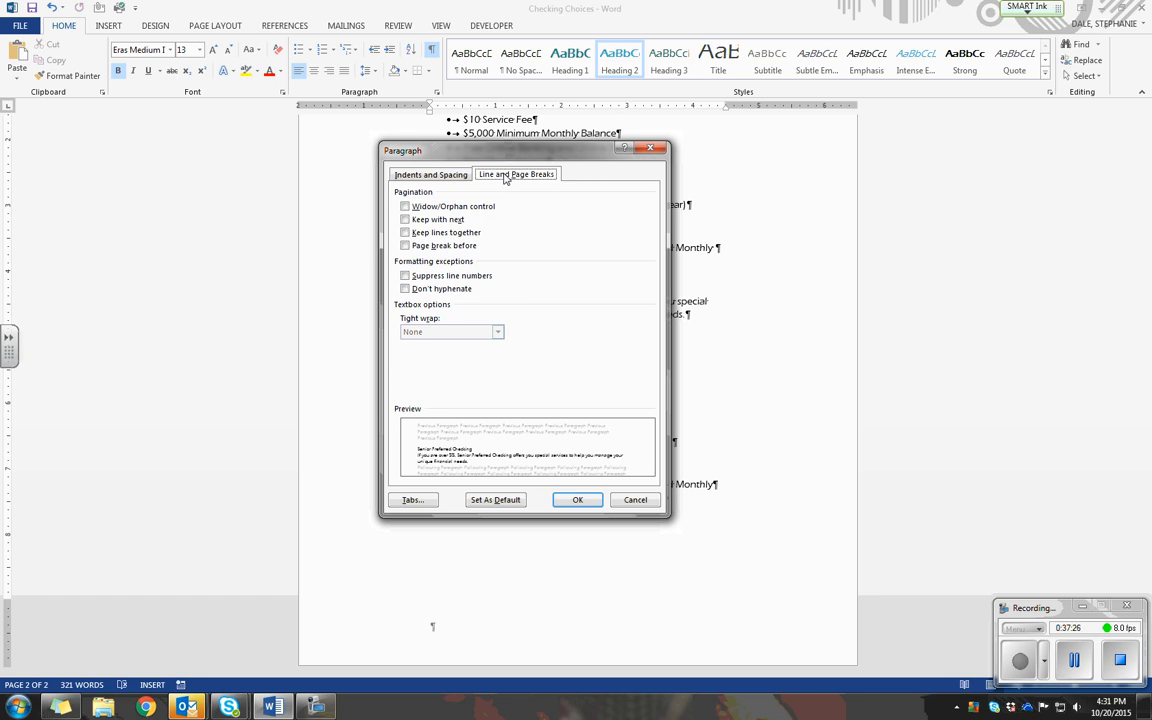
pyautogui.click(405, 246)
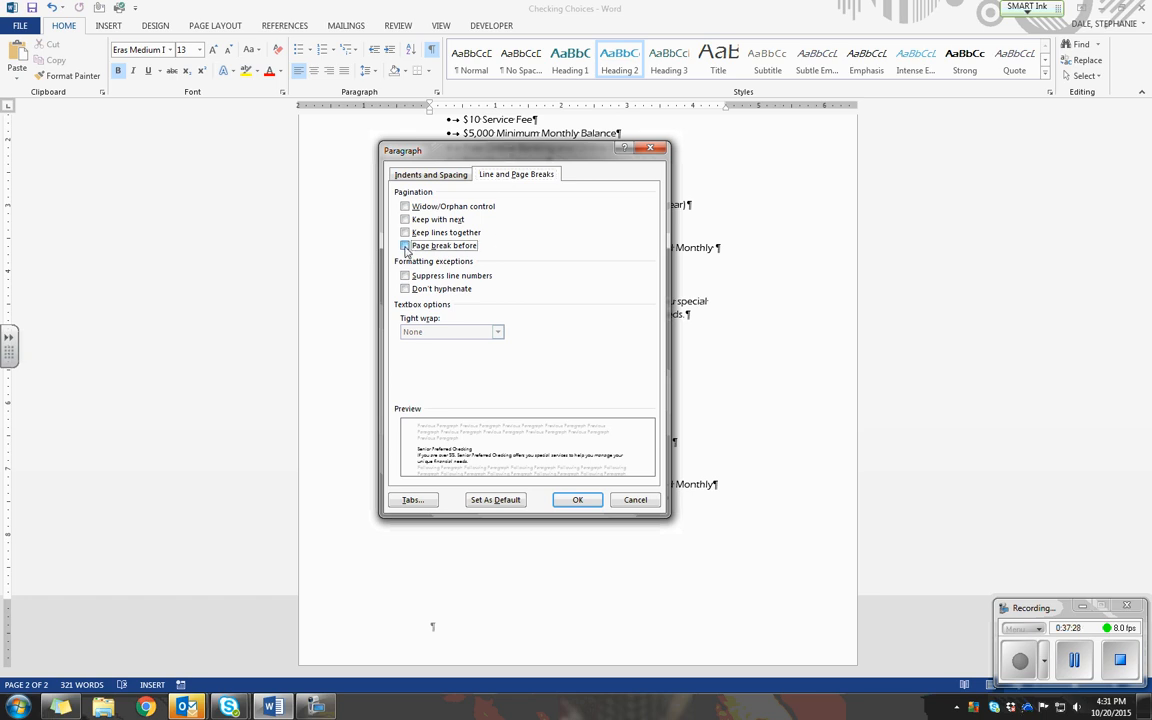
pyautogui.click(405, 246)
pyautogui.click(577, 499)
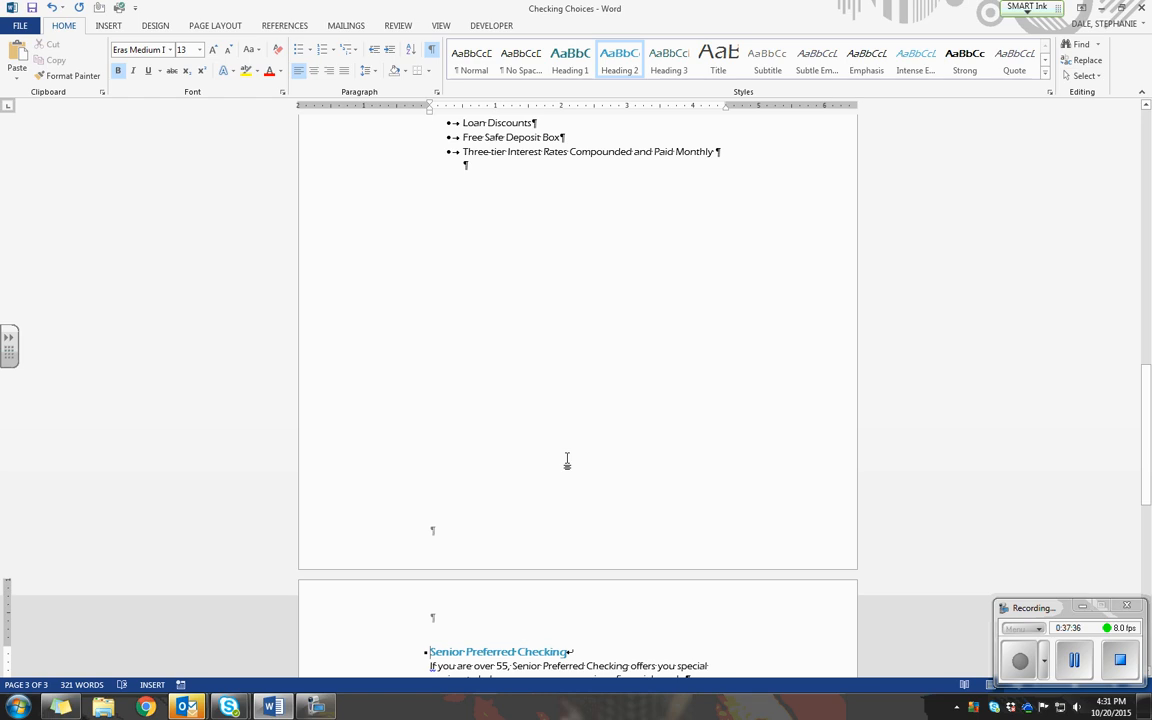
pyautogui.scroll(-3, 566, 460)
pyautogui.scroll(-3, 567, 463)
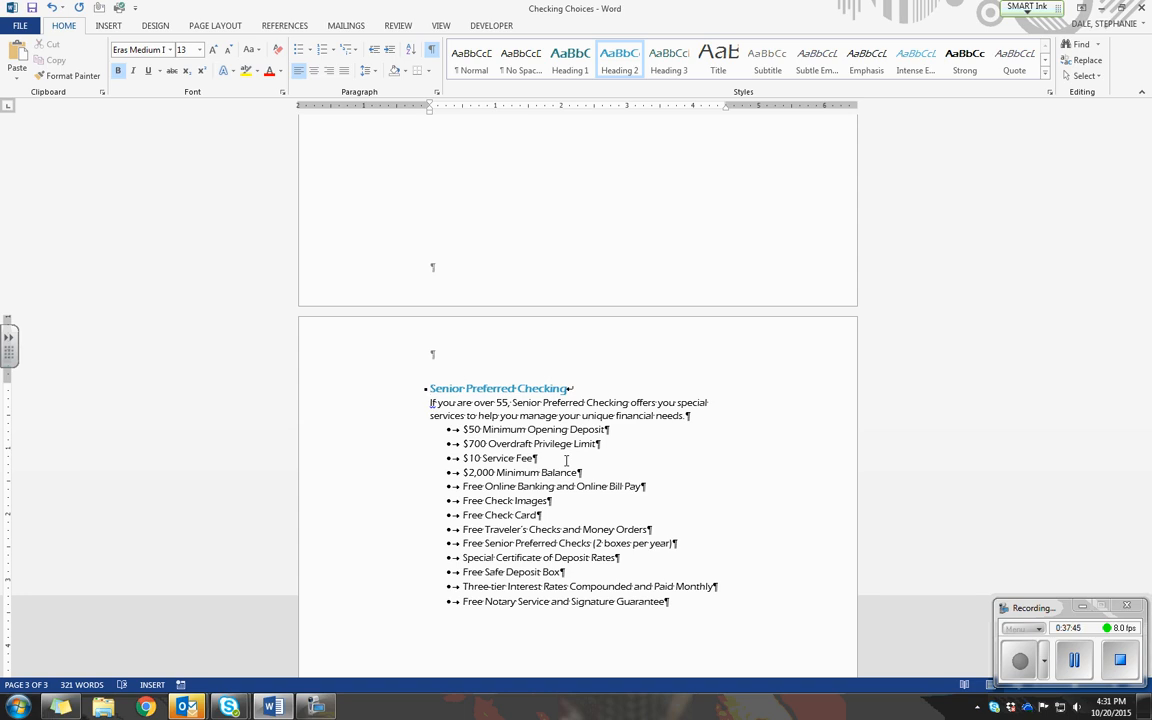
pyautogui.scroll(3, 566, 460)
pyautogui.scroll(5, 566, 455)
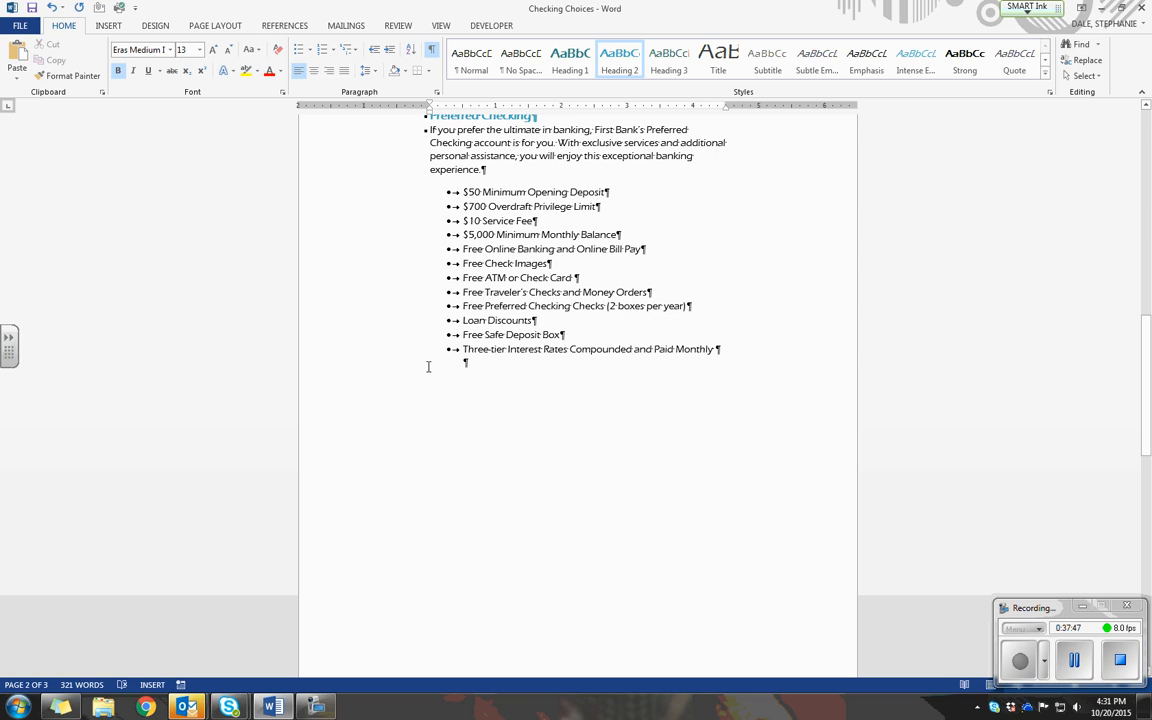
pyautogui.scroll(-8, 476, 372)
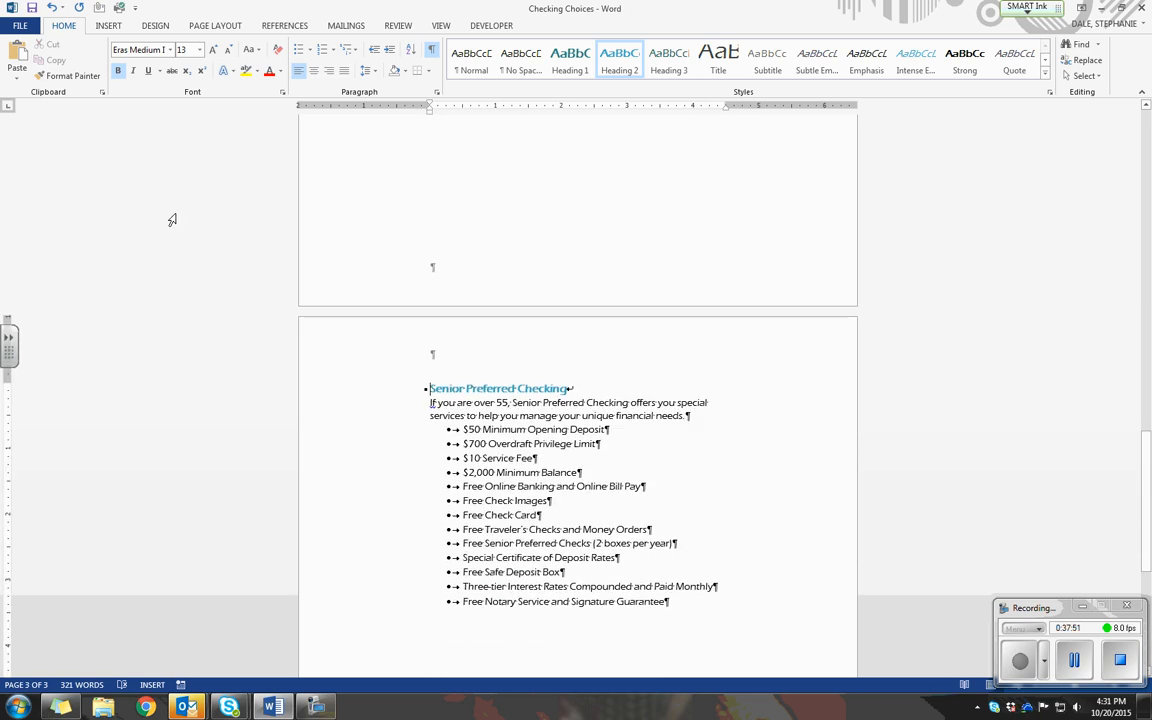
pyautogui.click(33, 13)
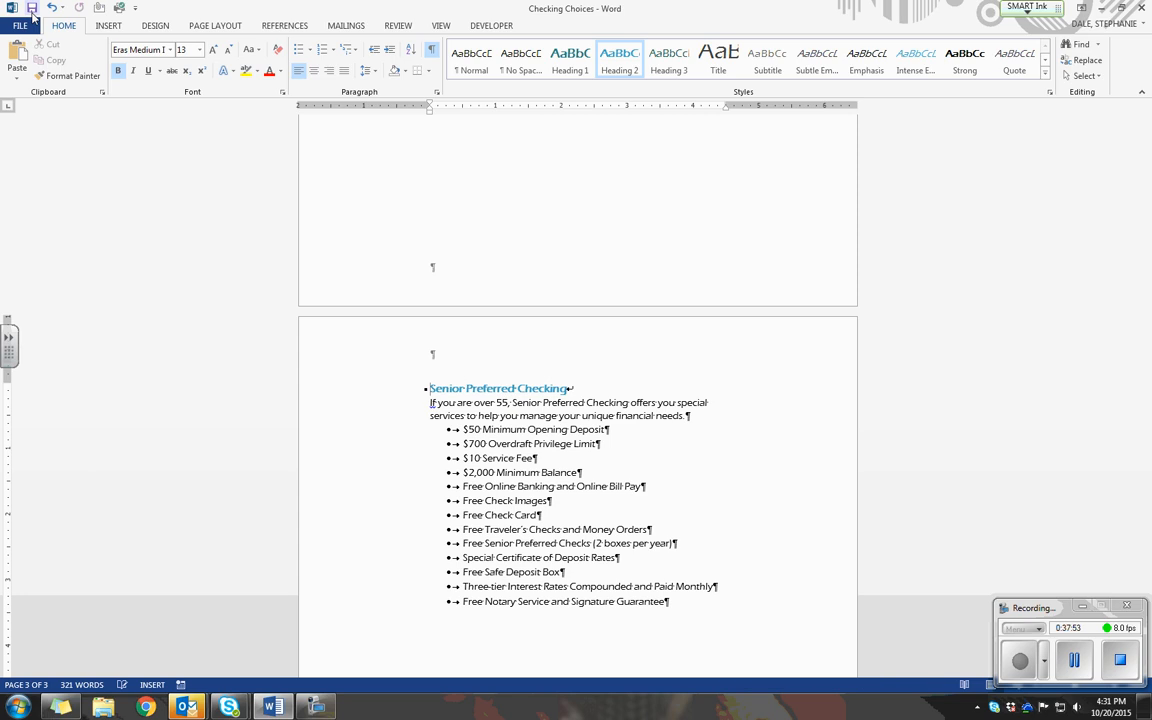